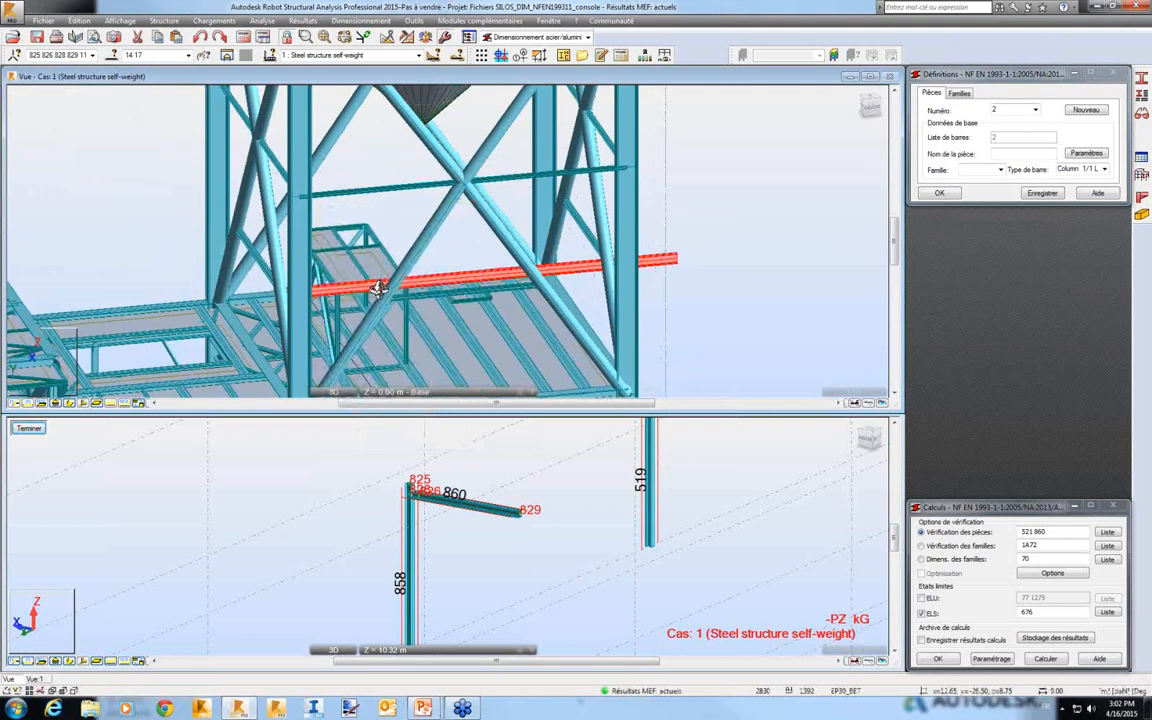
# Switch to the PowerPoint slide show, advance to the slide on defining columns between storeys, and return to Robot Structural Analysis.
pyautogui.rightClick(303, 282)
pyautogui.click(383, 303)
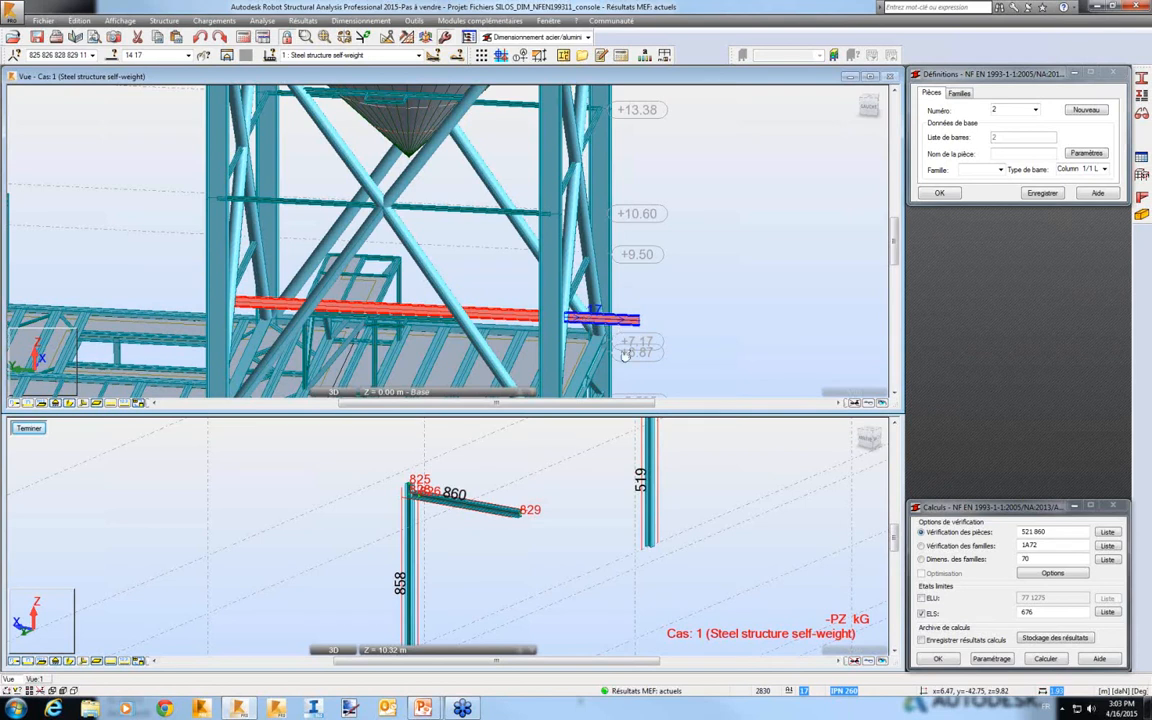
pyautogui.hotkey('alt', 'Tab')
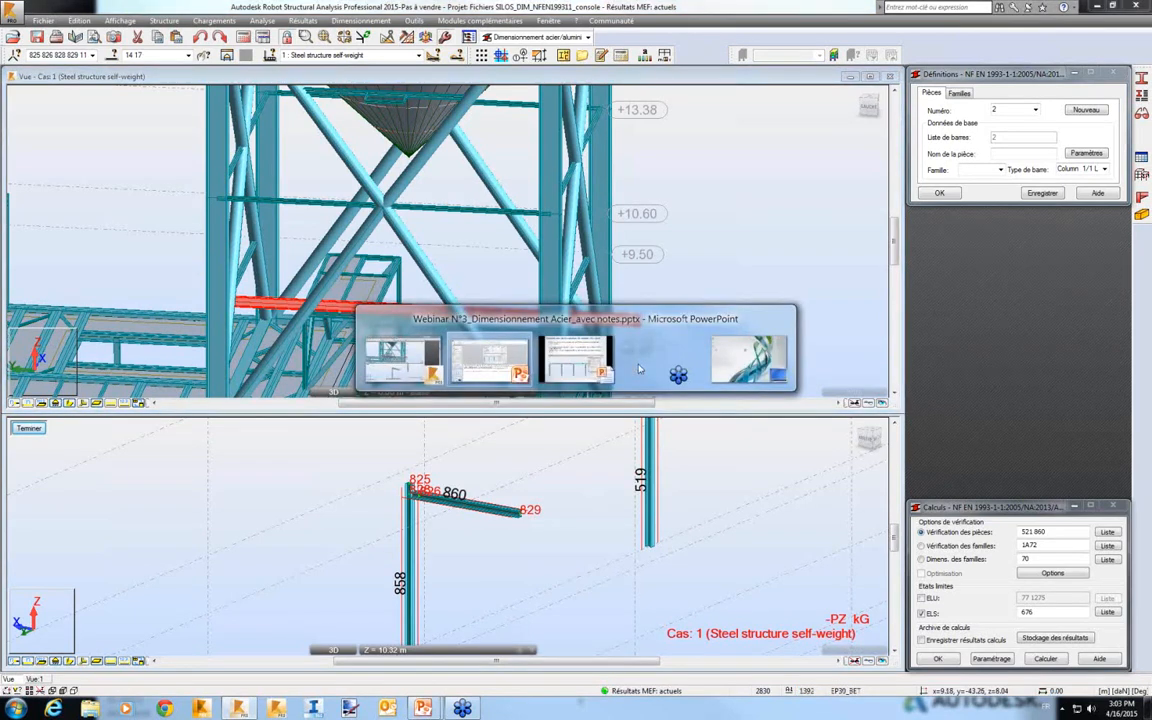
pyautogui.hotkey('alt', 'Tab')
pyautogui.hotkey('alt', 'Tab')
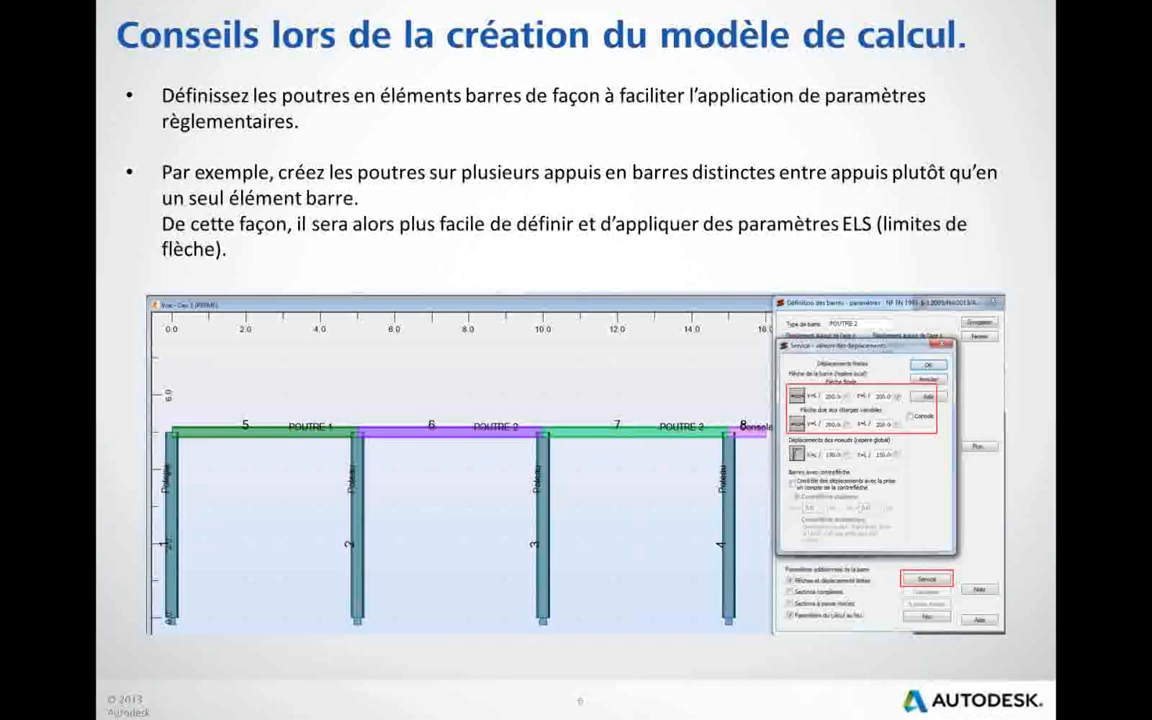
pyautogui.press('Right')
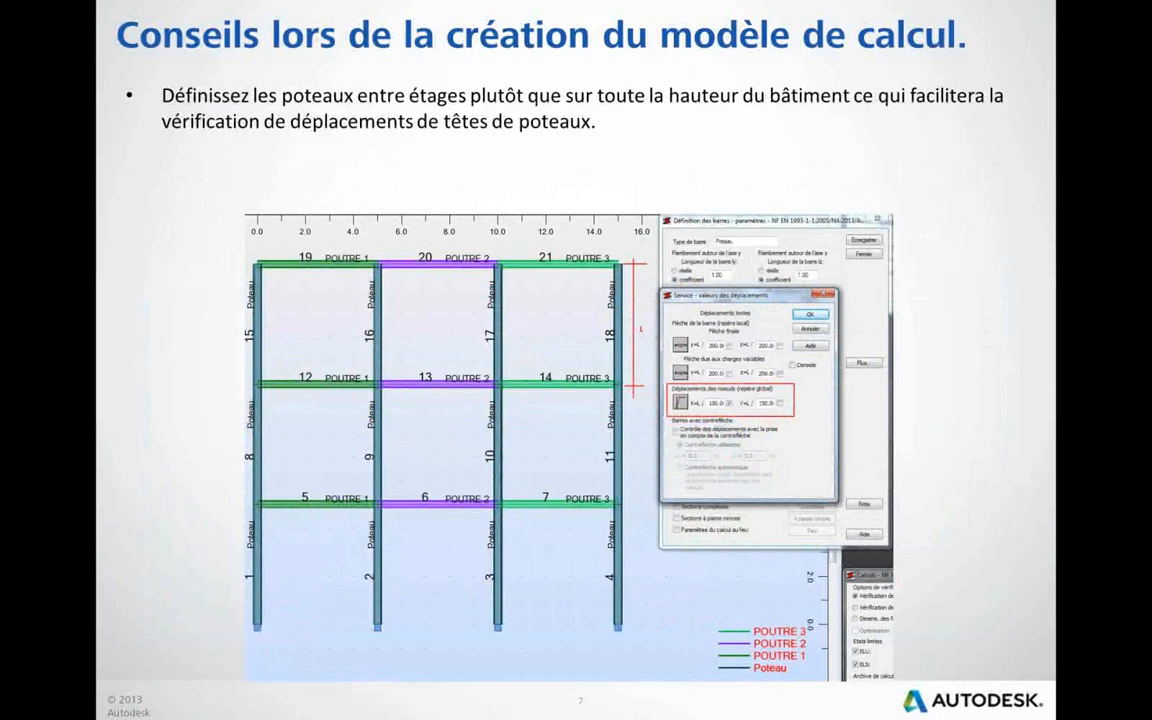
pyautogui.hotkey('alt', 'Tab')
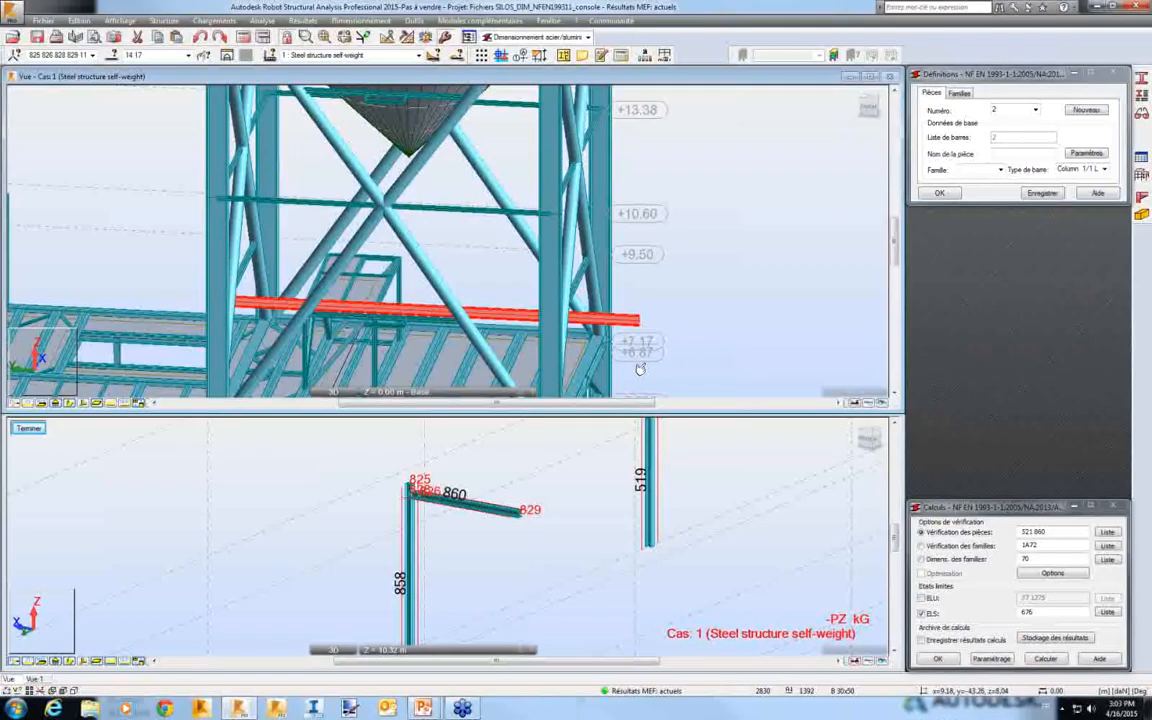
# Enlarge the upper 3D view window by lowering the border between the two model views.
pyautogui.moveTo(730, 242); pyautogui.dragTo(774, 224, button='middle')
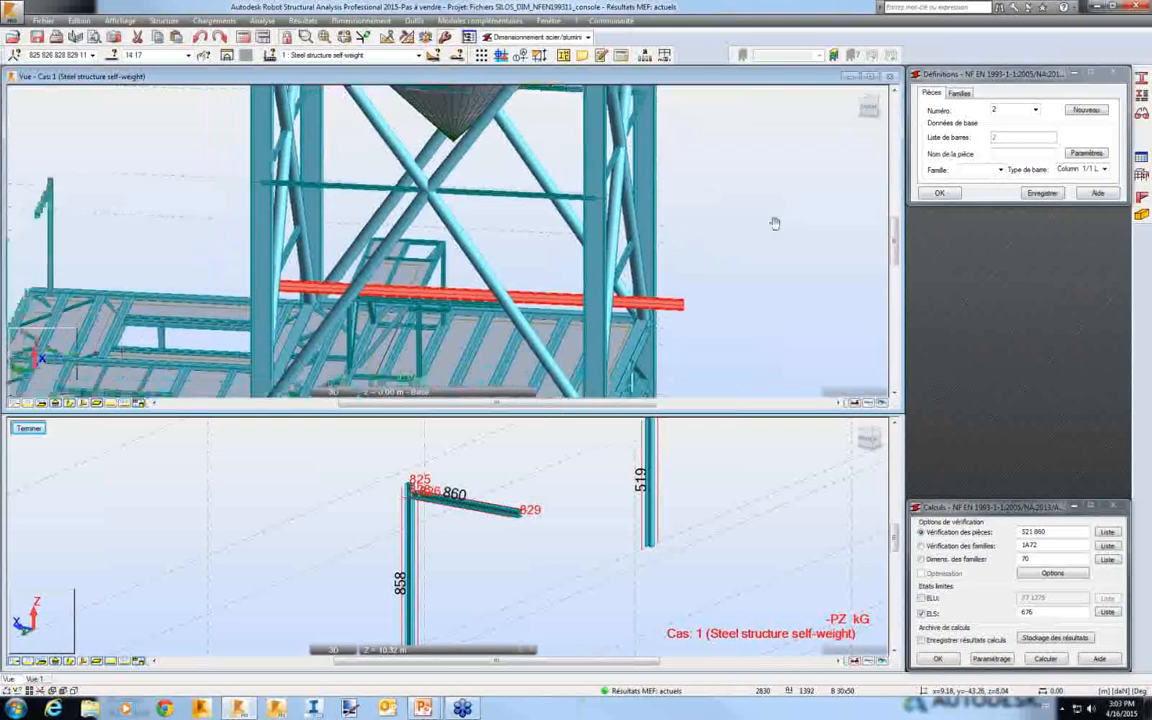
pyautogui.scroll(-1, 774, 224)
pyautogui.scroll(-1, 734, 271)
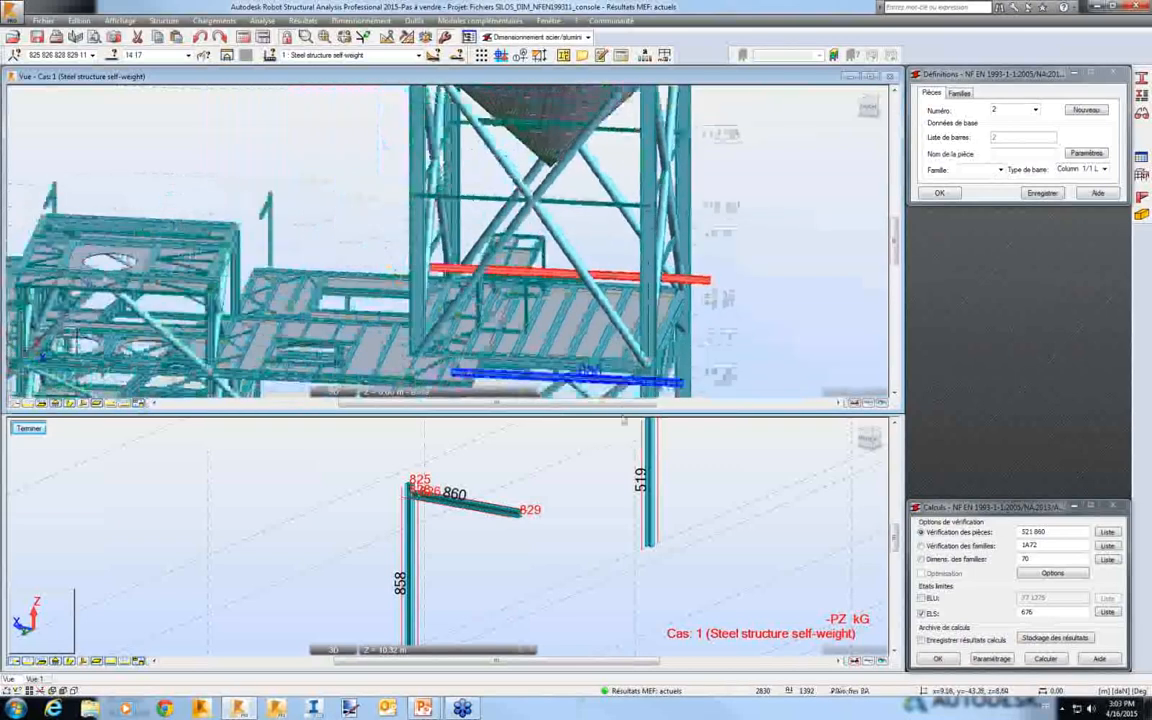
pyautogui.moveTo(620, 409); pyautogui.dragTo(620, 459)
pyautogui.moveTo(620, 411); pyautogui.dragTo(620, 524)
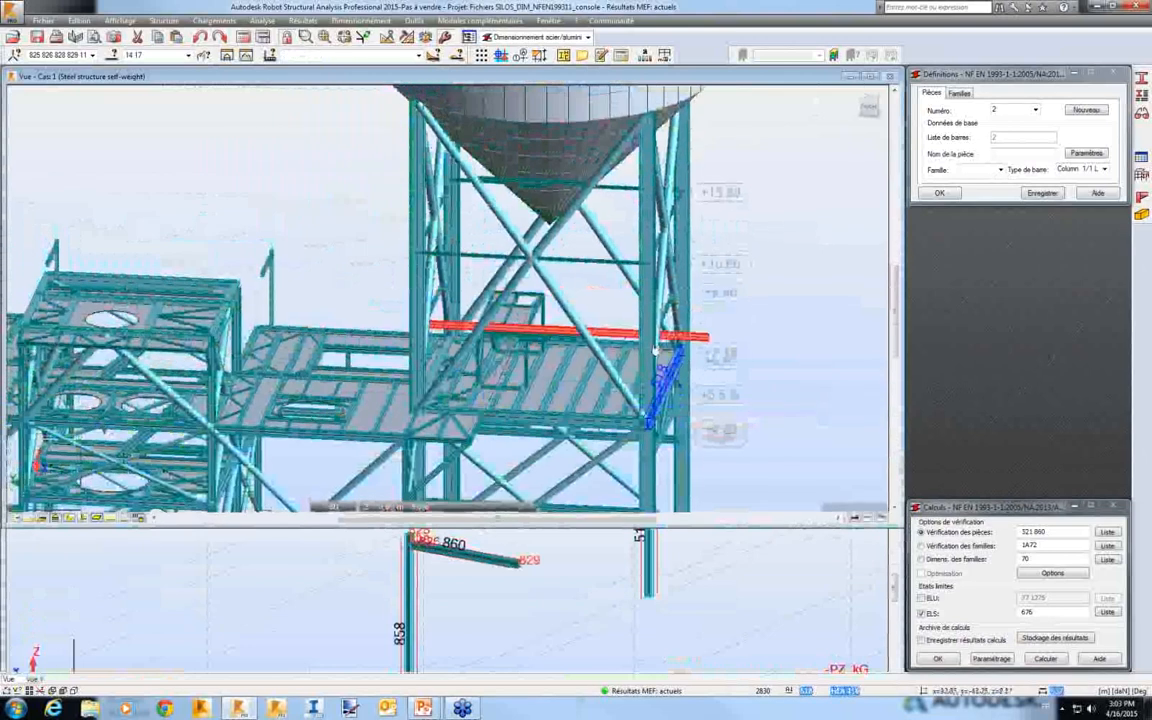
# Select bars 647 and 656, the lower columns of the silo support.
pyautogui.scroll(-1, 680, 368)
pyautogui.write('647 656')
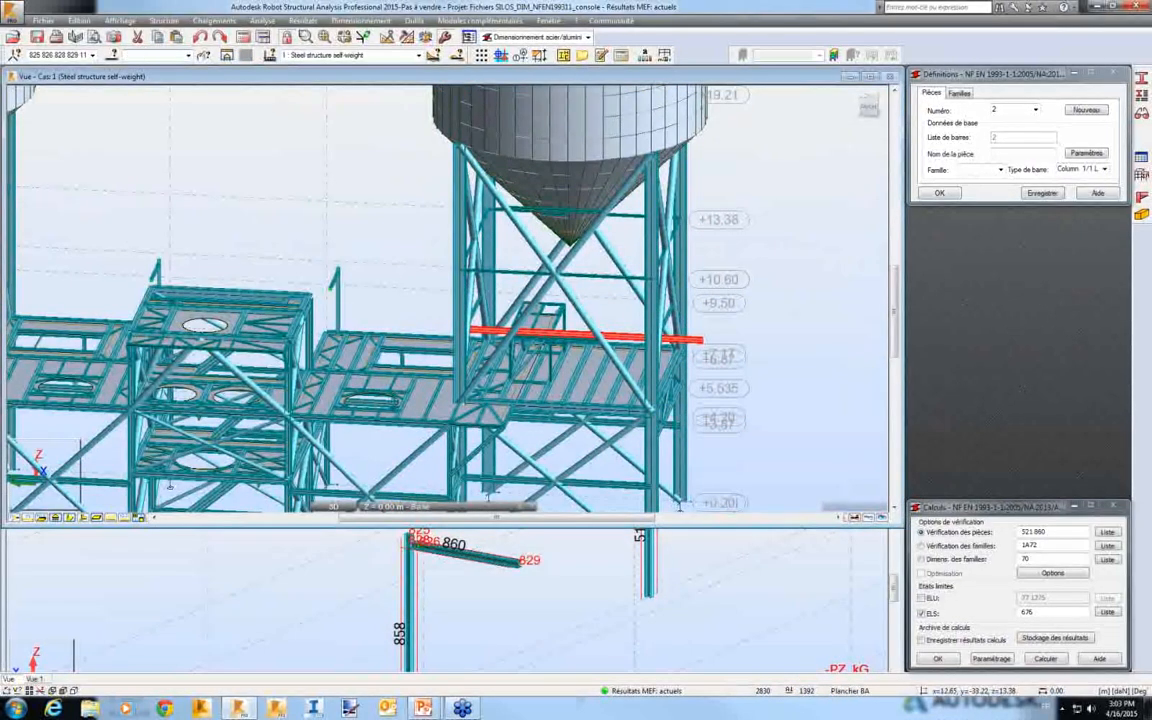
pyautogui.press('Return')
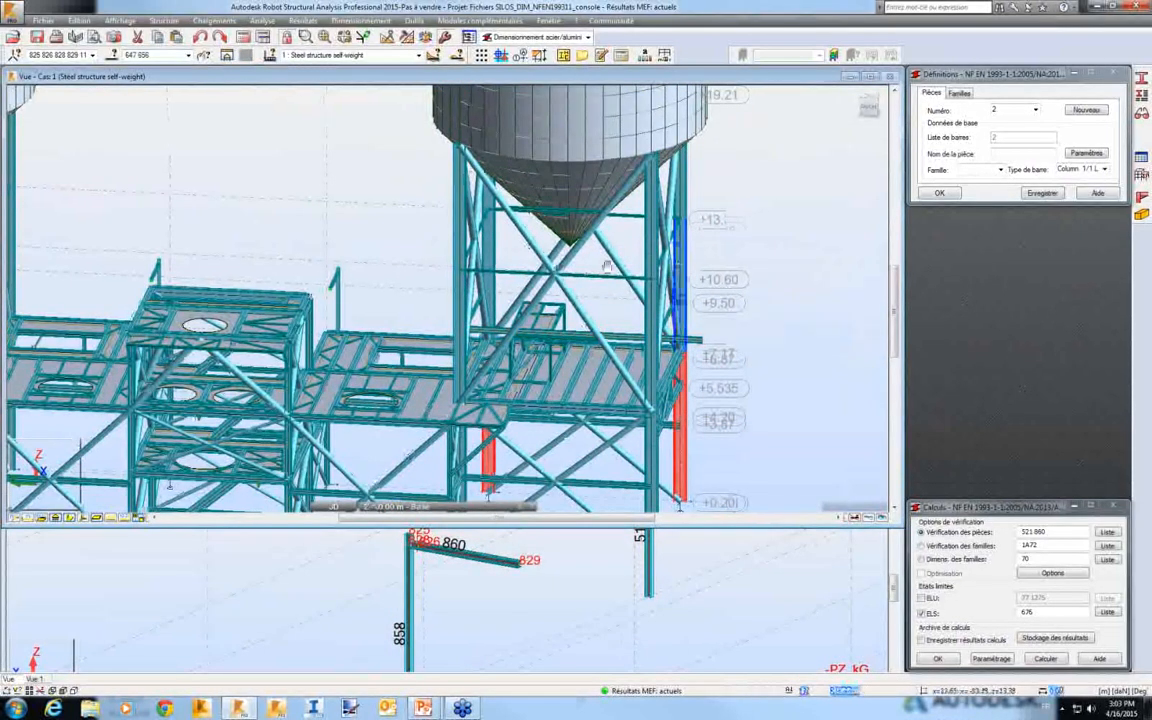
# Examine the two selected lower columns, the floor beam above them and the column run up to the silo.
pyautogui.moveTo(589, 274); pyautogui.dragTo(479, 288, button='middle')
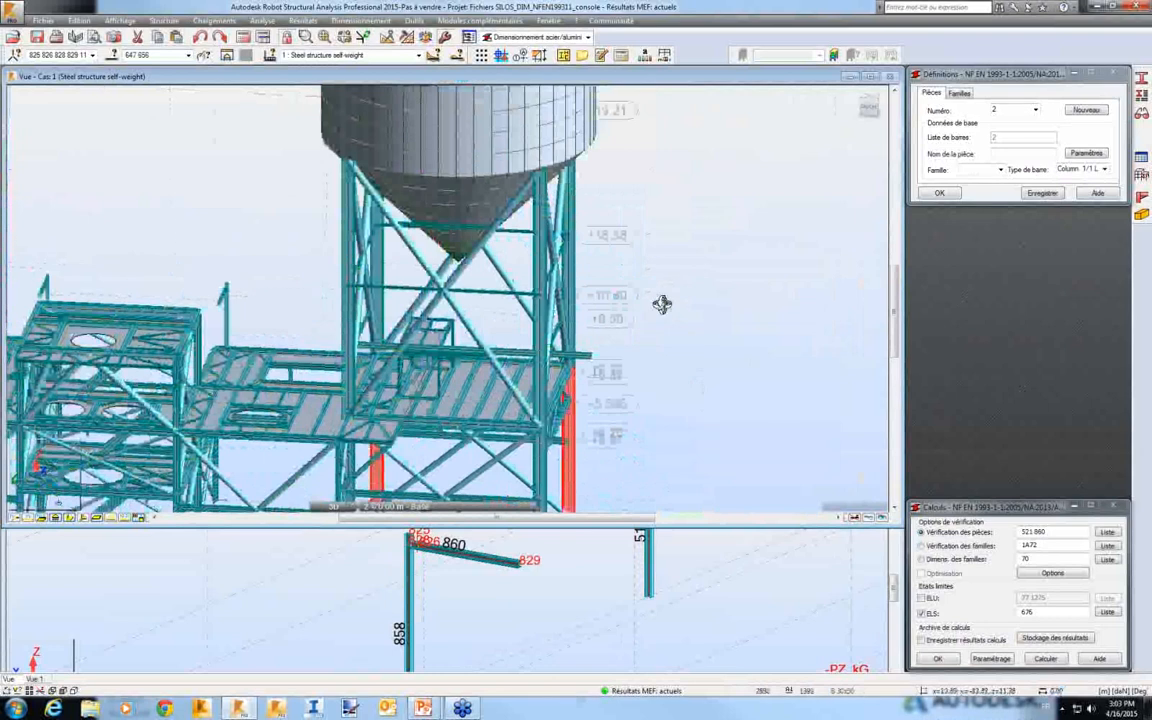
pyautogui.keyDown('shift'); pyautogui.moveTo(661, 303); pyautogui.dragTo(507, 309, button='middle'); pyautogui.keyUp('shift')
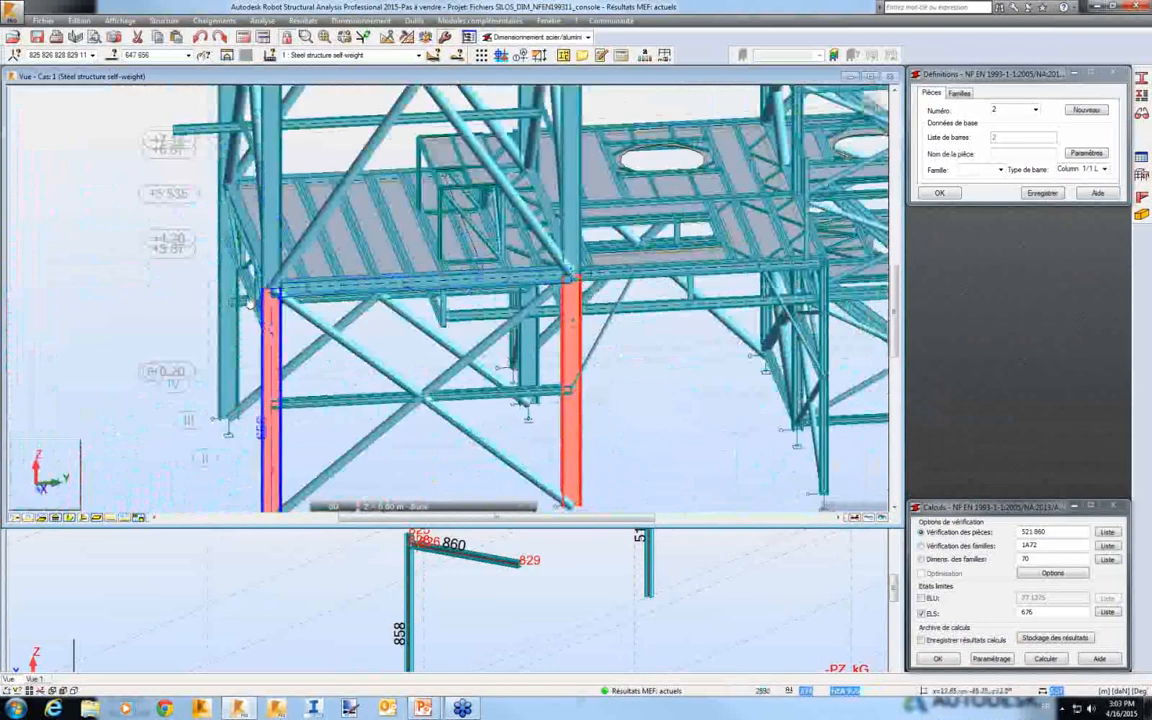
pyautogui.scroll(4, 249, 290)
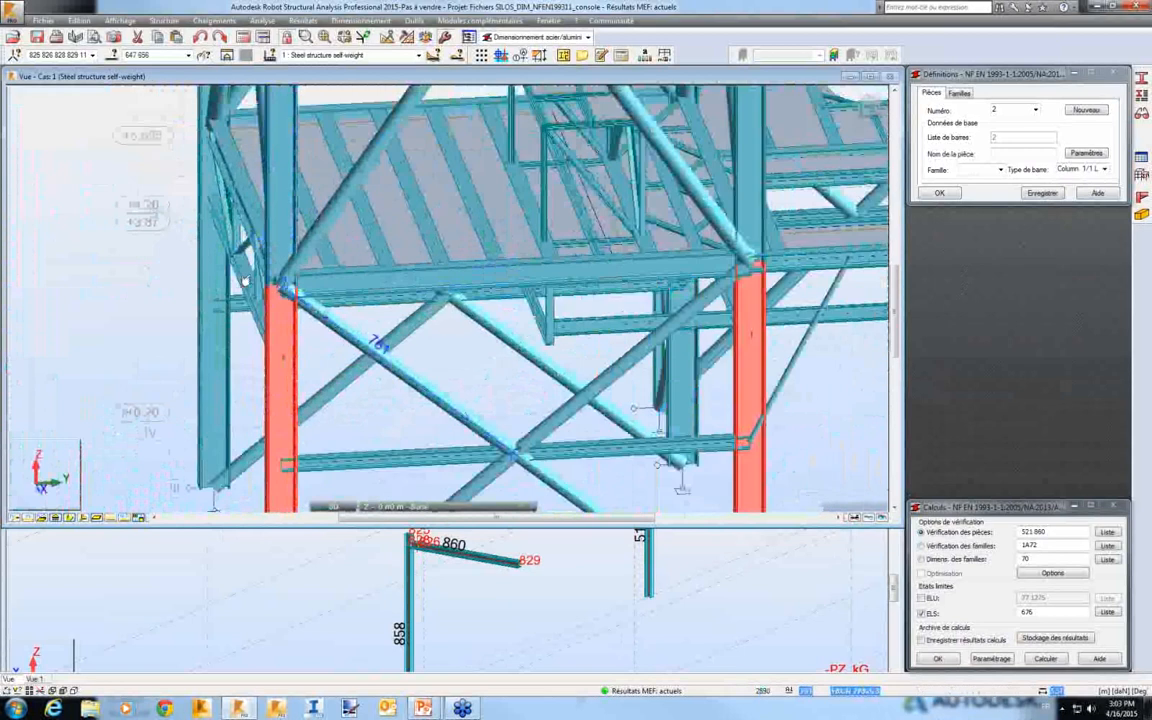
pyautogui.scroll(-4, 274, 280)
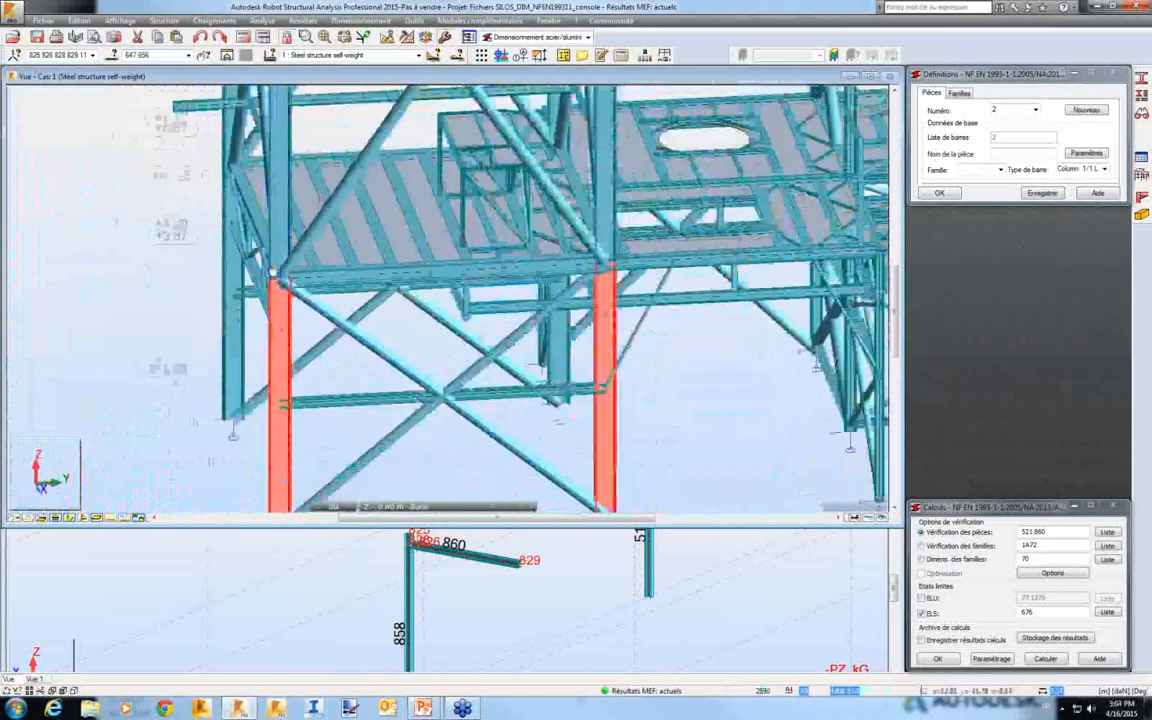
pyautogui.scroll(-3, 277, 284)
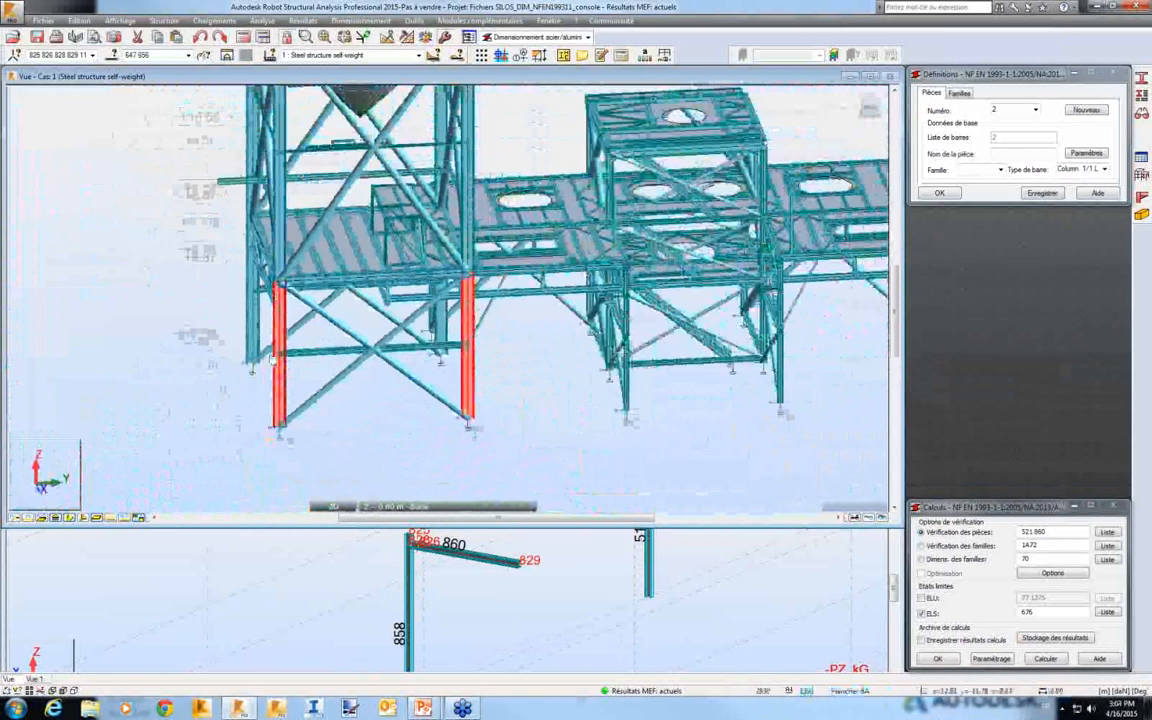
pyautogui.scroll(-4, 277, 284)
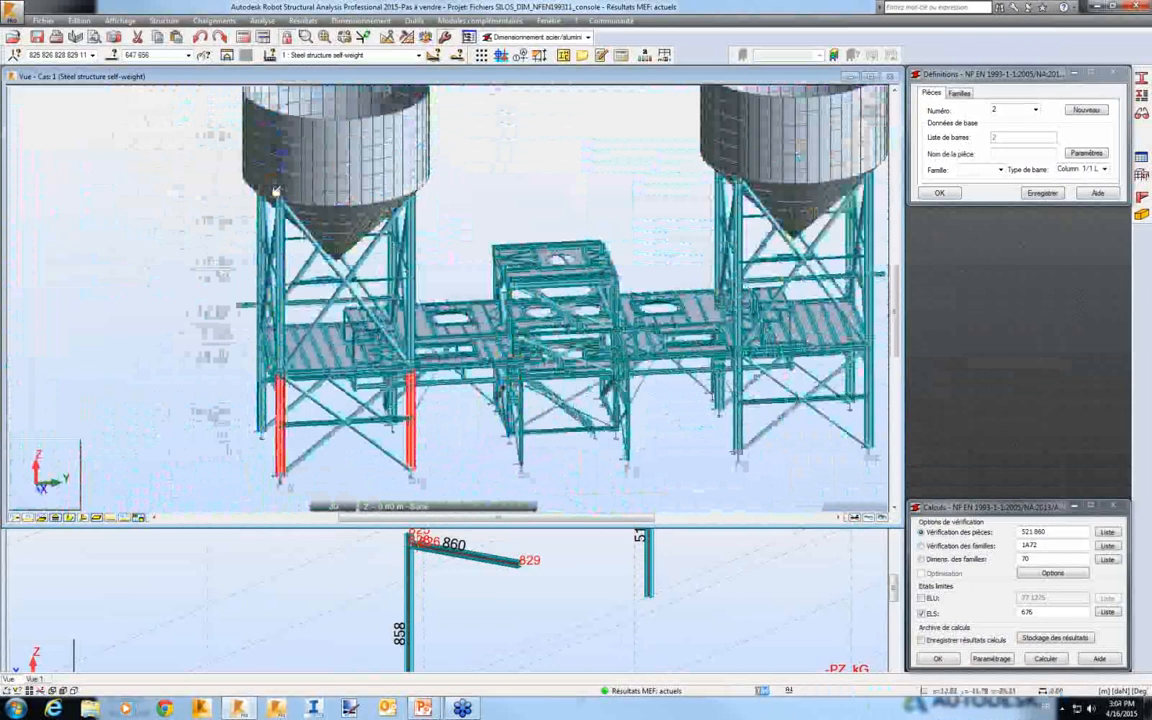
pyautogui.scroll(3, 278, 244)
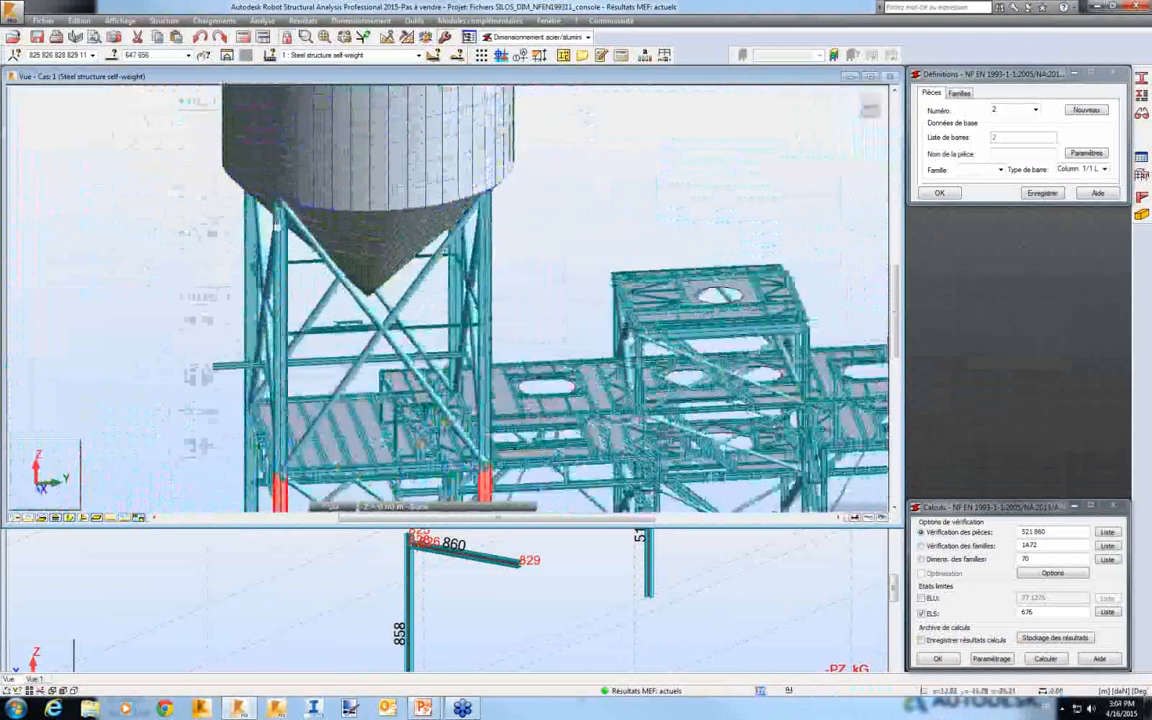
pyautogui.moveTo(278, 243); pyautogui.dragTo(286, 193, button='middle')
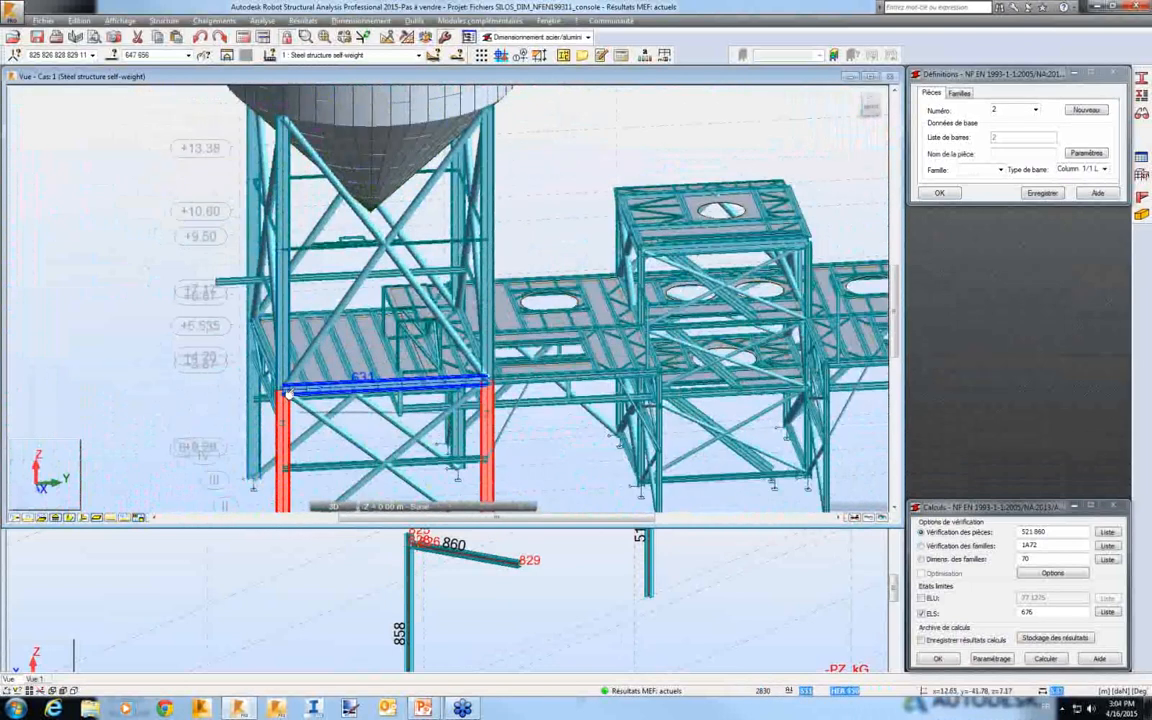
# Switch to the PowerPoint slide show, advance to the slide on « Super Barres », and return to Robot Structural Analysis.
pyautogui.hotkey('alt', 'Tab')
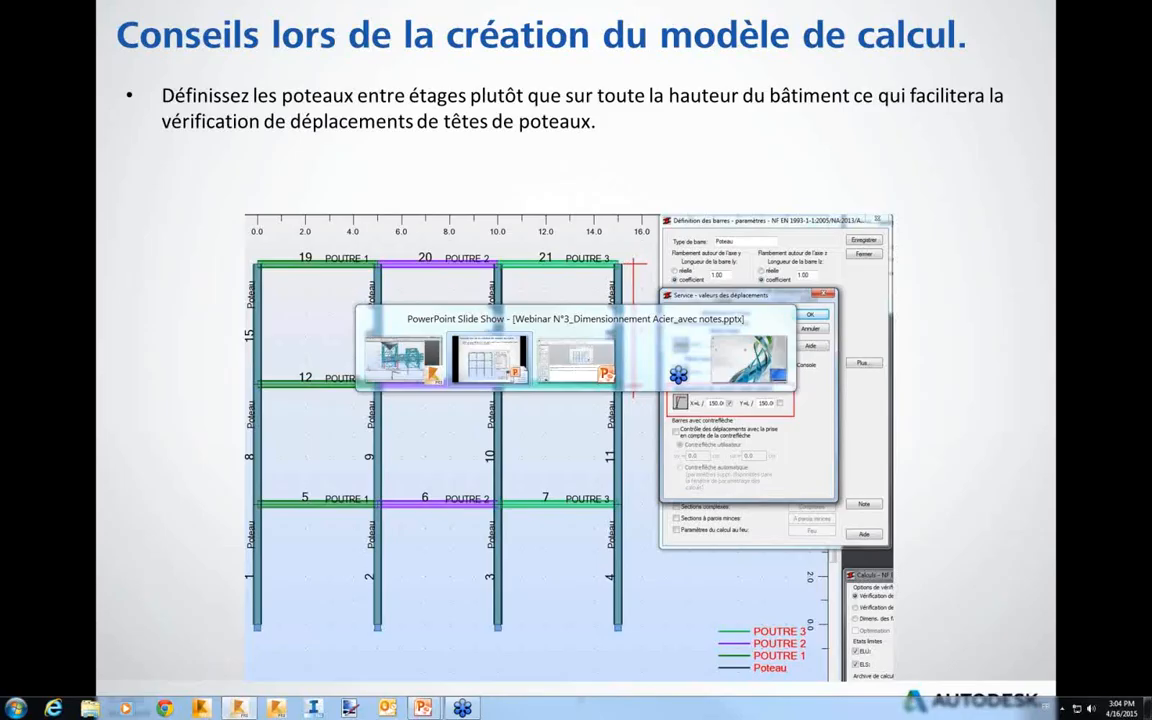
pyautogui.press('Right')
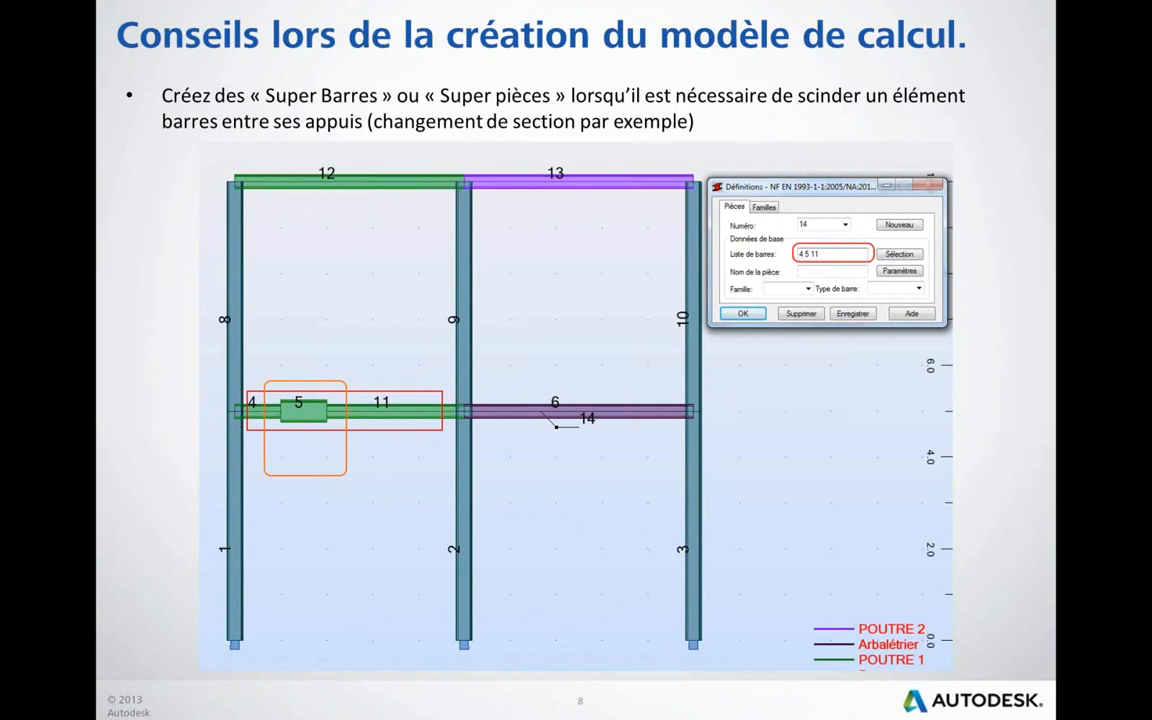
pyautogui.hotkey('alt', 'Tab')
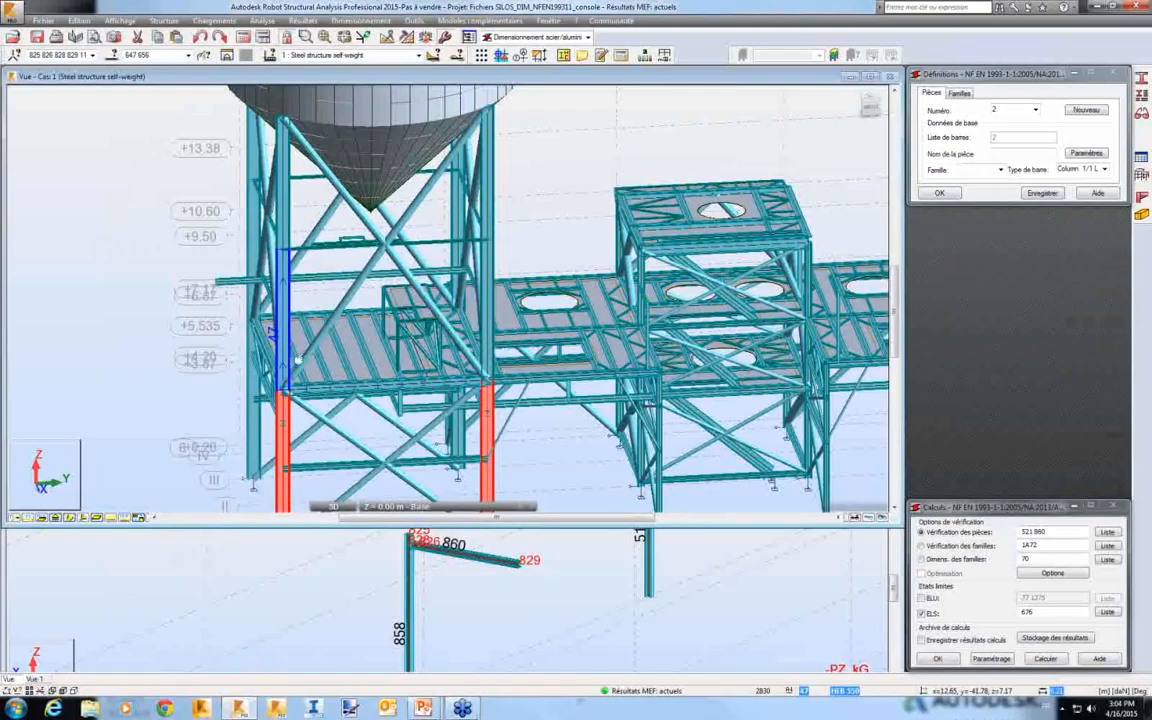
# Select the silo support's upper corner column as super bar 1370.
pyautogui.scroll(3, 440, 265)
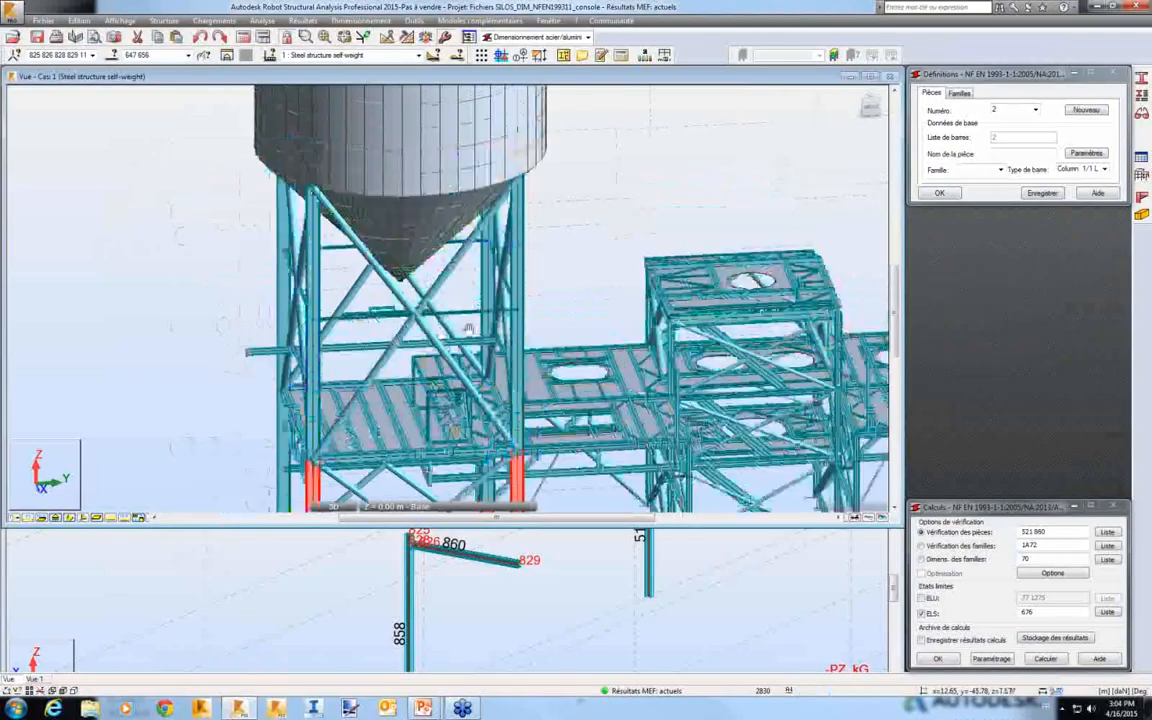
pyautogui.scroll(2, 345, 262)
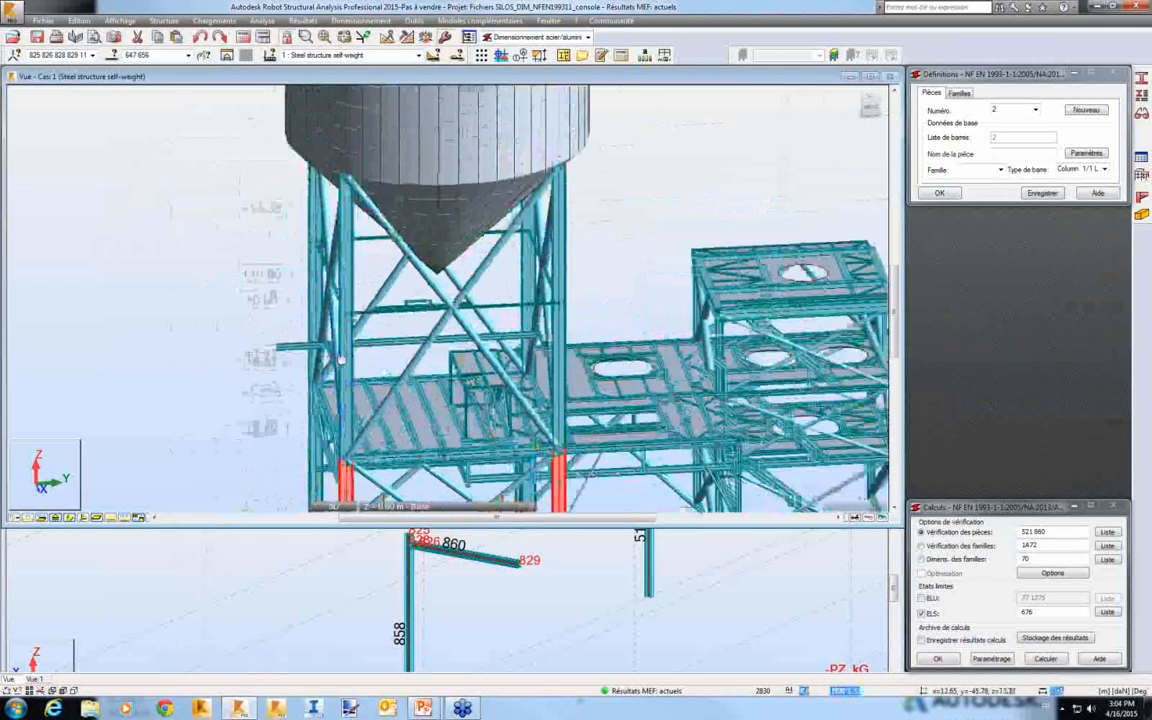
pyautogui.click(345, 262)
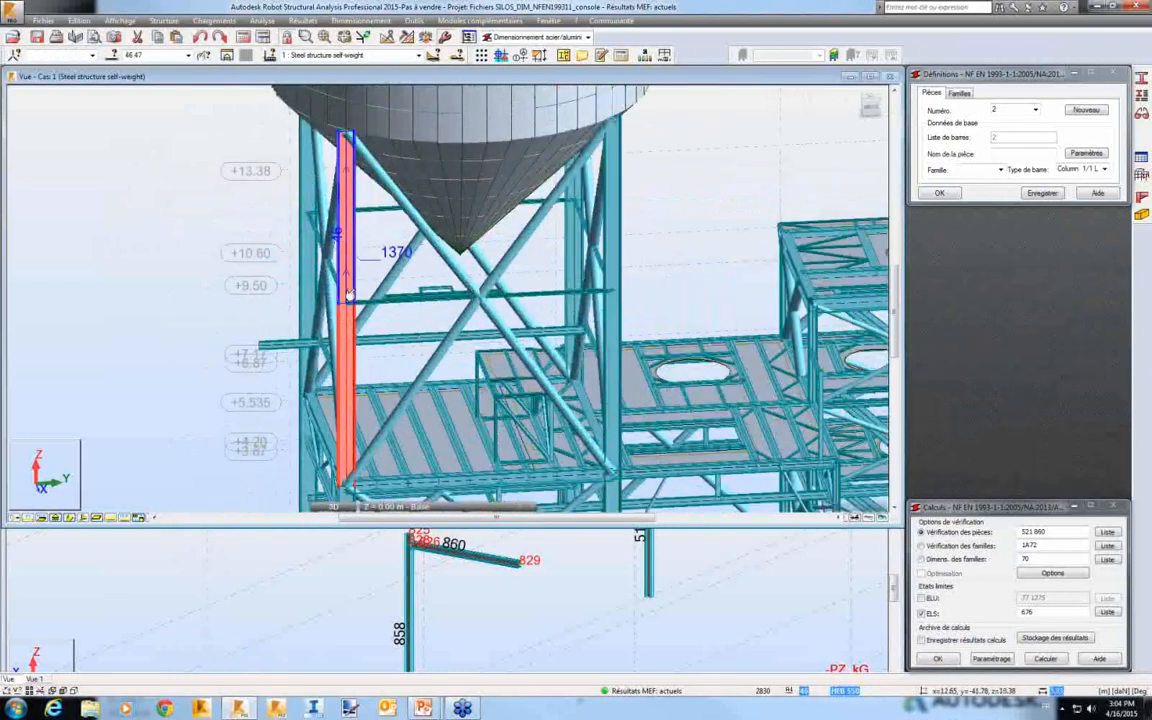
pyautogui.click(169, 56)
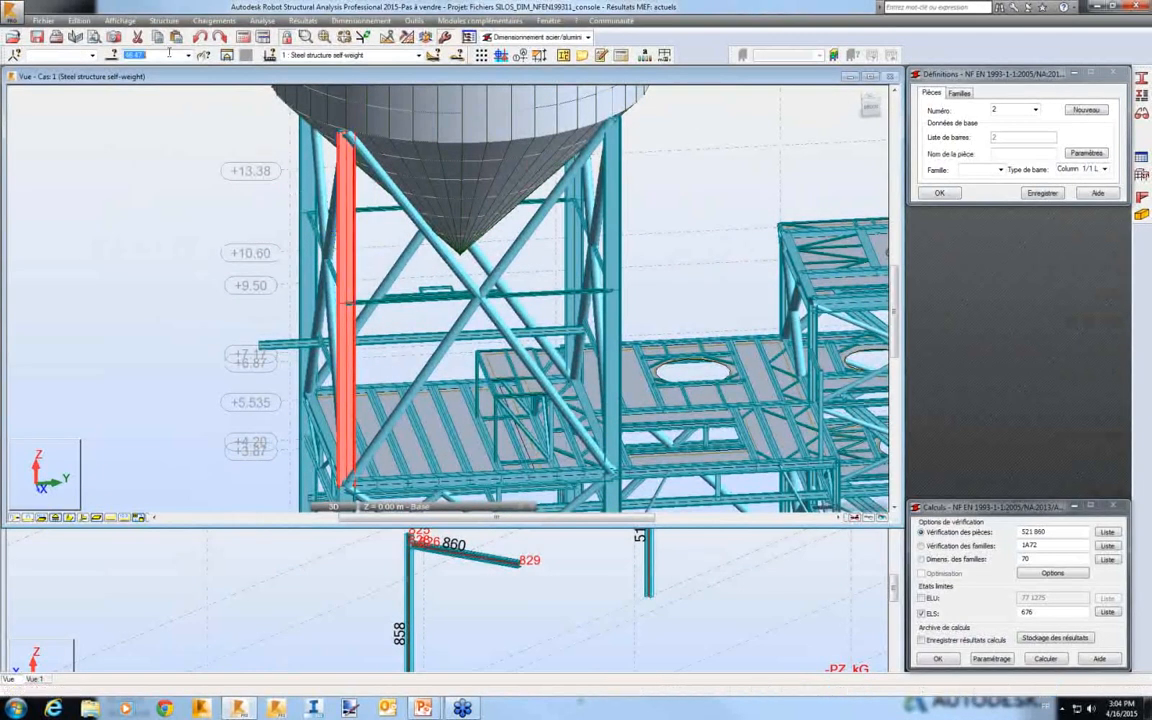
pyautogui.write('1270')
pyautogui.moveTo(188, 200); pyautogui.dragTo(194, 182, button='middle')
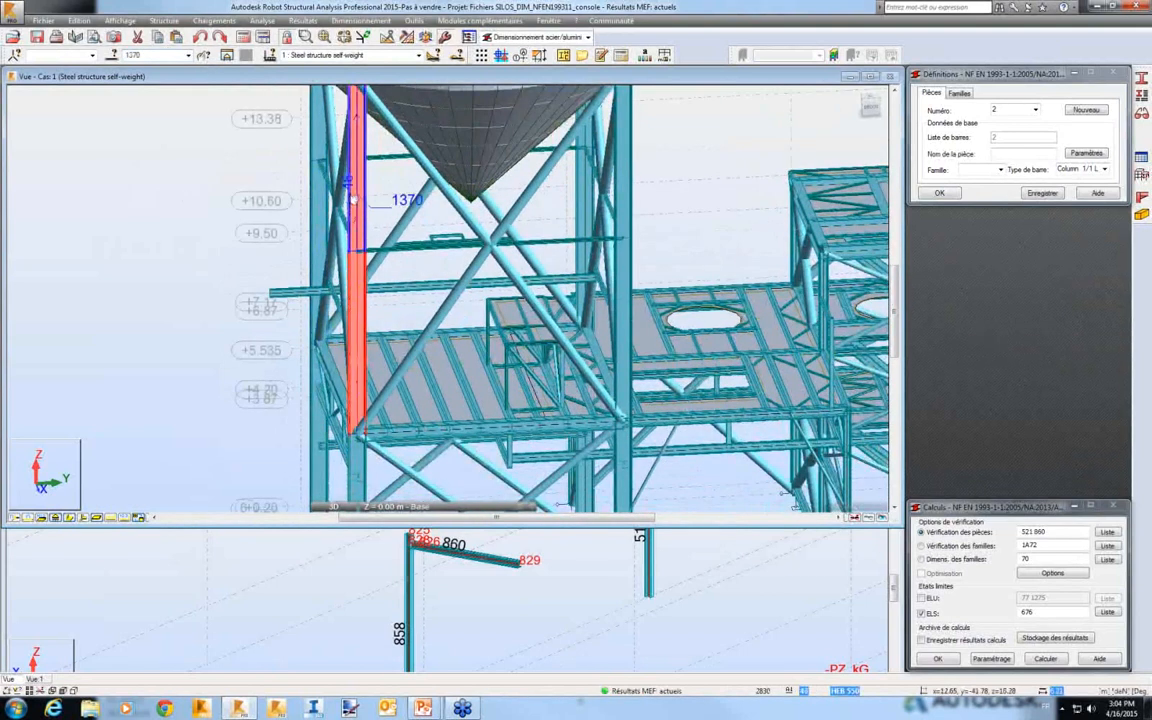
# Add the horizontal bracing bars 1360 and 1376 that meet the upper corner column to the selection.
pyautogui.scroll(5, 357, 213)
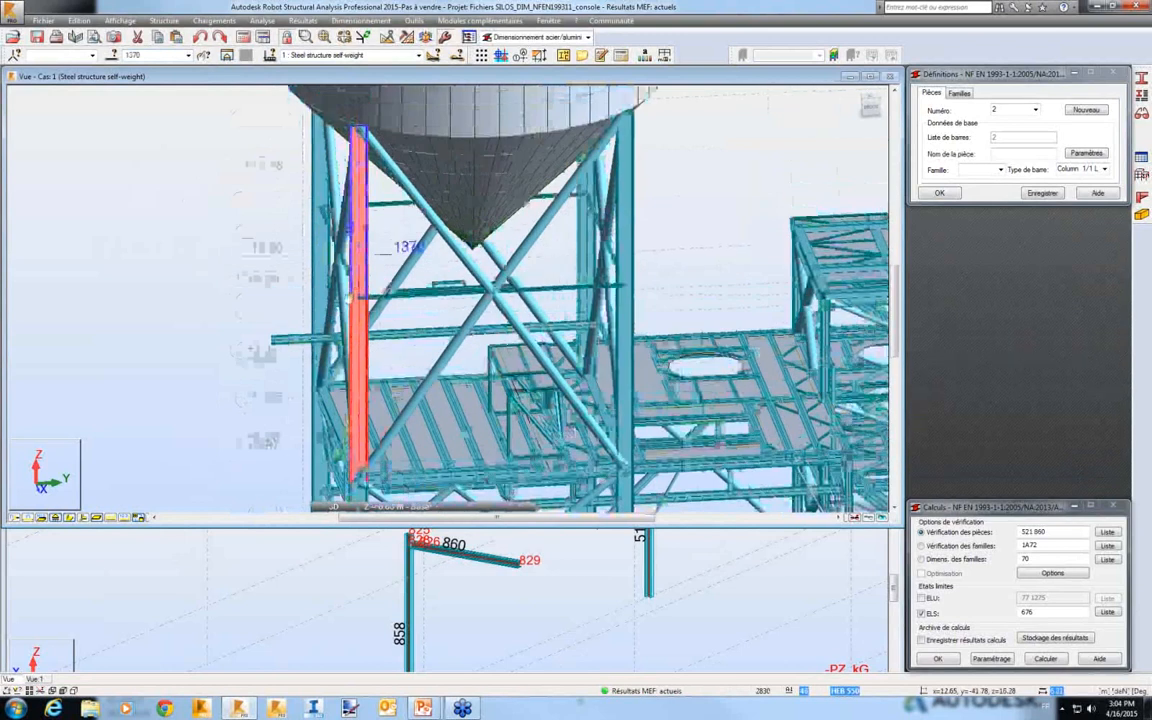
pyautogui.scroll(-5, 340, 295)
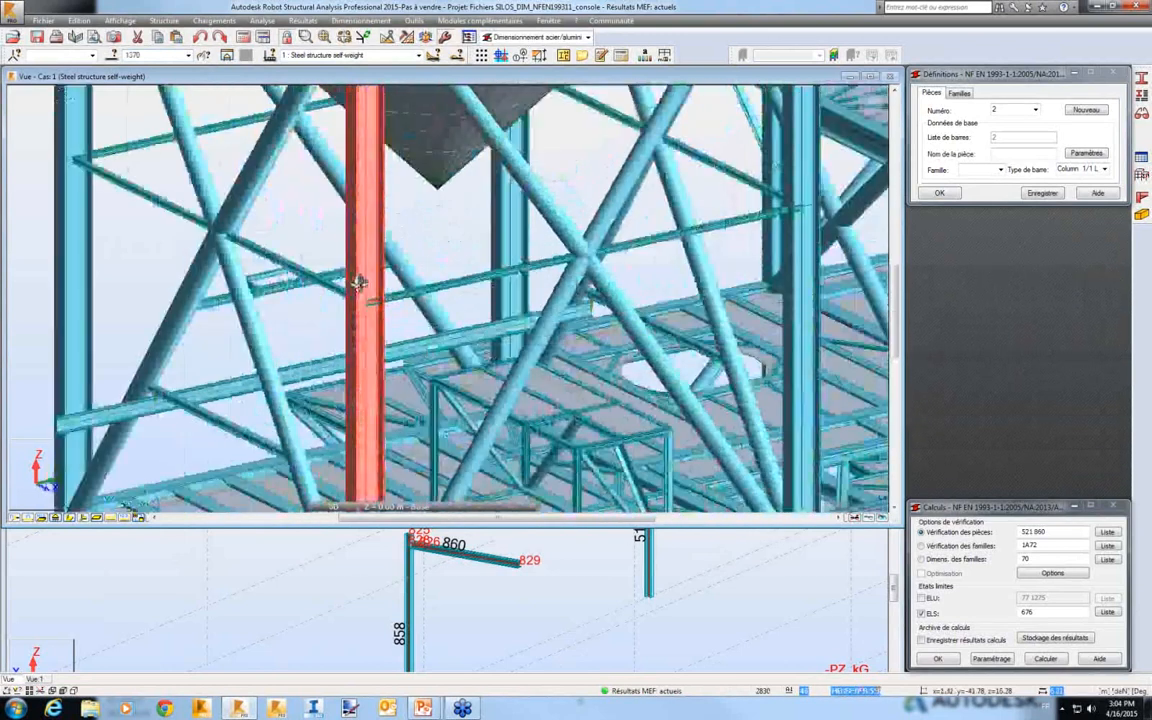
pyautogui.keyDown('ctrl'); pyautogui.click(346, 303); pyautogui.keyUp('ctrl')
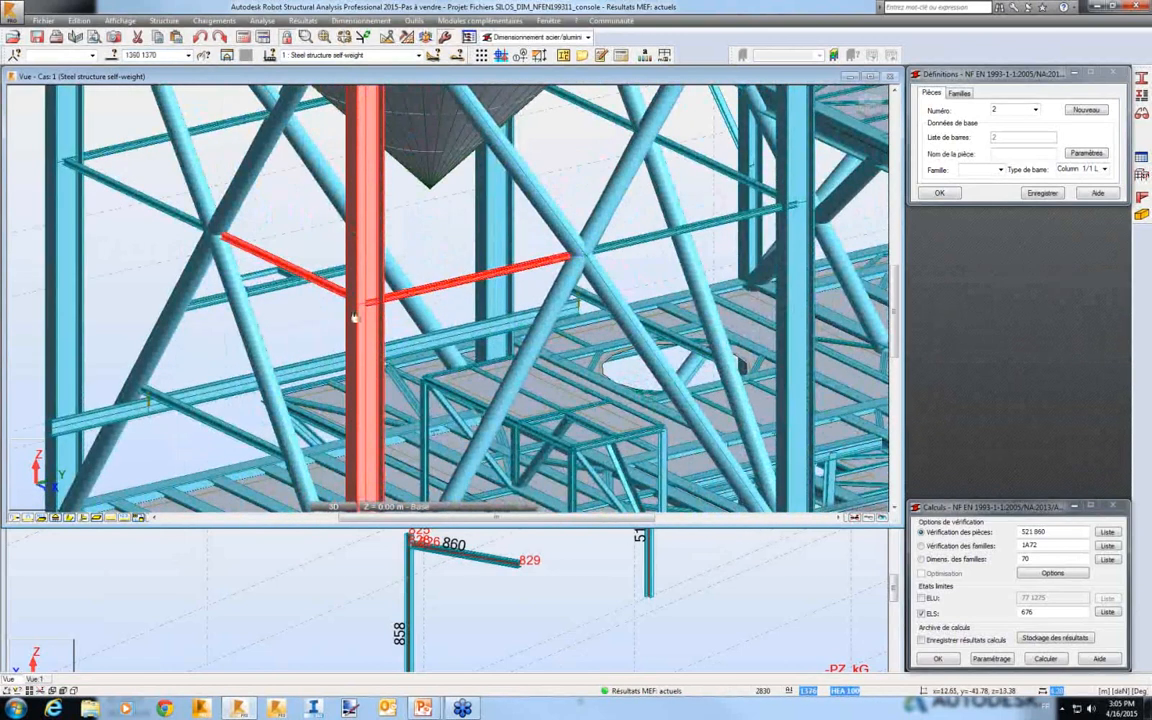
pyautogui.moveTo(346, 316); pyautogui.dragTo(344, 337, button='middle')
pyautogui.scroll(-2, 344, 337)
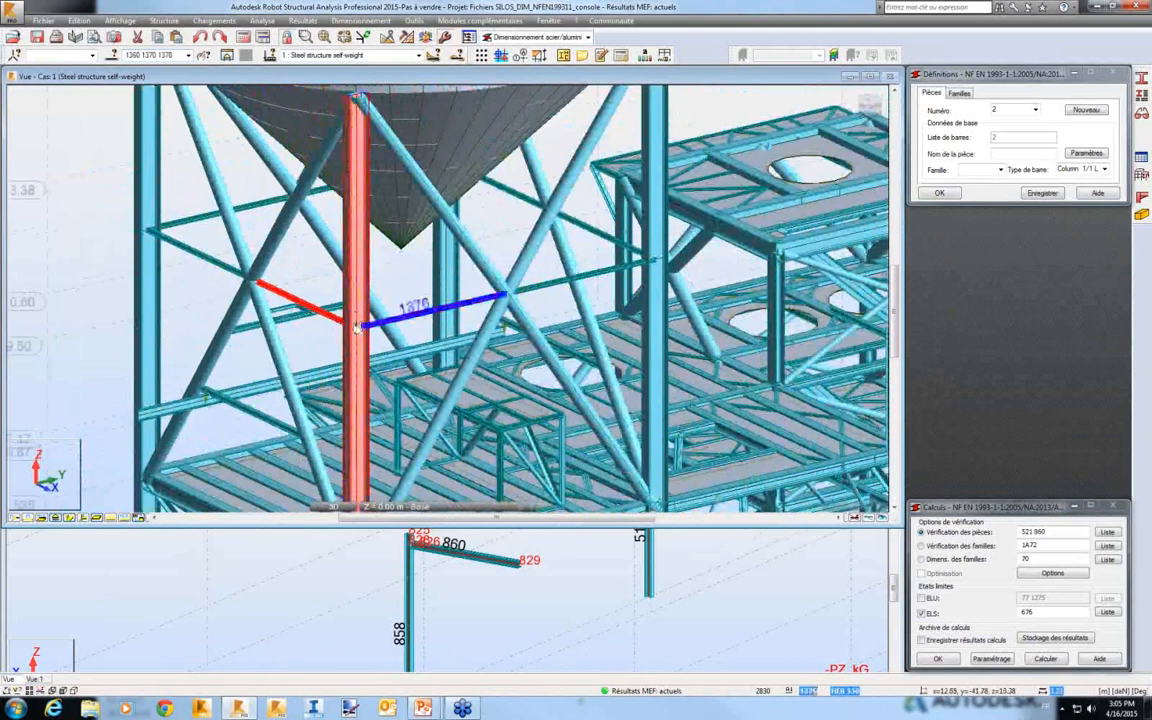
pyautogui.keyDown('ctrl'); pyautogui.click(357, 326); pyautogui.keyUp('ctrl')
pyautogui.scroll(-3, 357, 328)
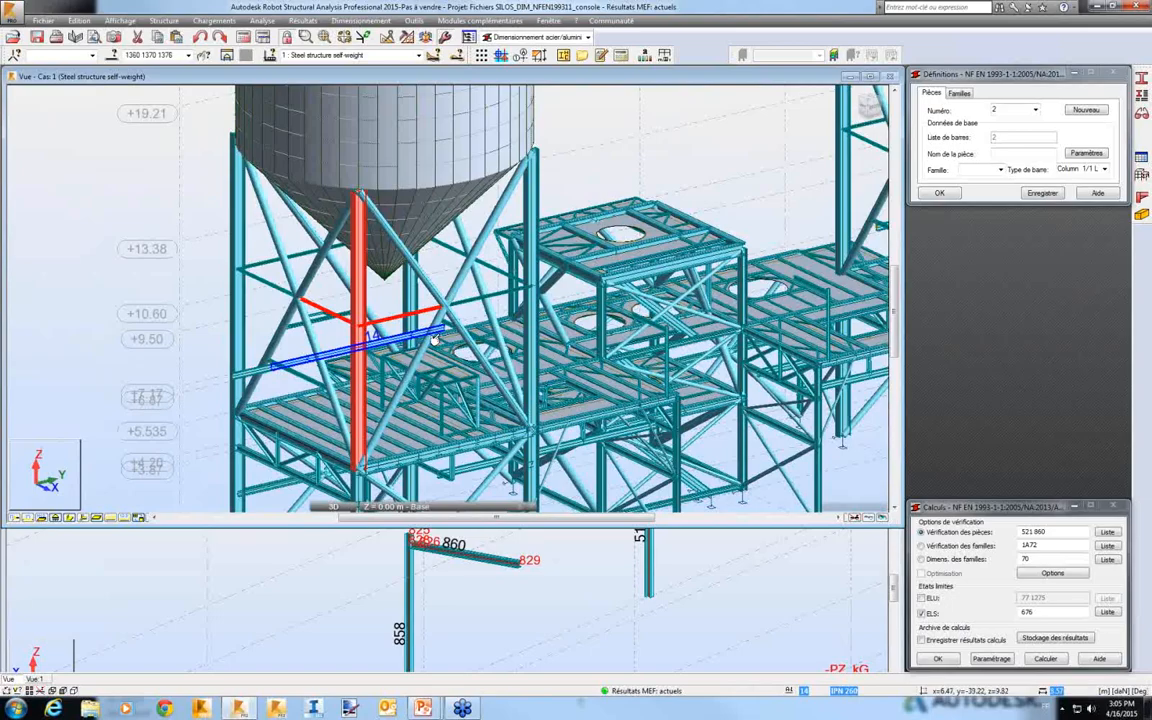
# Switch to the PowerPoint slide show, advance to the slide on bar offsets (raccourcissement), and return to Robot Structural Analysis.
pyautogui.hotkey('alt', 'Tab')
pyautogui.press('Right')
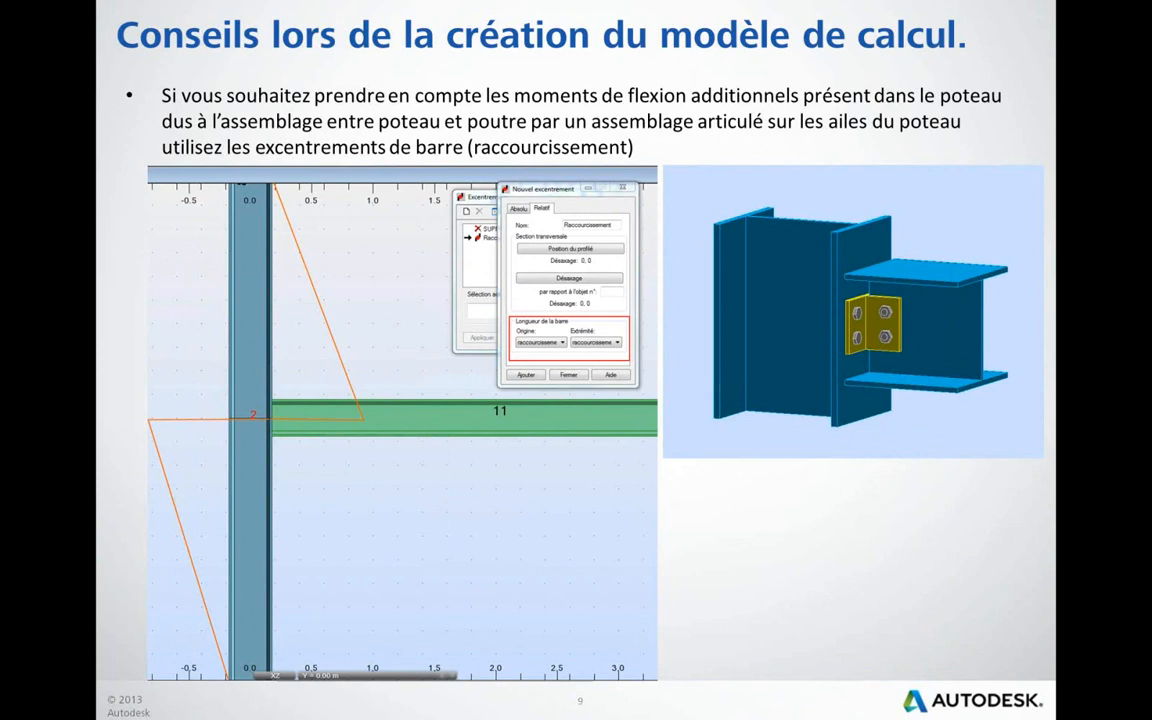
pyautogui.hotkey('alt', 'Tab')
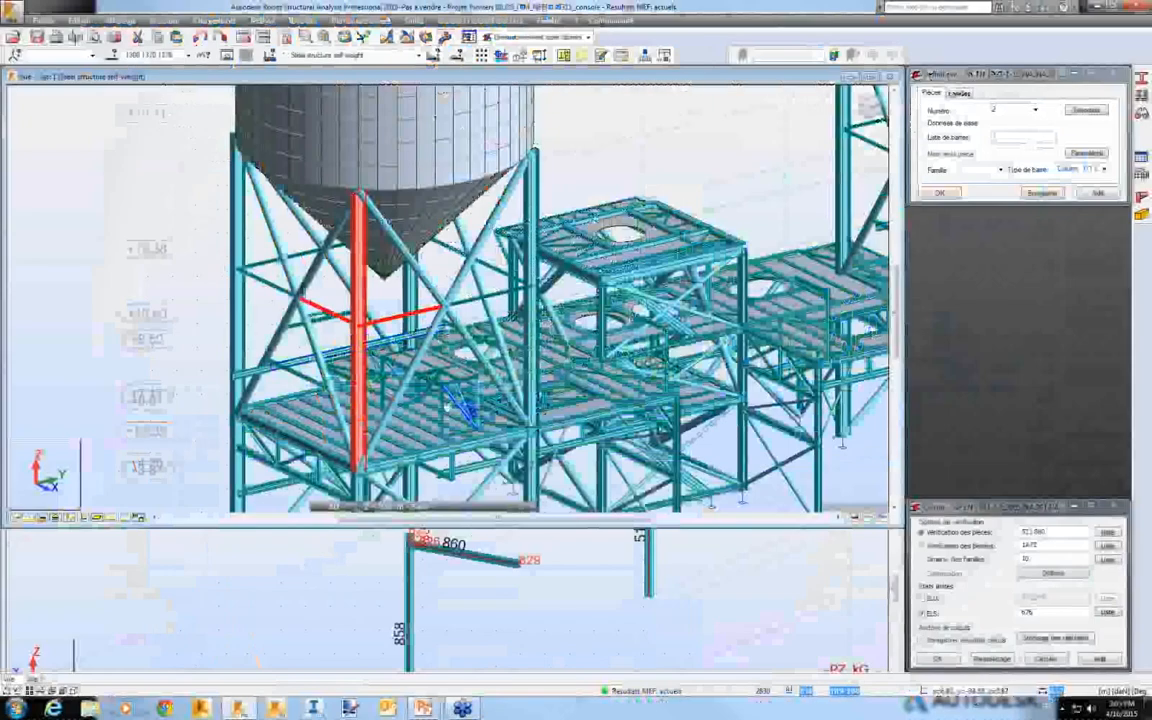
# Select floor beam 631 with its supporting columns 647 and 656, and isolate the three bars in a new view.
pyautogui.moveTo(455, 402); pyautogui.dragTo(464, 190, button='middle')
pyautogui.scroll(2, 357, 432)
pyautogui.click(363, 430)
pyautogui.keyDown('ctrl'); pyautogui.click(480, 253); pyautogui.keyUp('ctrl')
pyautogui.keyDown('ctrl'); pyautogui.click(587, 325); pyautogui.keyUp('ctrl')
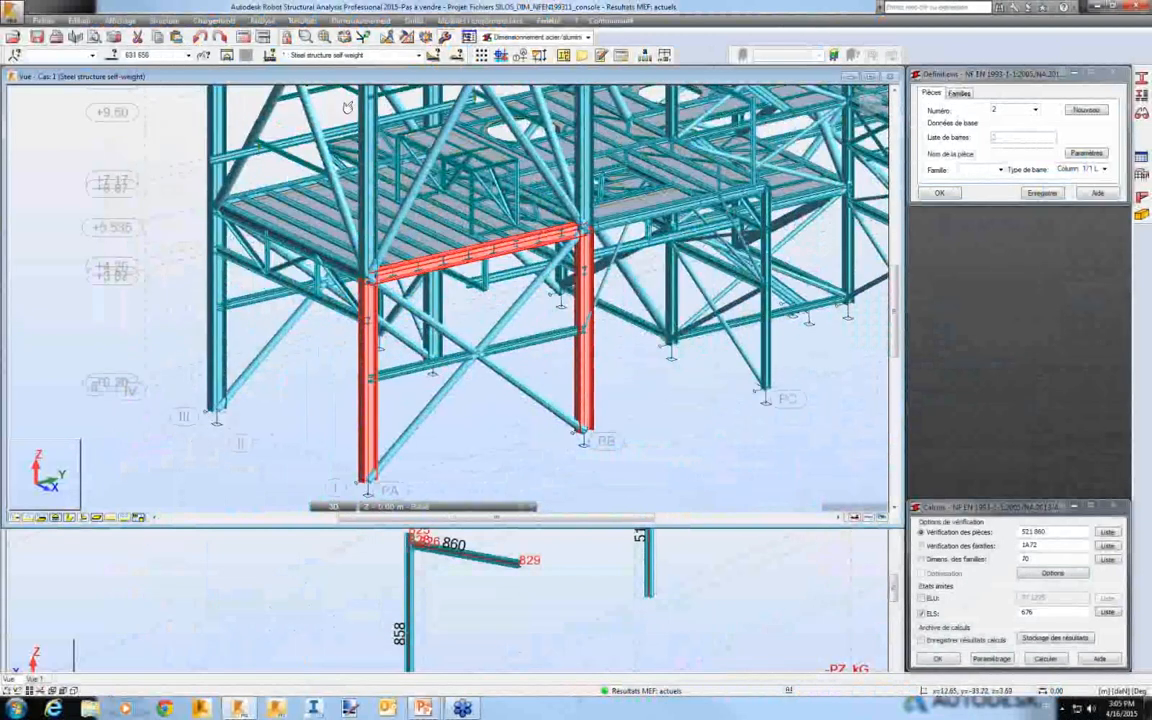
pyautogui.click(228, 56)
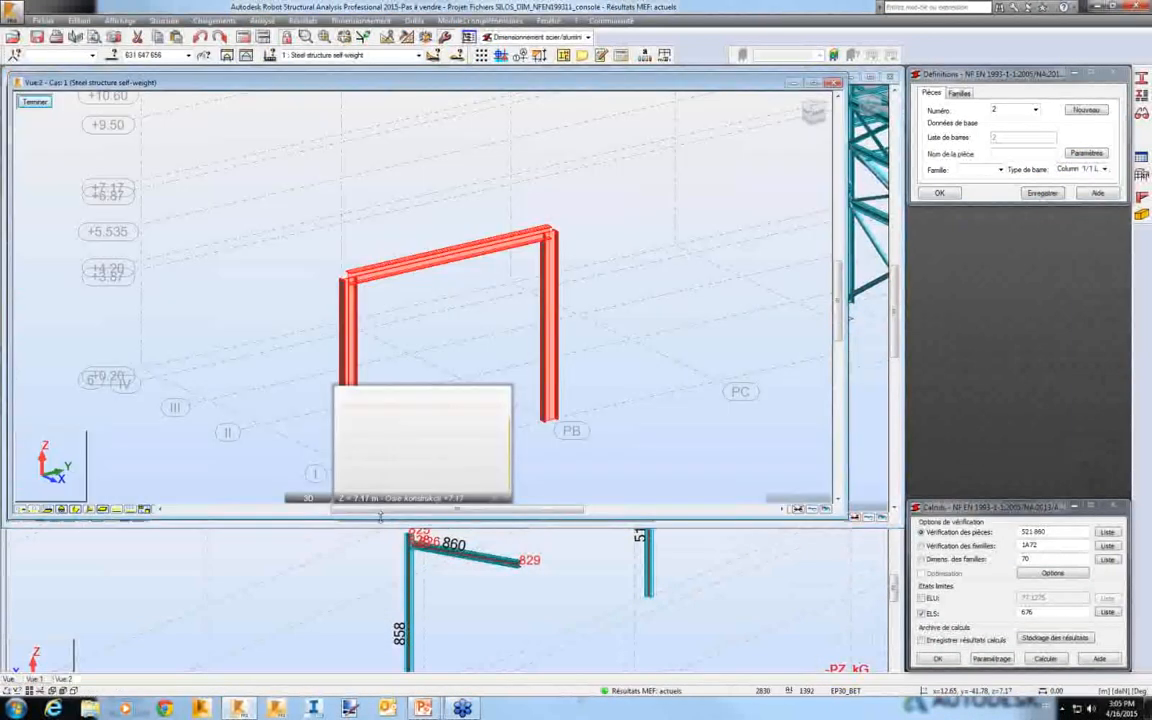
# Enlarge the view of the three isolated bars and examine the beam-to-column joints in a face-on elevation.
pyautogui.moveTo(562, 516); pyautogui.dragTo(562, 599)
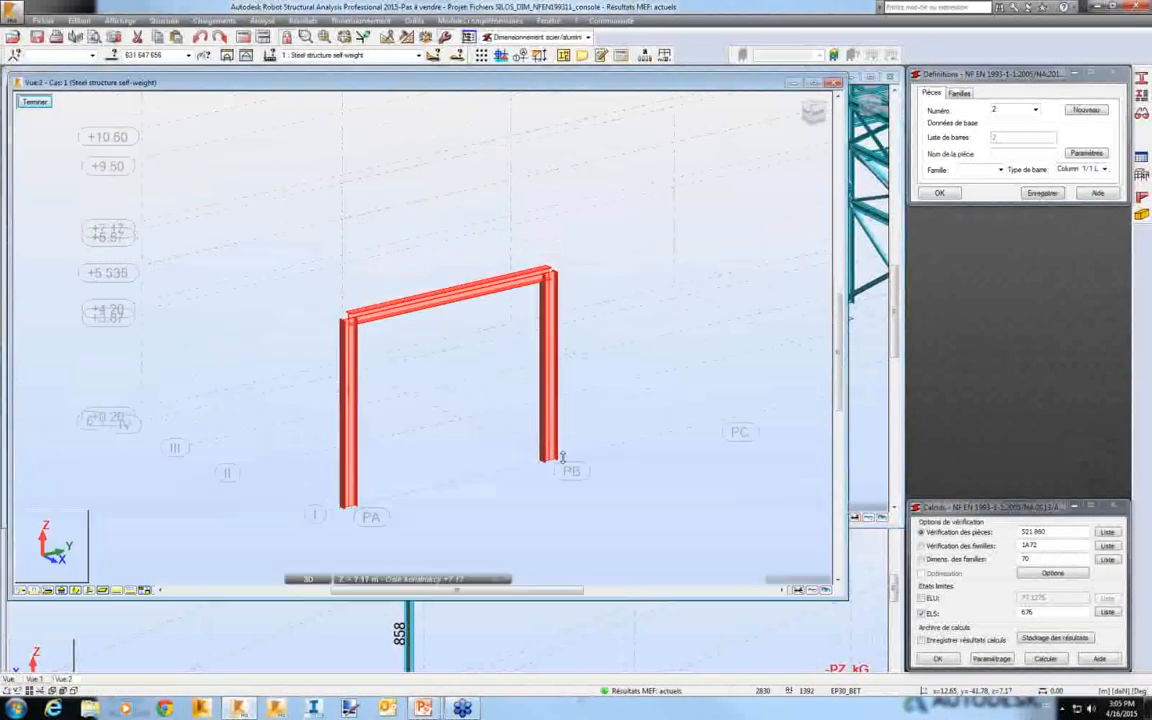
pyautogui.click(814, 114)
pyautogui.scroll(5, 363, 312)
pyautogui.moveTo(371, 288); pyautogui.dragTo(334, 247, button='middle')
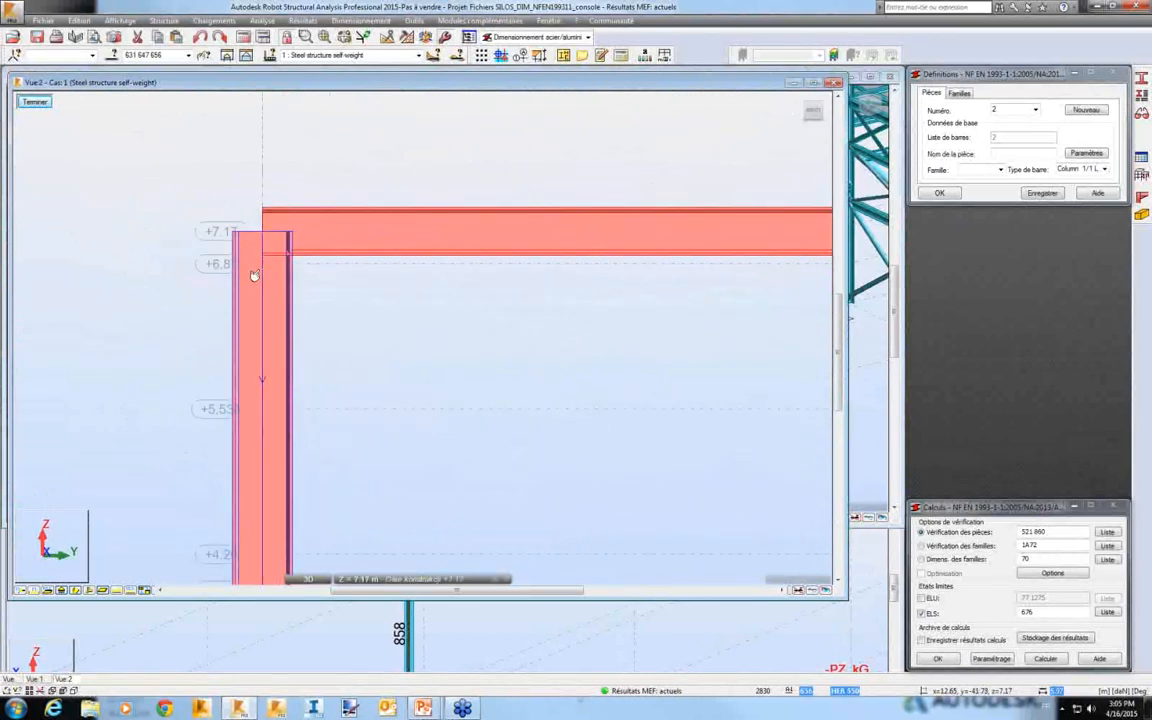
pyautogui.moveTo(312, 258); pyautogui.dragTo(303, 258, button='middle')
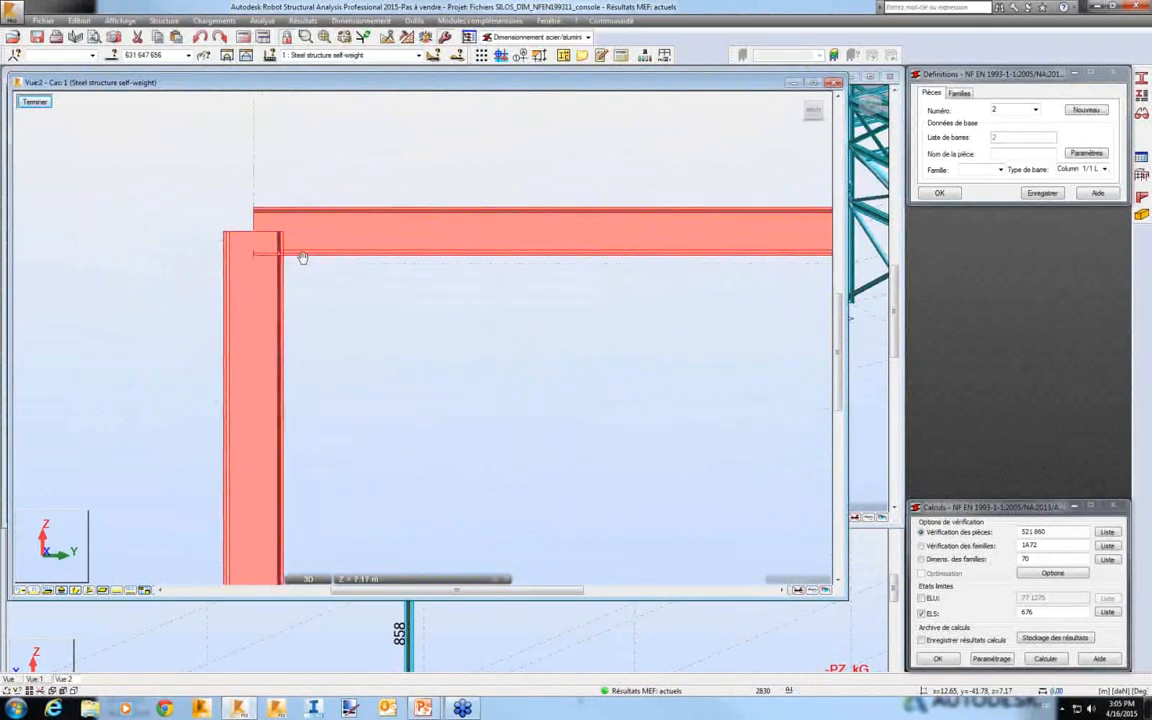
pyautogui.scroll(-3, 260, 258)
pyautogui.scroll(-2, 198, 285)
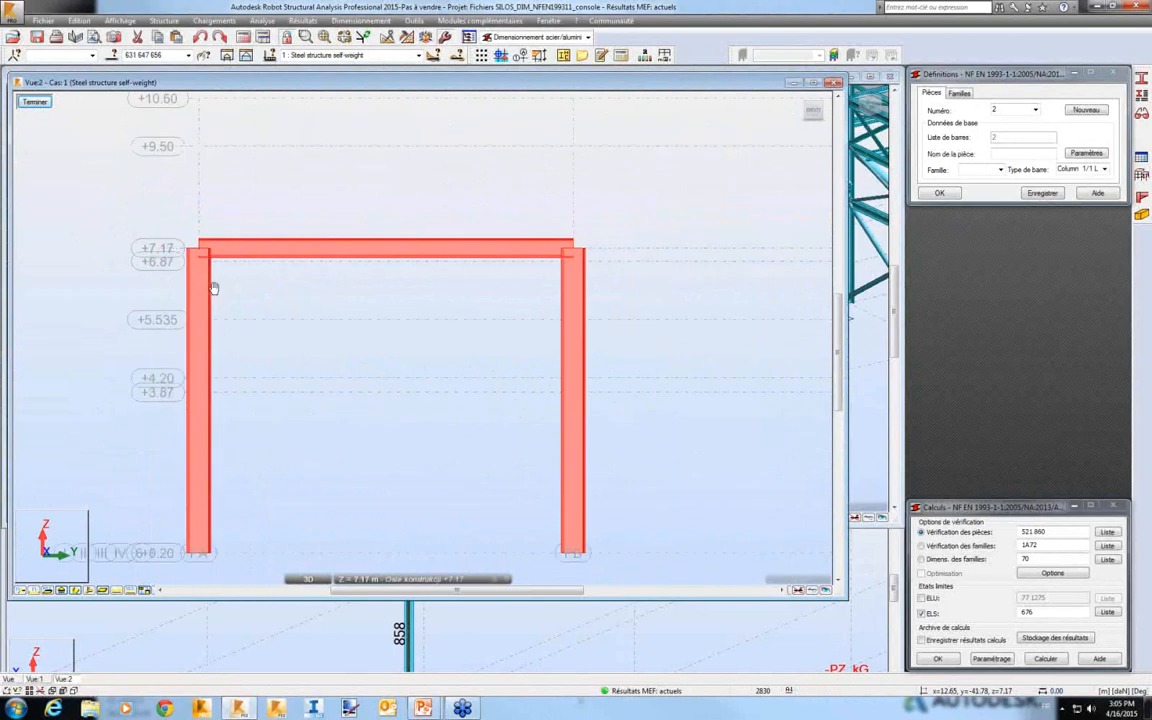
pyautogui.moveTo(213, 288); pyautogui.dragTo(206, 261, button='middle')
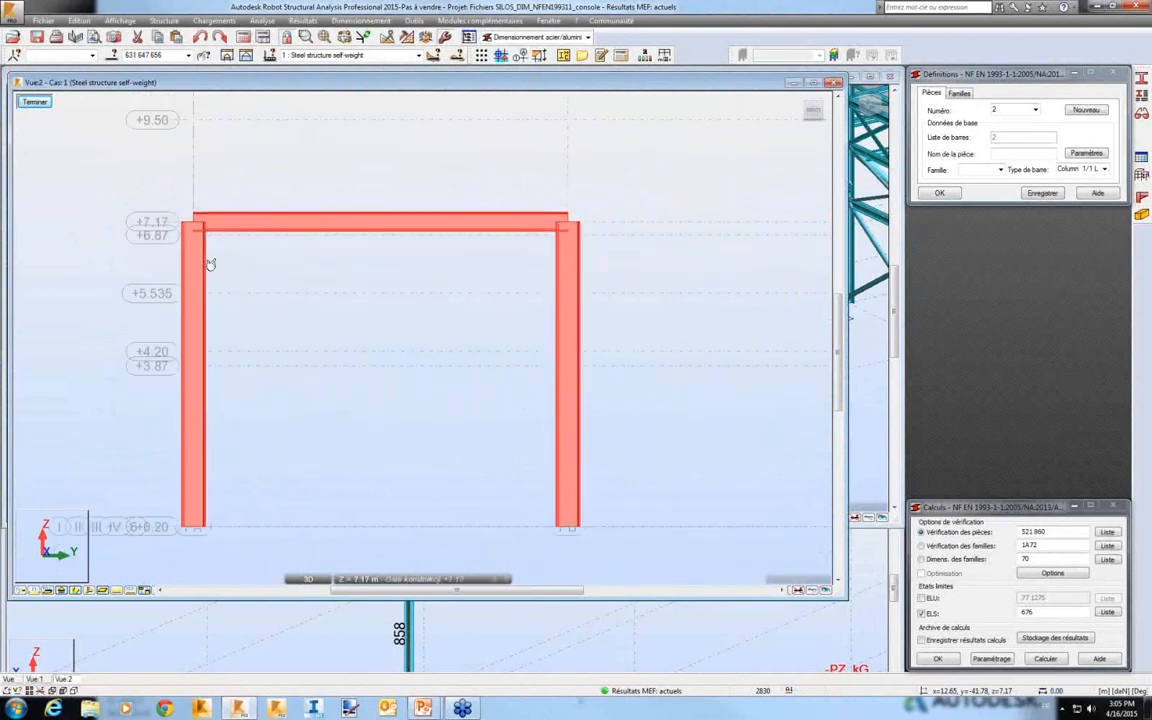
# Define a new relative bar offset Excentrement_1 with raccourcissement at both the origin and the end.
pyautogui.click(165, 21)
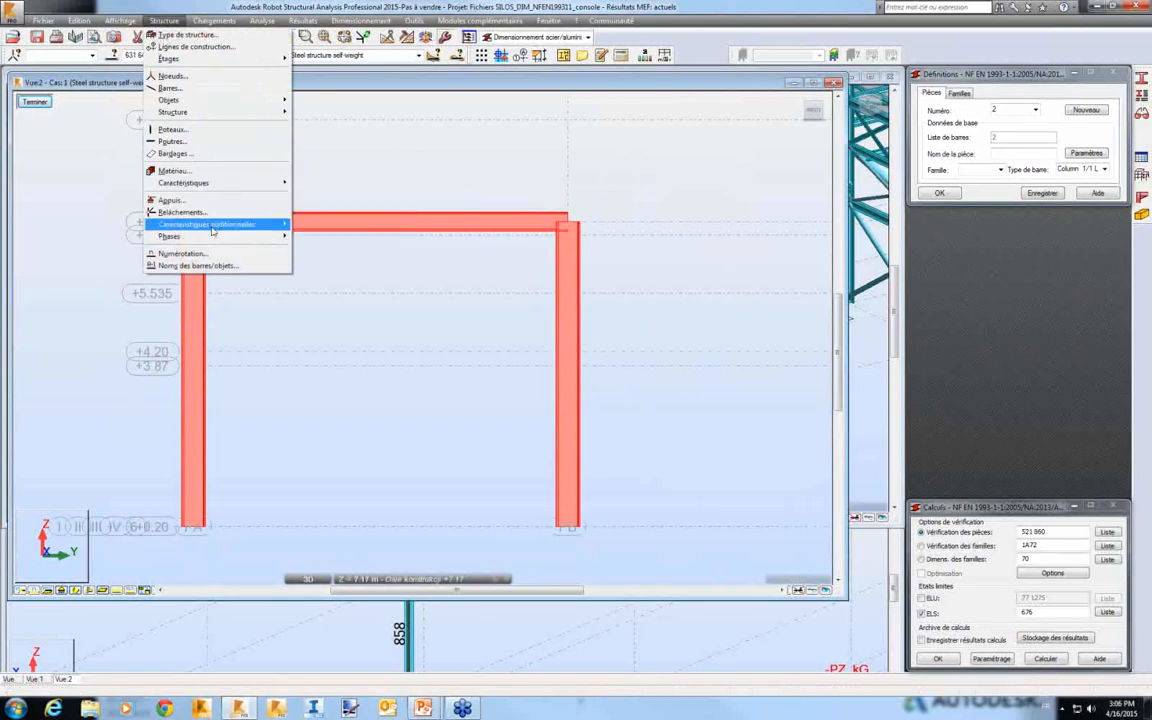
pyautogui.moveTo(240, 225)
pyautogui.click(378, 249)
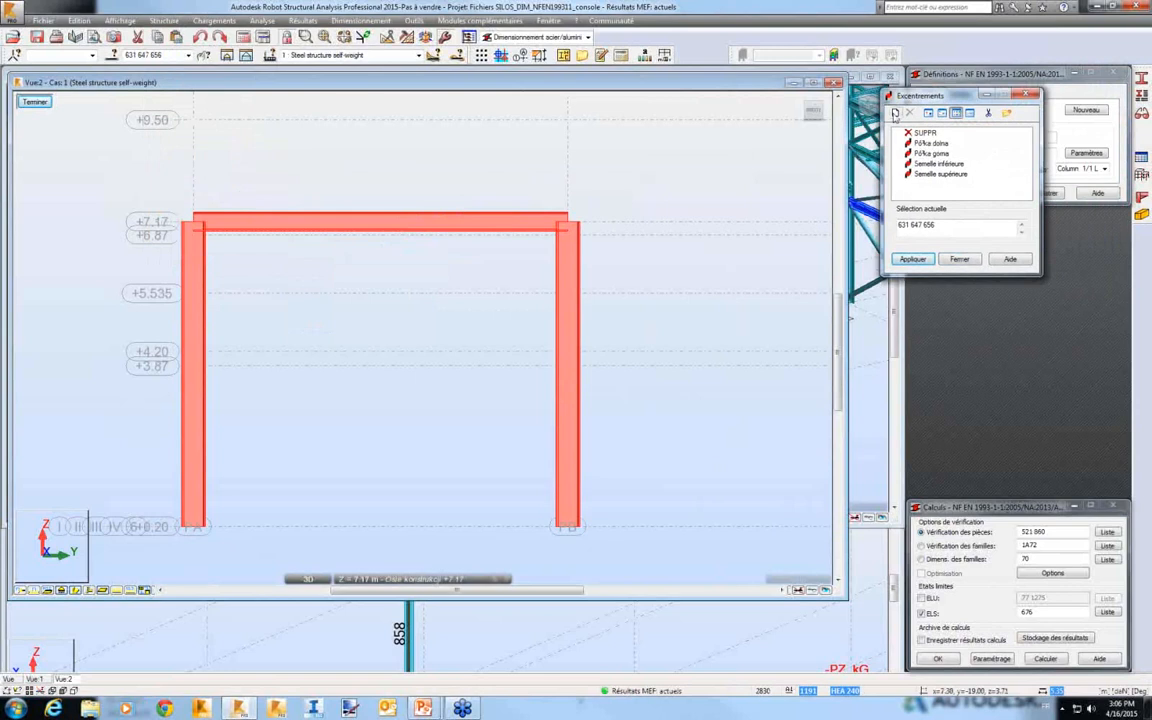
pyautogui.click(895, 113)
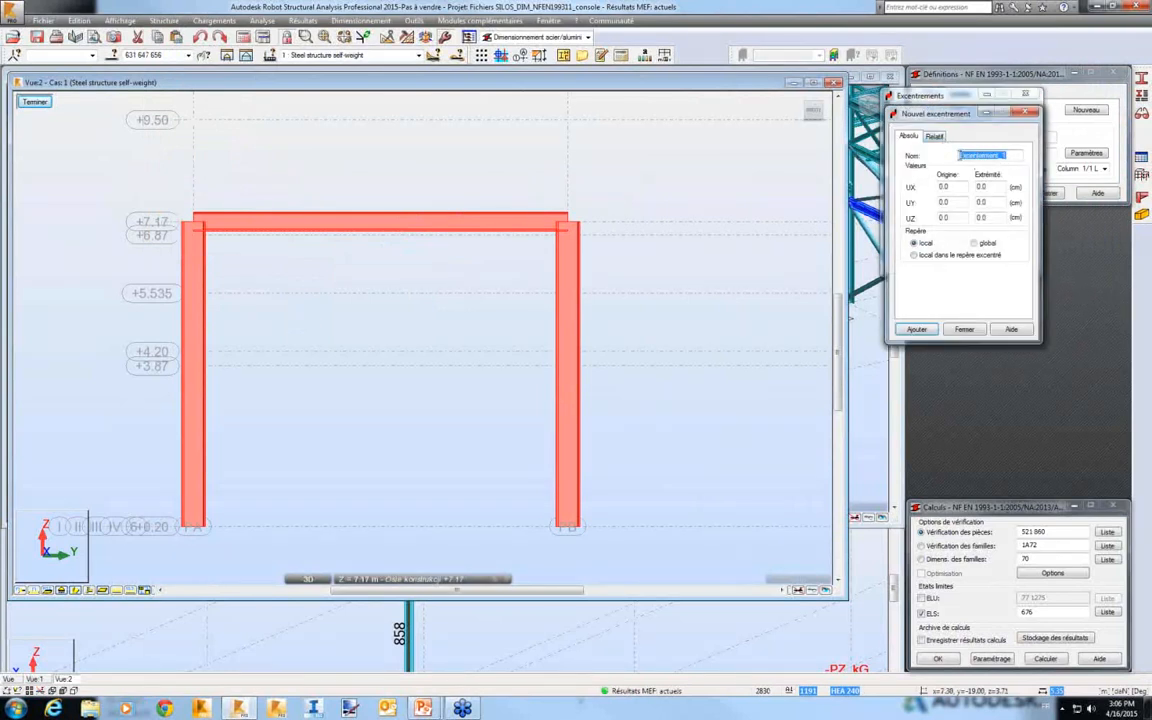
pyautogui.click(935, 136)
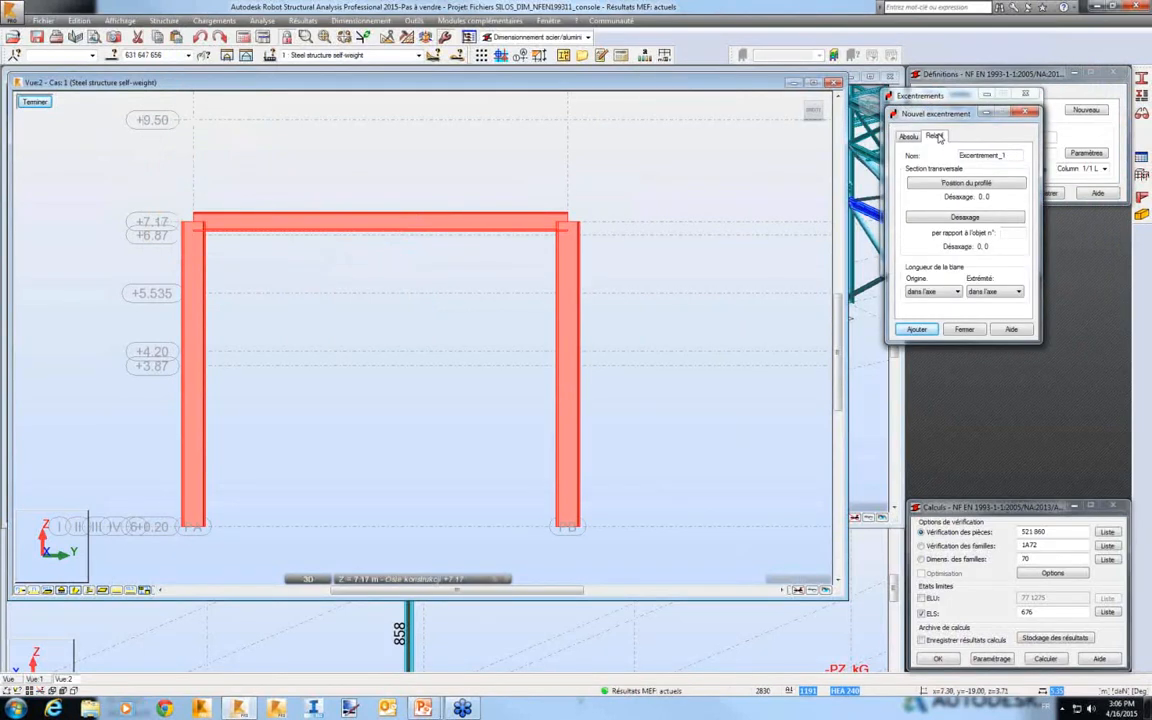
pyautogui.click(931, 292)
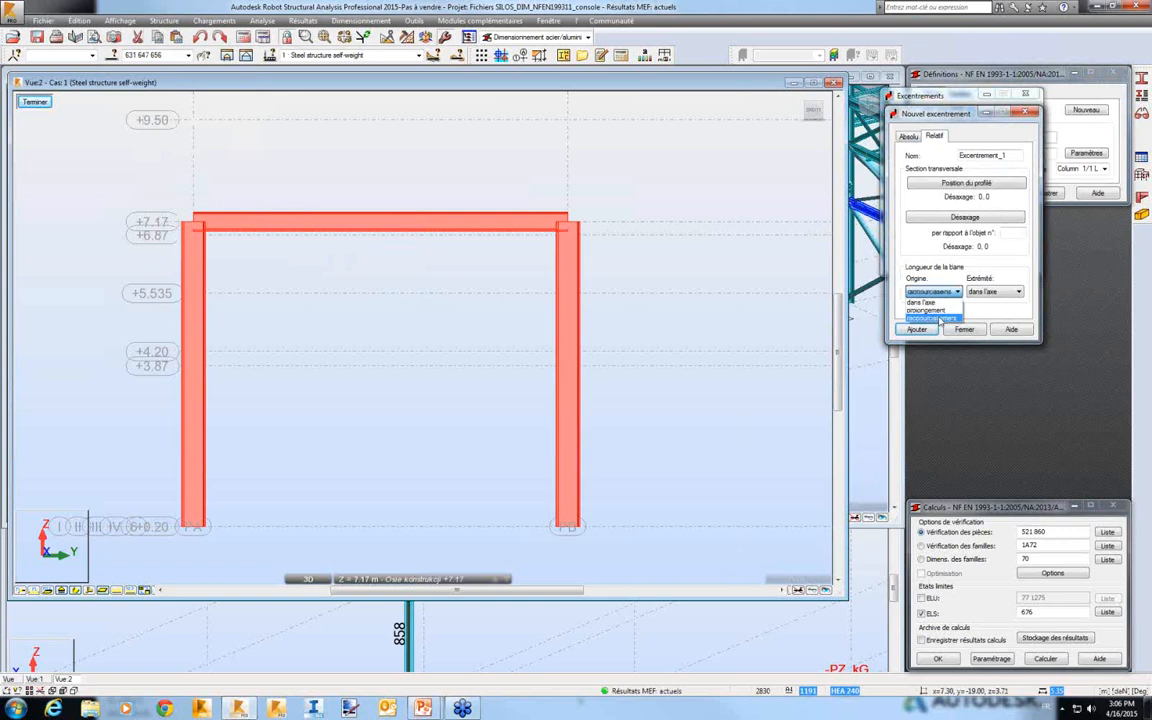
pyautogui.click(931, 318)
pyautogui.click(1017, 291)
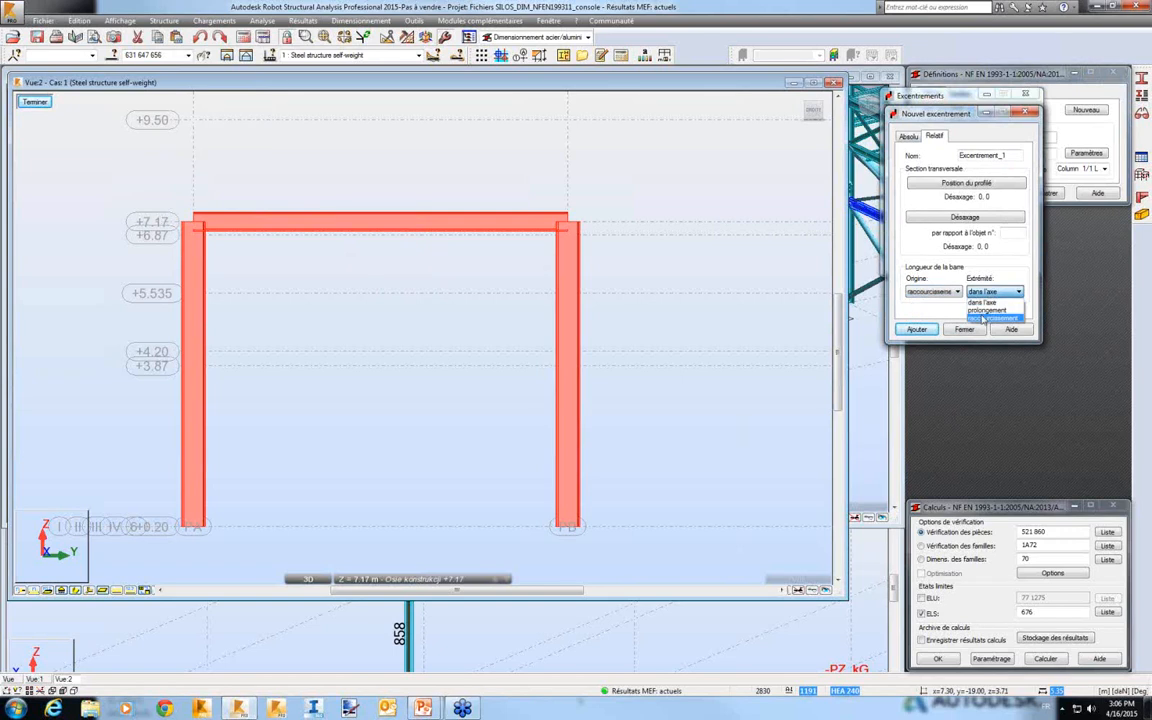
pyautogui.click(927, 331)
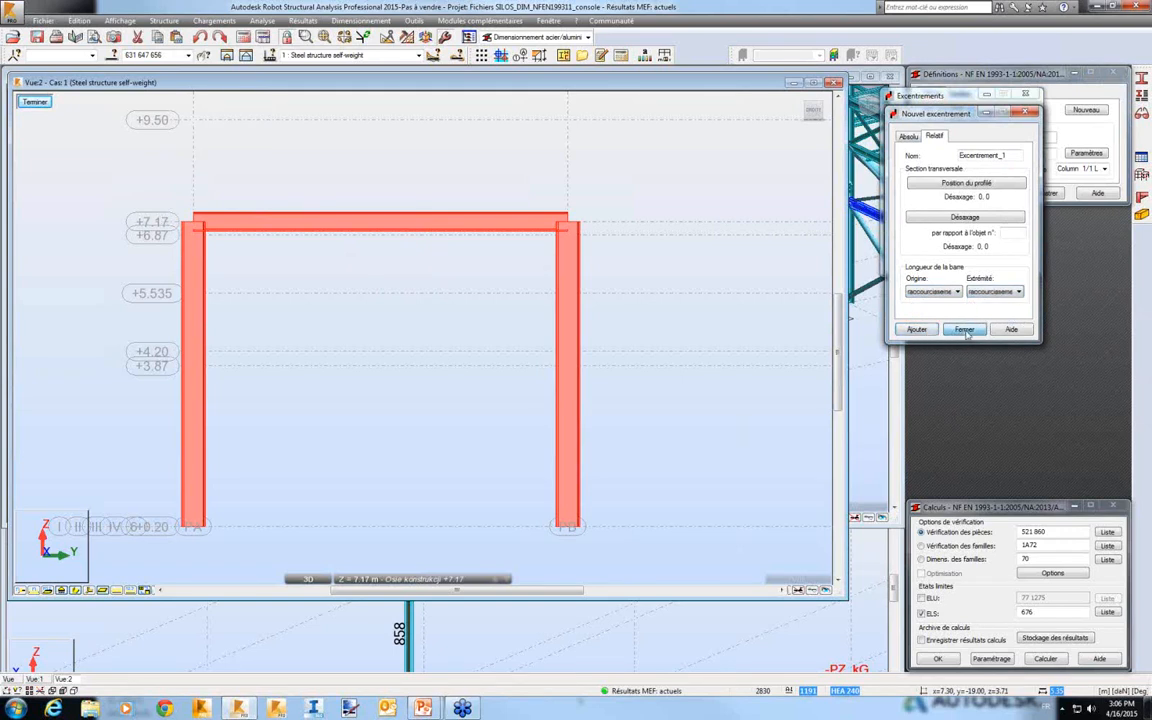
pyautogui.click(965, 331)
# Apply the Excentrement_1 offset to beam 631 and inspect its ends at the columns.
pyautogui.click(455, 234)
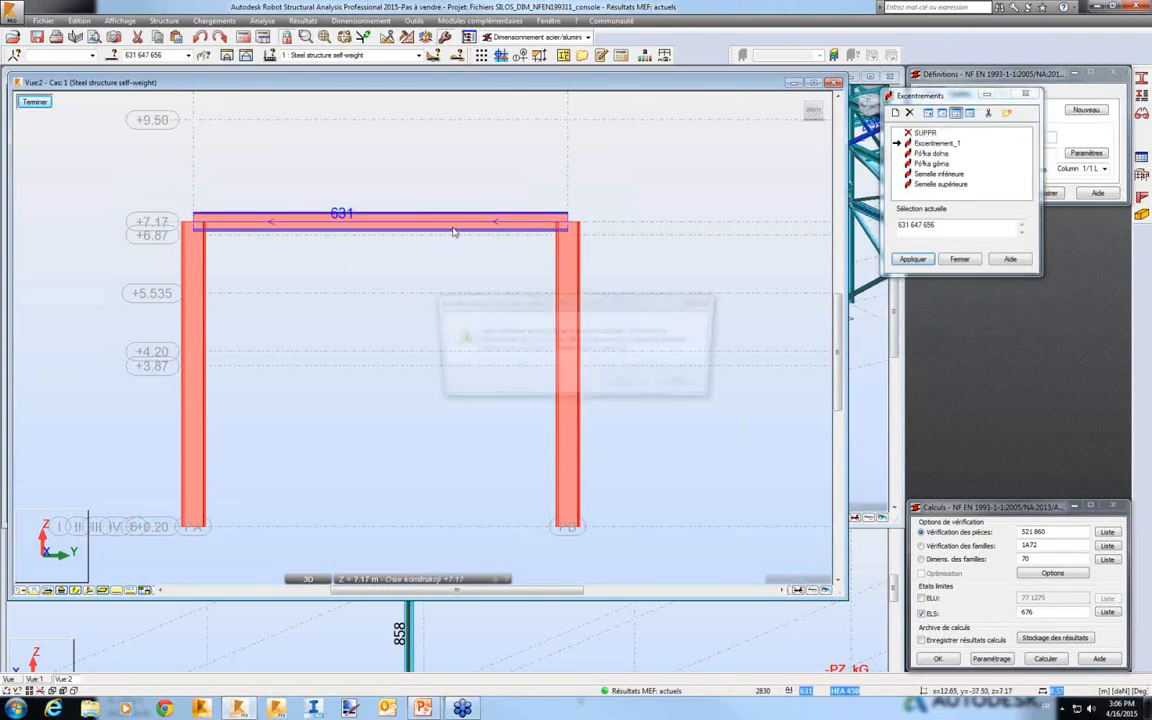
pyautogui.click(620, 383)
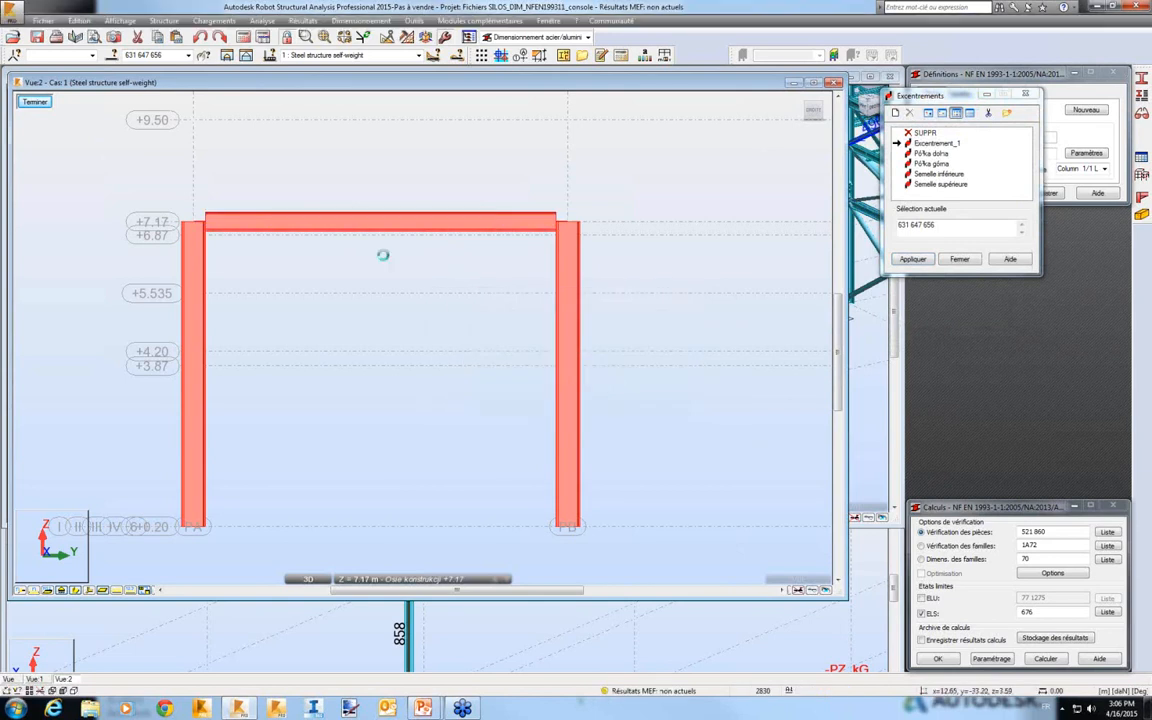
pyautogui.scroll(3, 368, 278)
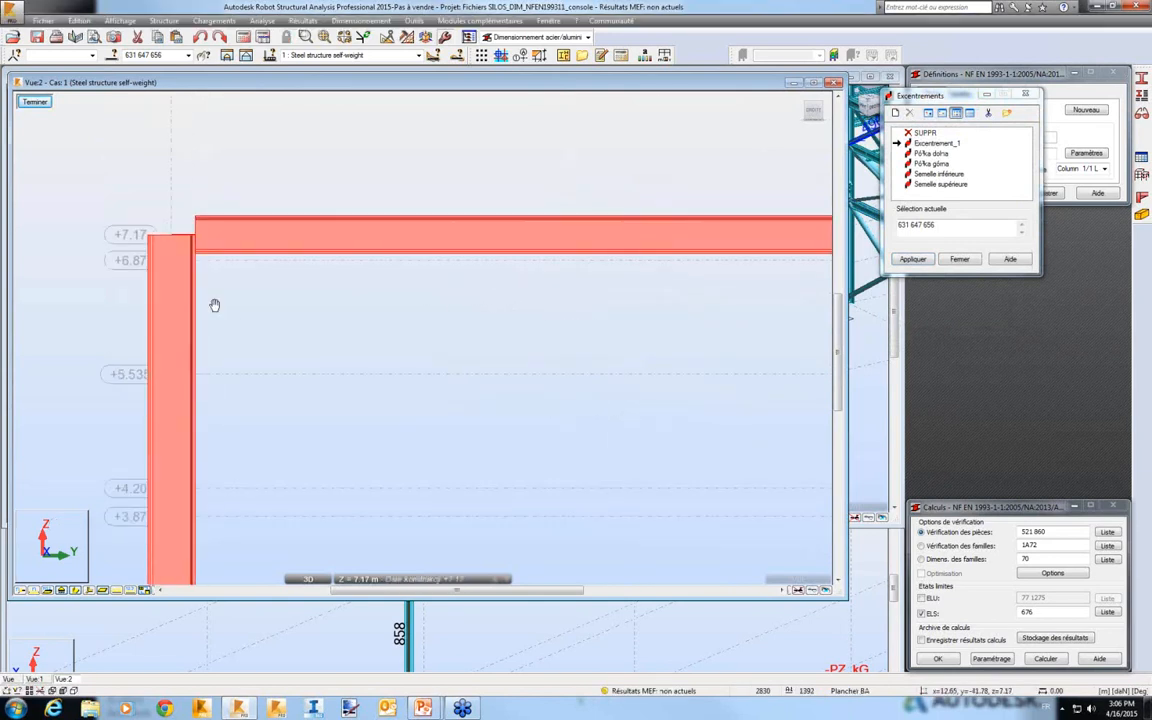
pyautogui.scroll(-1, 262, 281)
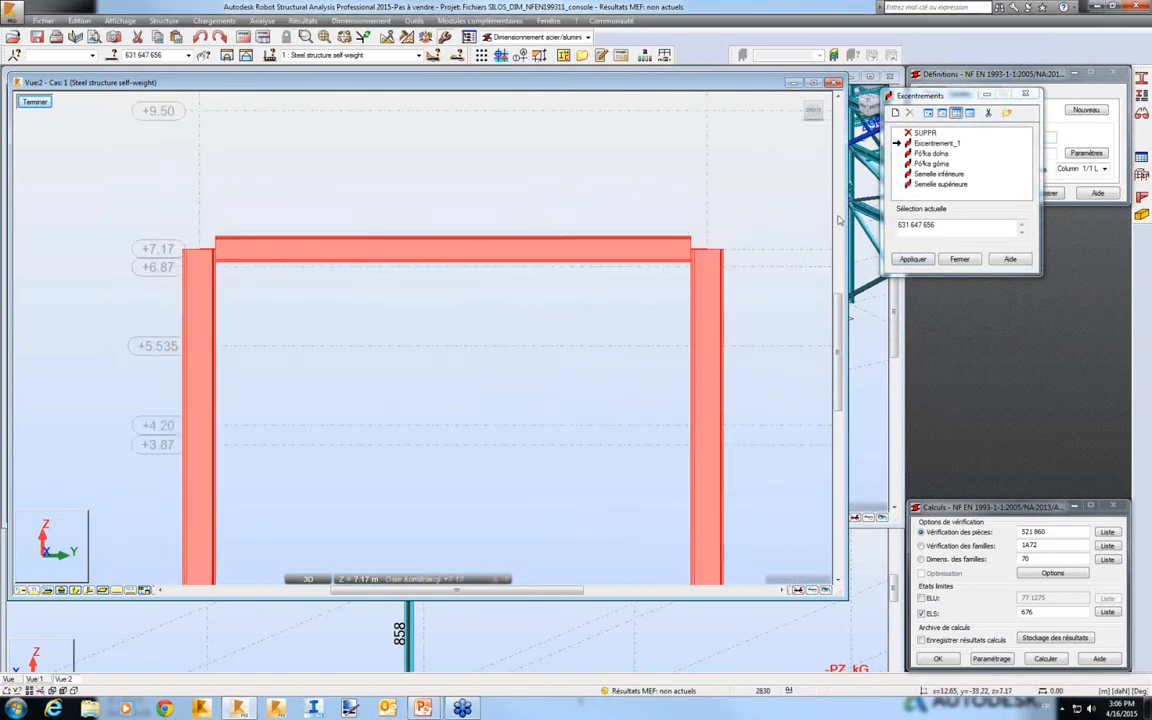
# Assign the HEB 700 section to columns 656 and 647 supporting the beam.
pyautogui.click(1142, 78)
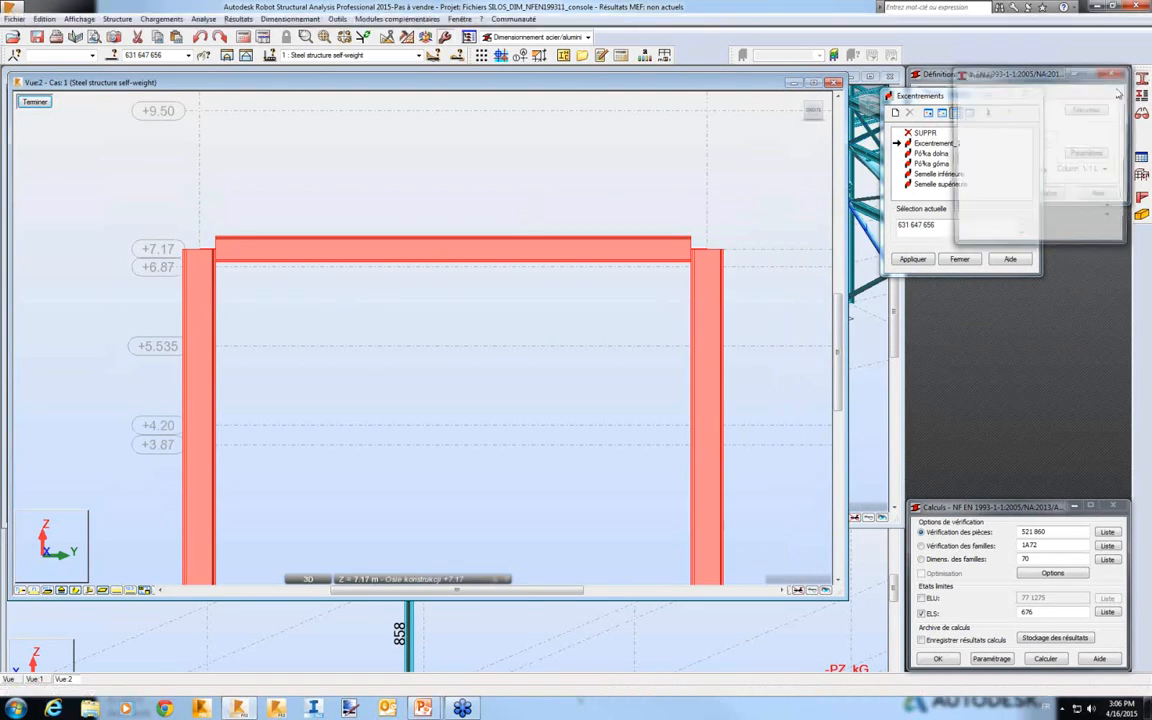
pyautogui.moveTo(990, 78); pyautogui.dragTo(664, 110)
pyautogui.click(757, 214)
pyautogui.click(757, 214)
pyautogui.click(757, 214)
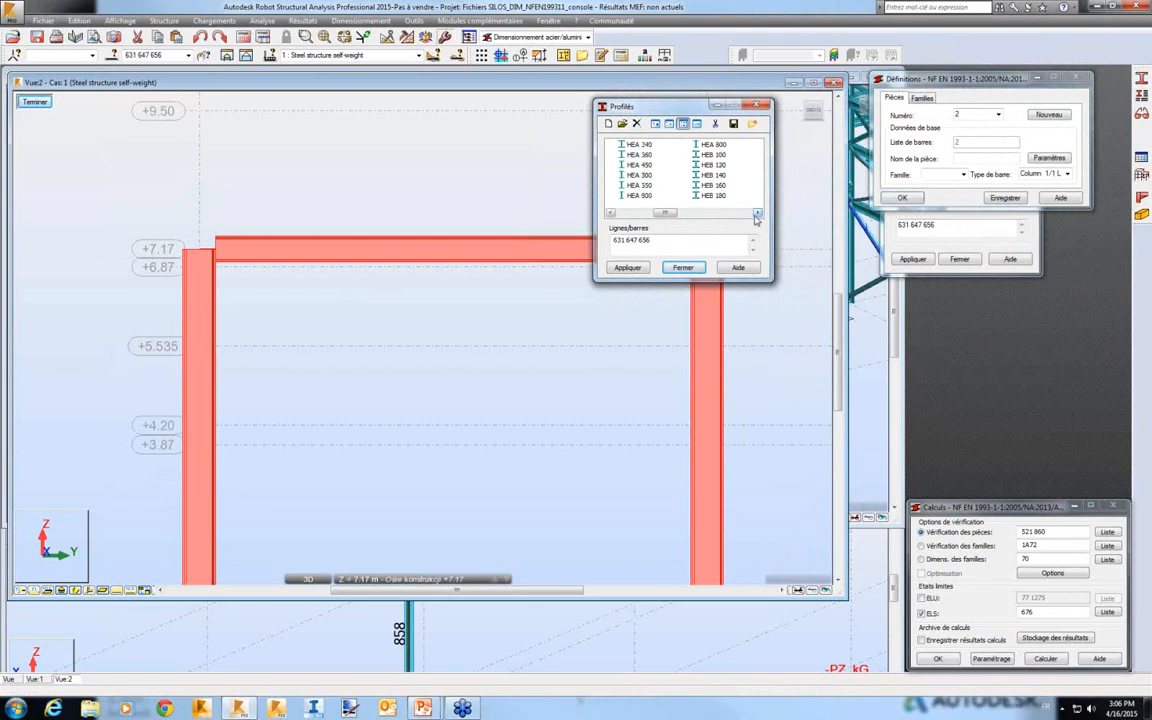
pyautogui.click(759, 214)
pyautogui.click(759, 214)
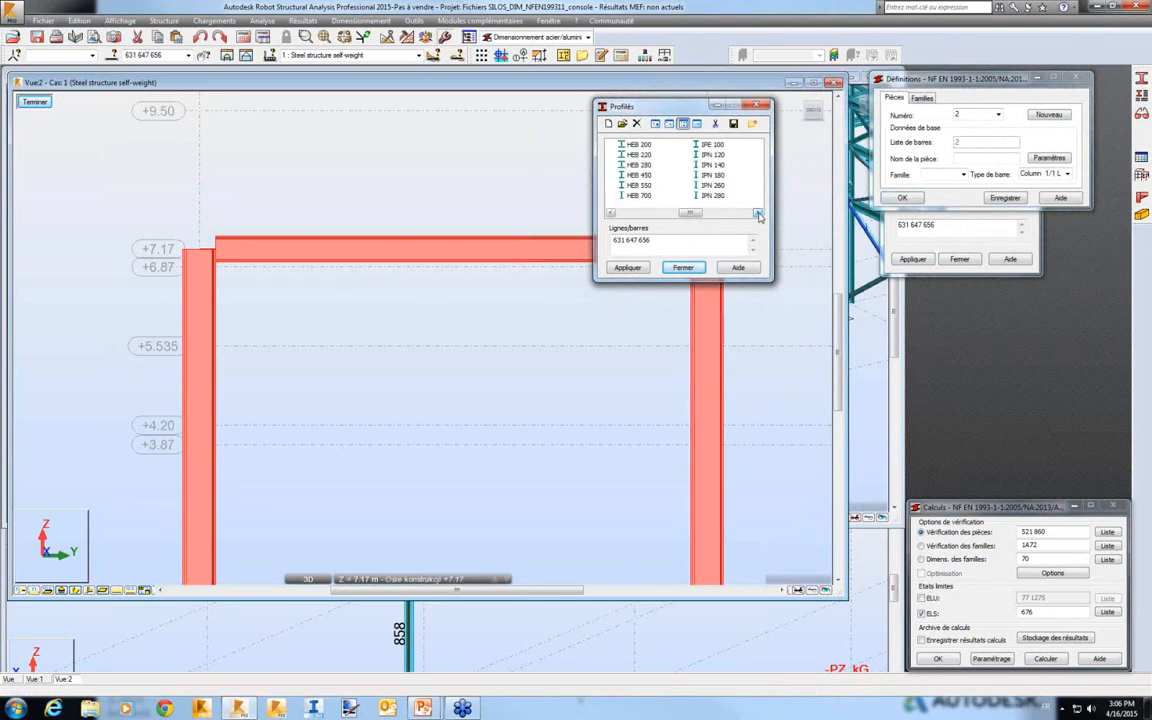
pyautogui.click(660, 196)
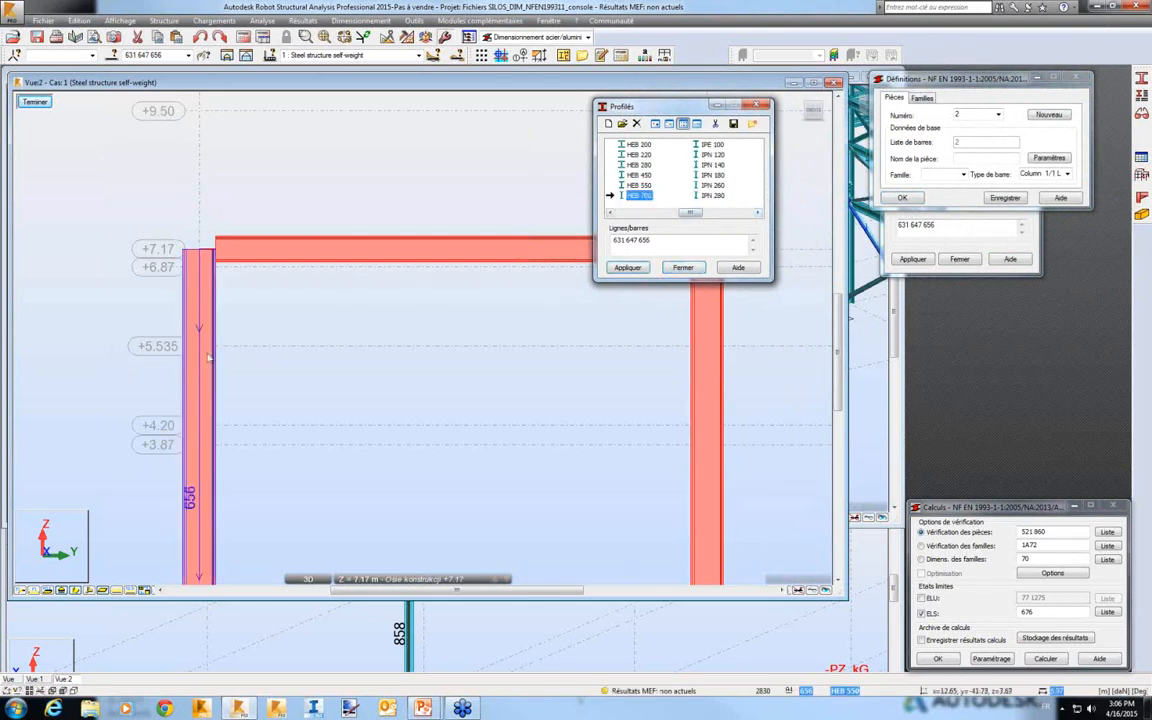
pyautogui.click(189, 323)
pyautogui.click(630, 373)
pyautogui.click(718, 405)
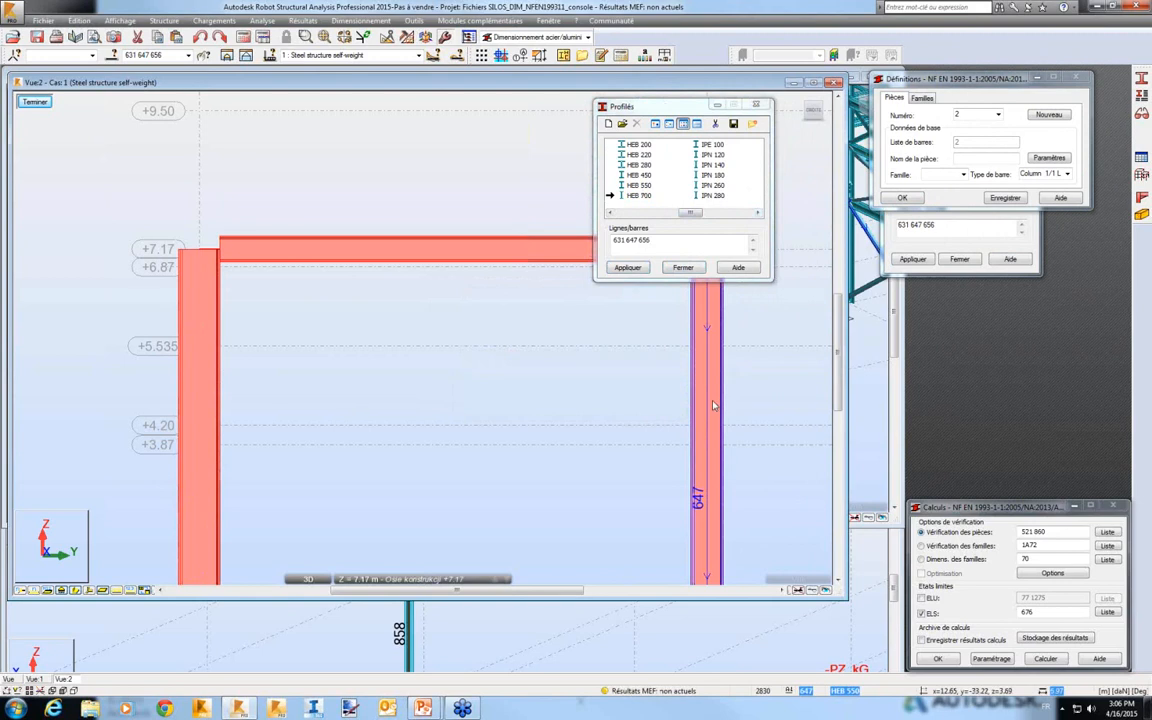
pyautogui.click(620, 386)
pyautogui.moveTo(596, 378); pyautogui.dragTo(522, 449, button='middle')
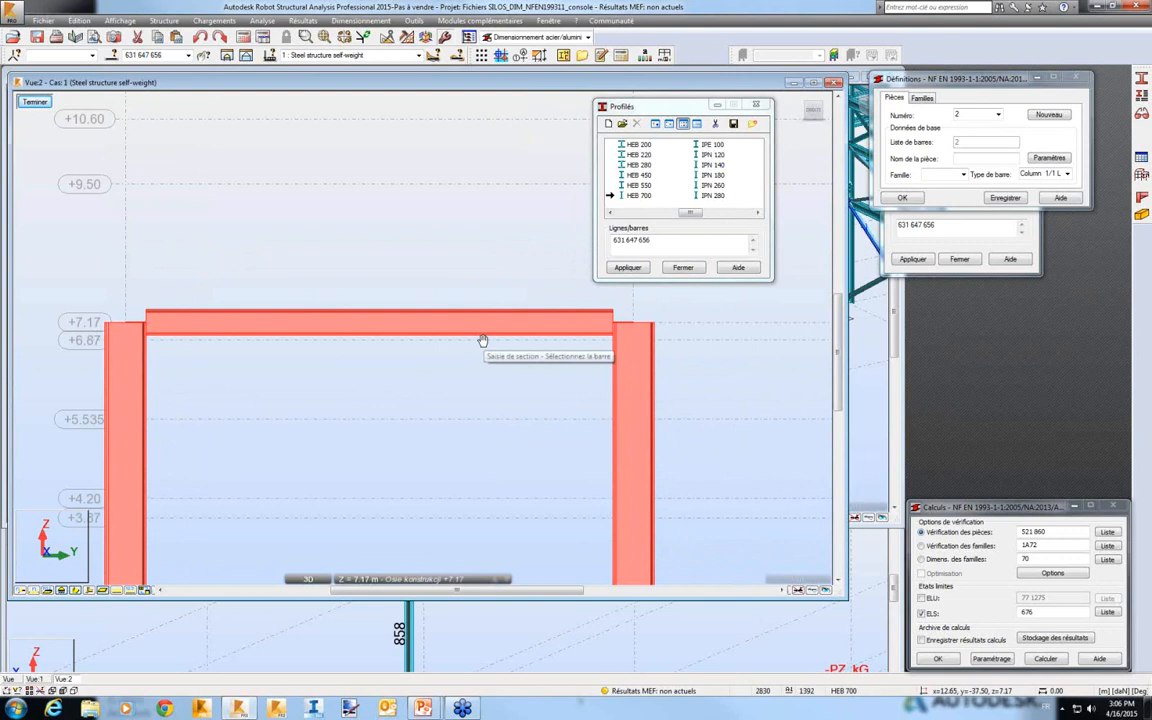
# Switch to the PowerPoint slide show and advance past the elastic releases slide to slide 11 on bar forces and calculation nodes.
pyautogui.hotkey('alt', 'Tab')
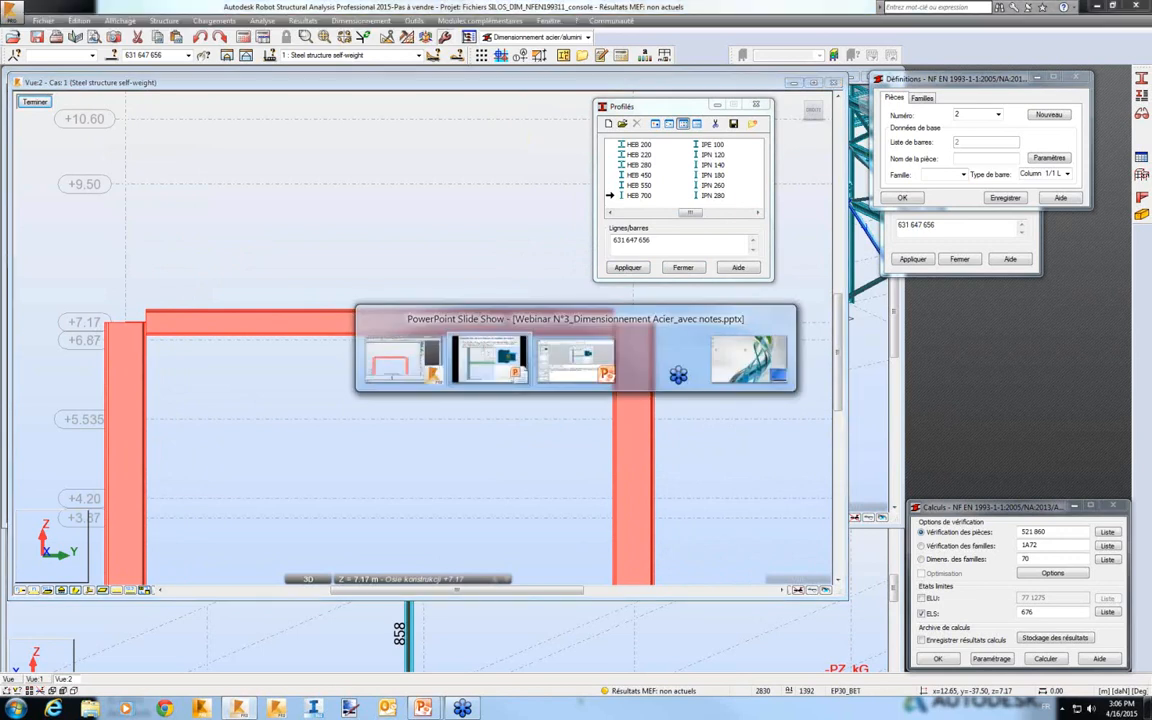
pyautogui.press('Right')
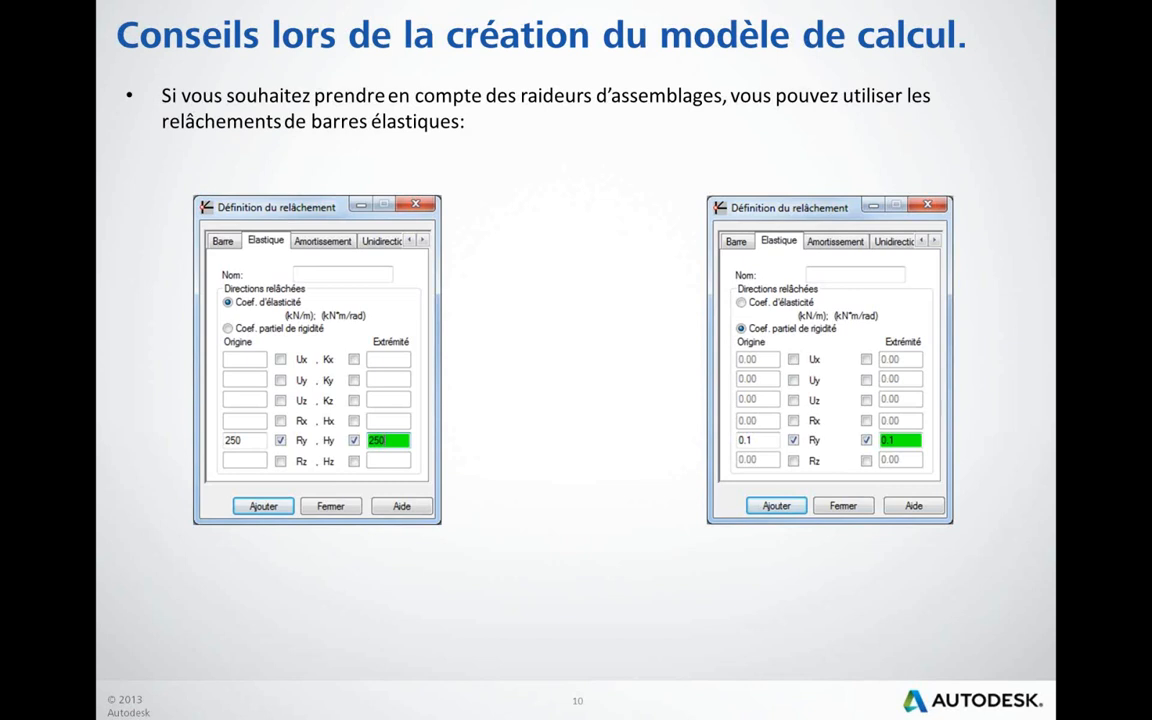
pyautogui.press('Right')
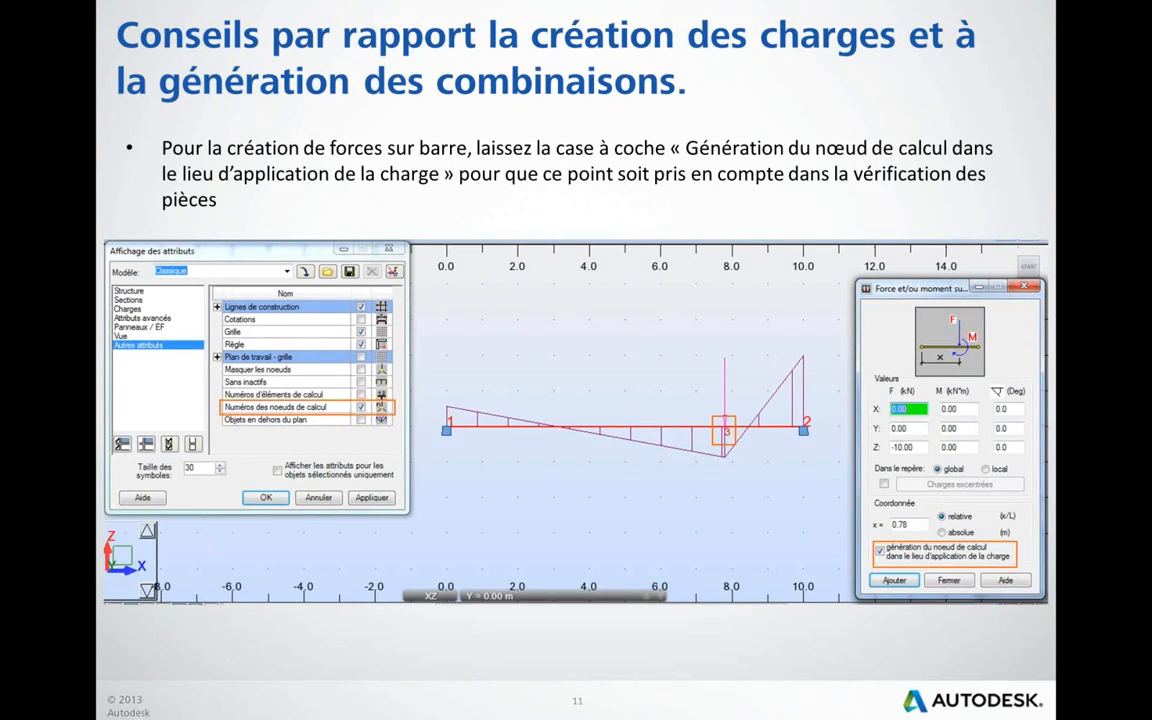
# Return to Robot Structural Analysis and open the project Barres 2Appuis_node.rtd without saving the changes to the silo project.
pyautogui.hotkey('alt', 'Tab')
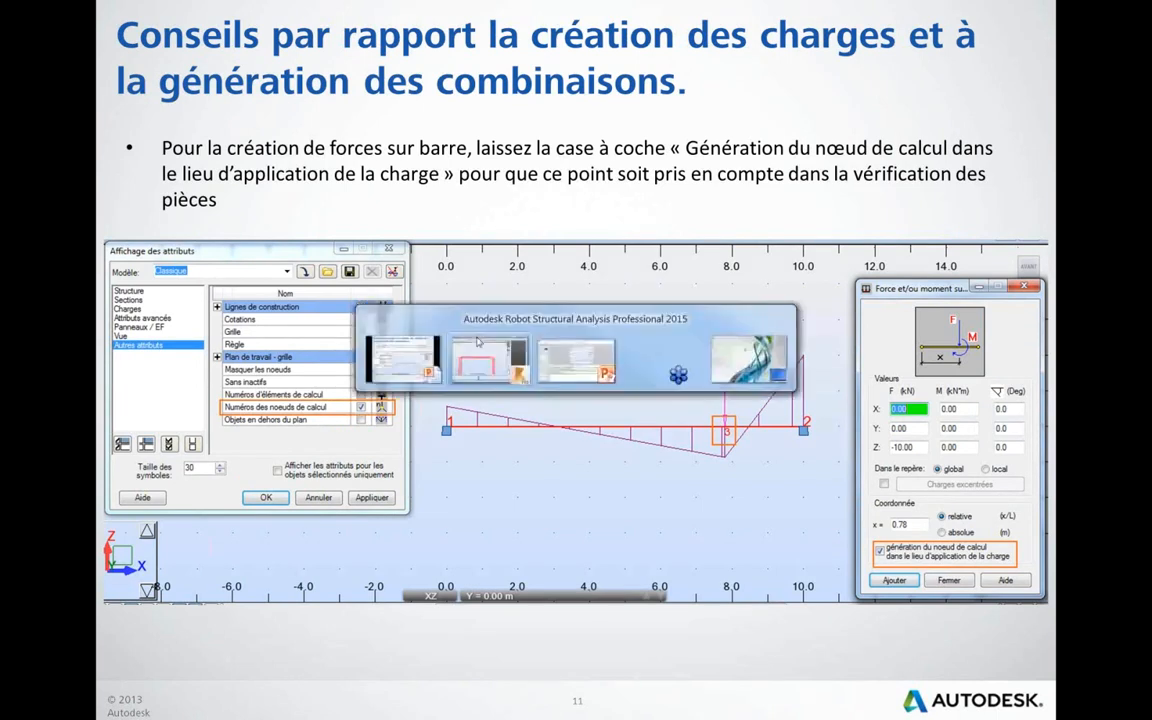
pyautogui.click(43, 20)
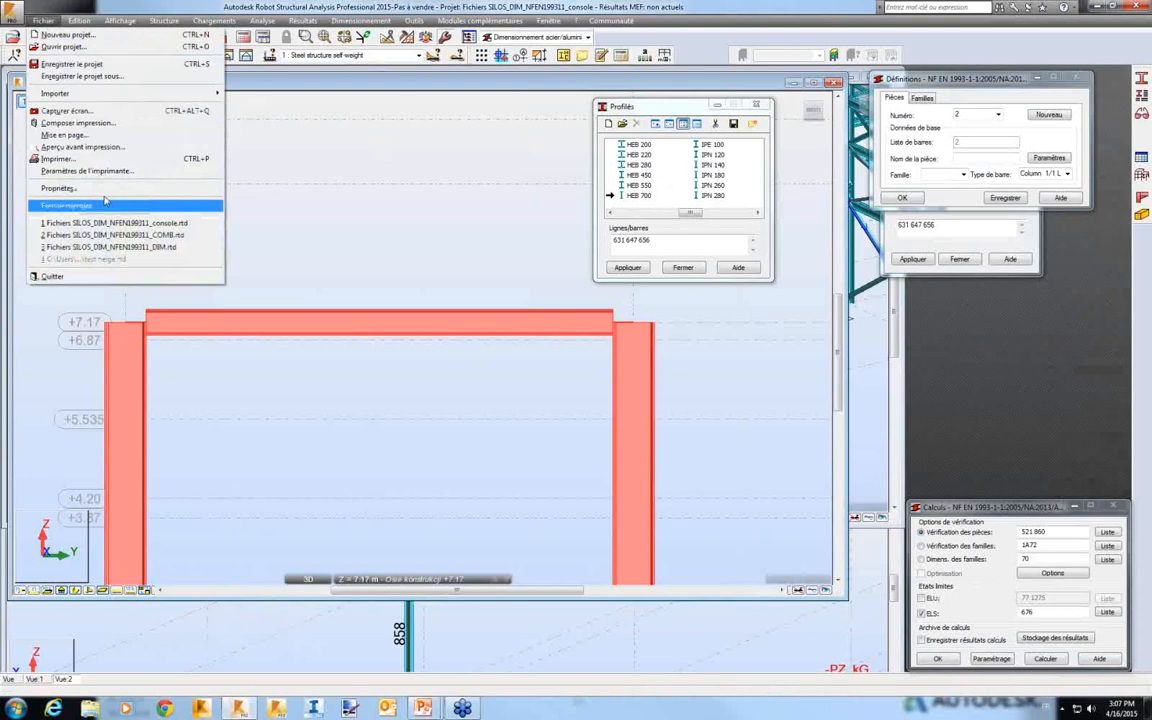
pyautogui.click(62, 46)
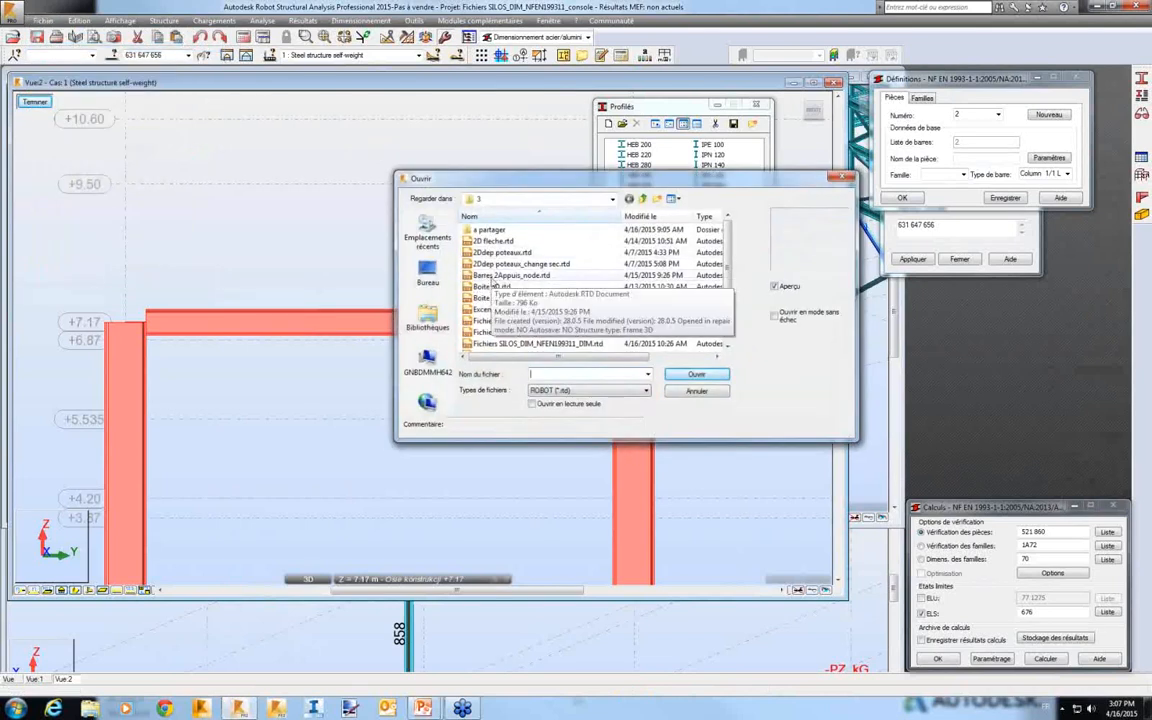
pyautogui.click(508, 275)
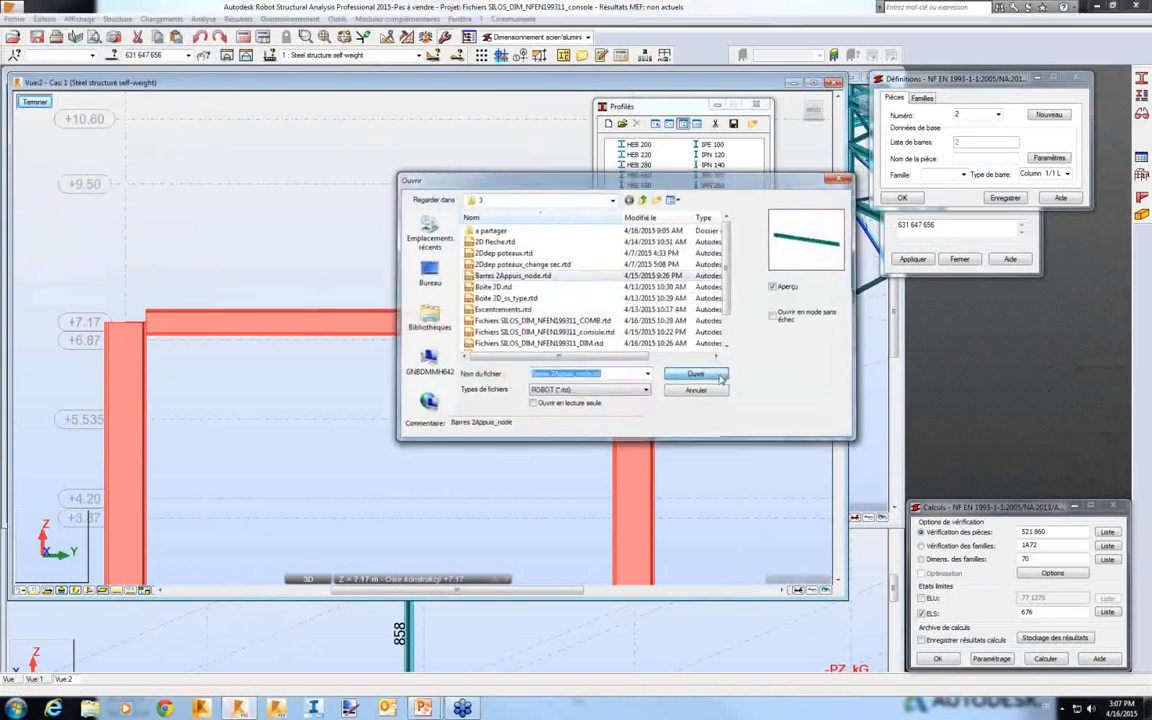
pyautogui.click(697, 375)
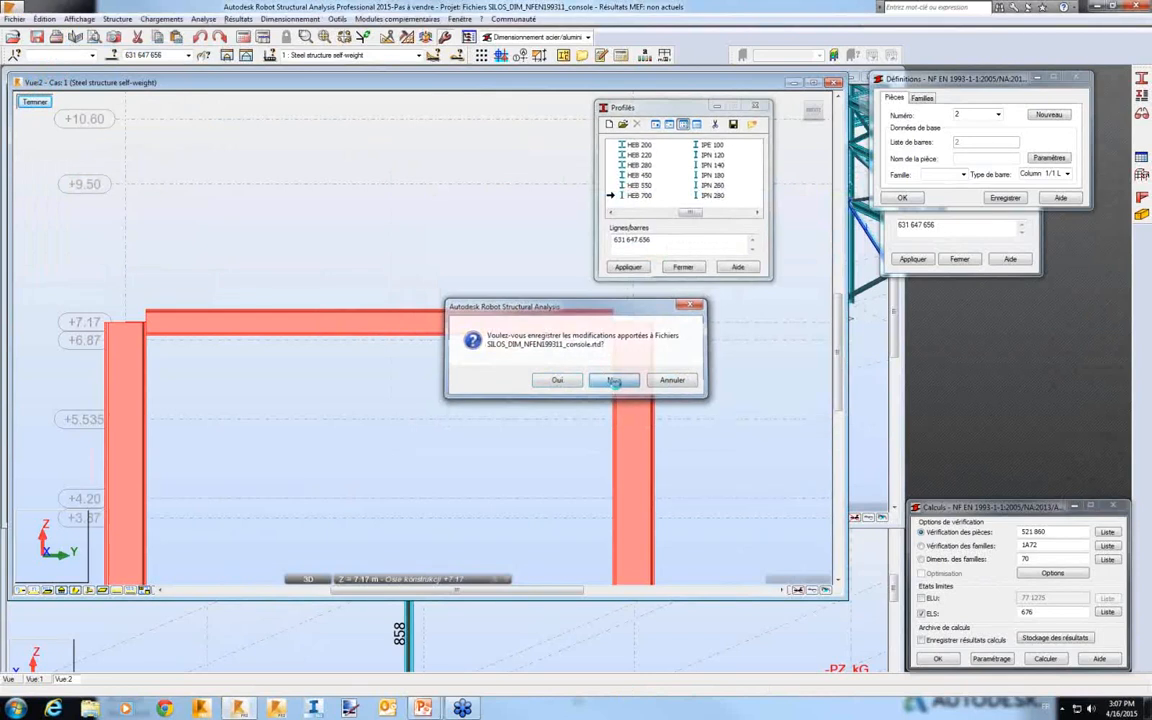
pyautogui.click(614, 381)
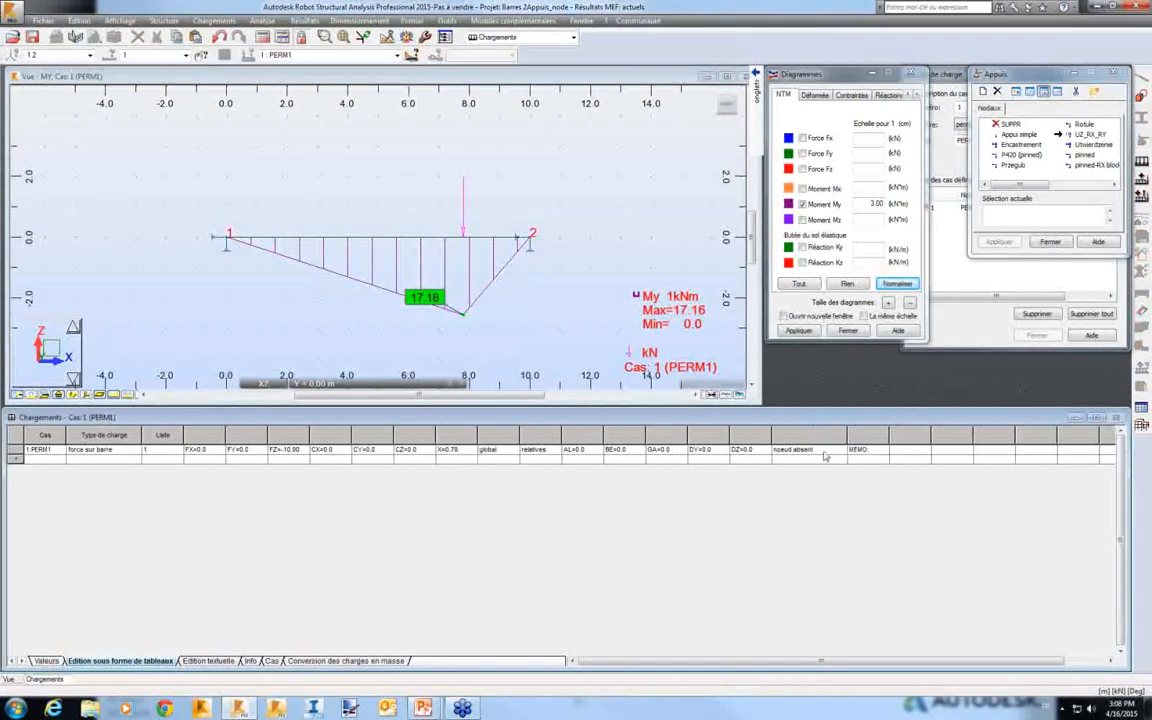
# Keep the PERM1 bar force set to noeud absent and switch to the steel/aluminium design layout.
pyautogui.click(820, 449)
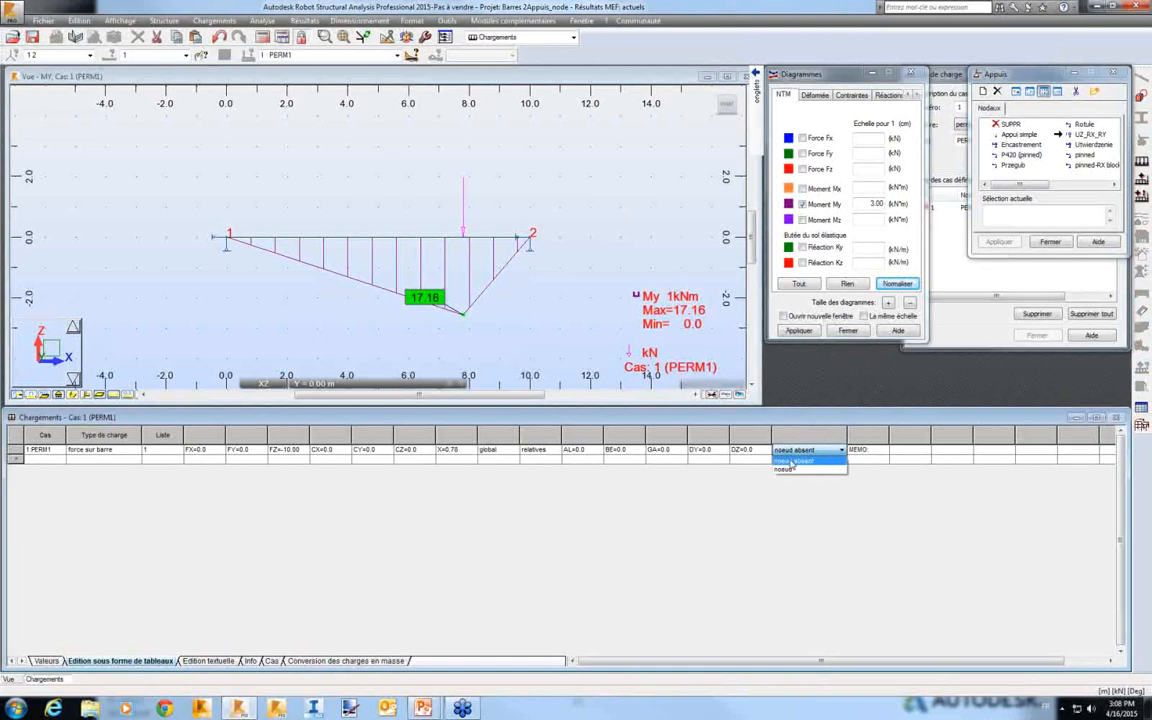
pyautogui.click(789, 461)
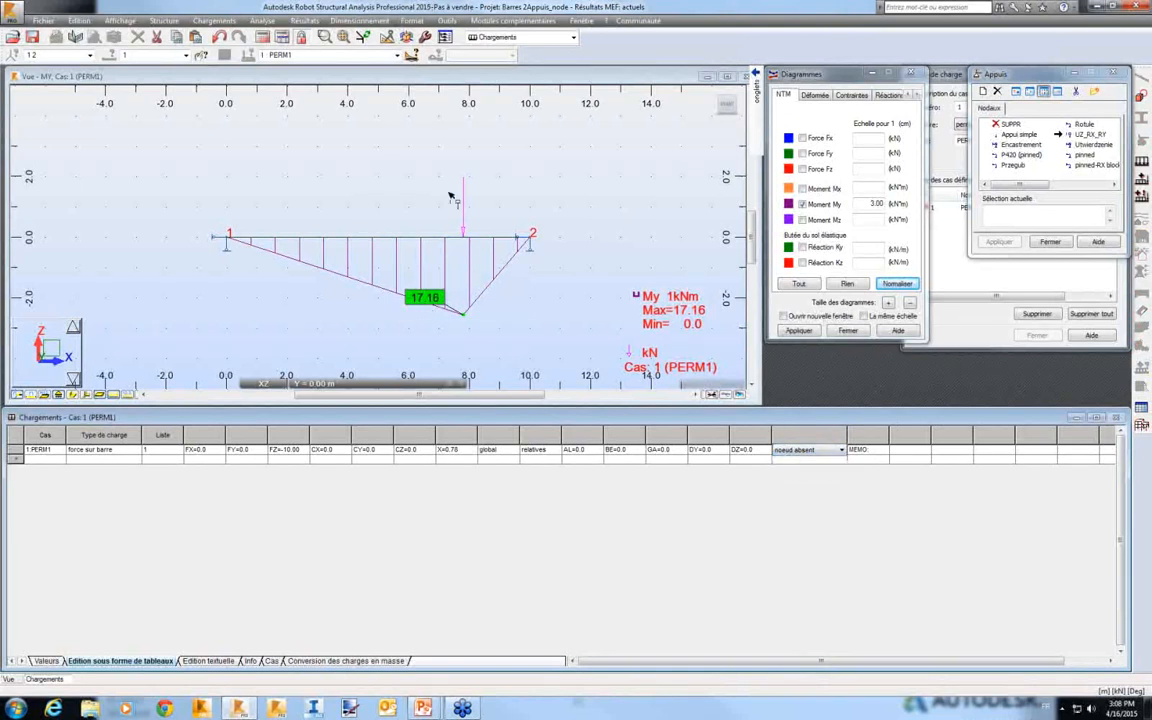
pyautogui.click(493, 31)
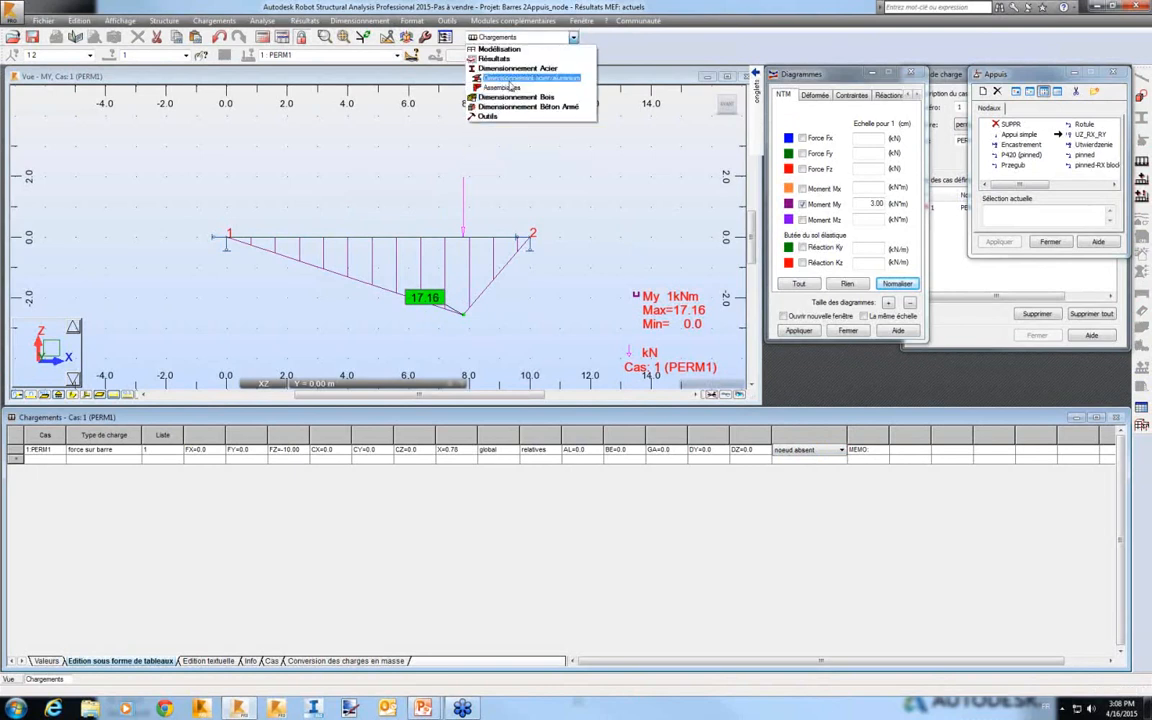
pyautogui.click(495, 78)
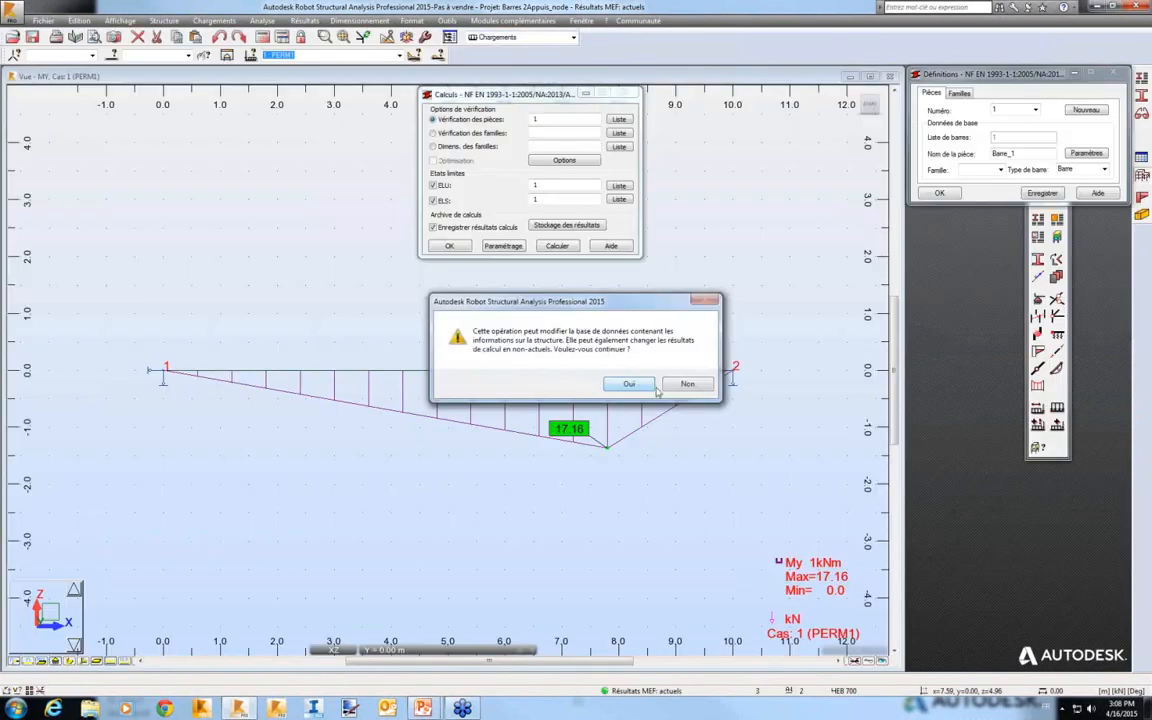
# Run the verification of member 1, examine the detailed results of Barre_1 under PERM1, and close them without archiving.
pyautogui.click(648, 385)
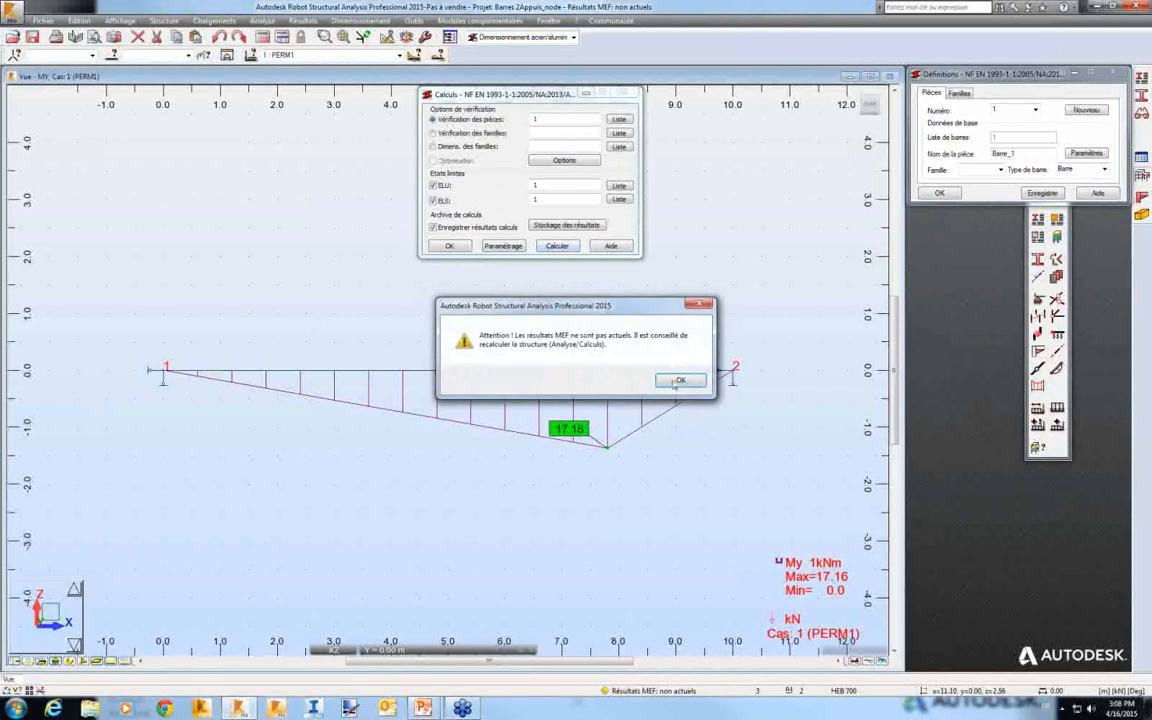
pyautogui.click(672, 380)
pyautogui.click(163, 172)
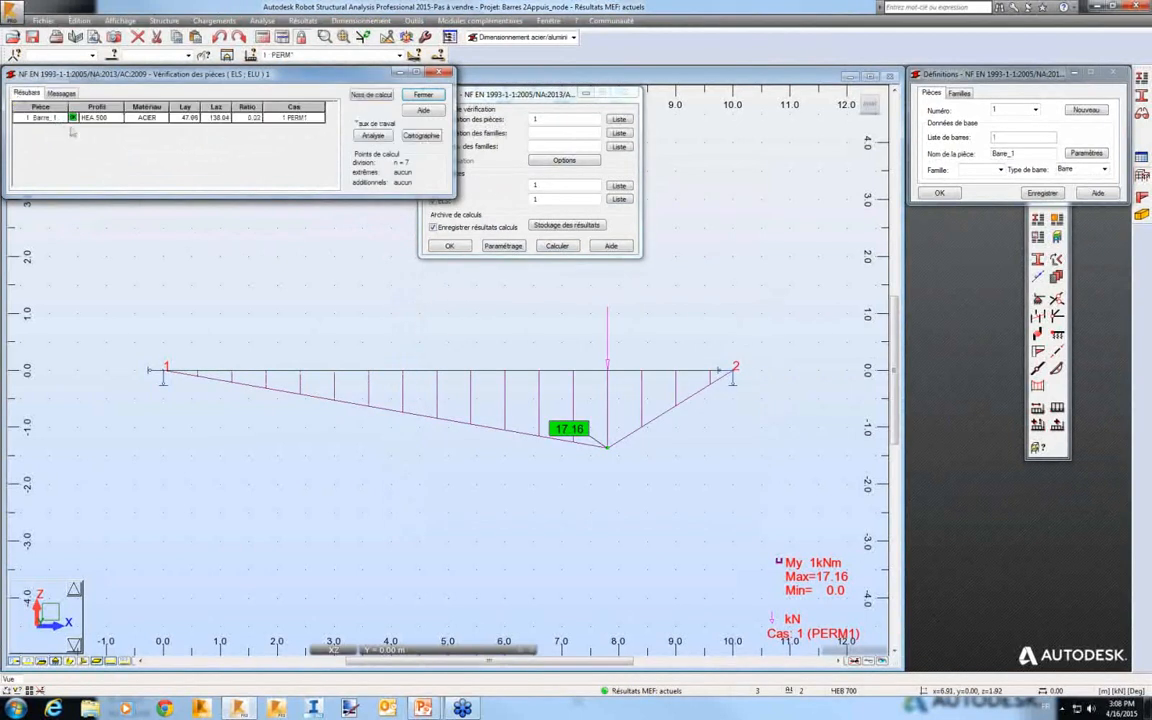
pyautogui.doubleClick(50, 118)
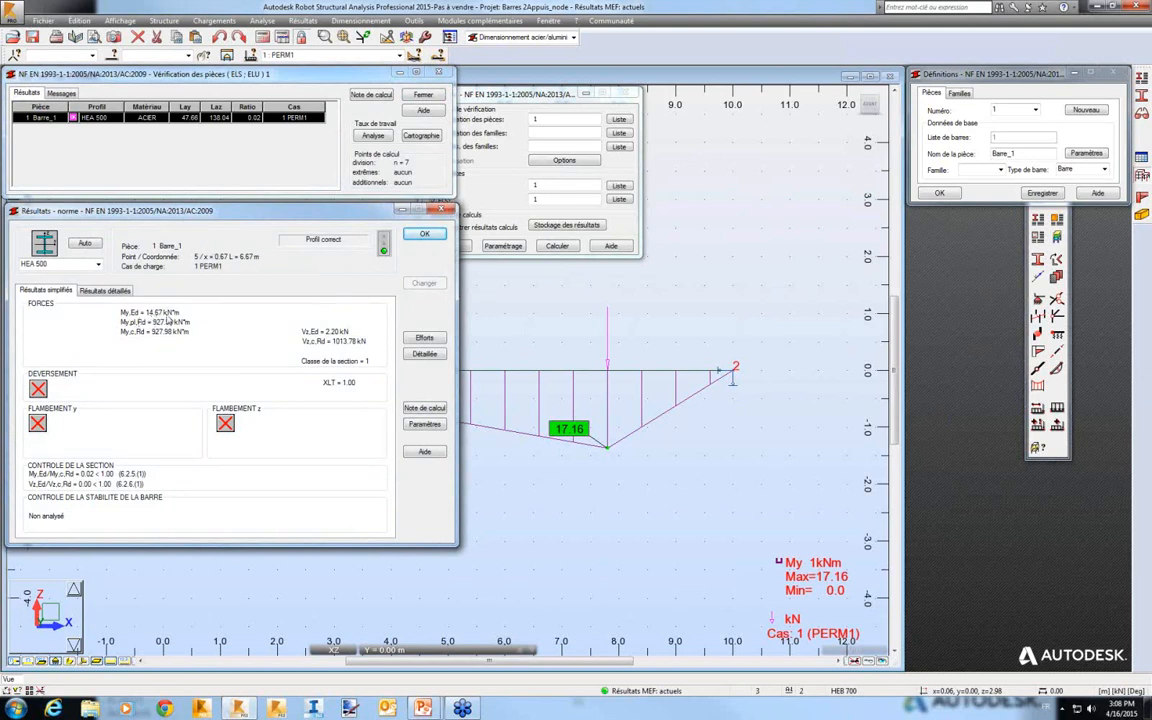
pyautogui.click(424, 234)
pyautogui.click(155, 173)
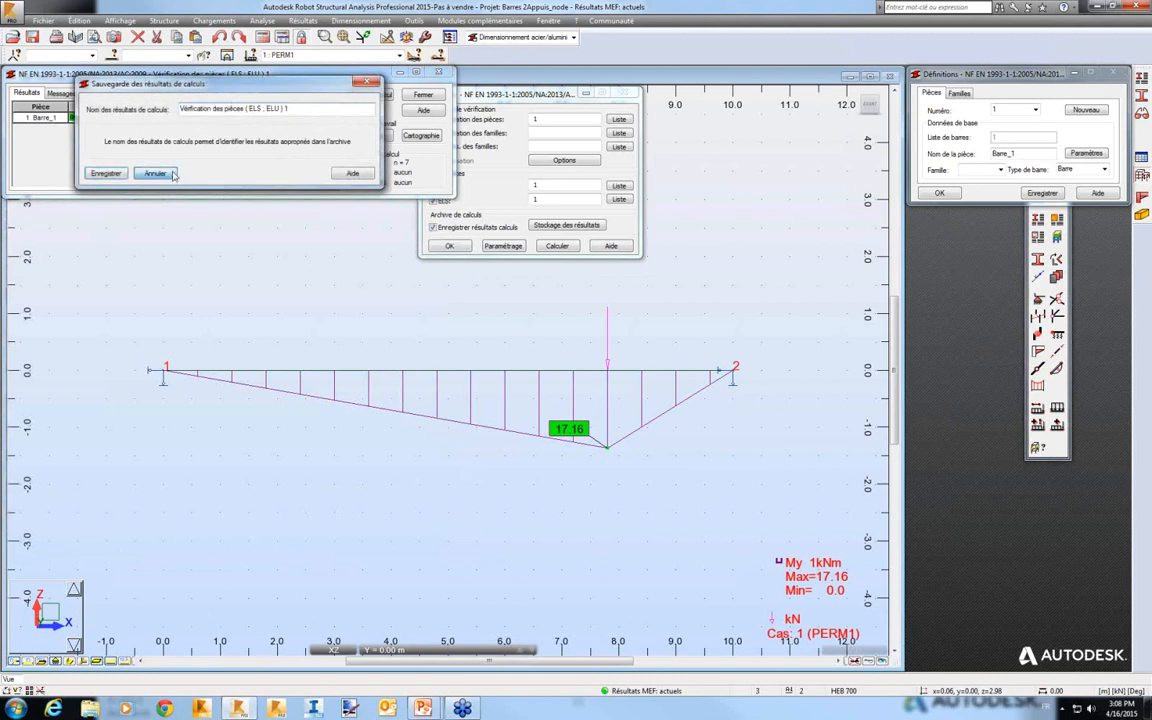
# Return to the loads layout, set the PERM1 bar force to noeud so a calculation node is generated, and recalculate the structure.
pyautogui.click(574, 37)
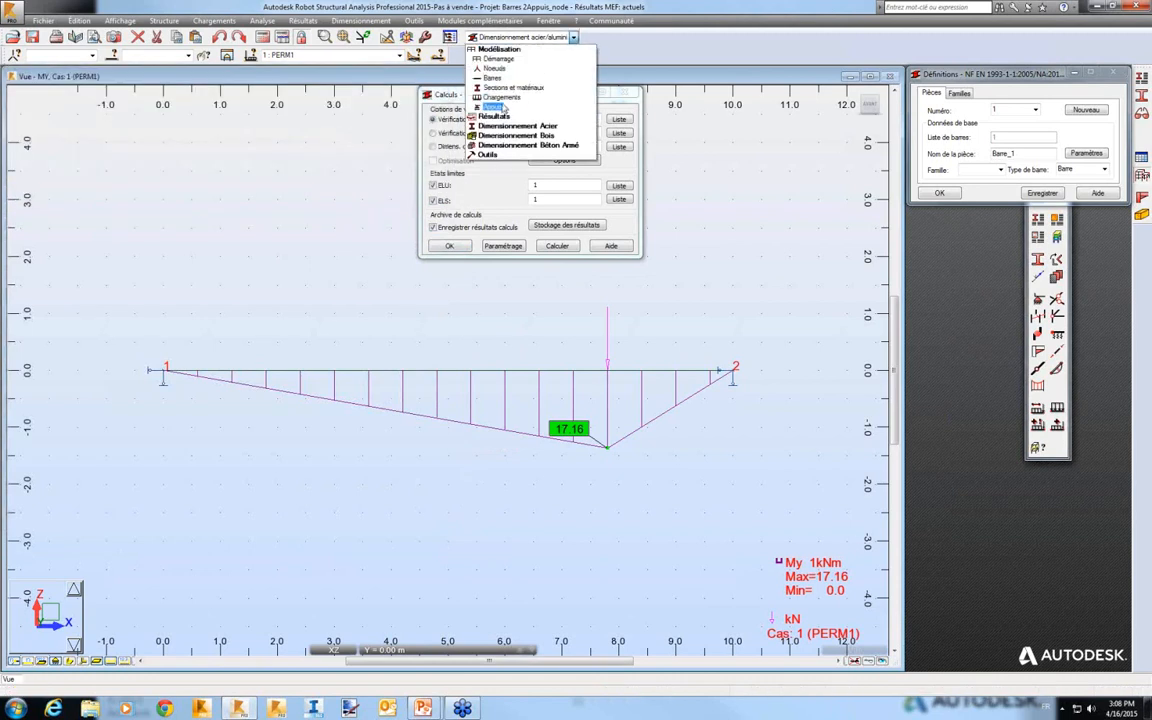
pyautogui.click(536, 130)
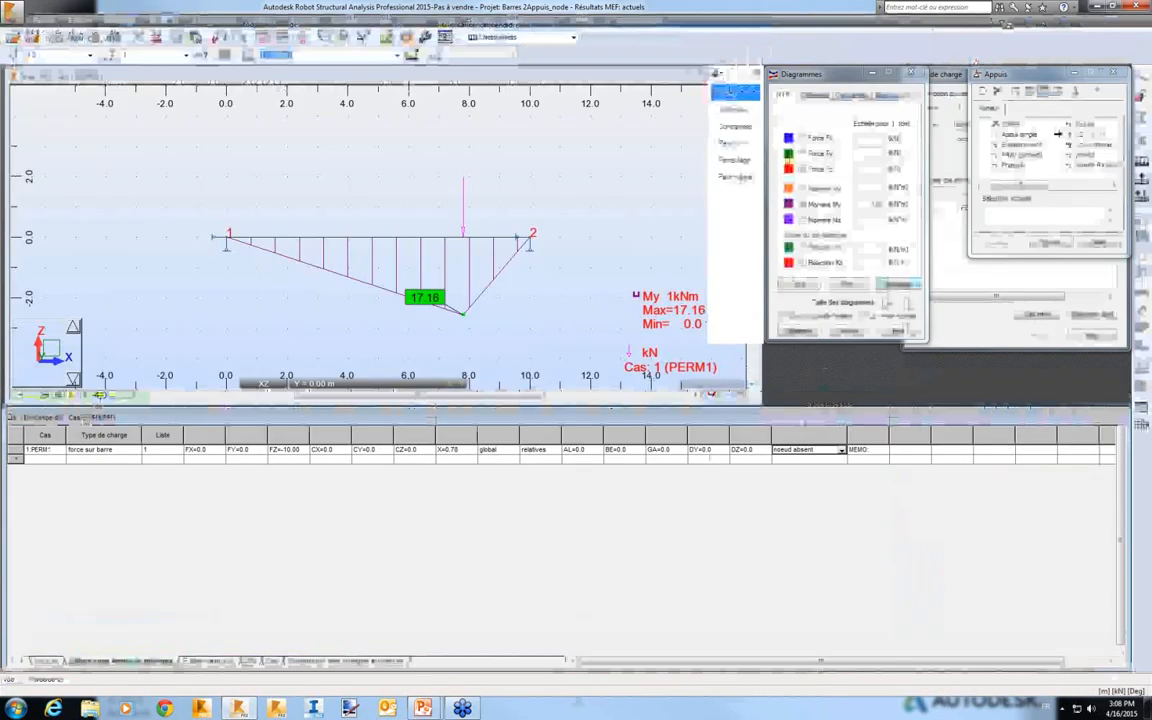
pyautogui.click(802, 450)
pyautogui.click(794, 471)
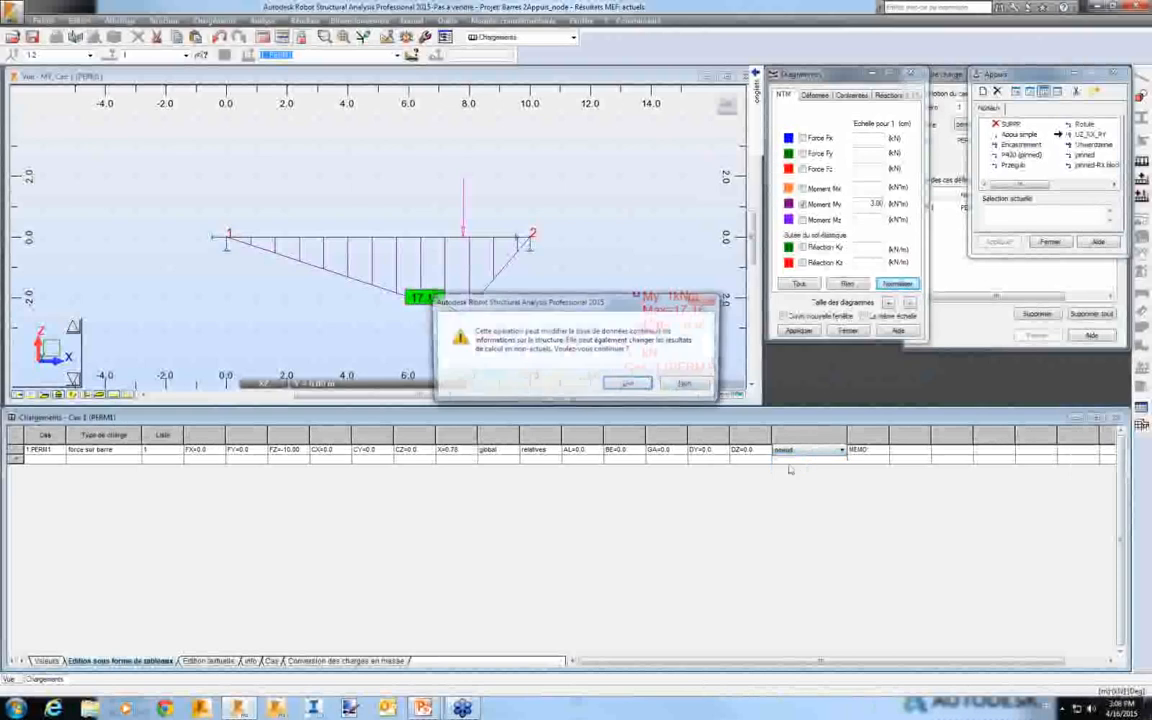
pyautogui.click(620, 381)
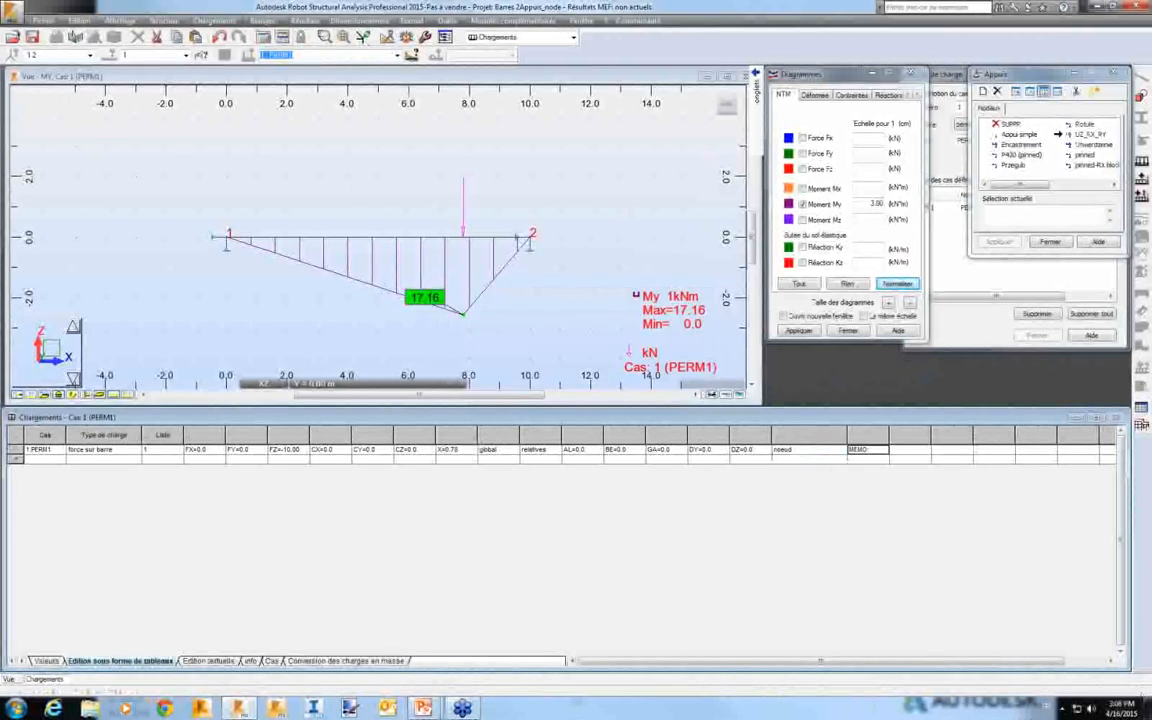
pyautogui.click(263, 37)
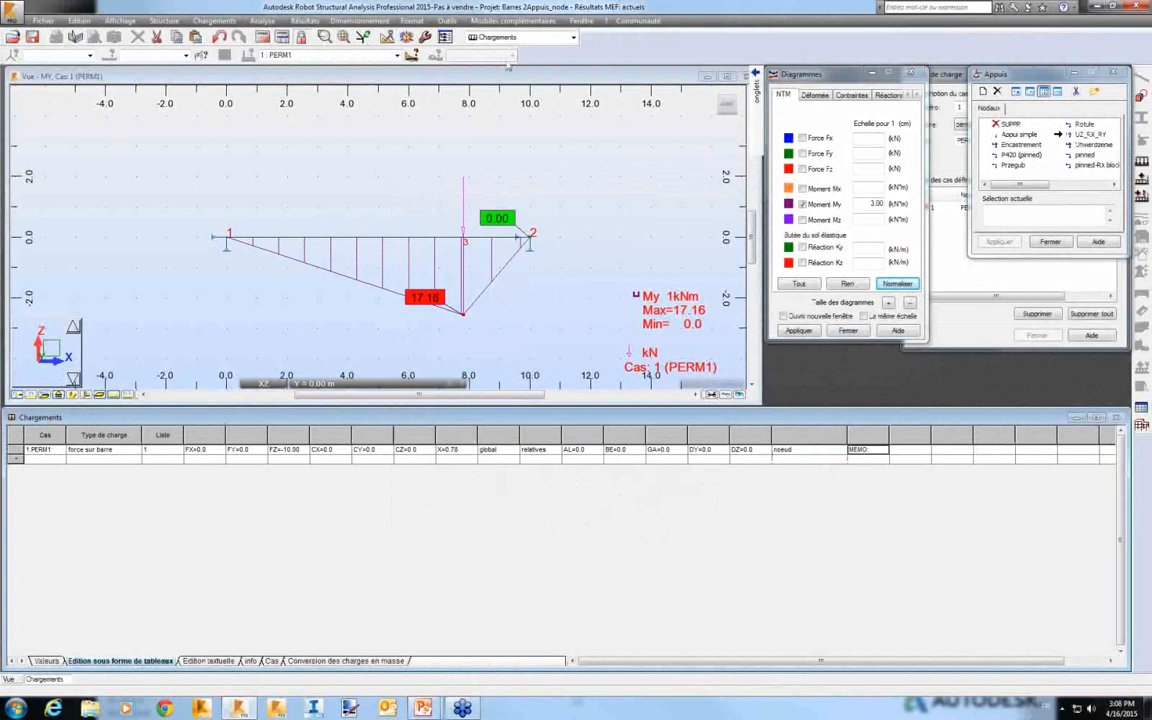
# Return to the steel/aluminium design layout, re-verify member 1, and examine the detailed results of Barre_1 without archiving them.
pyautogui.click(470, 38)
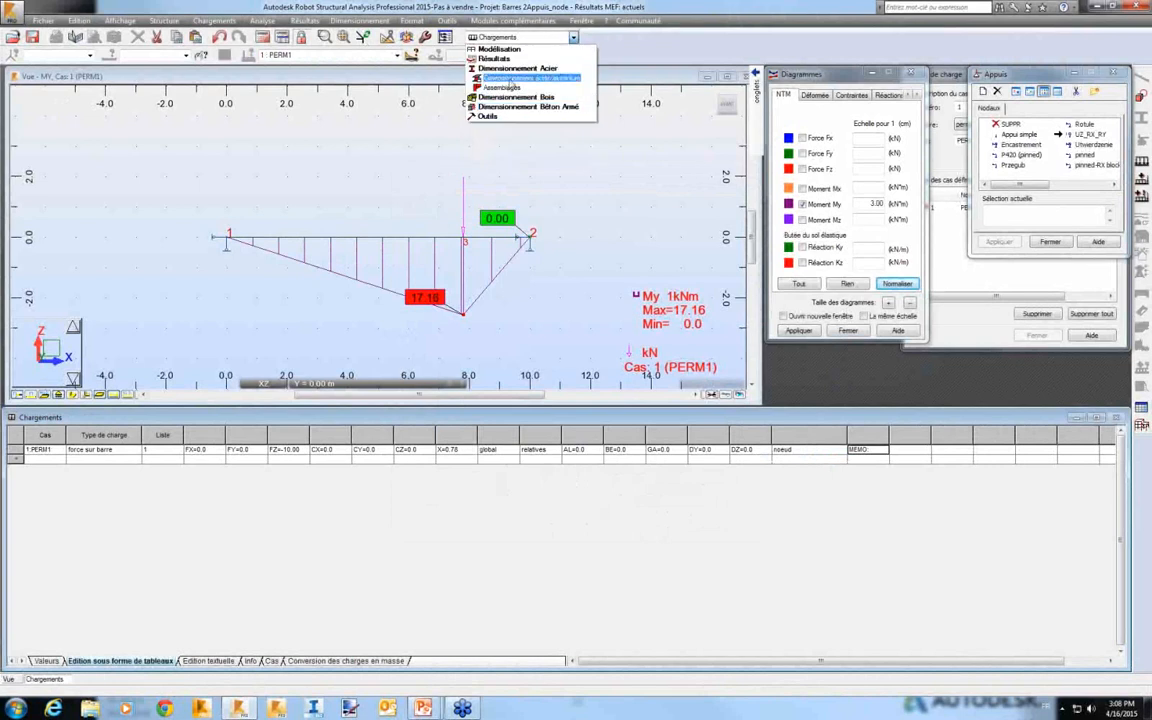
pyautogui.click(512, 78)
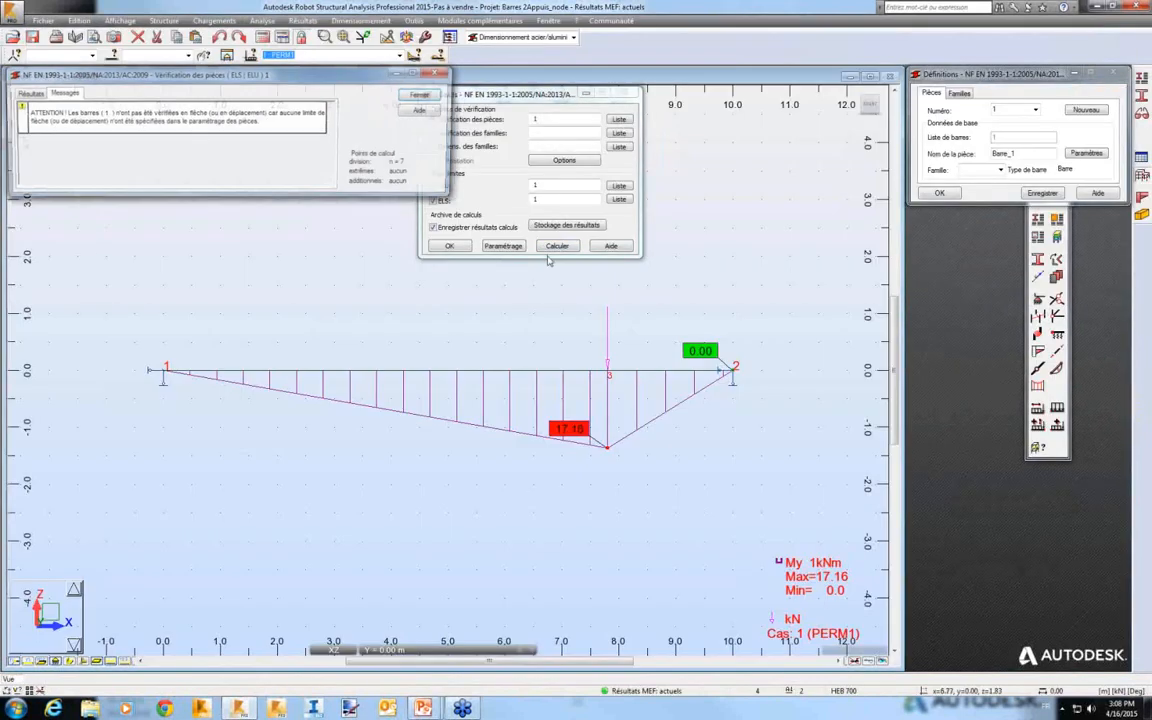
pyautogui.click(30, 91)
pyautogui.doubleClick(76, 117)
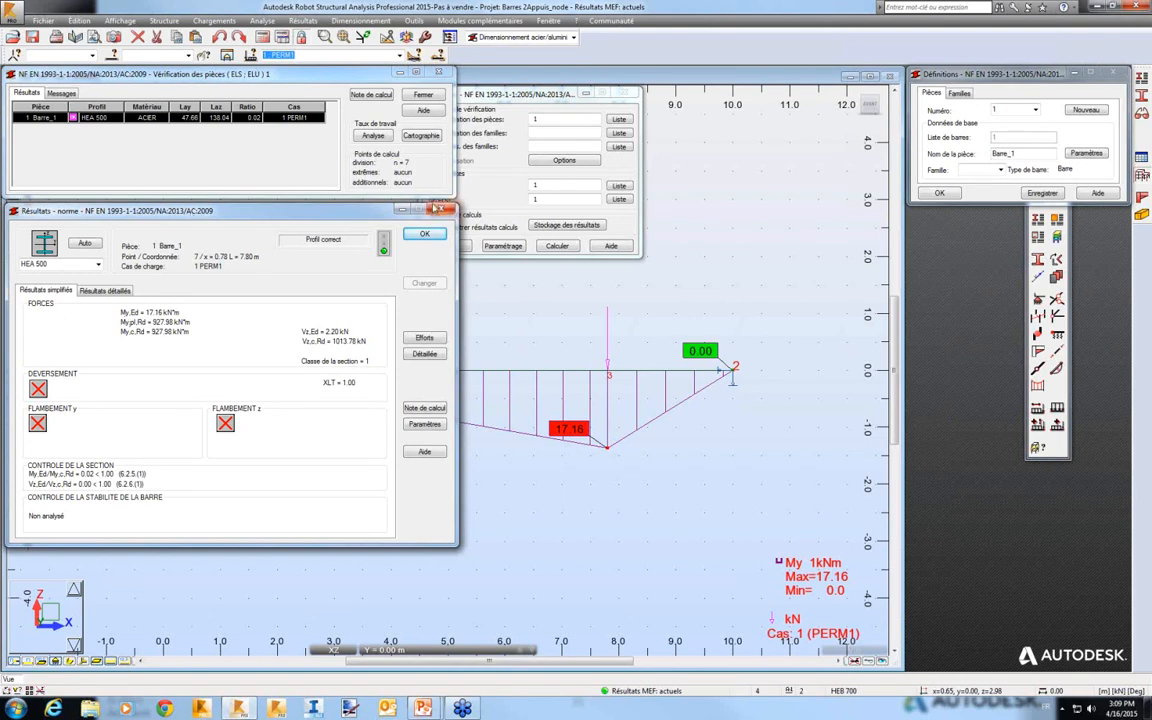
pyautogui.click(437, 210)
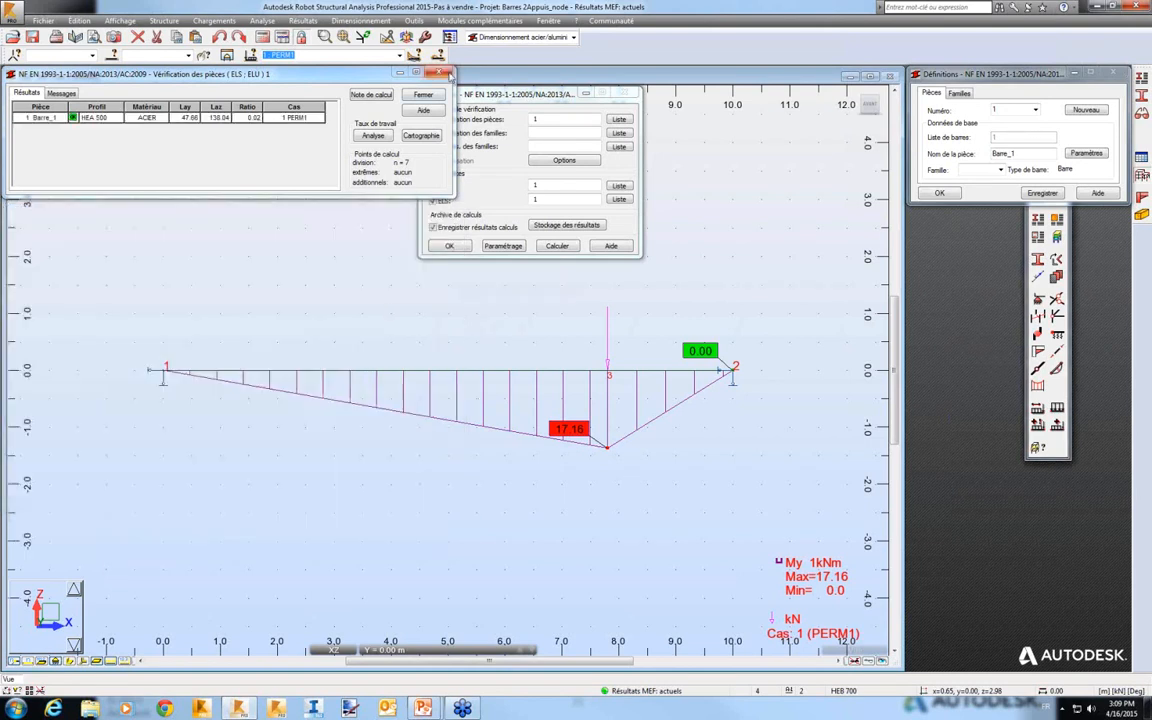
pyautogui.click(441, 73)
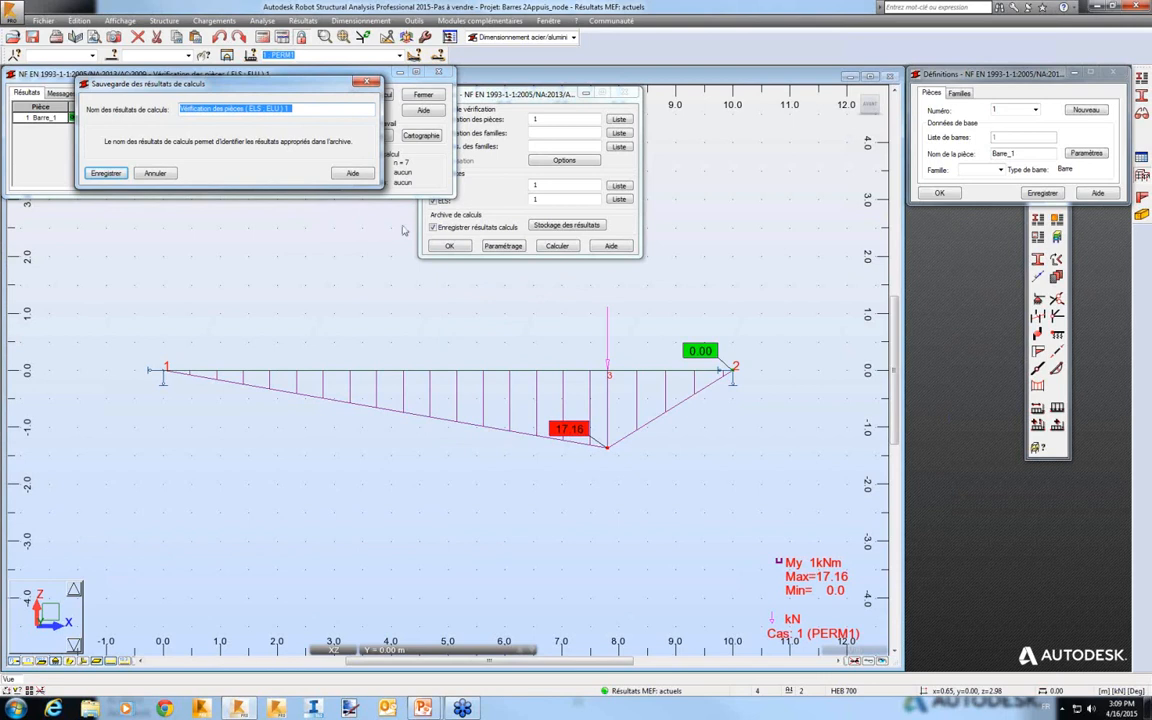
pyautogui.click(153, 173)
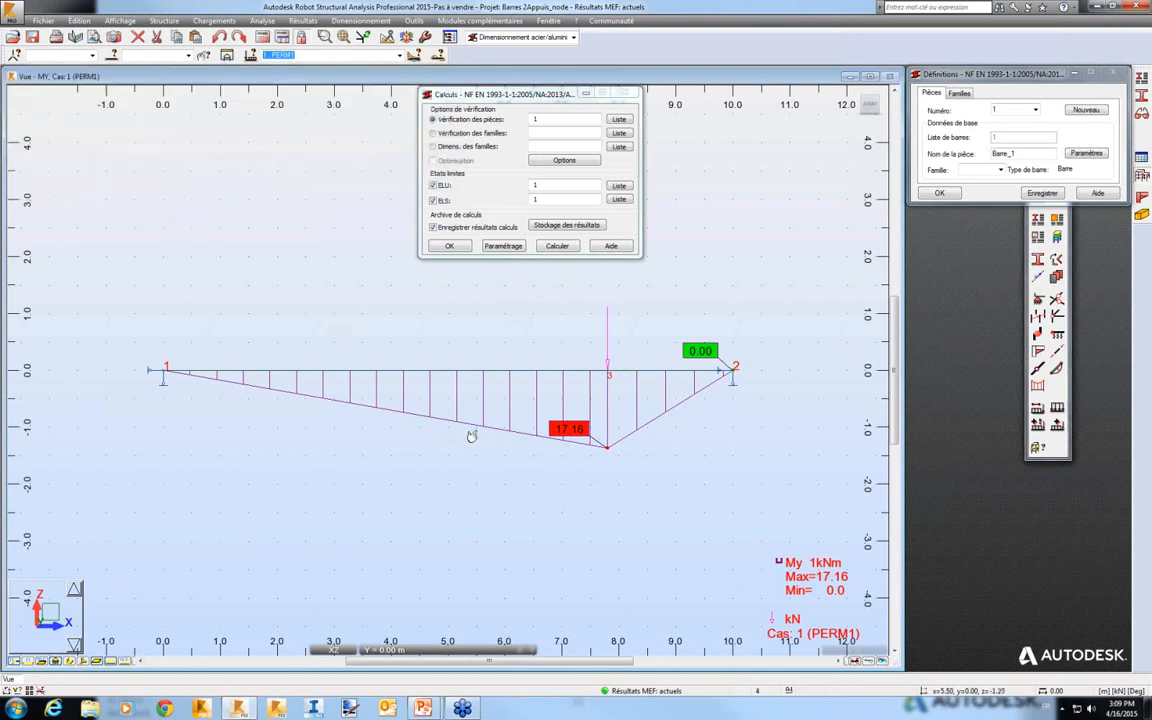
# Switch to the PowerPoint slide show and advance to slide 12 on loaded and unloaded spans in load combinations.
pyautogui.moveTo(486, 386); pyautogui.dragTo(430, 404, button='middle')
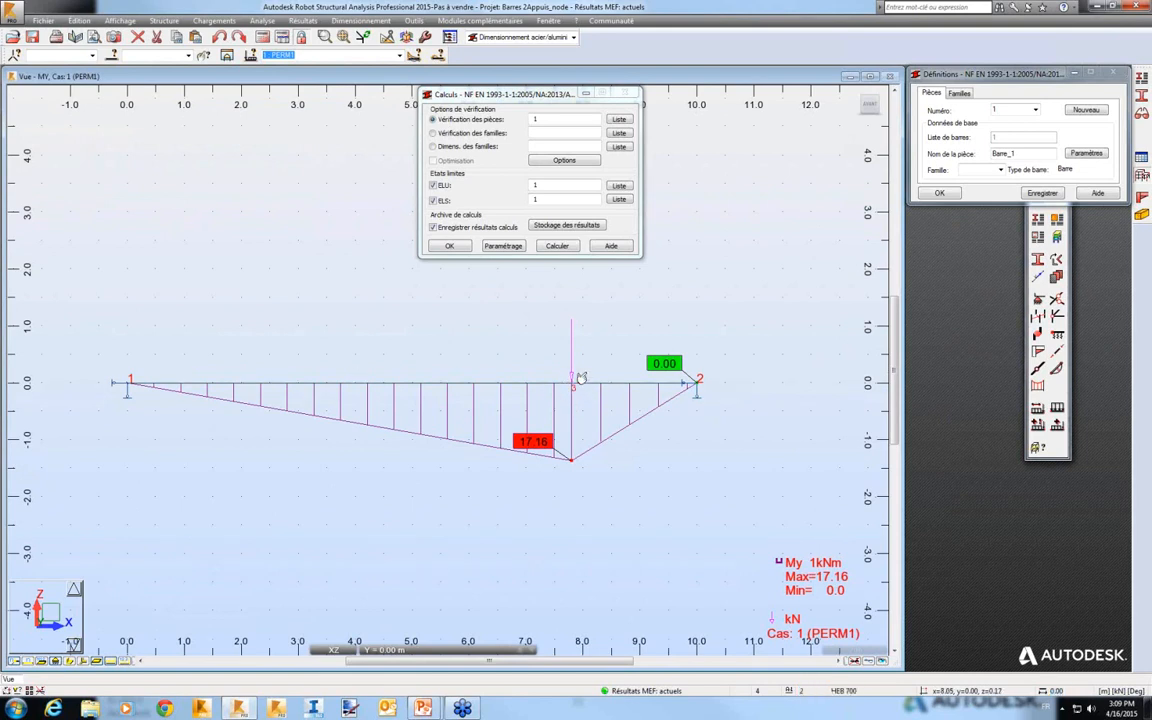
pyautogui.hotkey('alt', 'Tab')
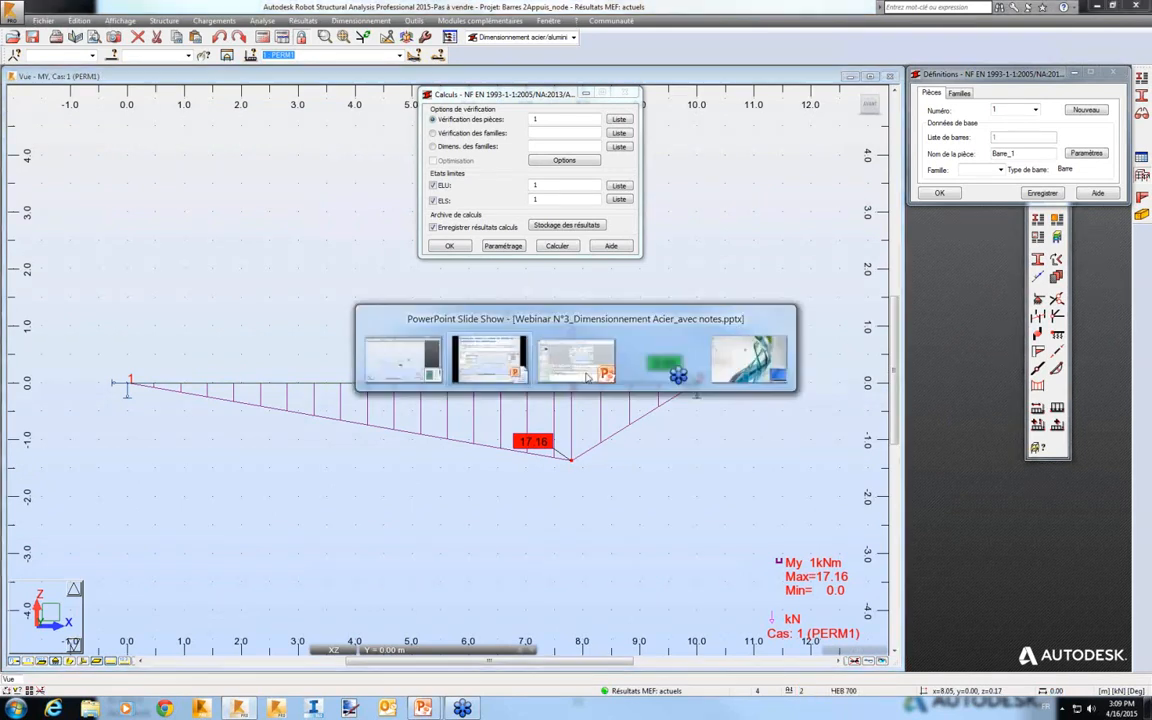
pyautogui.click(588, 377)
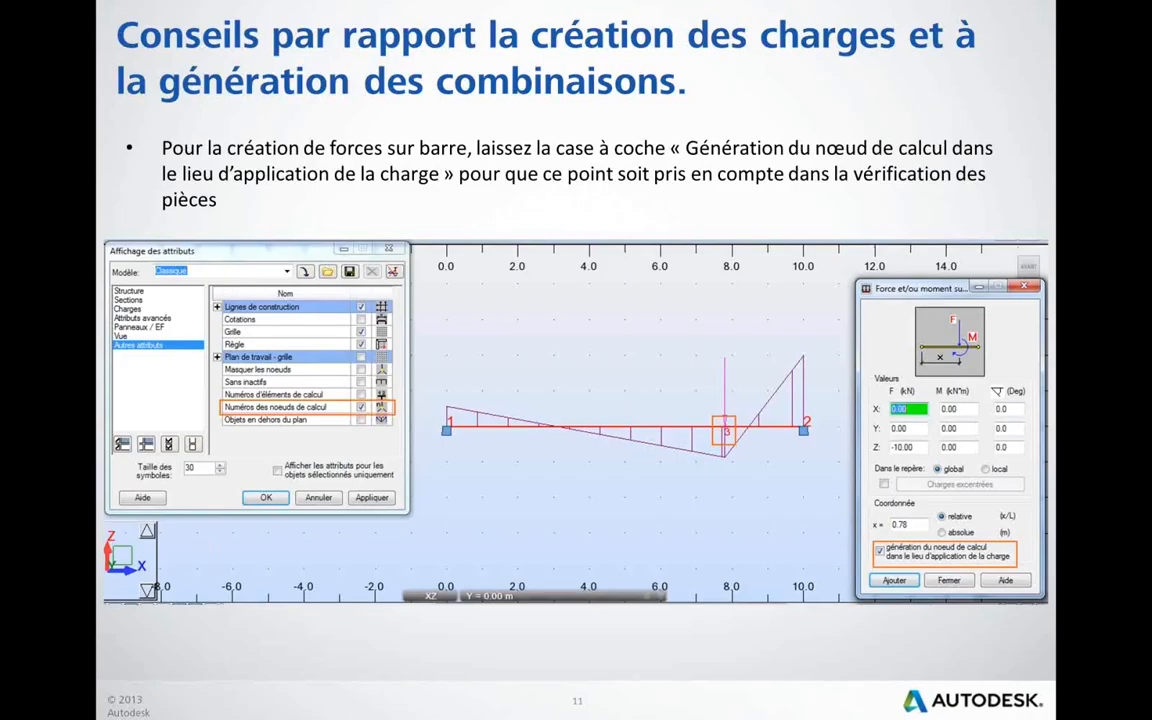
pyautogui.press('Right')
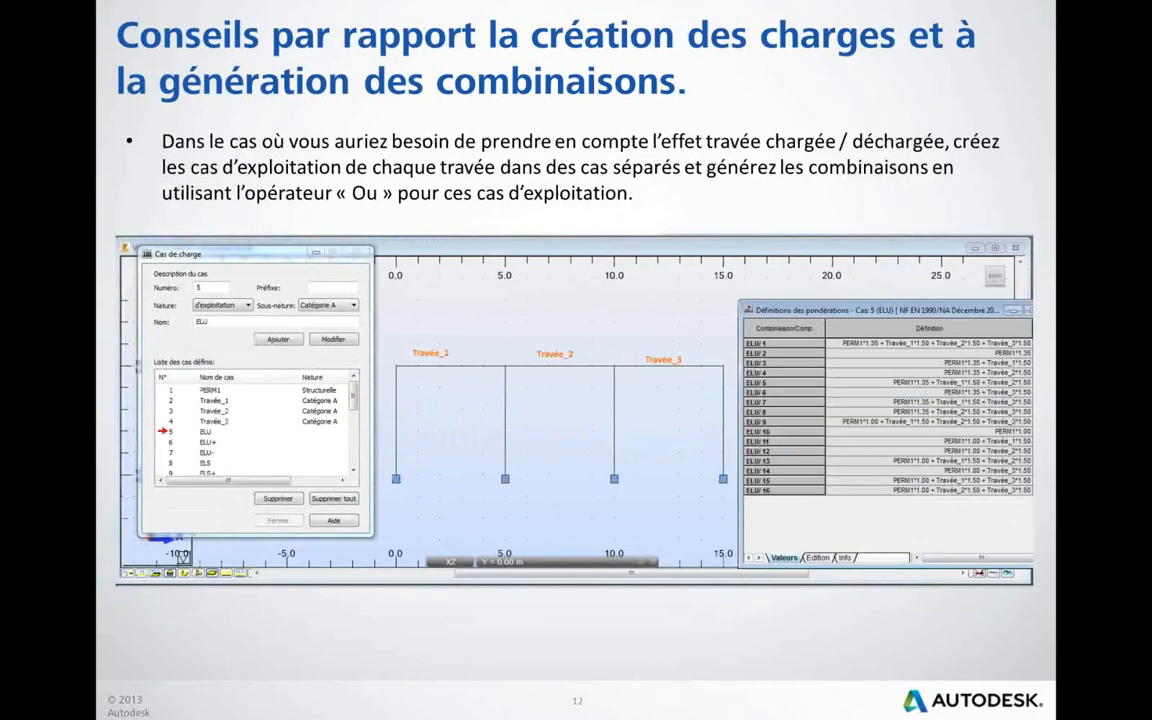
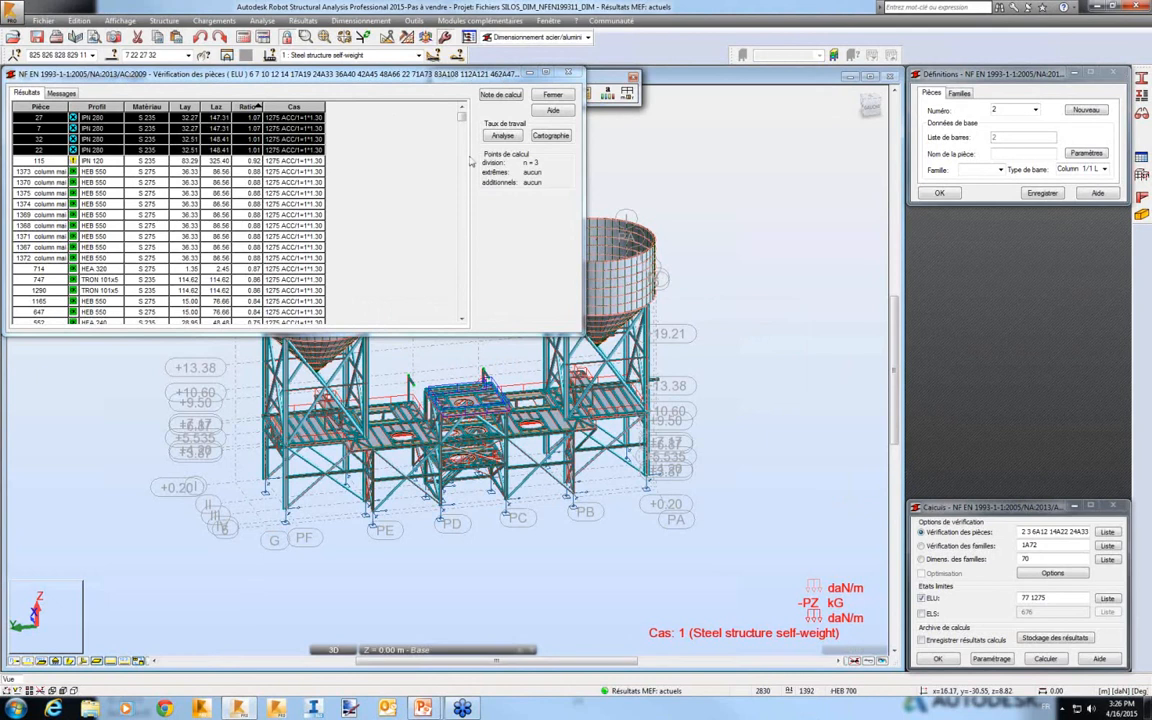
# Enlarge the silo verification results window and examine the sections selected for family 1, tower's columns.
pyautogui.moveTo(584, 334); pyautogui.dragTo(591, 344)
pyautogui.moveTo(717, 307); pyautogui.dragTo(721, 381, button='middle')
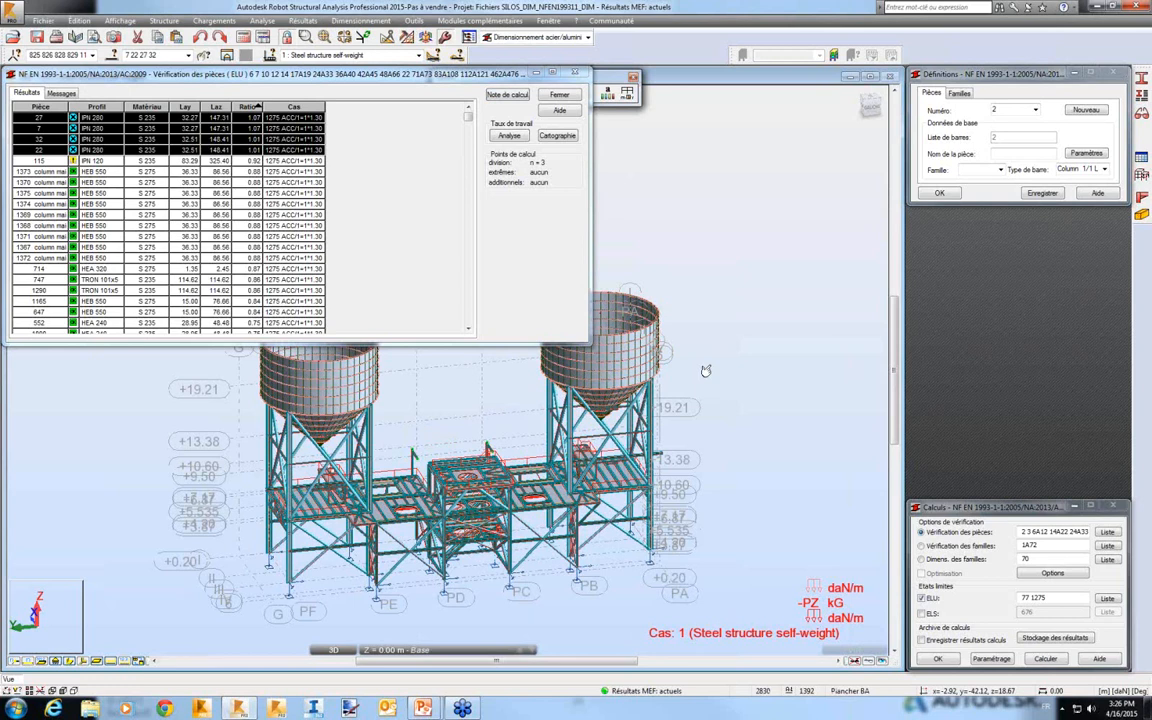
pyautogui.click(960, 93)
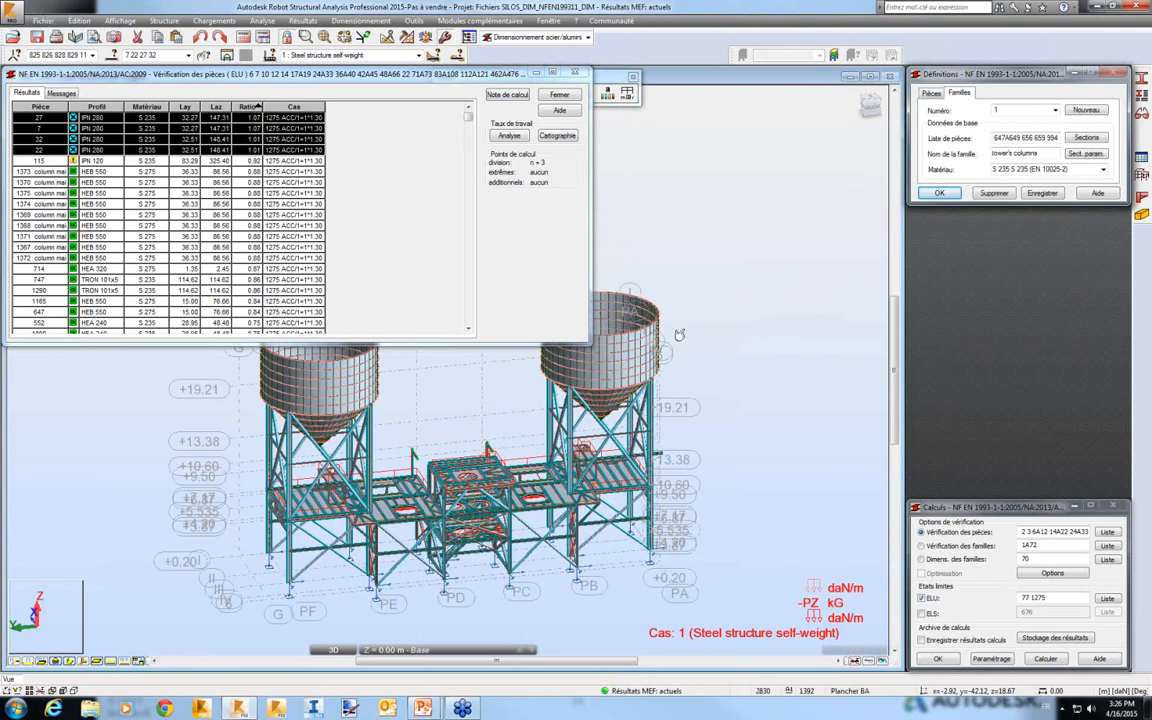
pyautogui.moveTo(700, 323); pyautogui.dragTo(792, 302, button='middle')
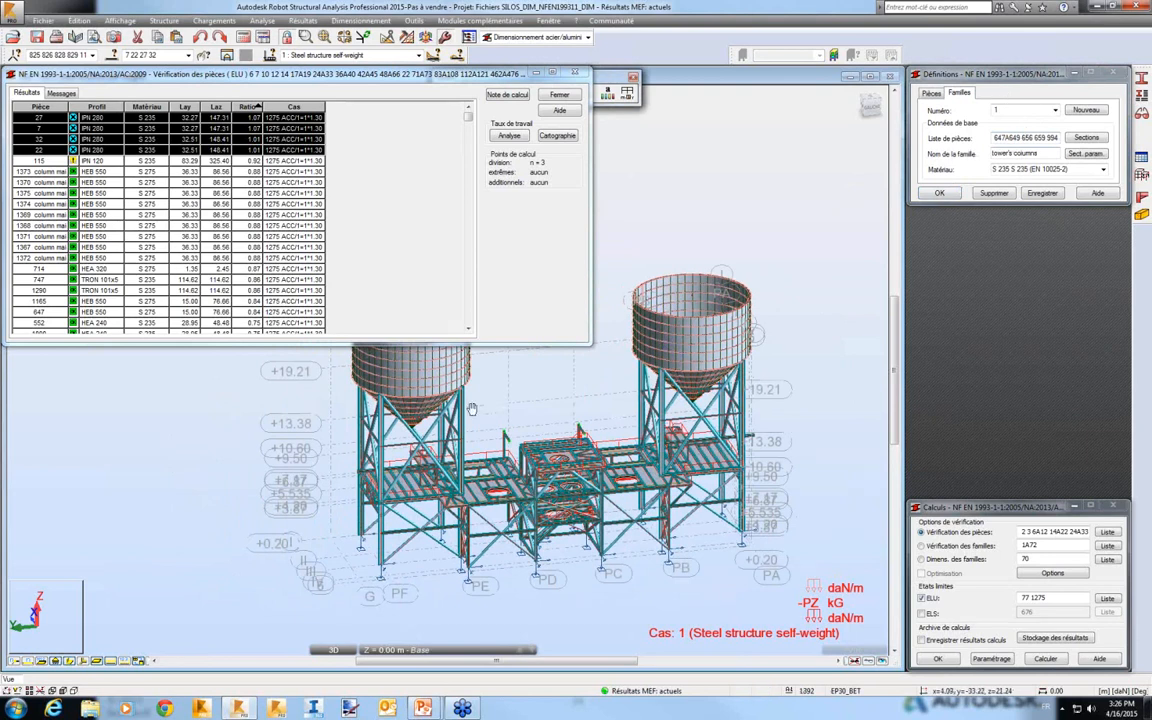
pyautogui.scroll(3, 472, 408)
pyautogui.click(1080, 139)
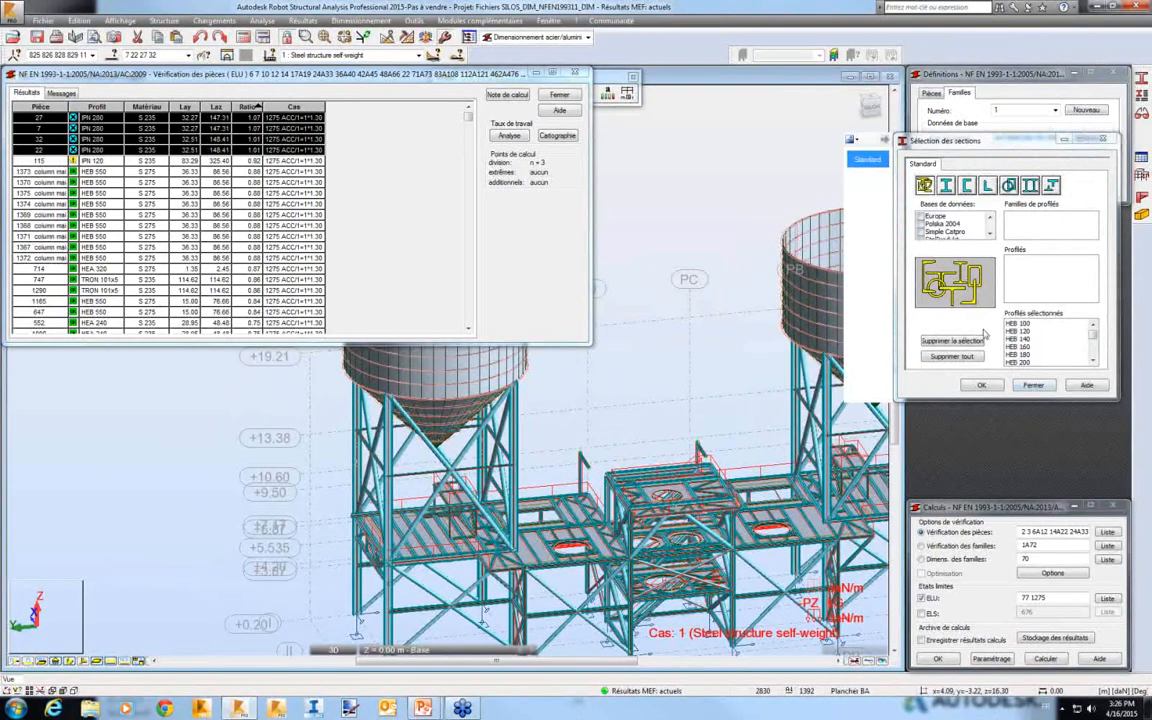
pyautogui.click(1108, 139)
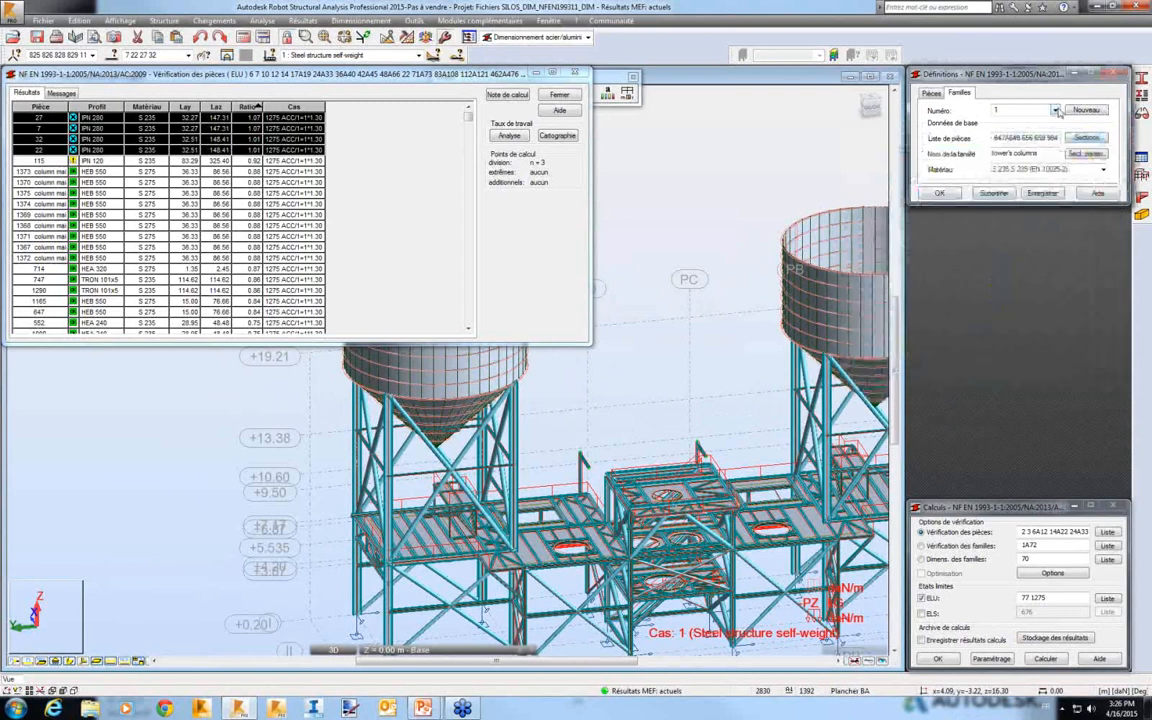
# Select family 64, the bracing in III and I axis, and examine its list of selected sections.
pyautogui.click(1055, 110)
pyautogui.scroll(-4, 1056, 226)
pyautogui.scroll(-10, 1056, 226)
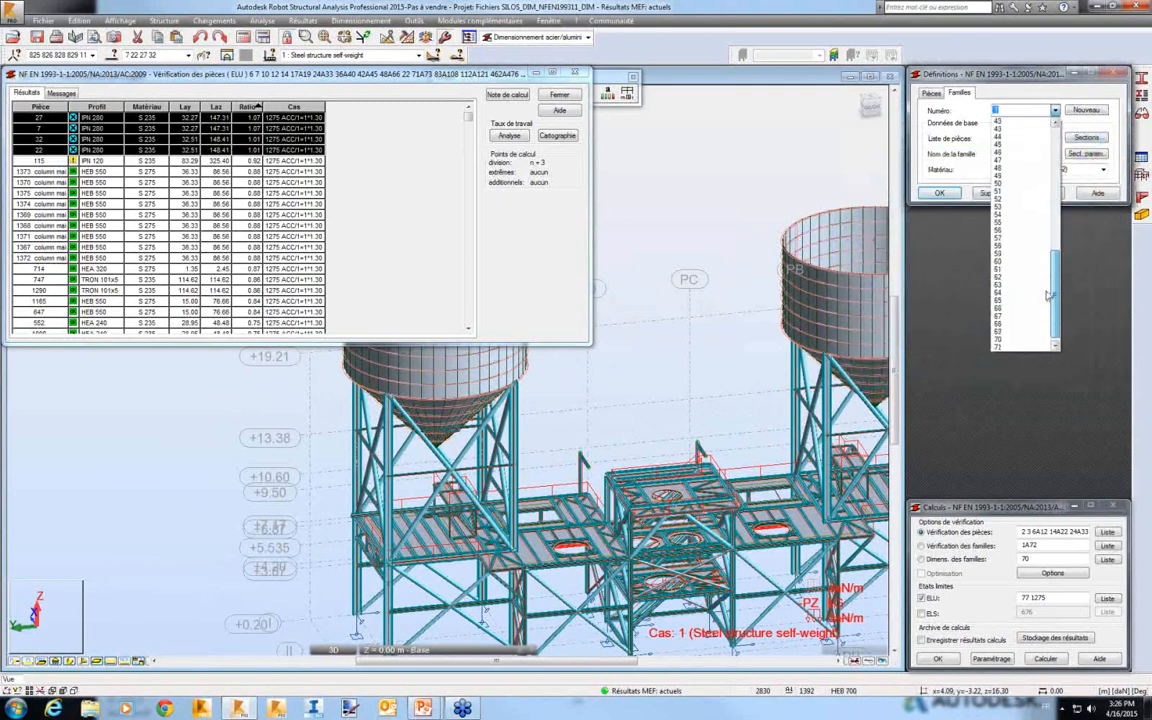
pyautogui.click(998, 288)
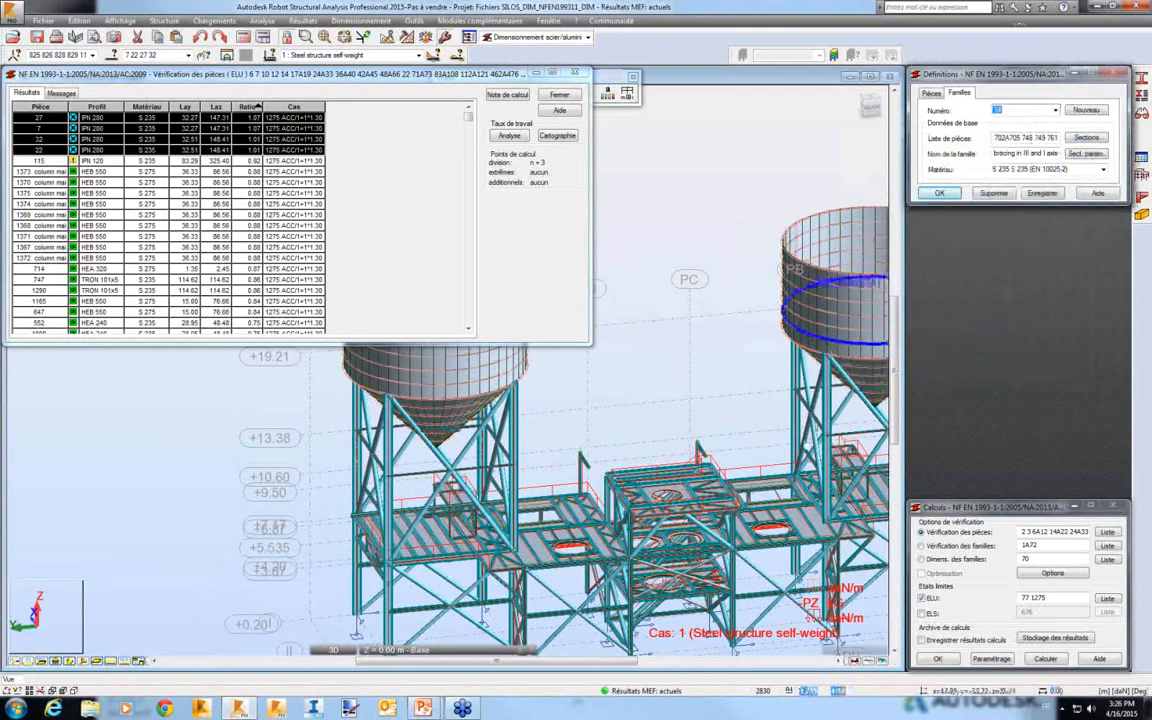
pyautogui.moveTo(785, 440); pyautogui.dragTo(687, 457, button='middle')
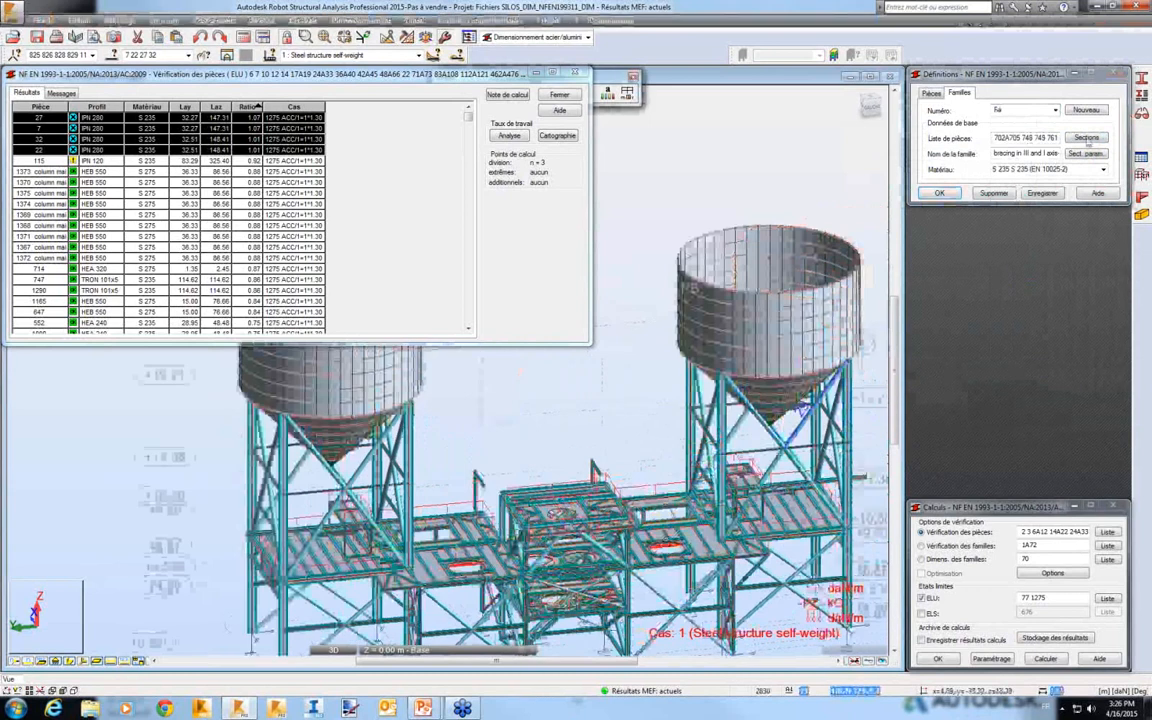
pyautogui.click(1087, 138)
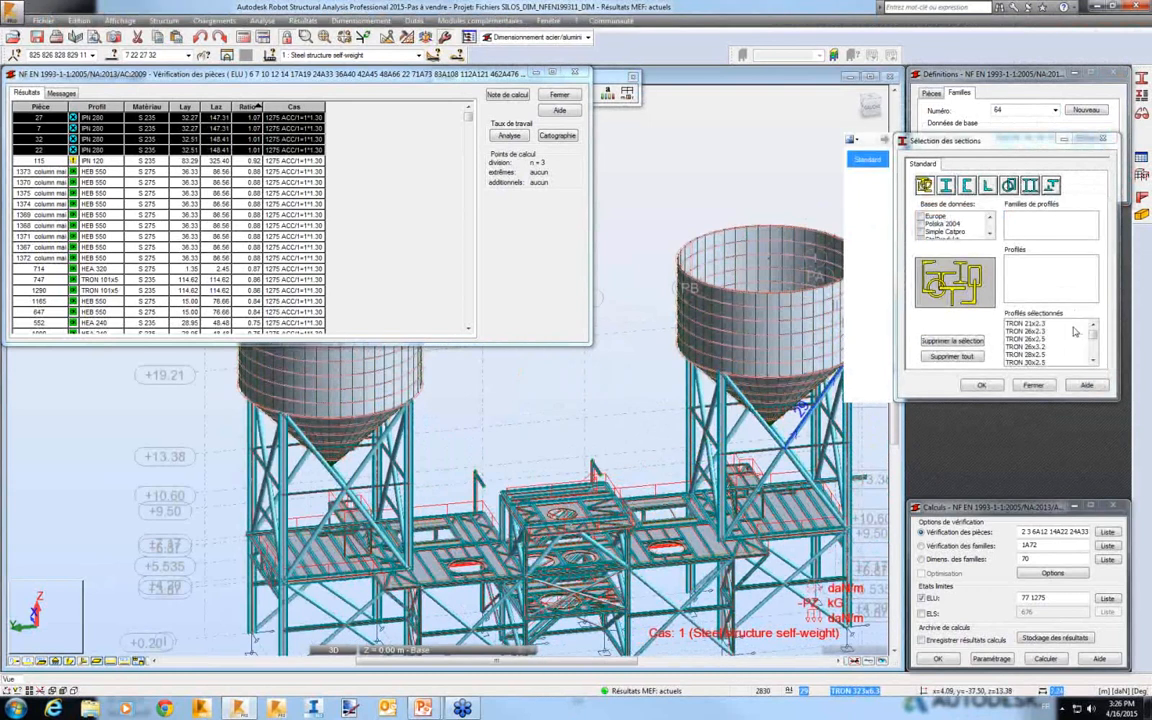
pyautogui.click(1103, 140)
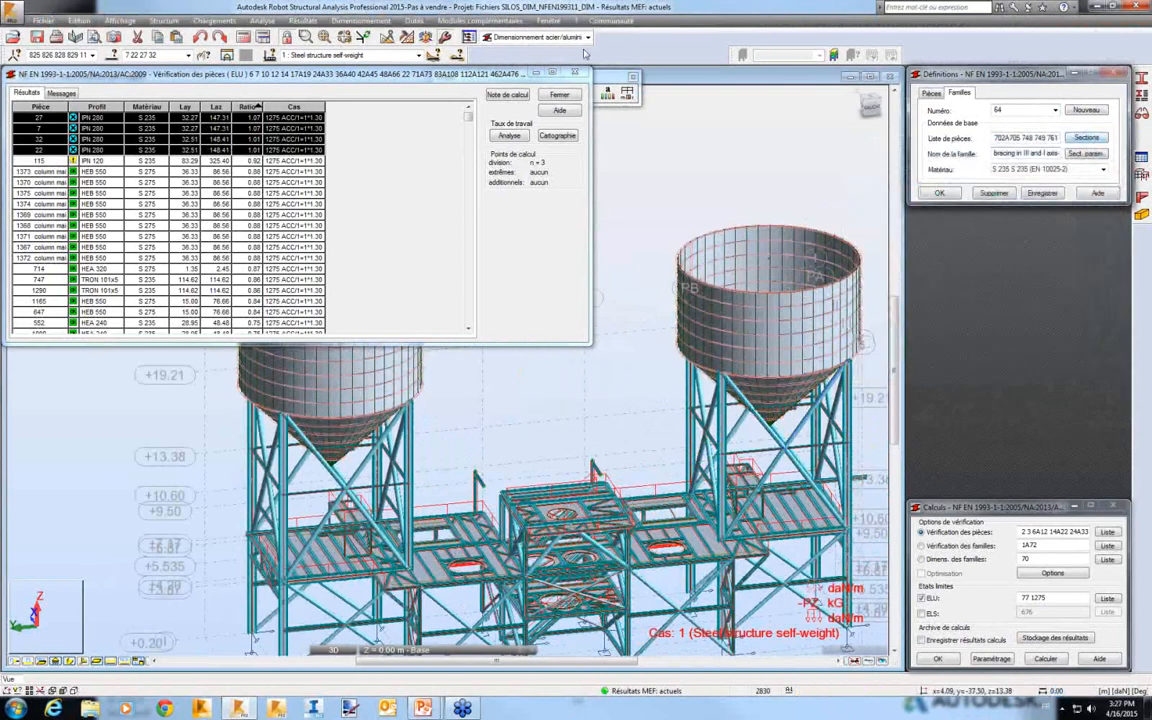
# Close the member verification results, run a weight-optimised design of families 1A72, and enlarge its results list.
pyautogui.click(40, 107)
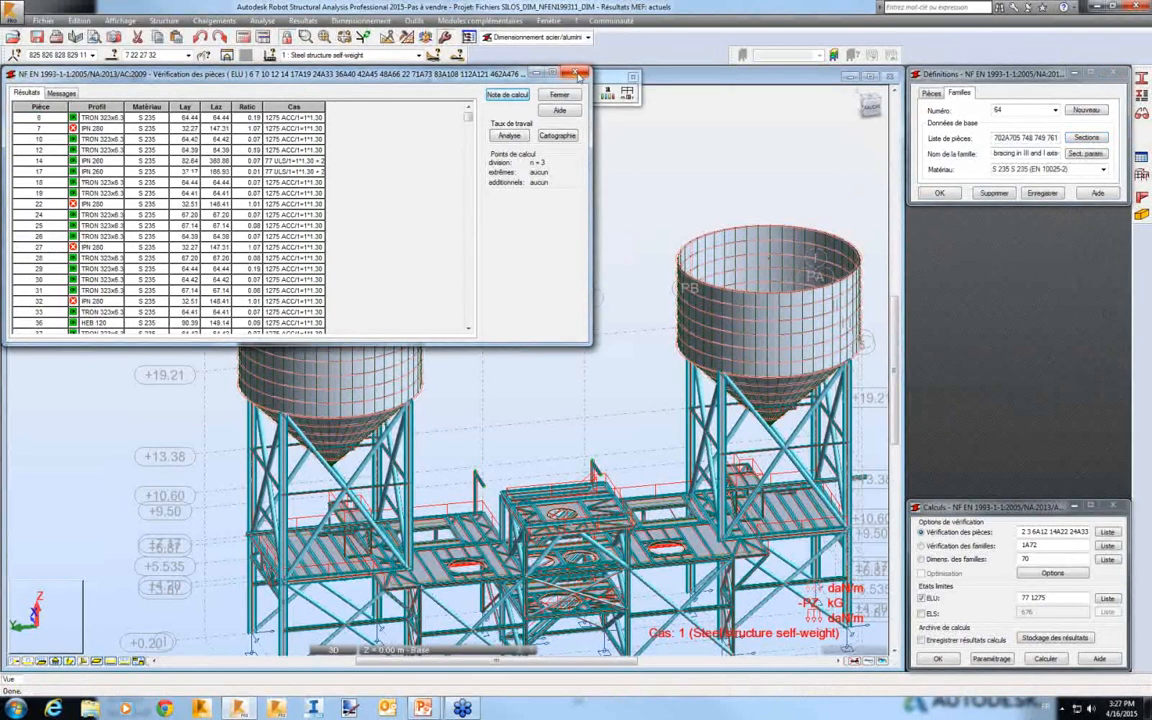
pyautogui.click(577, 74)
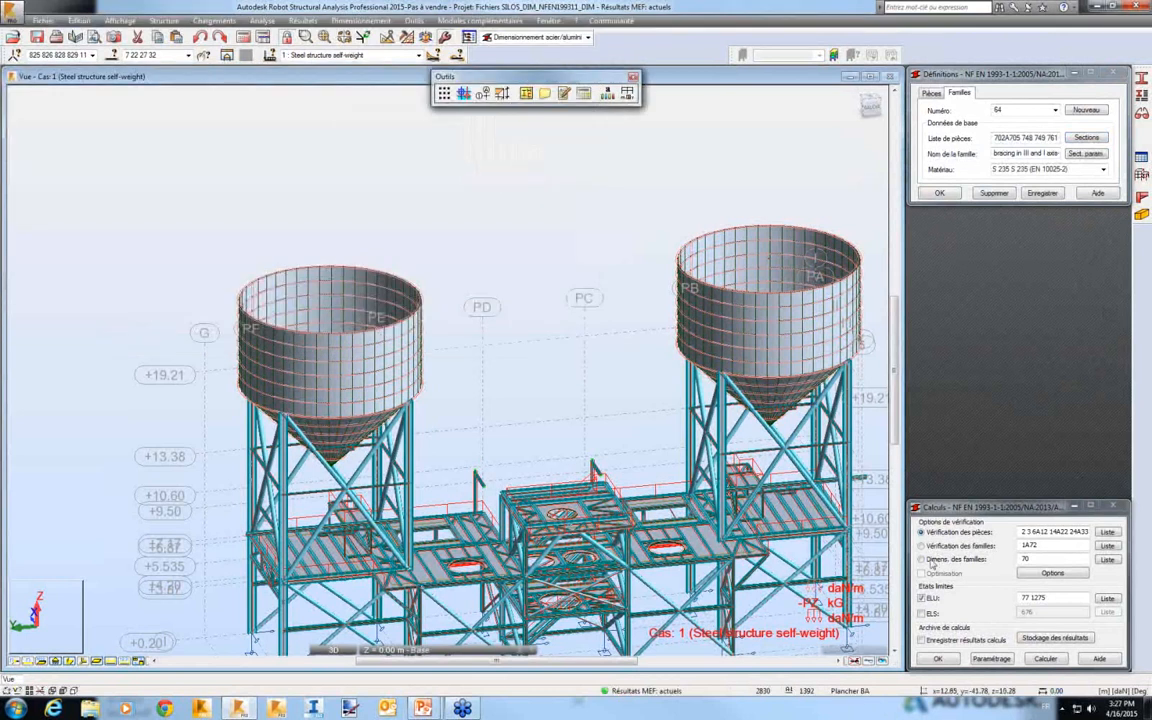
pyautogui.click(988, 560)
pyautogui.write('1')
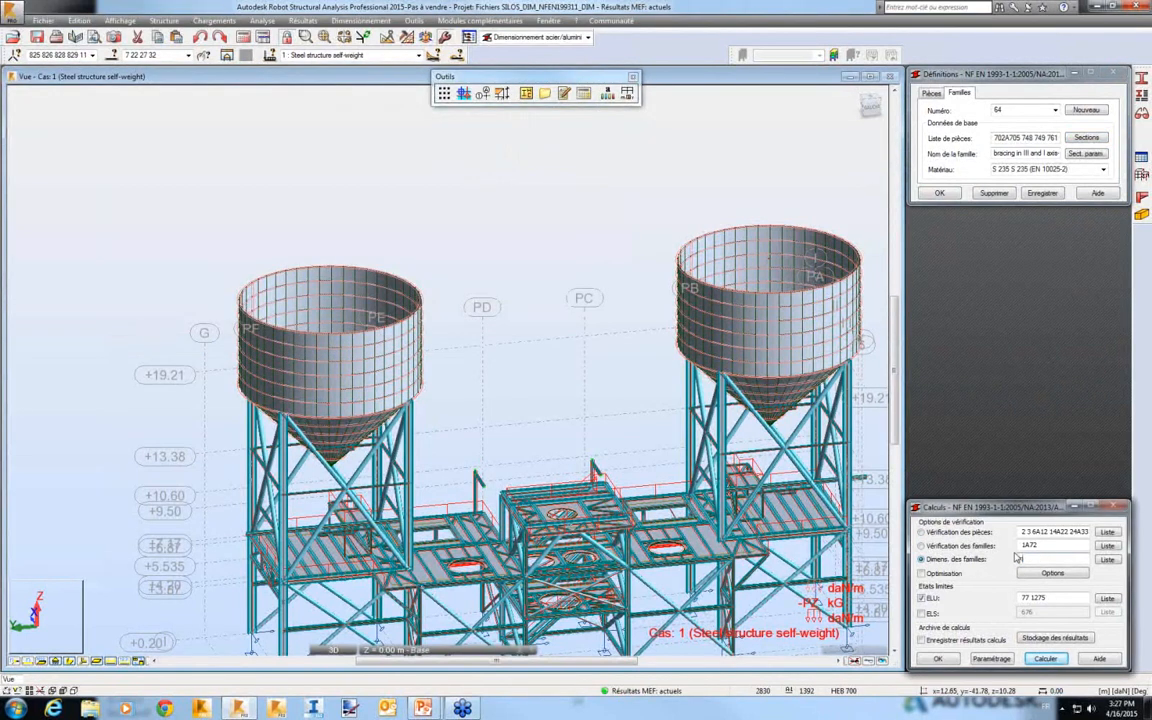
pyautogui.write('A72')
pyautogui.click(1051, 574)
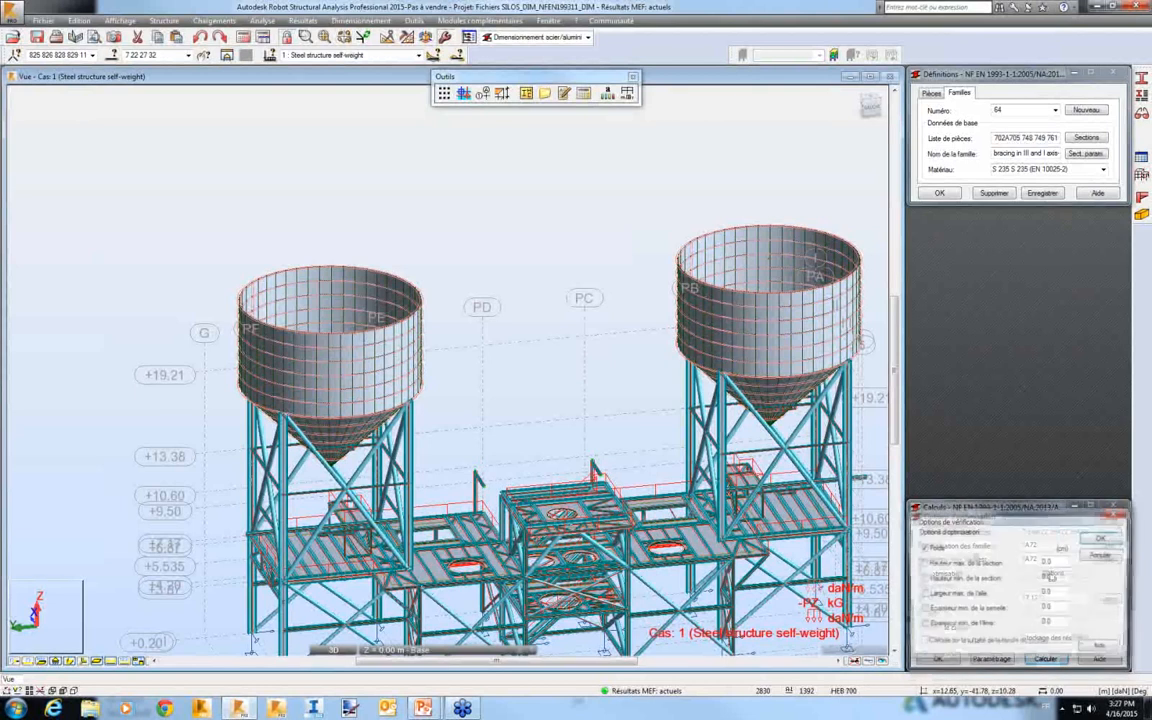
pyautogui.click(922, 548)
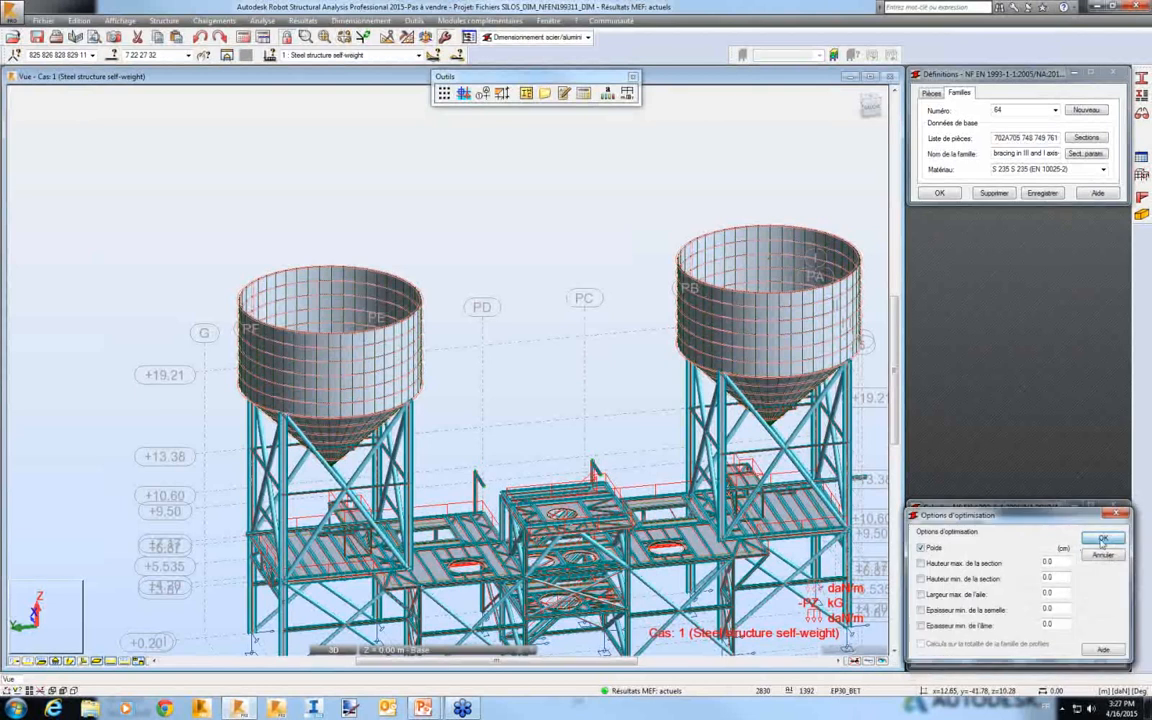
pyautogui.click(1103, 539)
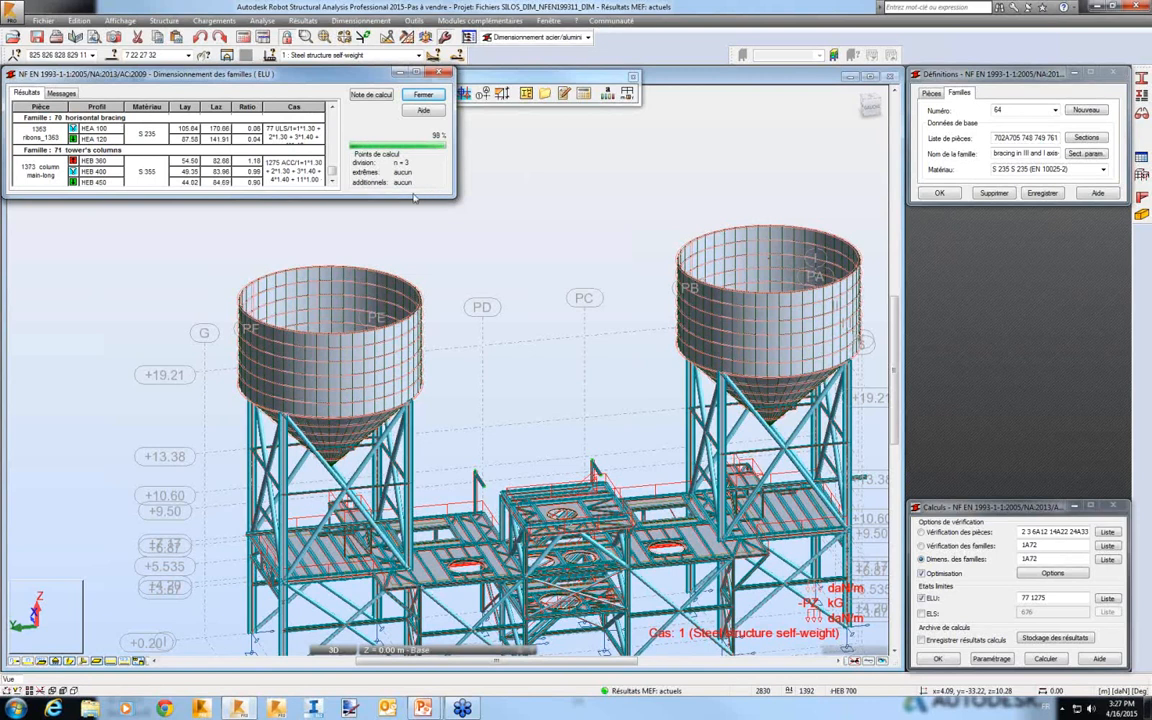
pyautogui.click(28, 92)
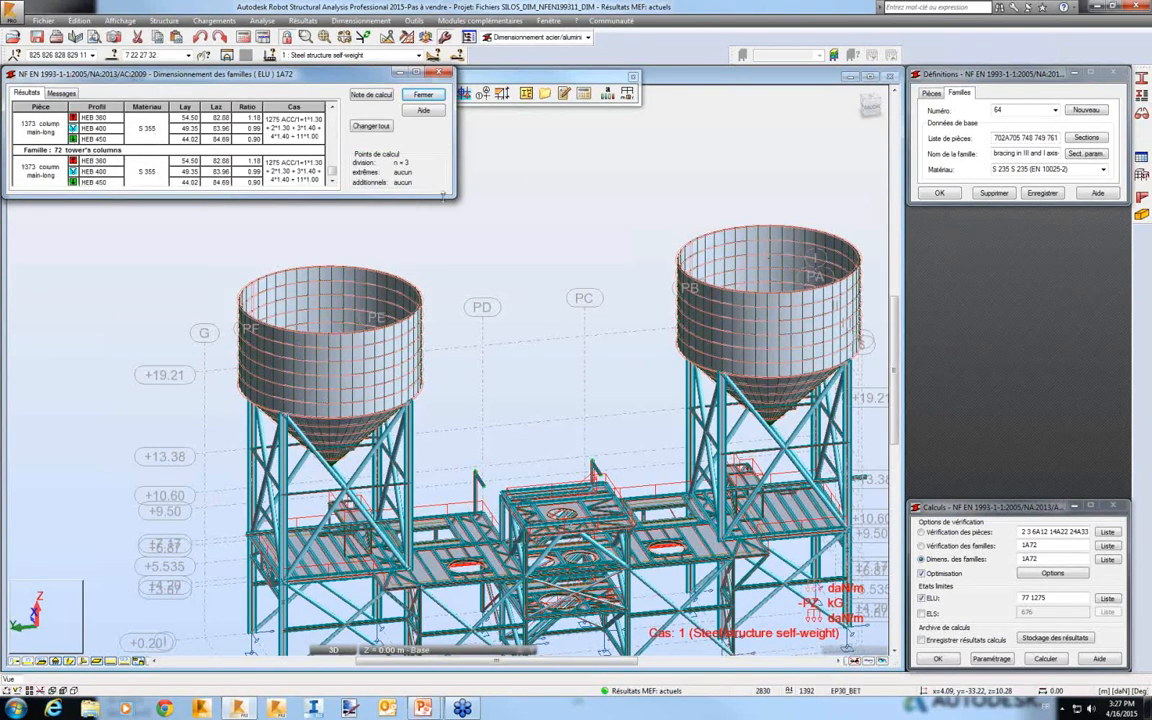
pyautogui.moveTo(453, 197); pyautogui.dragTo(465, 282)
# Display the silo model's sections with a colour legend by profile in the view attributes.
pyautogui.rightClick(484, 332)
pyautogui.click(532, 455)
pyautogui.moveTo(861, 77); pyautogui.dragTo(743, 100)
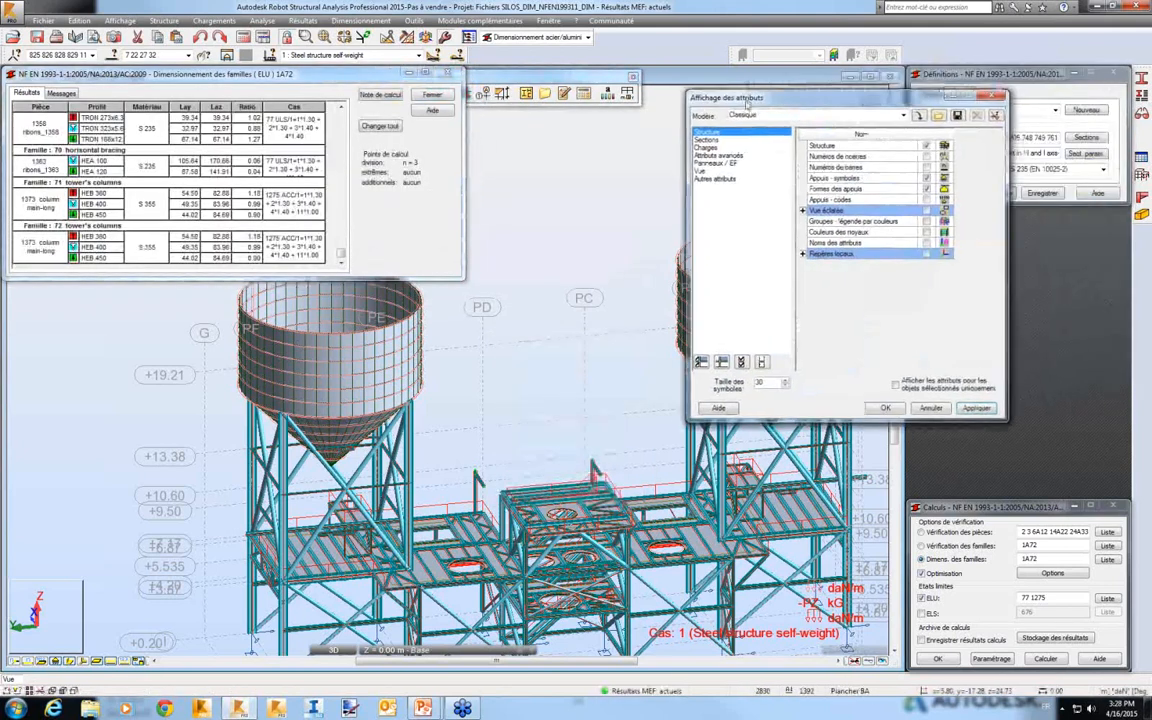
pyautogui.click(698, 142)
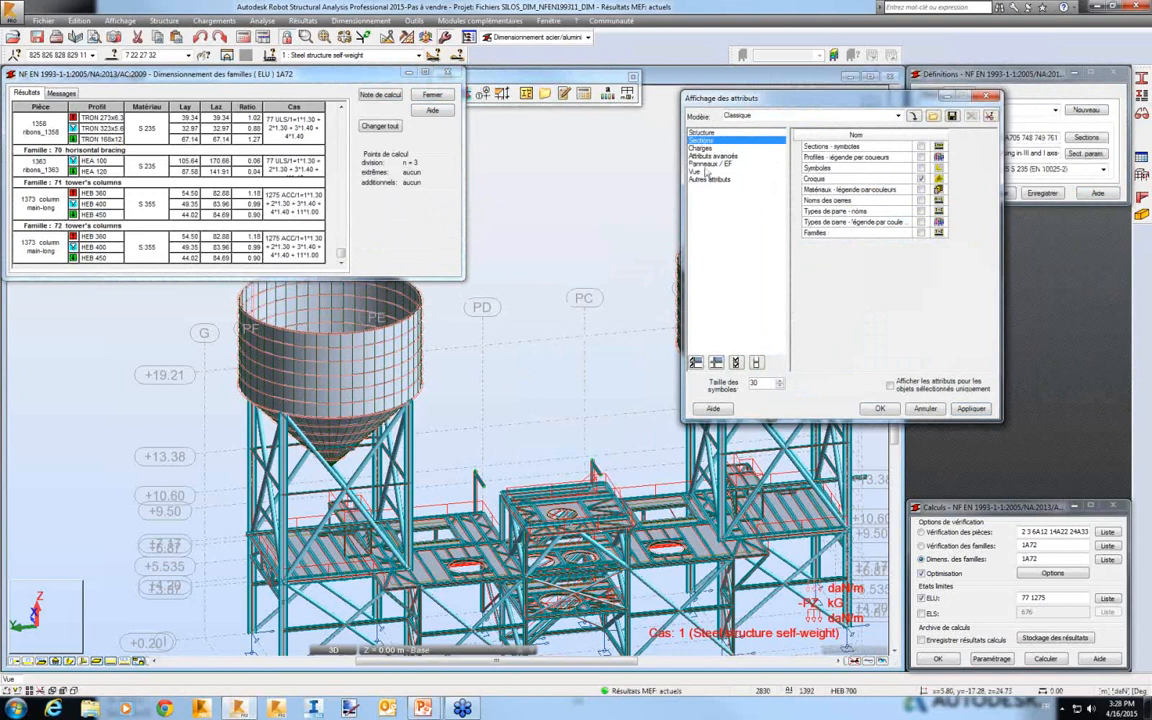
pyautogui.click(921, 158)
pyautogui.click(971, 409)
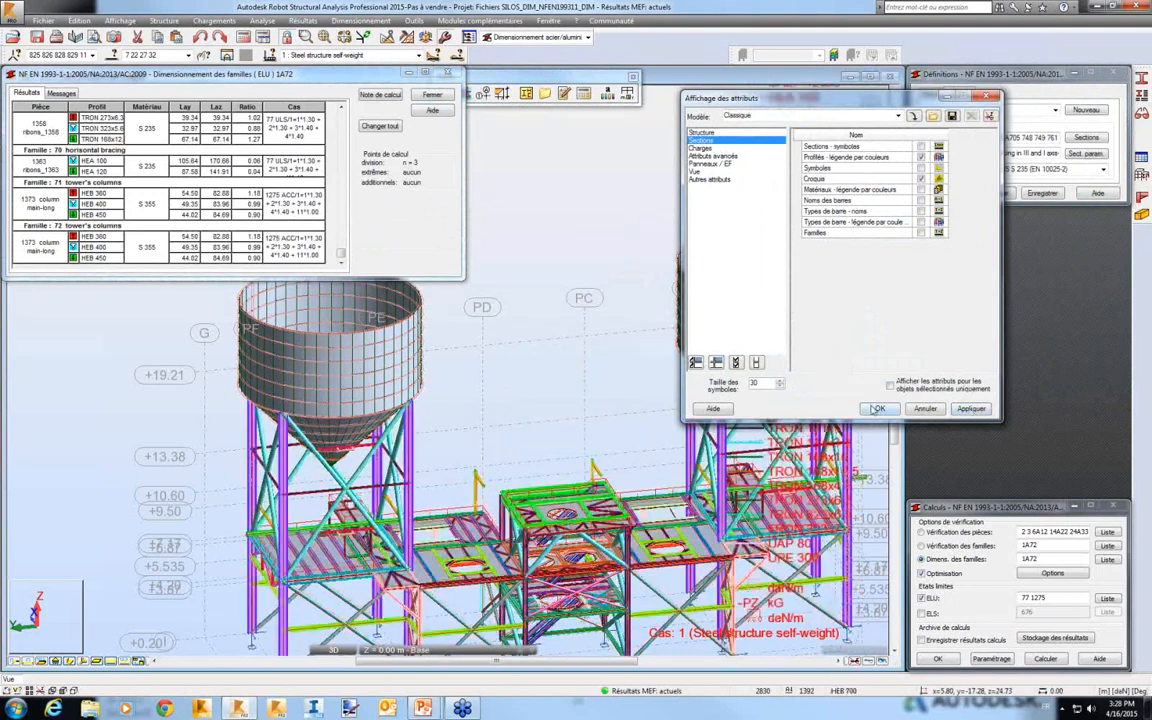
pyautogui.click(877, 410)
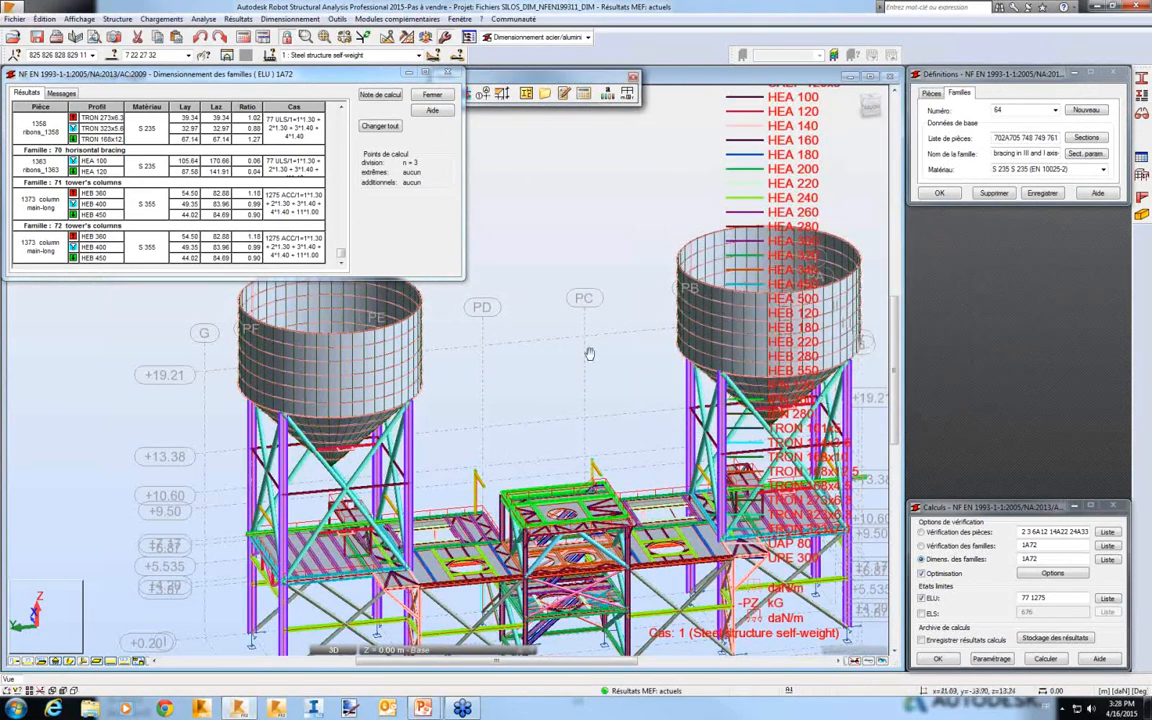
# Apply the designed sections to all families 1A72 and recalculate the structure, continuing despite the separated nodes.
pyautogui.moveTo(590, 354); pyautogui.dragTo(493, 320, button='middle')
pyautogui.click(371, 129)
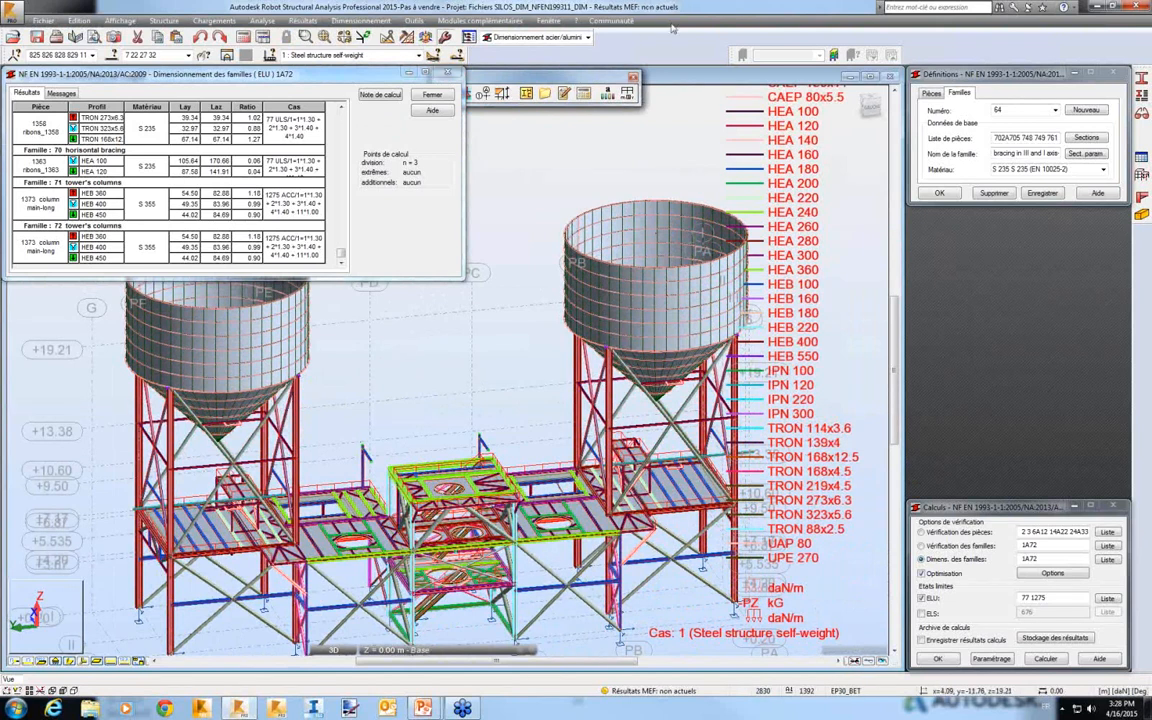
pyautogui.click(450, 72)
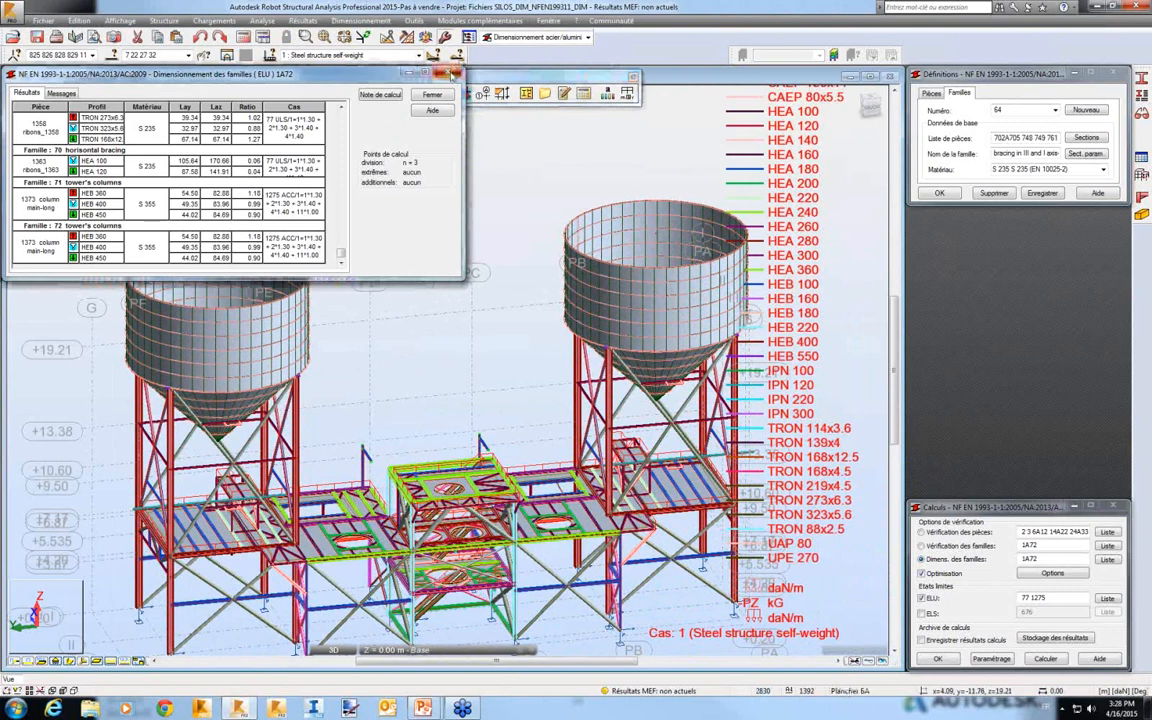
pyautogui.click(243, 38)
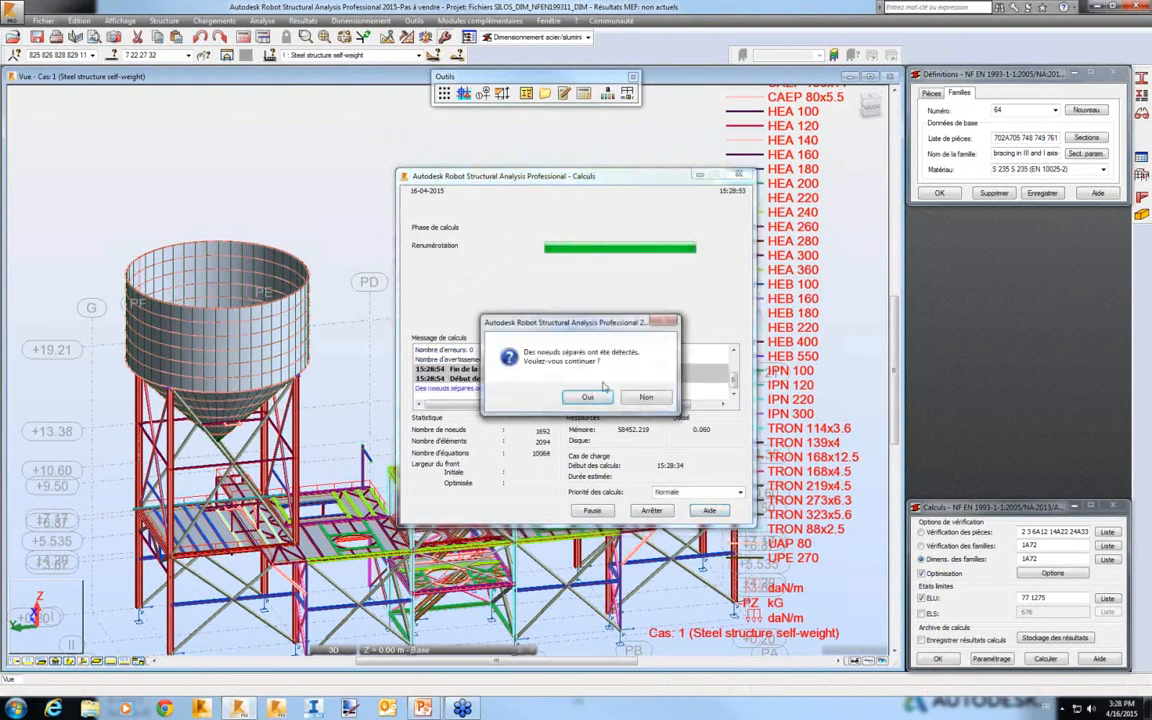
pyautogui.click(566, 398)
pyautogui.click(563, 399)
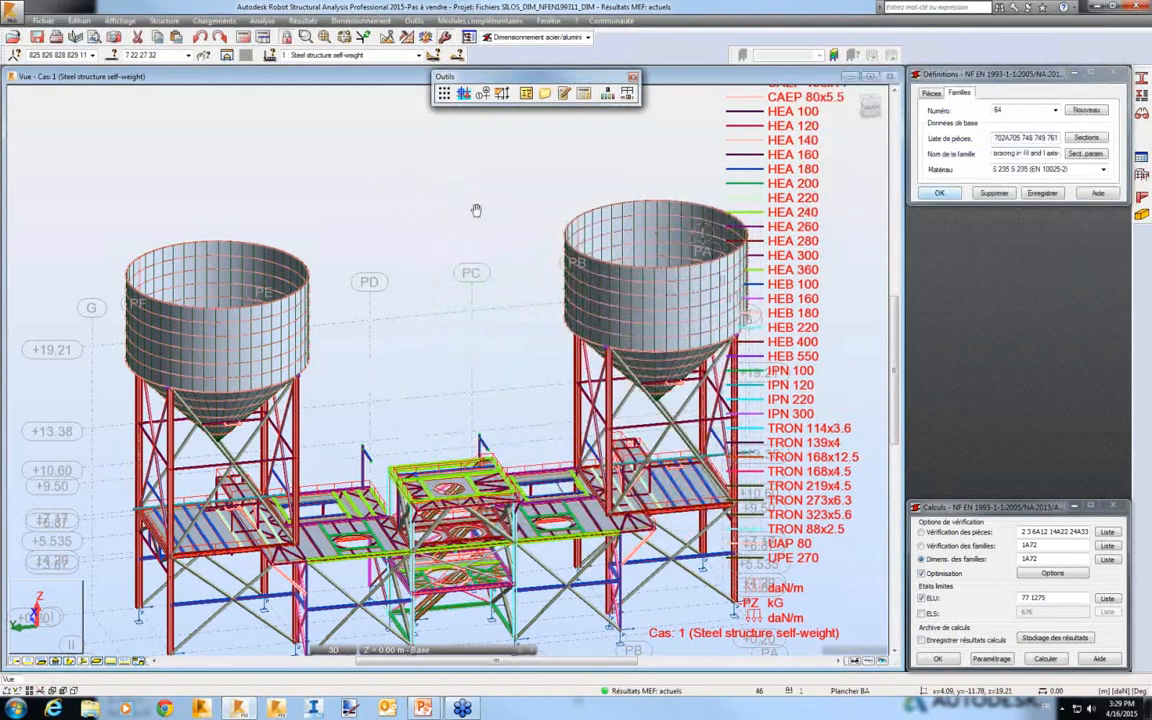
# Verify families 1A72 at the ELU limit state and sort the results by highest ratio.
pyautogui.moveTo(476, 210); pyautogui.dragTo(440, 157)
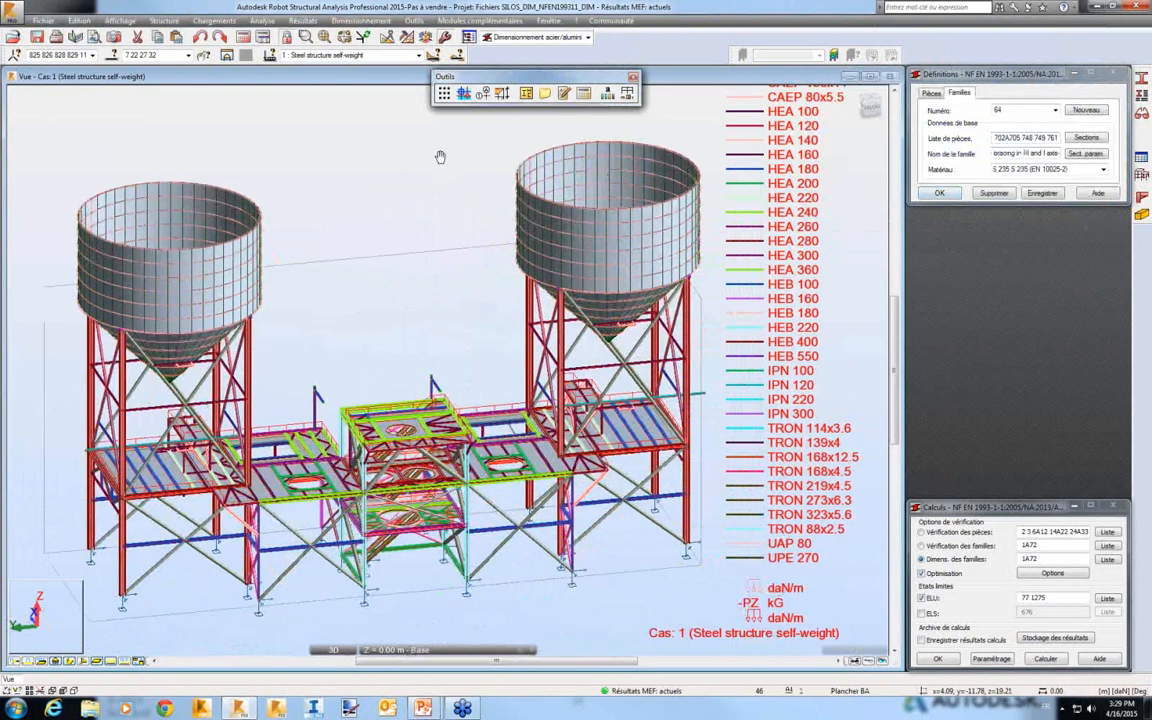
pyautogui.click(922, 545)
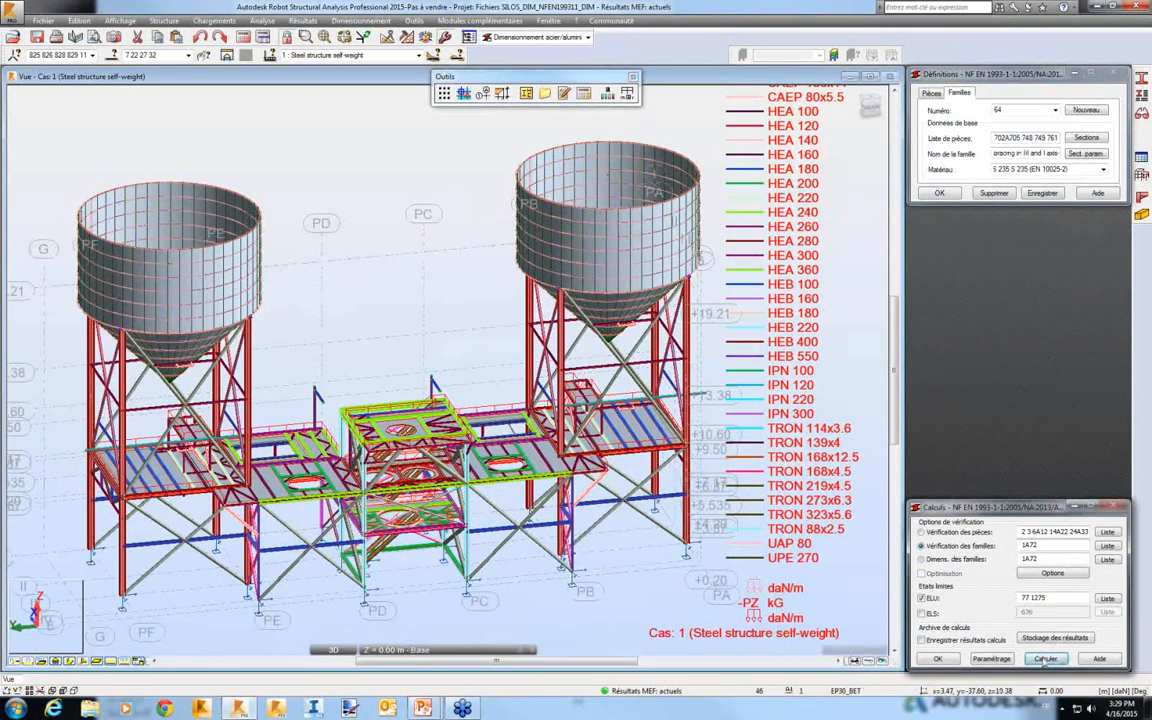
pyautogui.click(1045, 659)
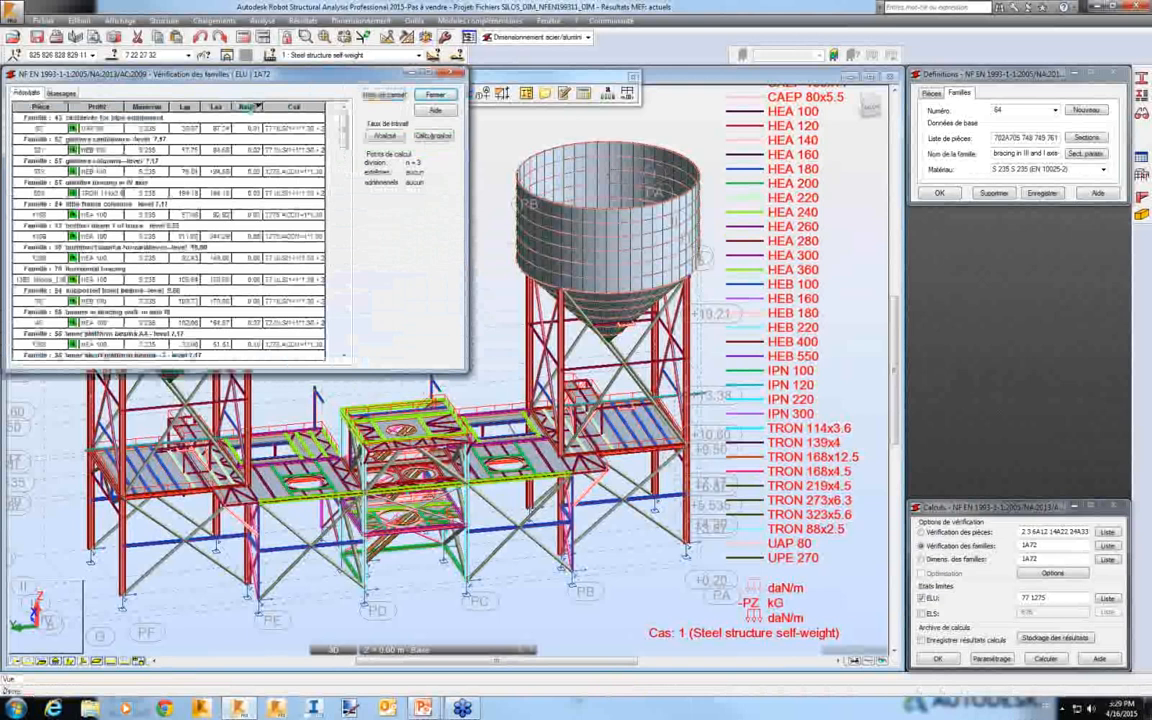
pyautogui.click(250, 106)
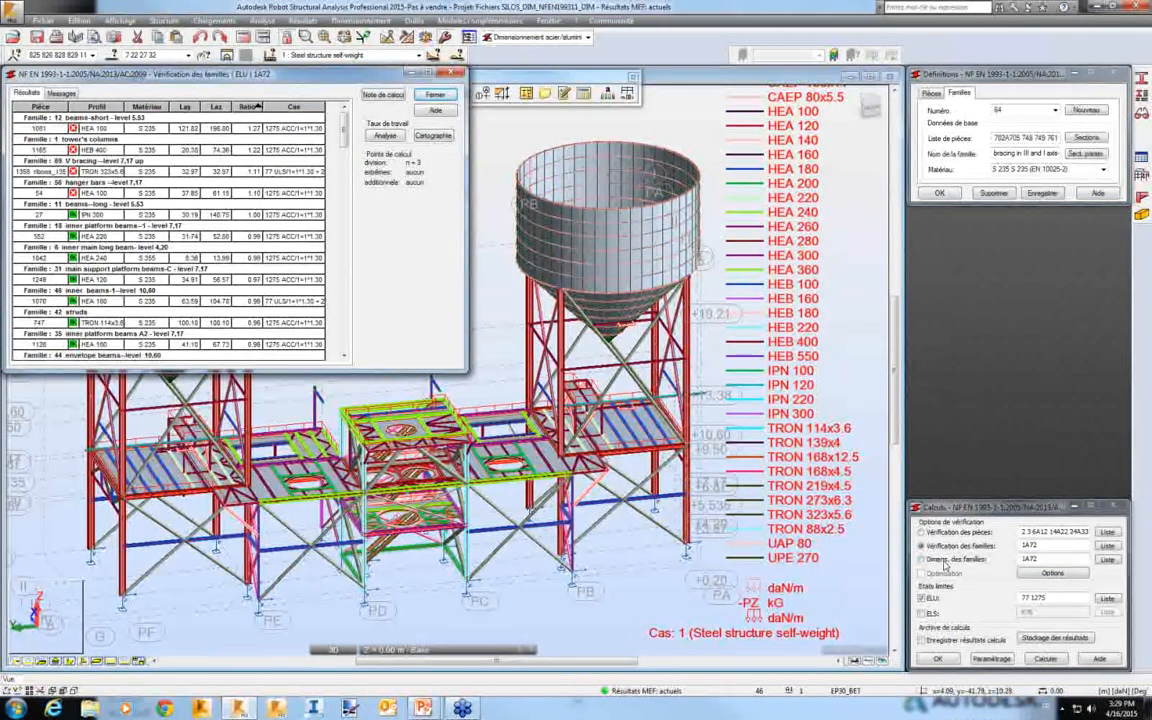
# Design families 1, 12, 56 and 69 without optimisation and enlarge the results to show all proposed sections.
pyautogui.click(944, 561)
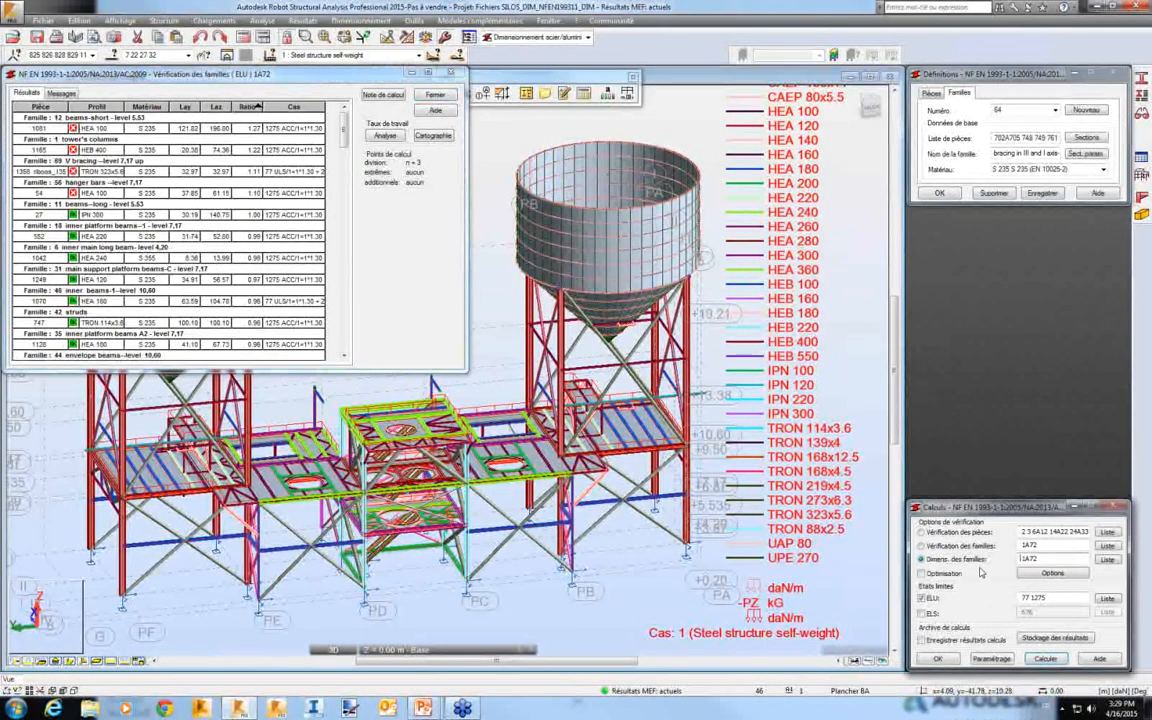
pyautogui.moveTo(1044, 560); pyautogui.dragTo(997, 568)
pyautogui.write('12')
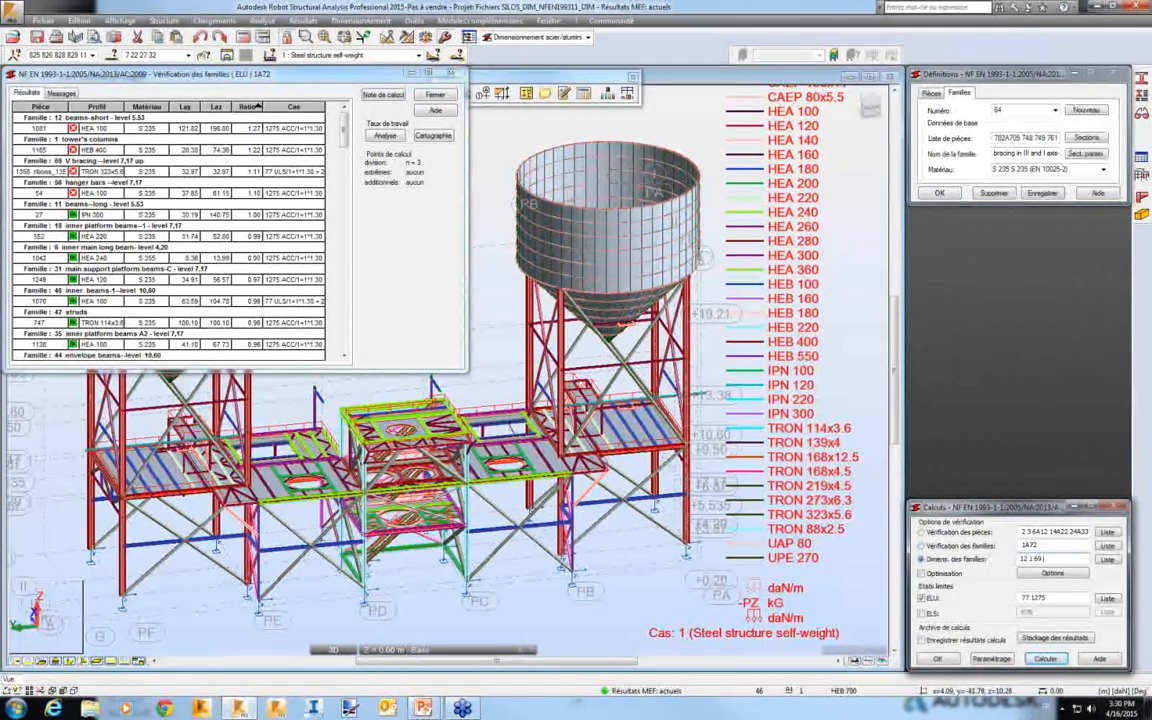
pyautogui.write(' 1 69 66')
pyautogui.click(1045, 663)
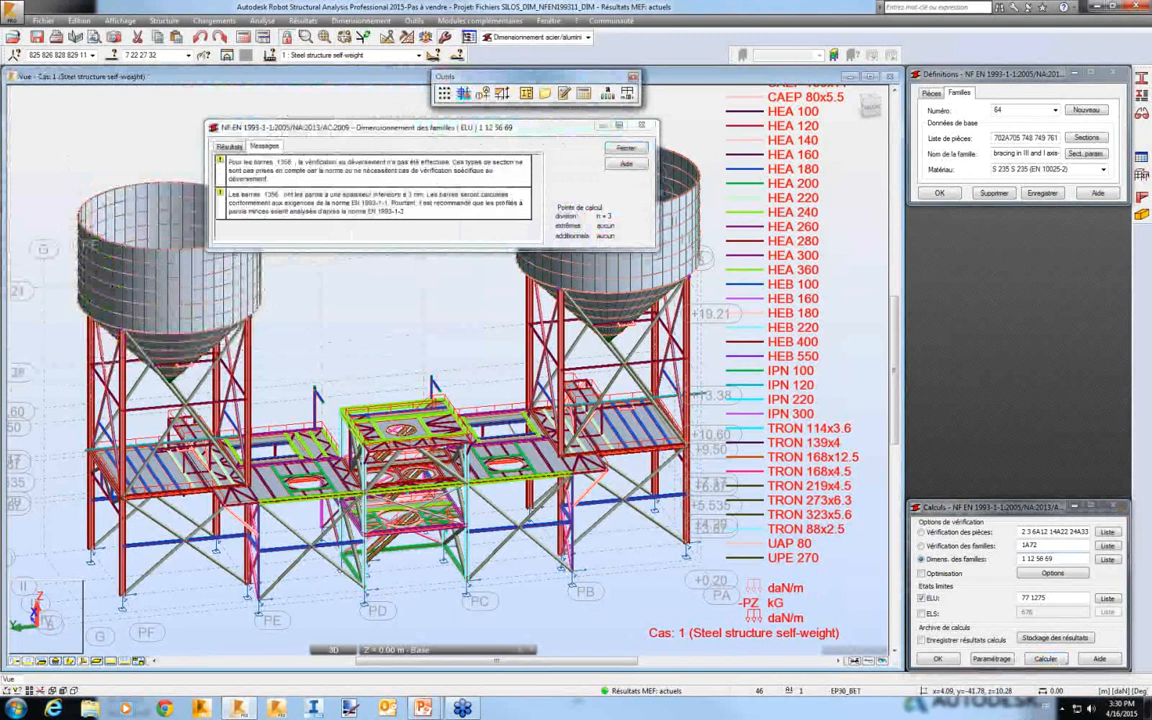
pyautogui.click(230, 147)
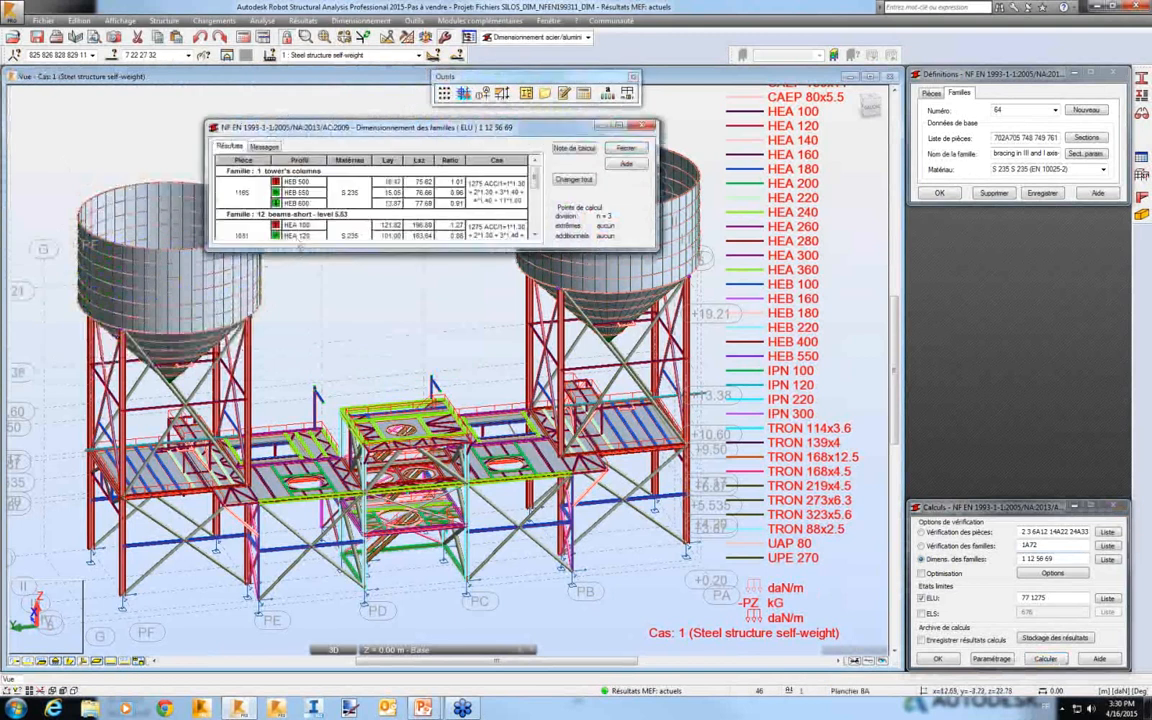
pyautogui.moveTo(300, 249); pyautogui.dragTo(304, 397)
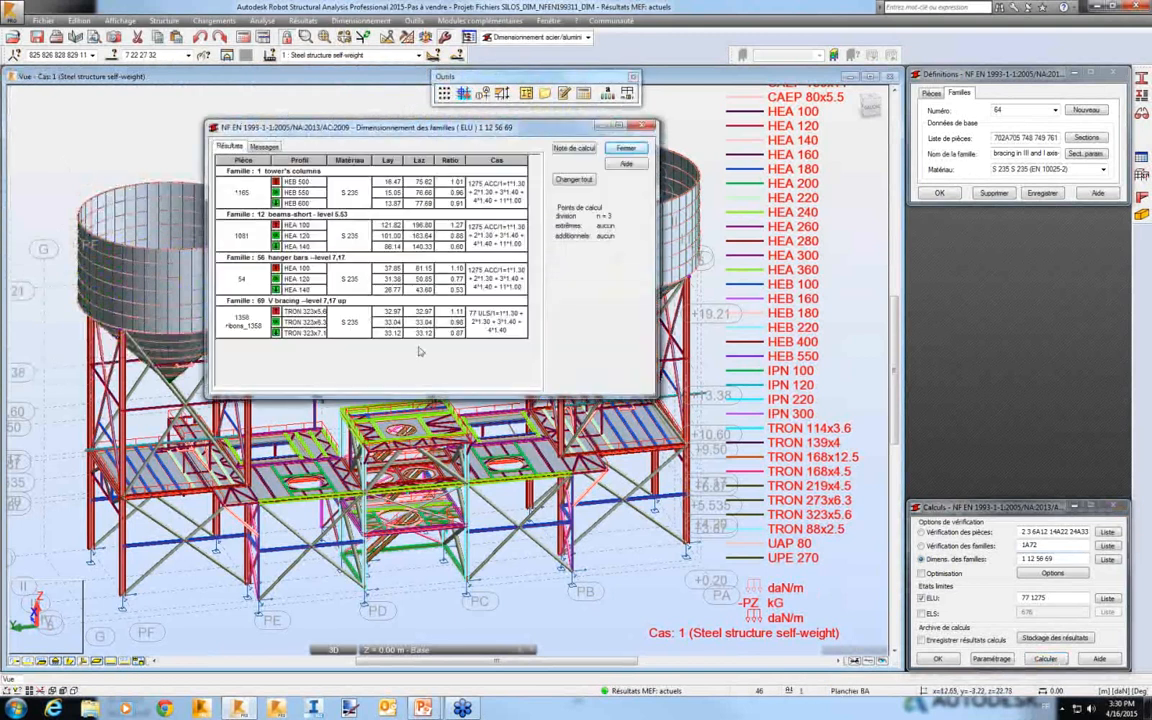
# Apply the proposed sections to families 1, 12, 56 and 69 and recalculate the structure, continuing despite the separated nodes.
pyautogui.click(573, 182)
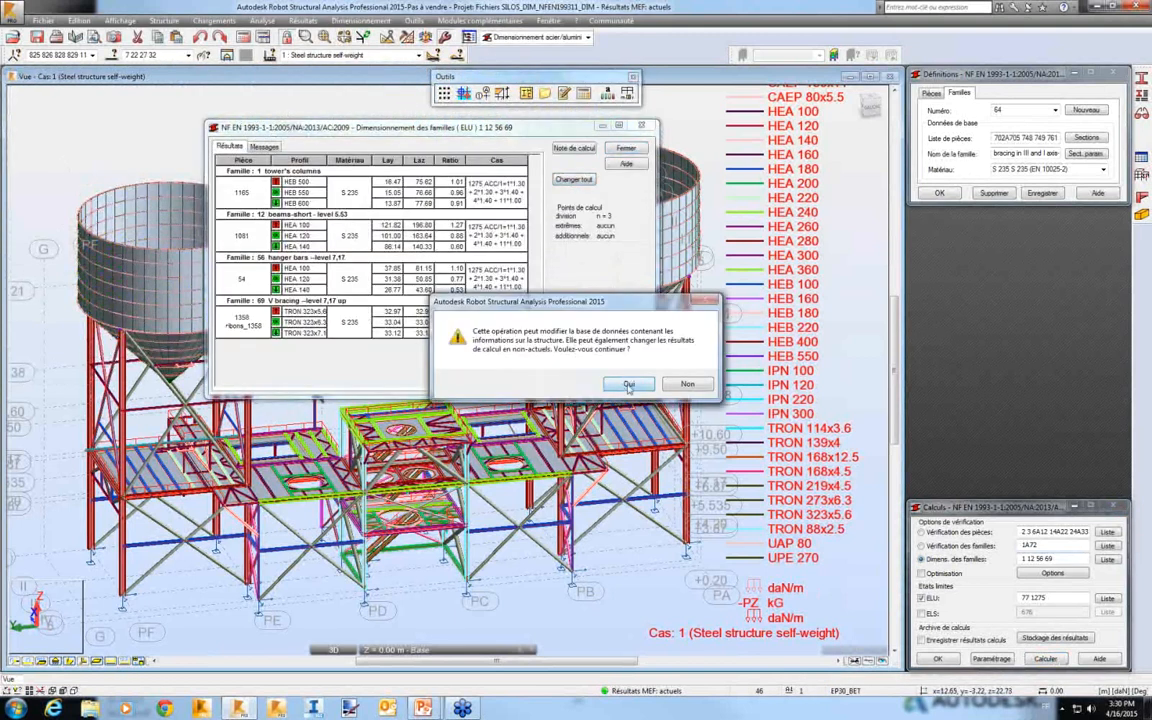
pyautogui.click(628, 384)
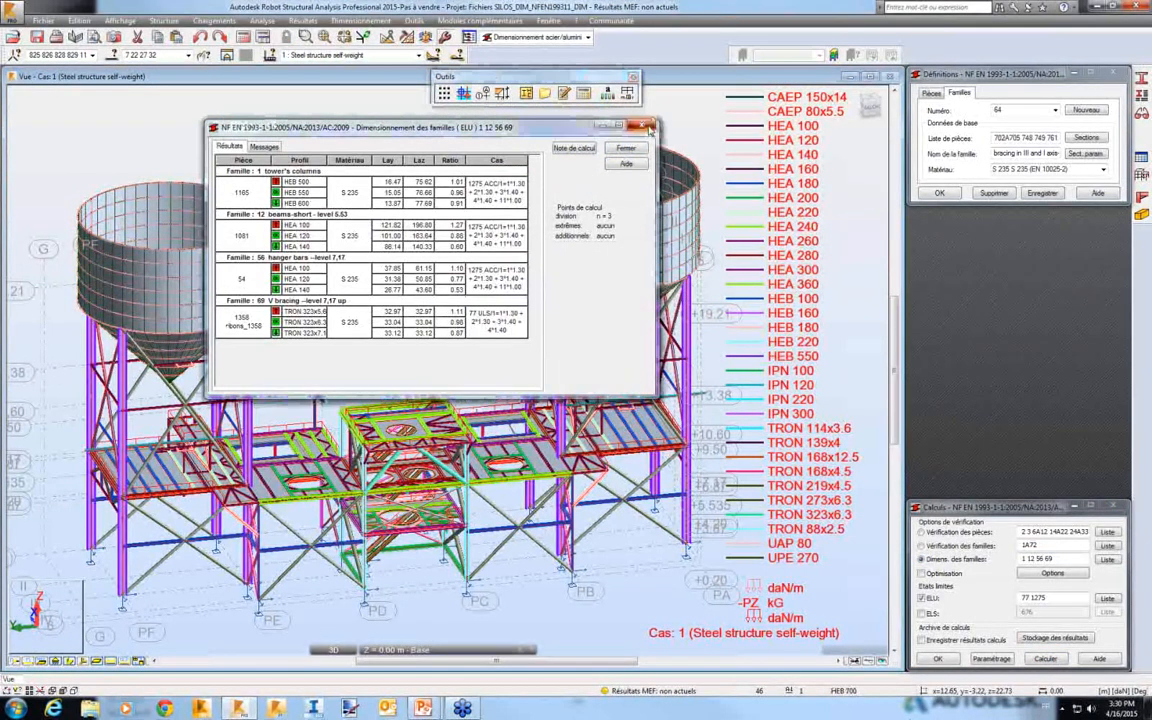
pyautogui.click(647, 128)
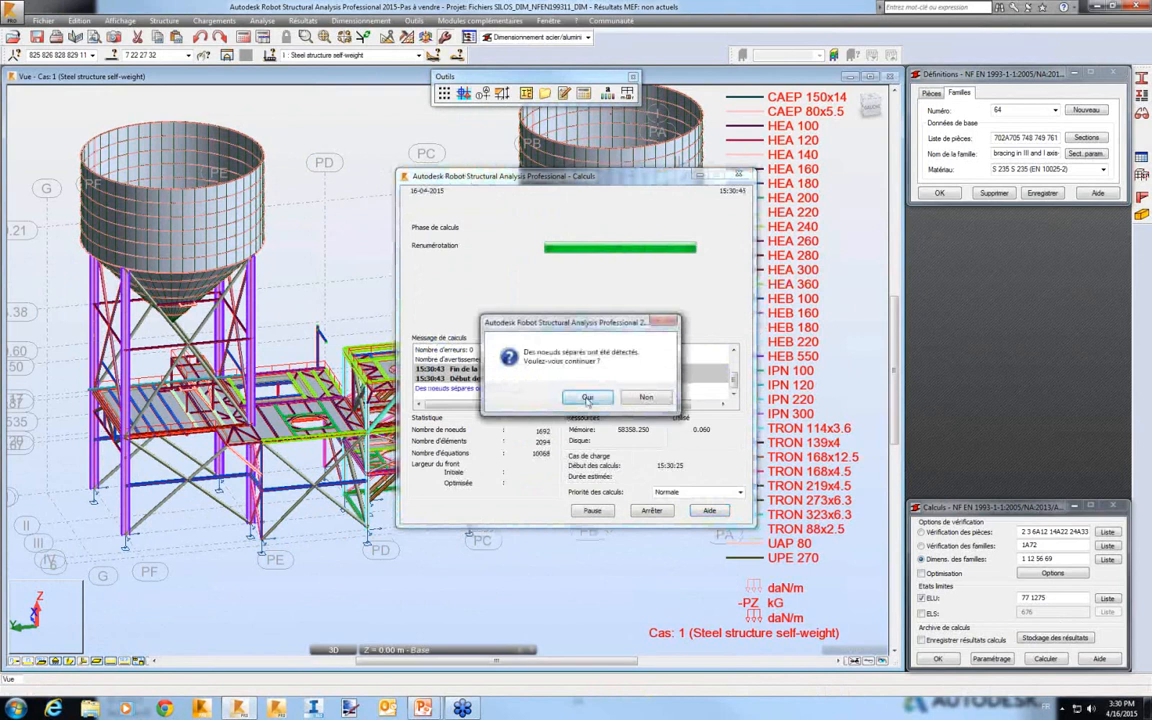
pyautogui.click(587, 401)
pyautogui.click(554, 402)
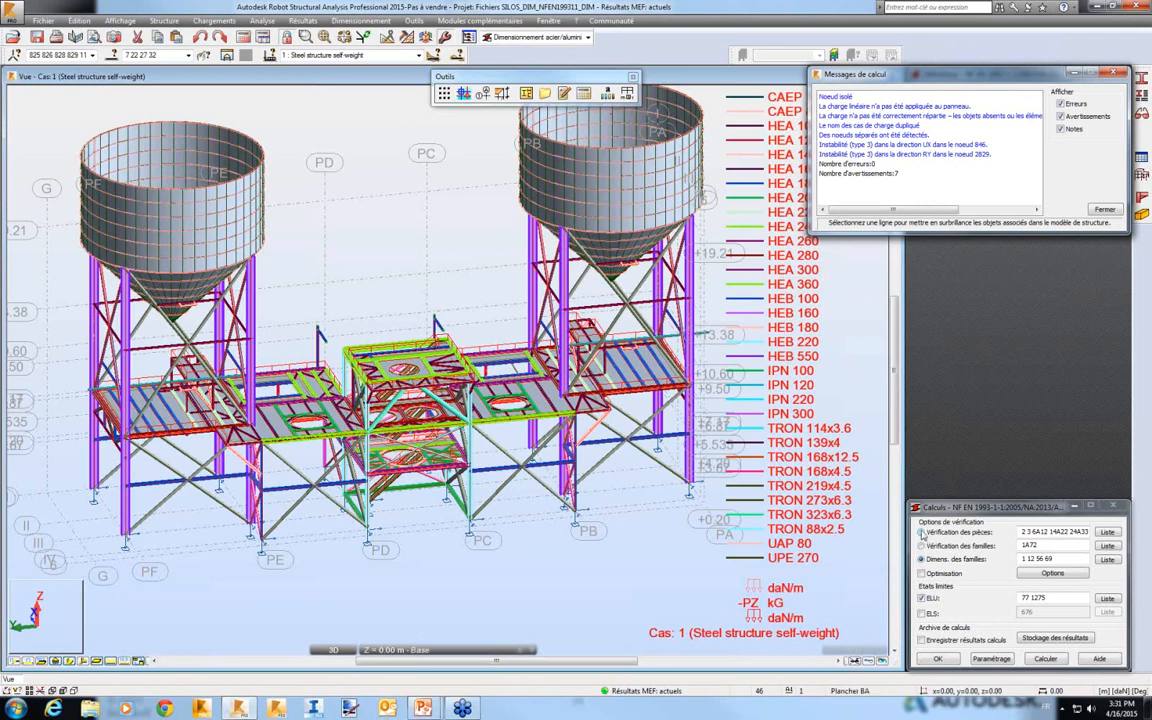
# Verify the listed members at the ELS limit state for case 676 instead of ELU, and sort the results by highest uz ratio.
pyautogui.click(922, 533)
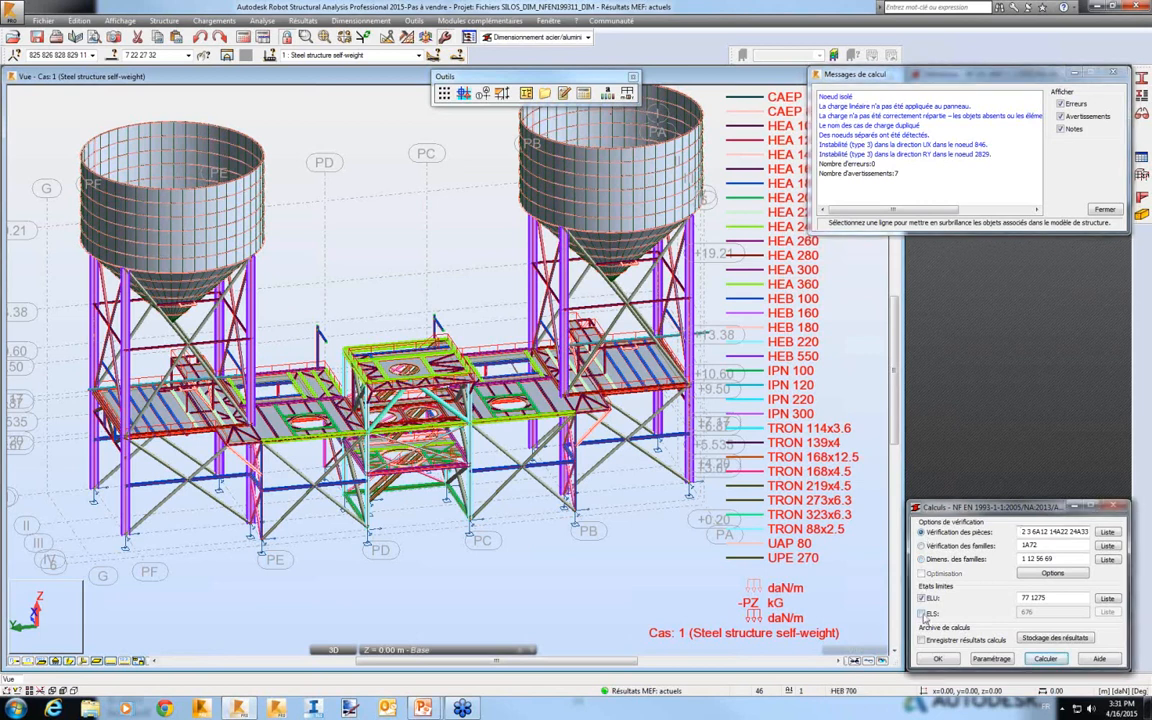
pyautogui.click(922, 613)
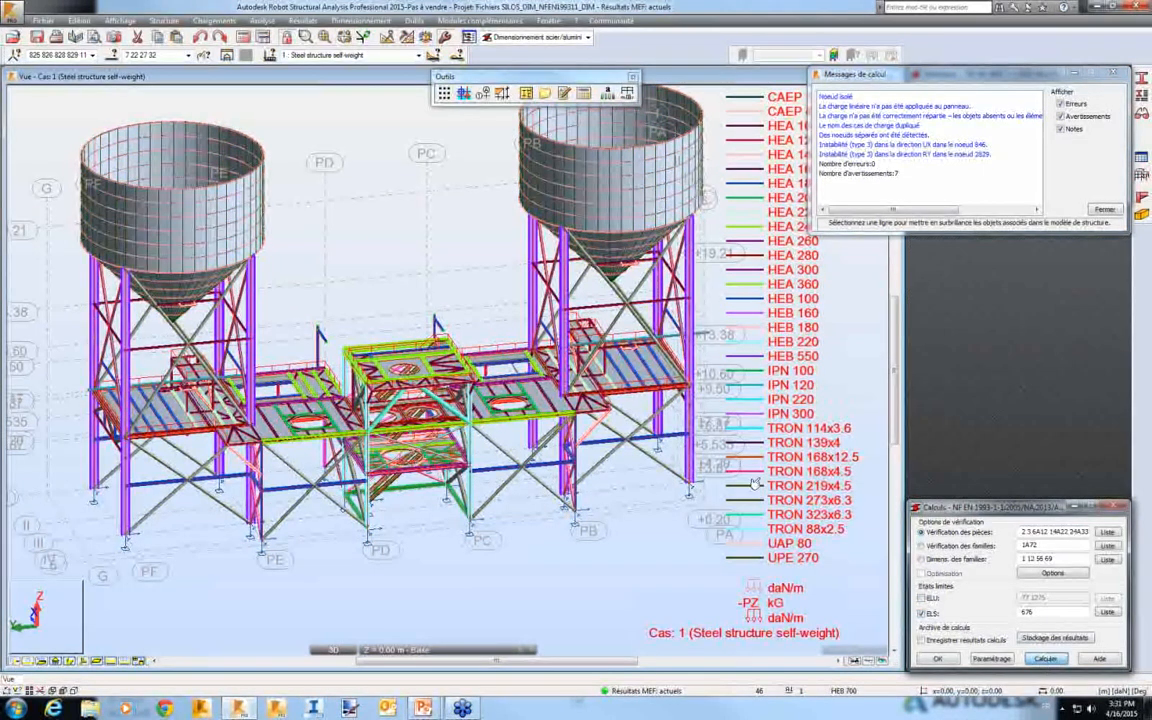
pyautogui.press('Return')
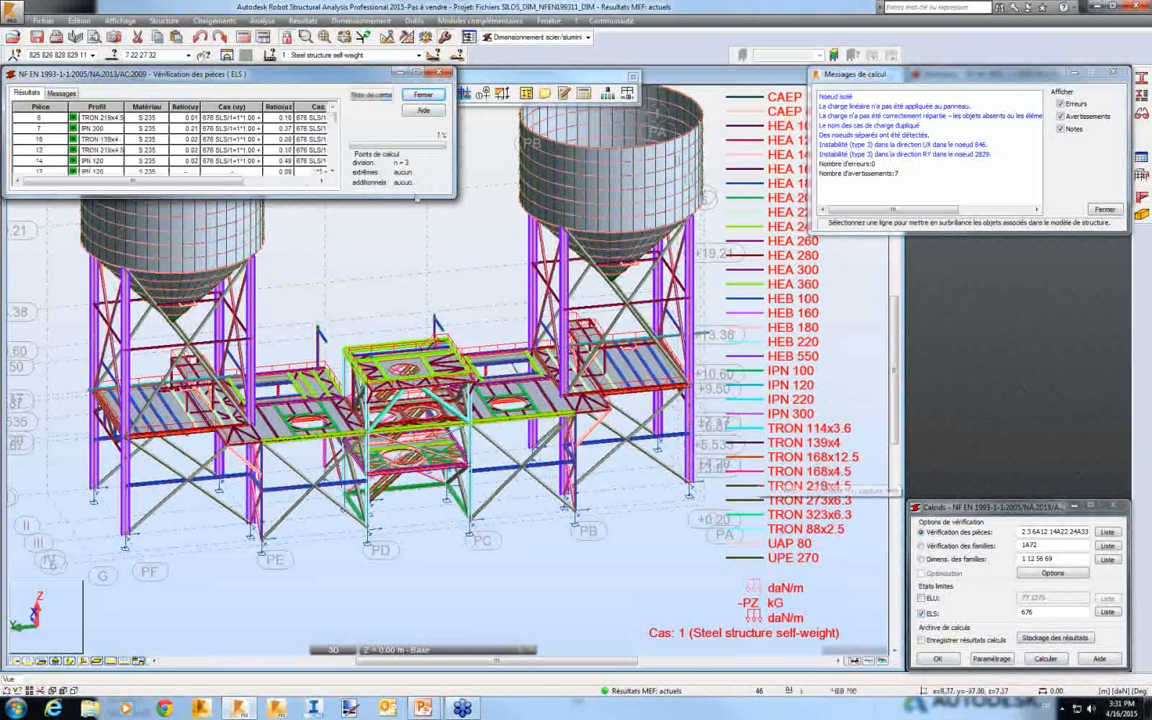
pyautogui.moveTo(417, 197); pyautogui.dragTo(397, 490)
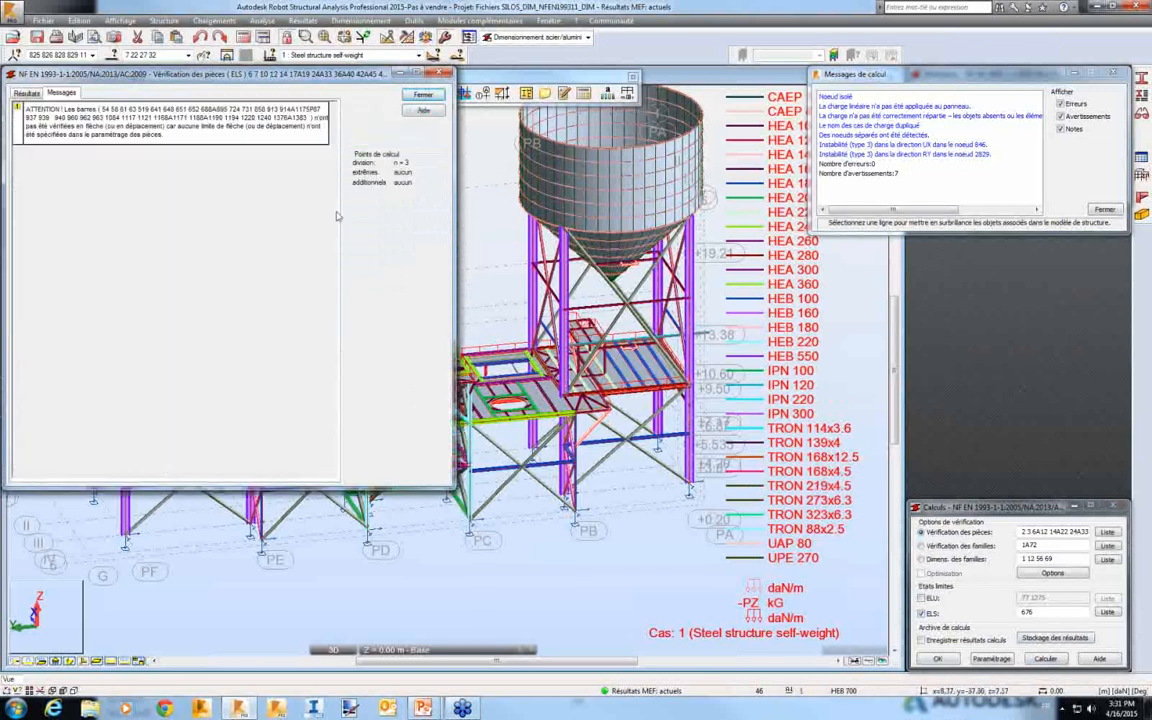
pyautogui.click(26, 92)
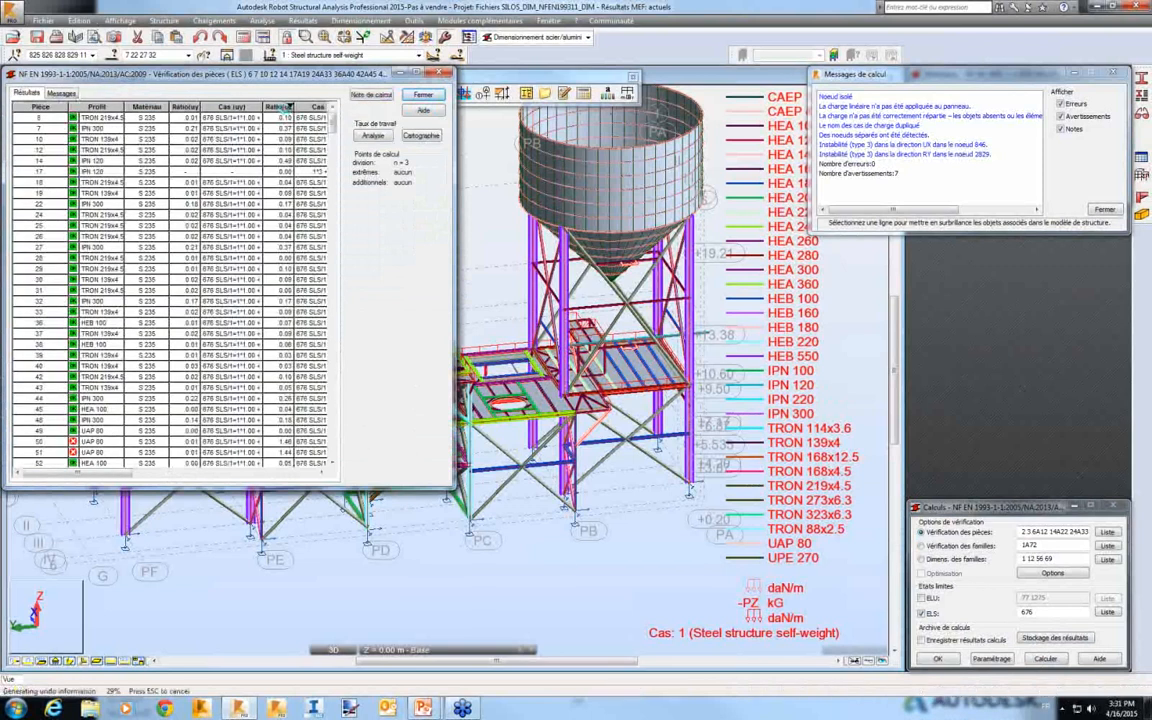
pyautogui.click(288, 106)
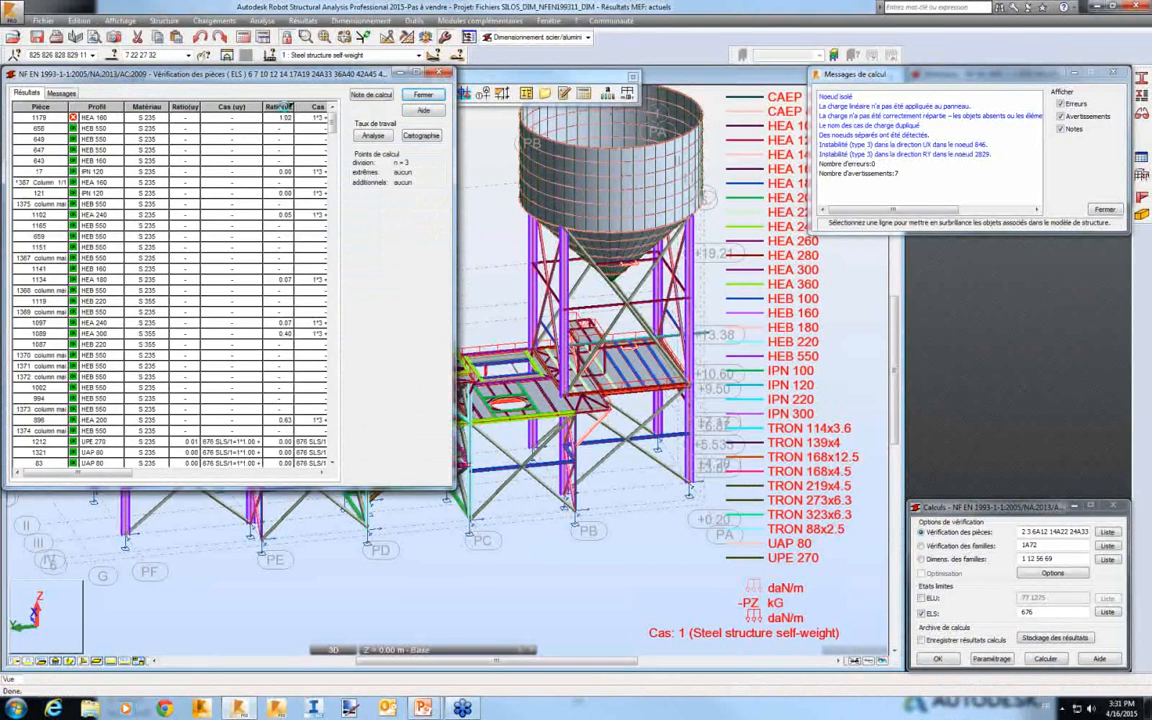
pyautogui.click(289, 107)
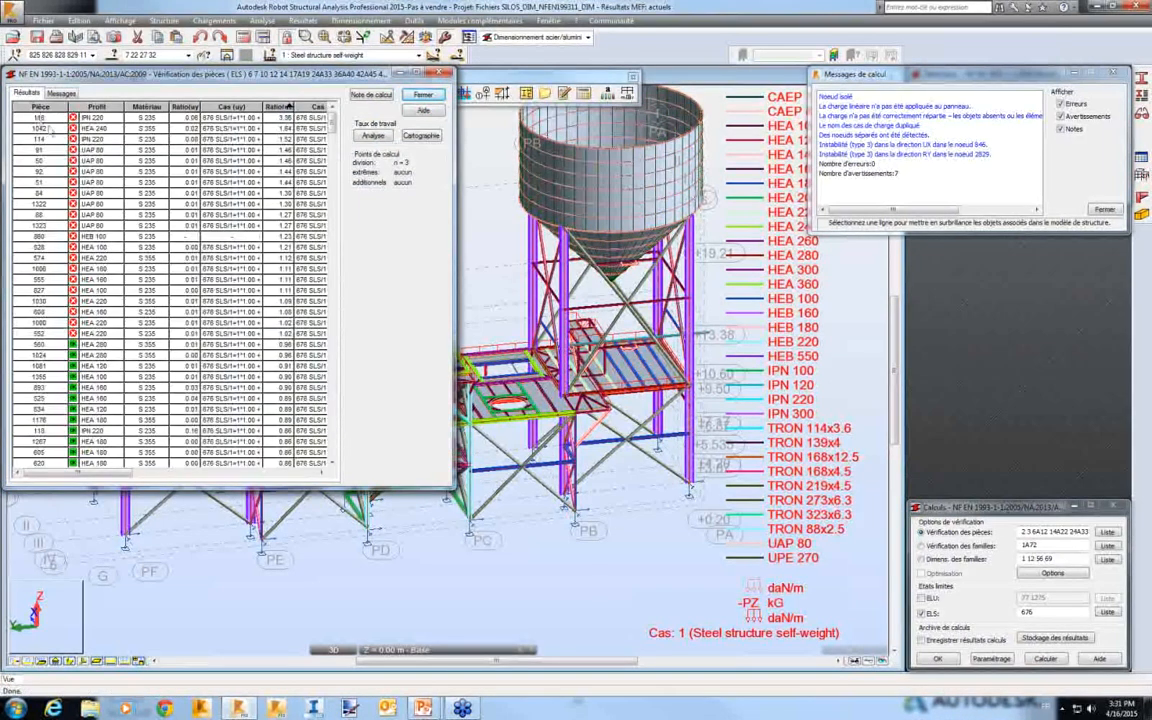
# Select the failing members in the ELS results, close the results without producing a calculation note, and show only these members in a separate view.
pyautogui.moveTo(47, 125); pyautogui.dragTo(332, 338)
pyautogui.click(373, 96)
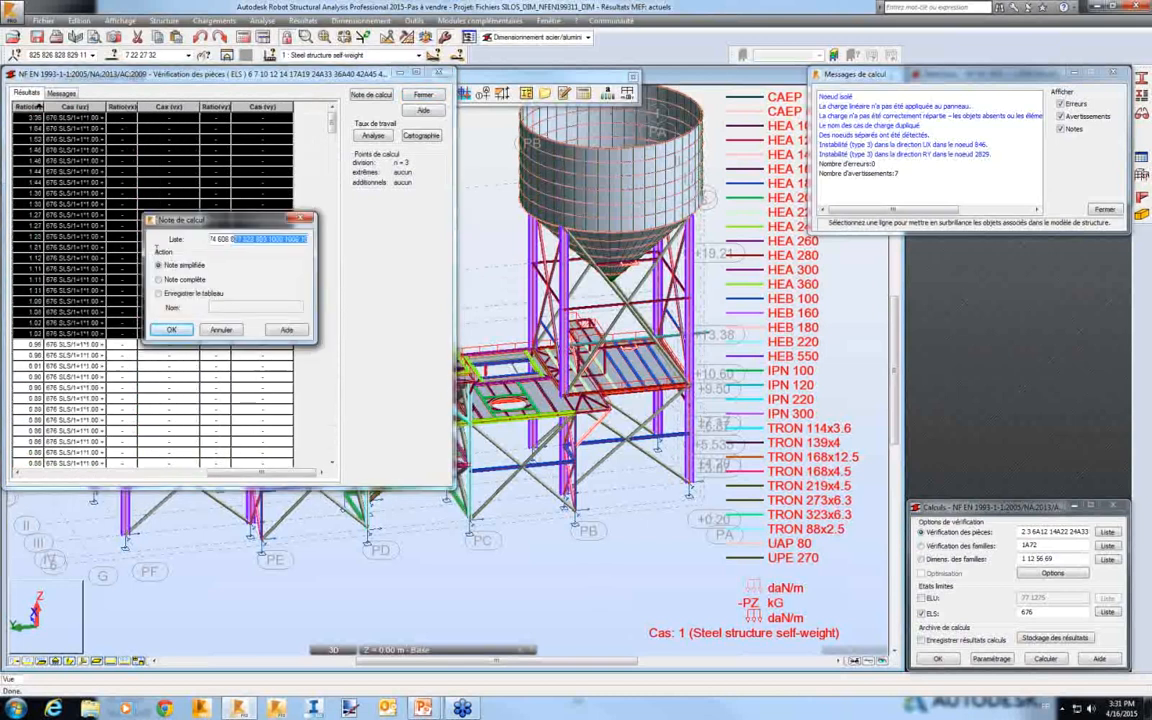
pyautogui.click(308, 217)
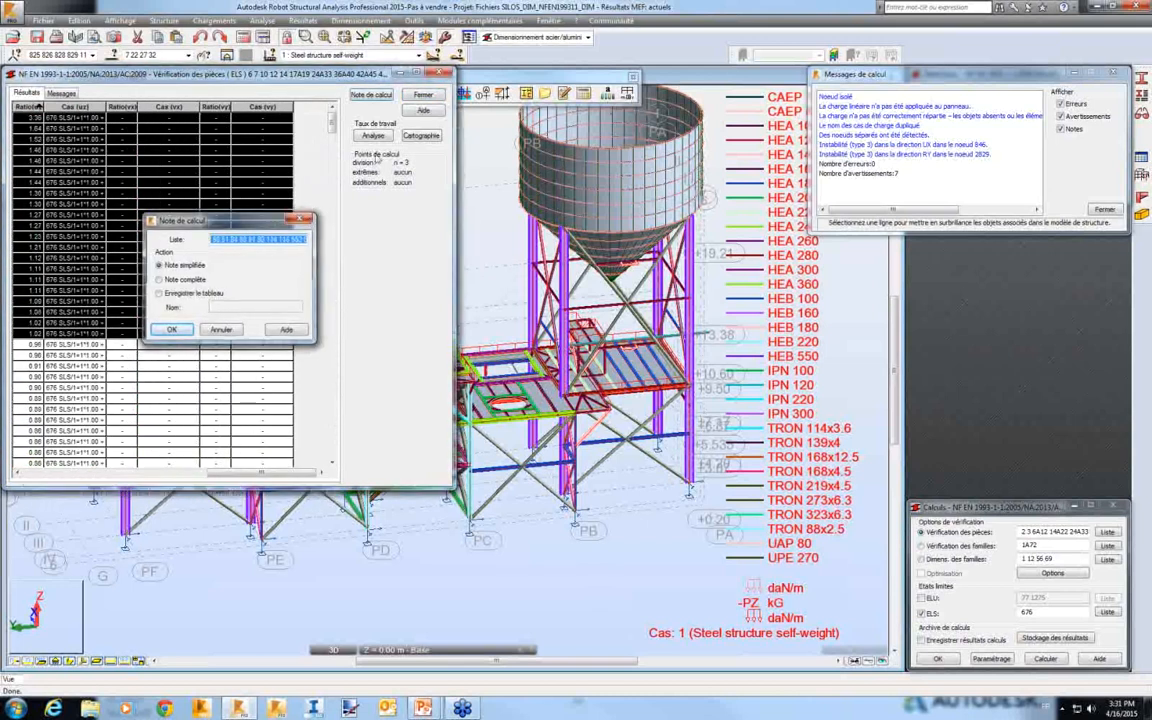
pyautogui.click(445, 74)
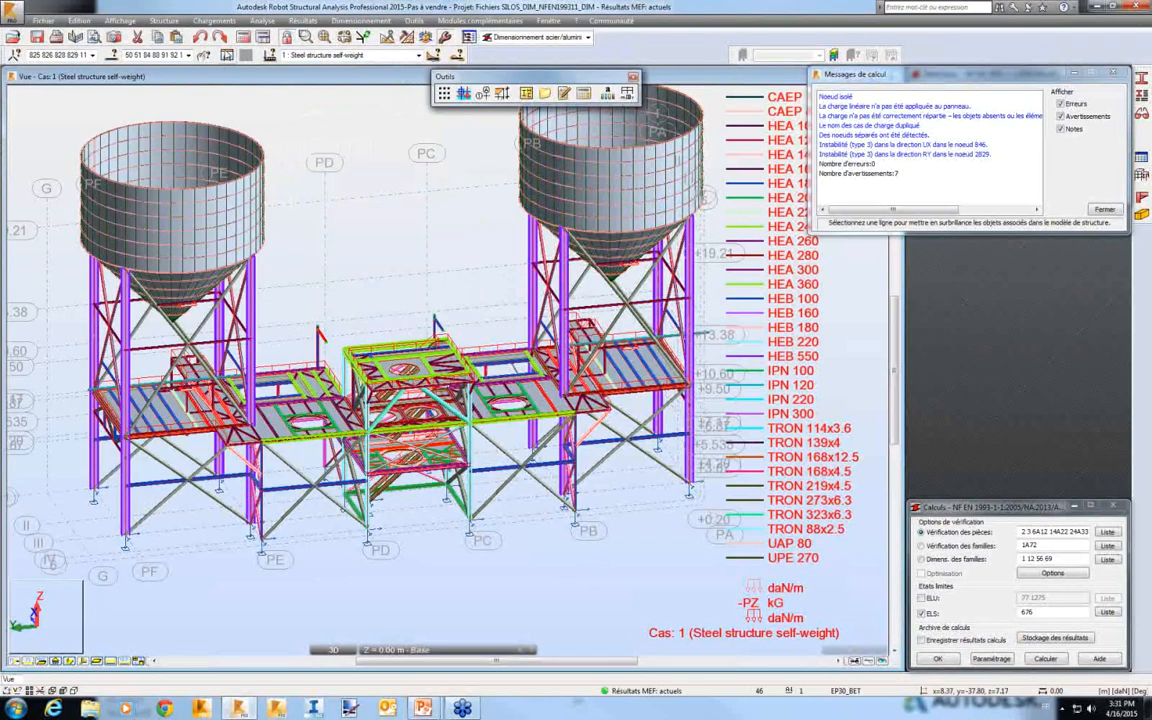
pyautogui.click(227, 56)
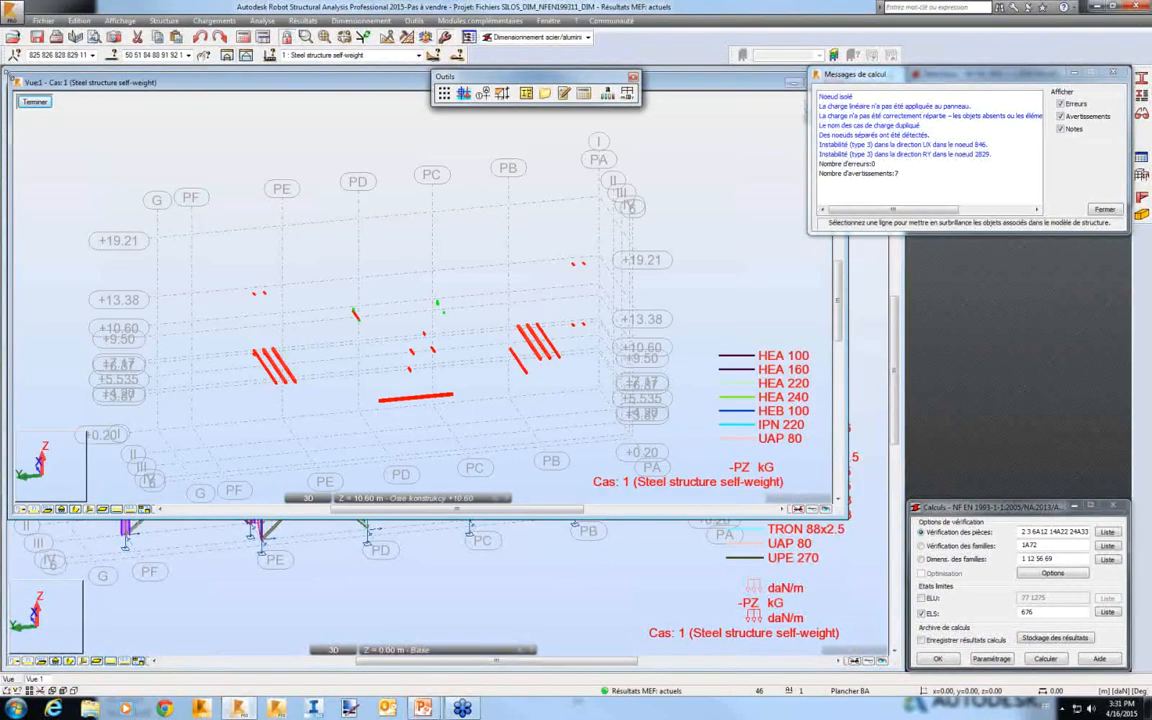
pyautogui.moveTo(29, 85)
pyautogui.mouseDown()
pyautogui.moveTo(312, 251)
pyautogui.moveTo(324, 427)
pyautogui.mouseUp()
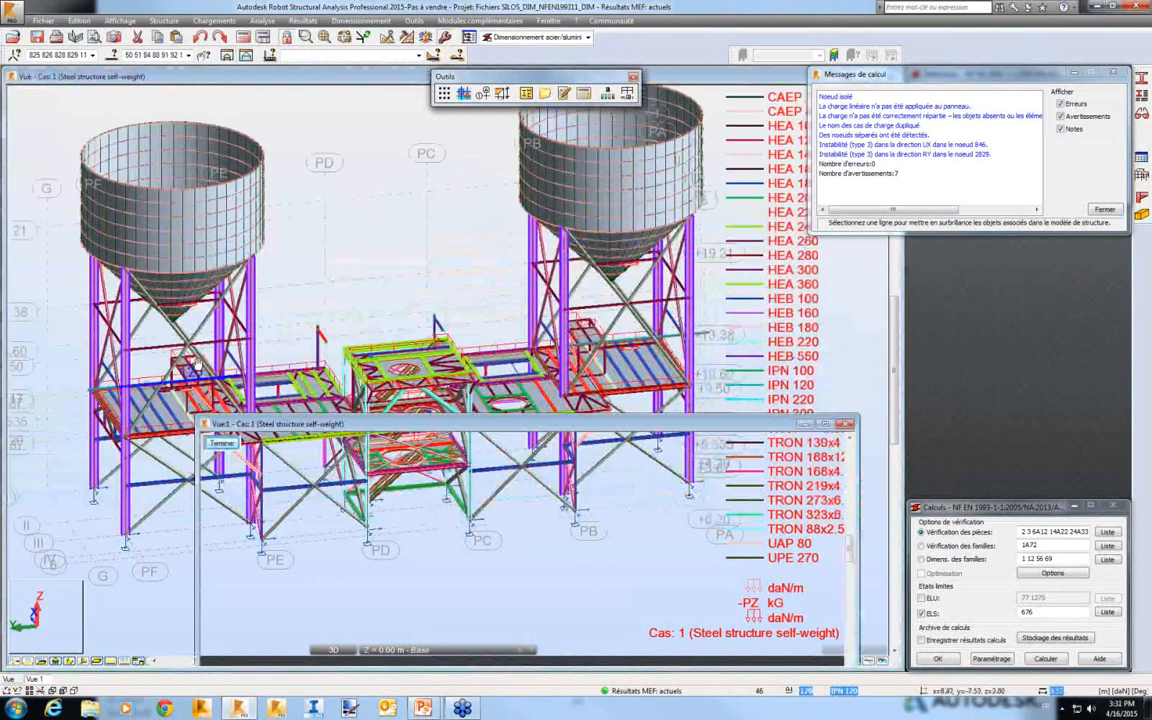
# Examine the platform beams and horizontal bracing beside the silo column up close in the full model view.
pyautogui.click(197, 370)
pyautogui.scroll(3, 200, 370)
pyautogui.scroll(3, 220, 370)
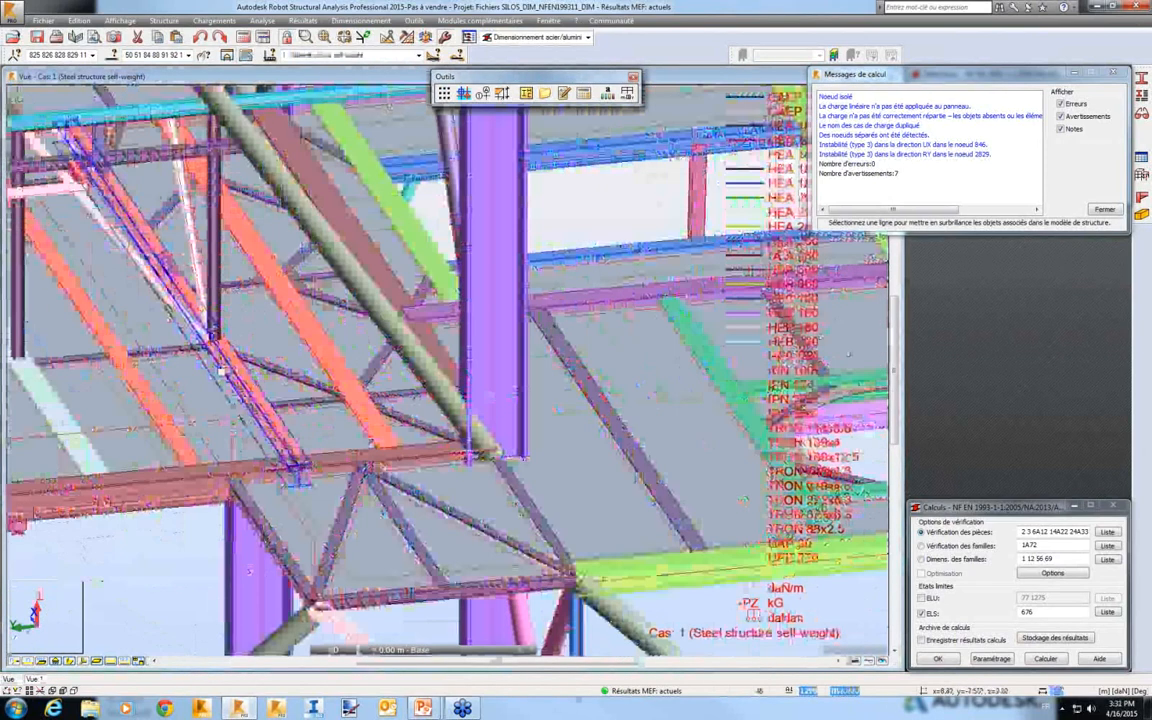
pyautogui.scroll(2, 290, 436)
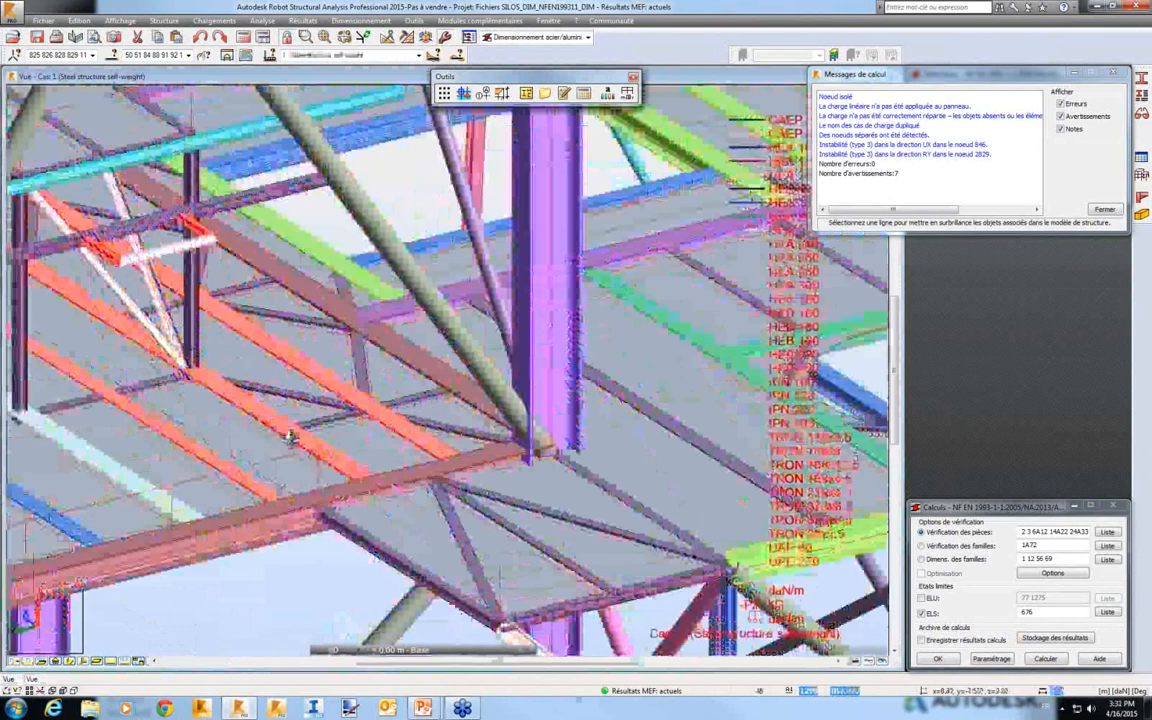
pyautogui.scroll(3, 418, 484)
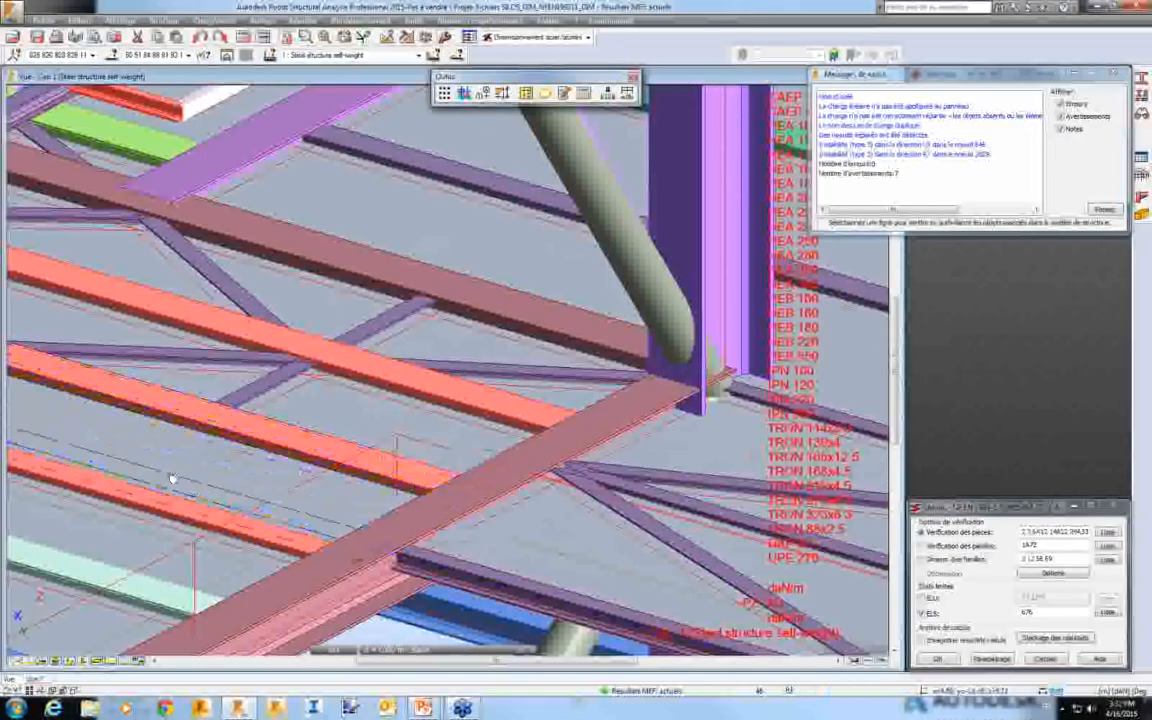
pyautogui.scroll(-1, 172, 473)
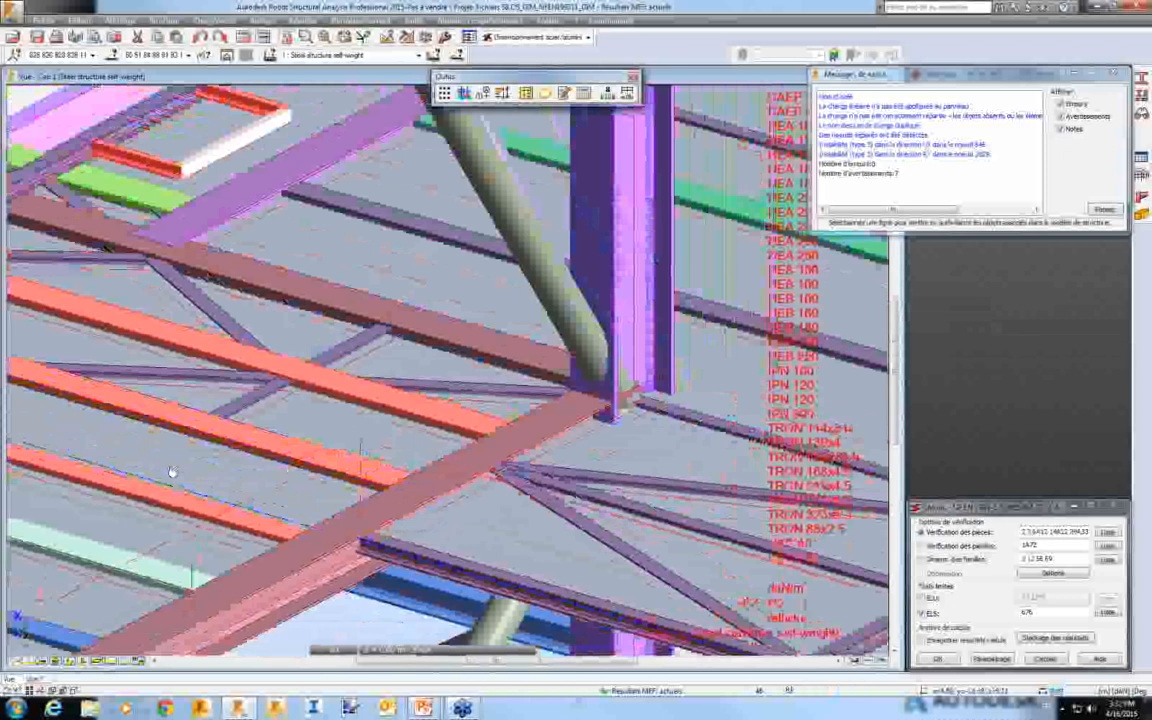
pyautogui.scroll(-1, 172, 463)
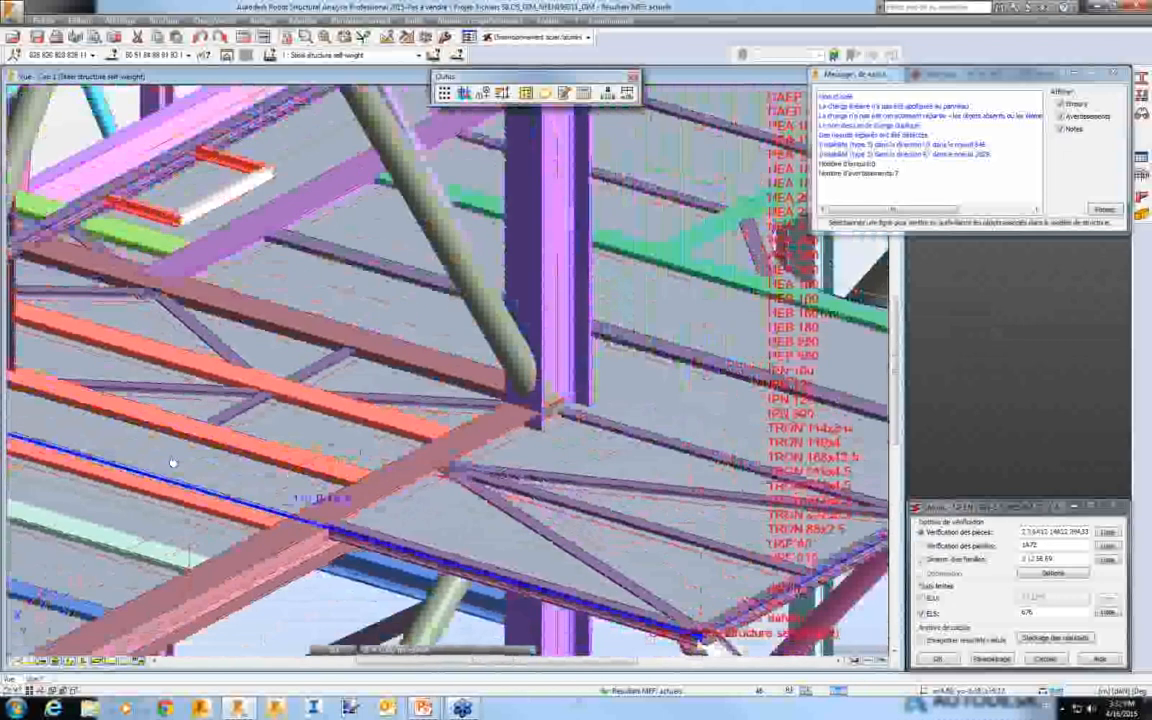
pyautogui.scroll(-1, 170, 462)
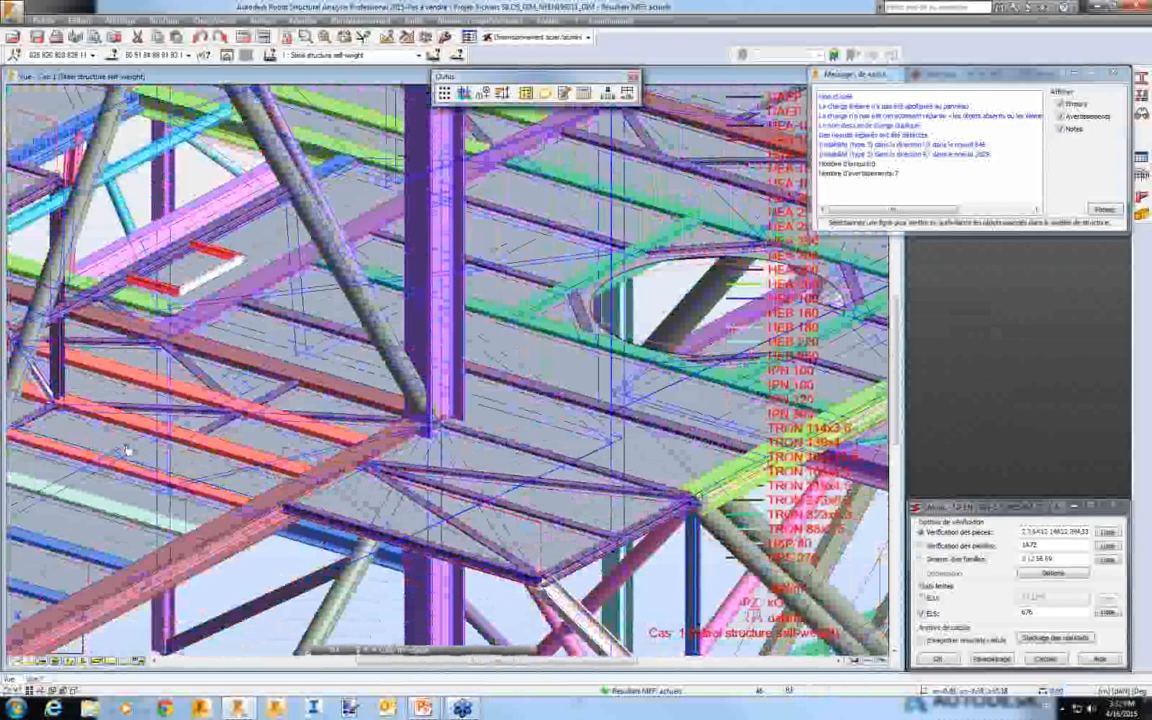
pyautogui.click(122, 442)
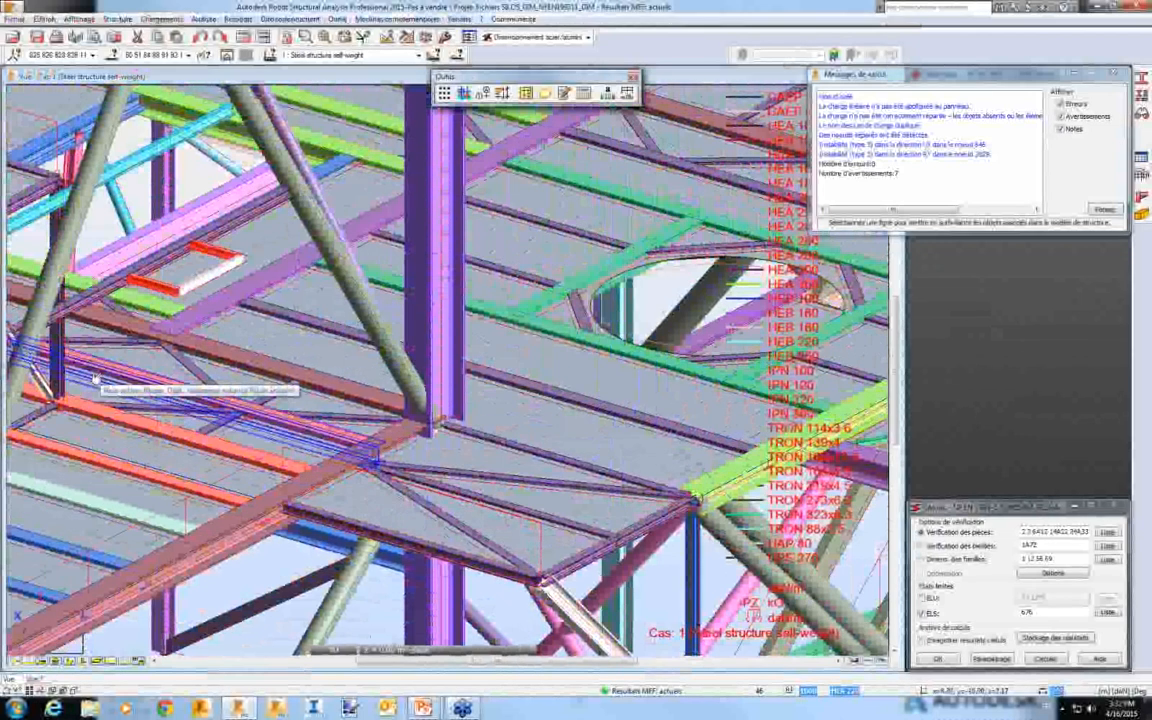
# Switch to the PowerPoint slide show and advance to the slide on members not verified for deflection or displacement.
pyautogui.hotkey('alt', 'Tab')
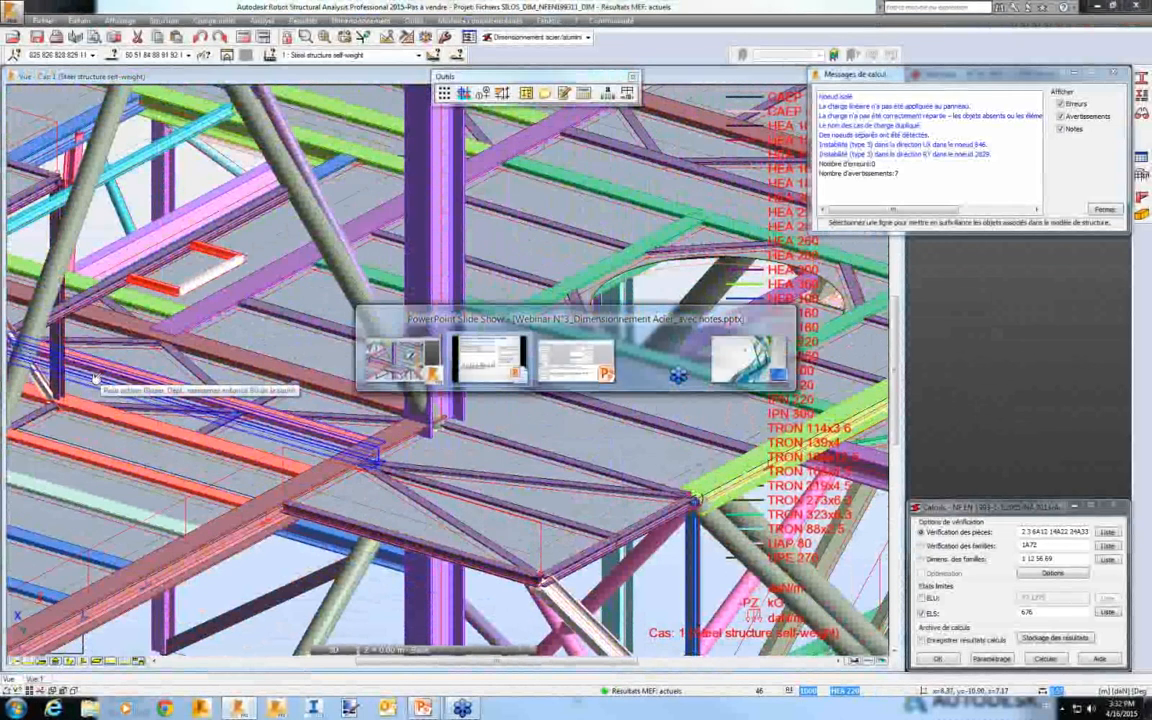
pyautogui.press('Right')
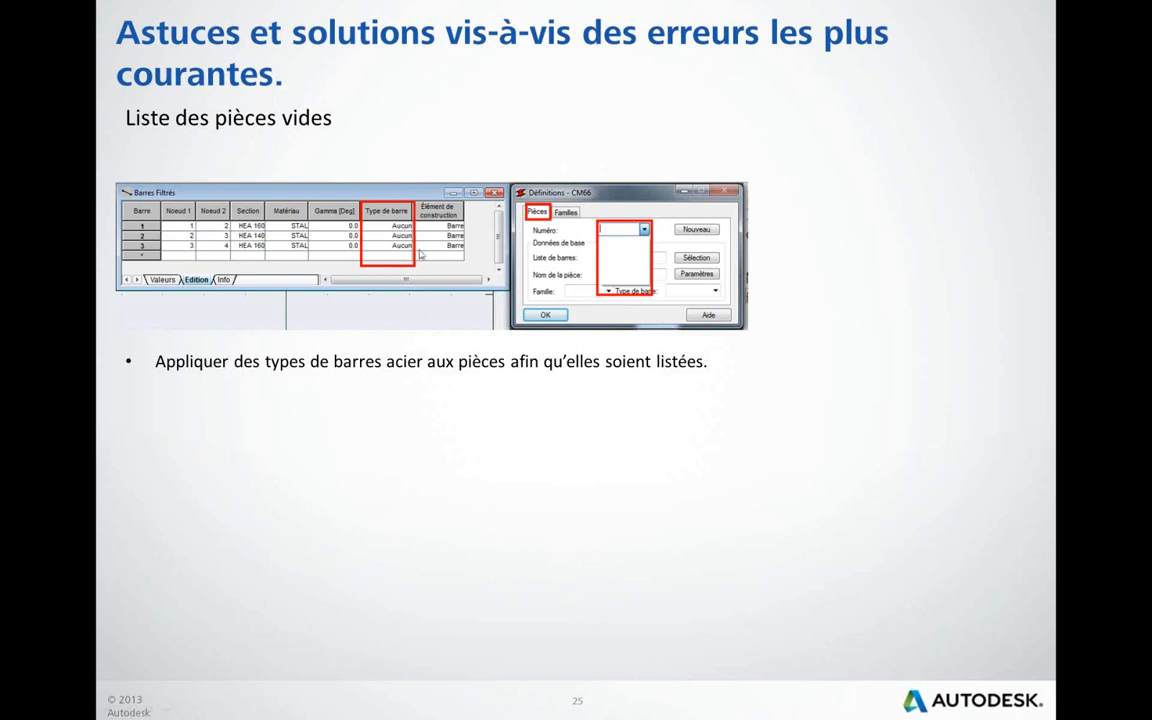
pyautogui.press('Right')
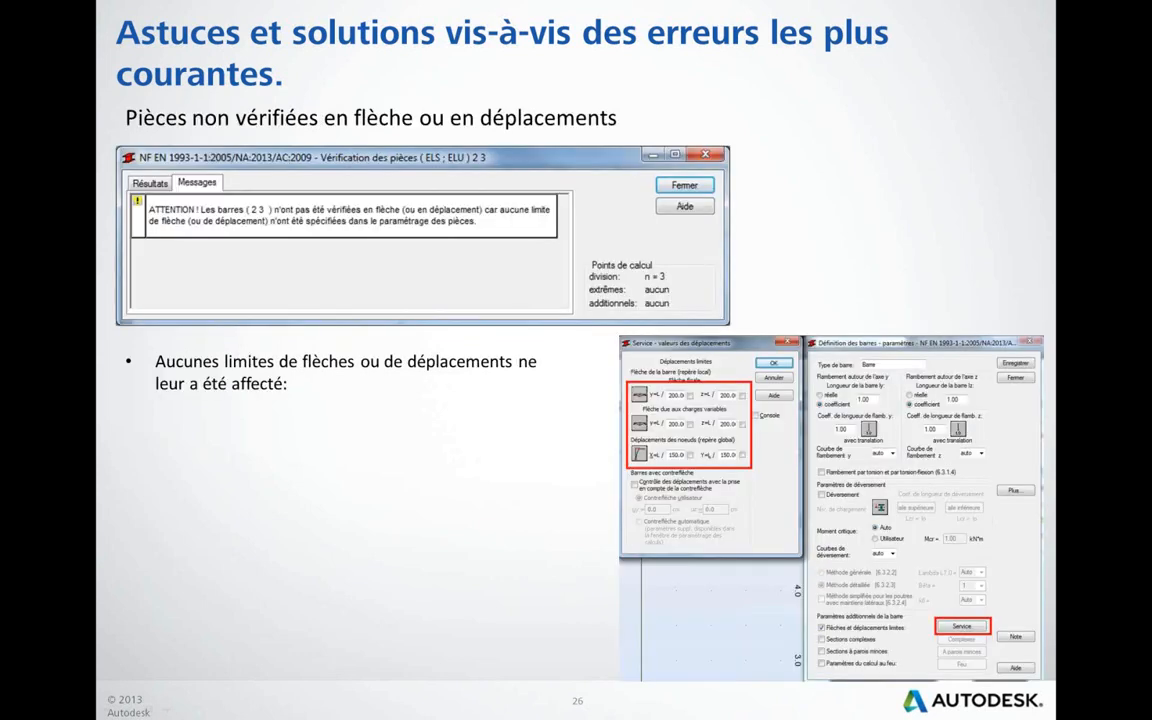
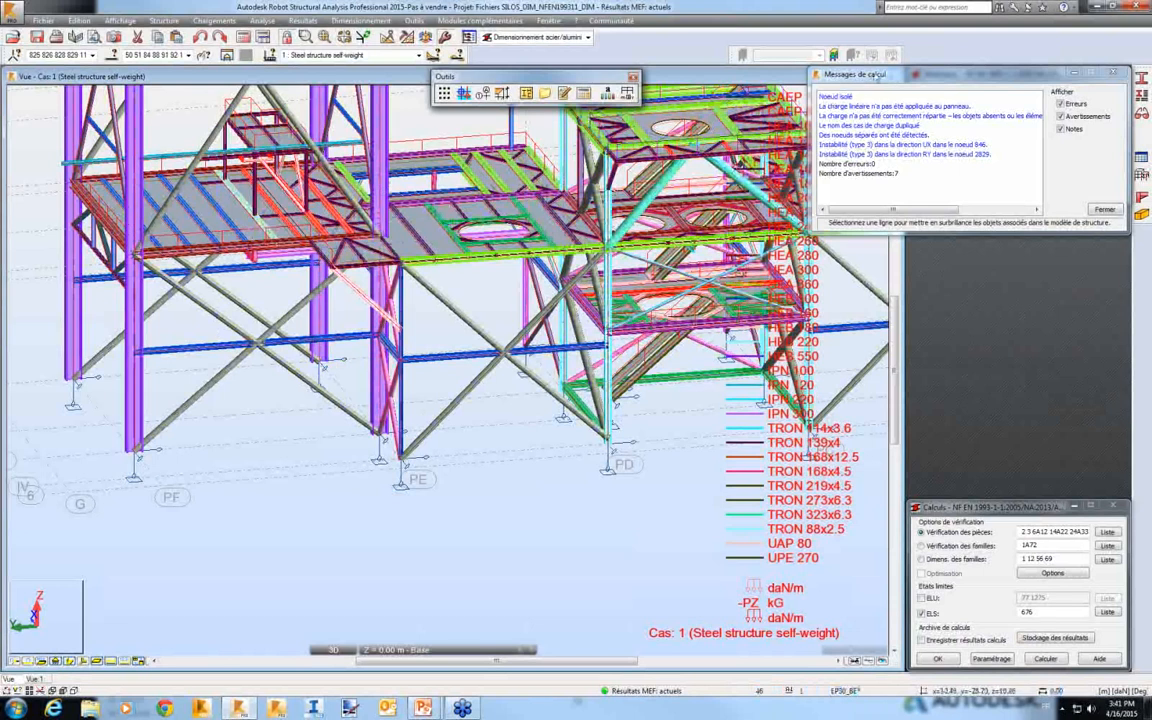
# Close the calculation messages and delete all steel member types that are unused in the project.
pyautogui.moveTo(877, 76); pyautogui.dragTo(770, 113)
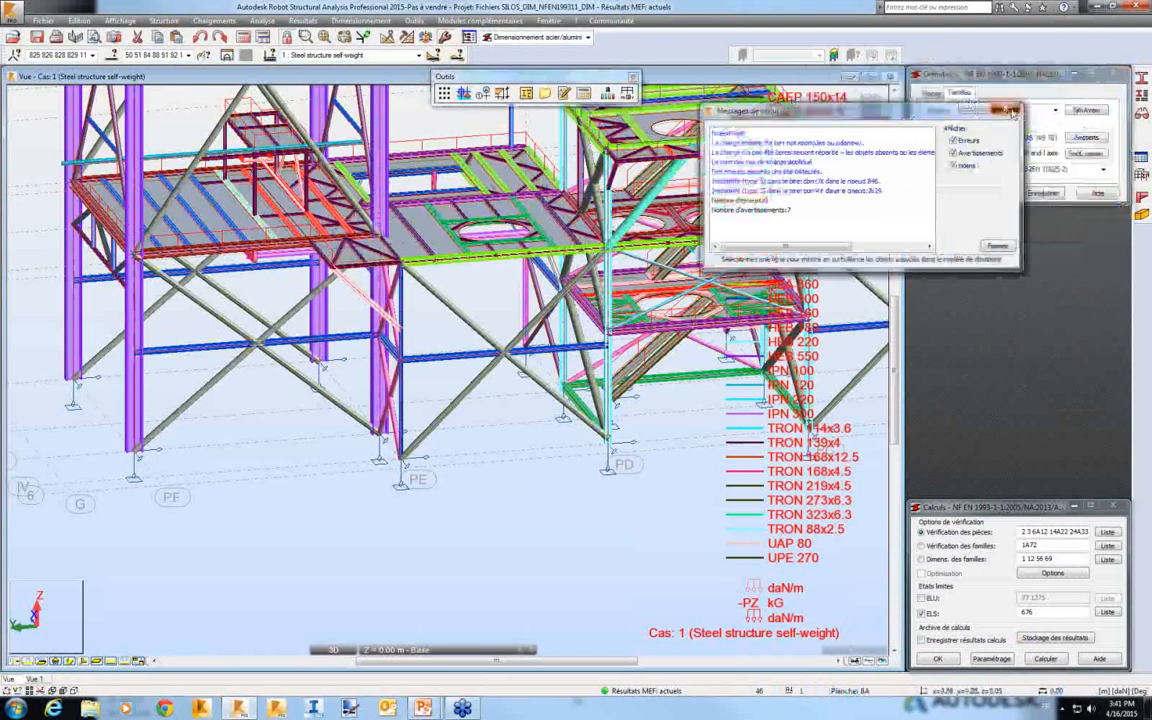
pyautogui.click(1012, 111)
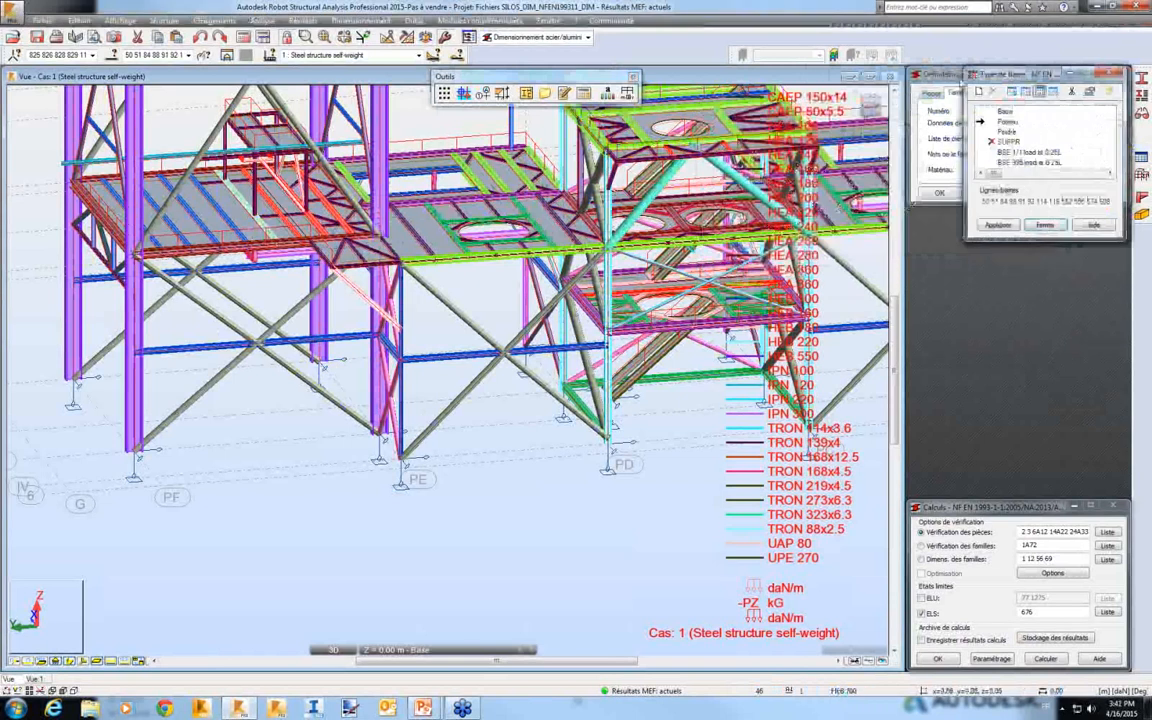
pyautogui.moveTo(1000, 74); pyautogui.dragTo(835, 91)
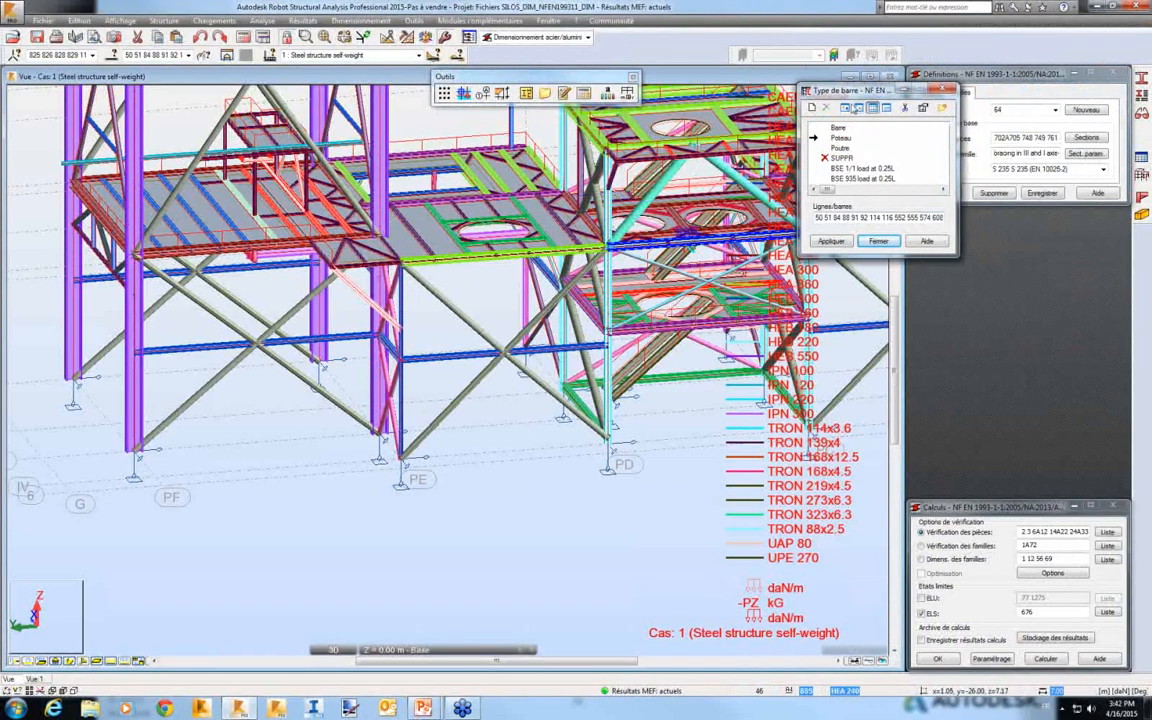
pyautogui.moveTo(836, 94); pyautogui.dragTo(761, 103)
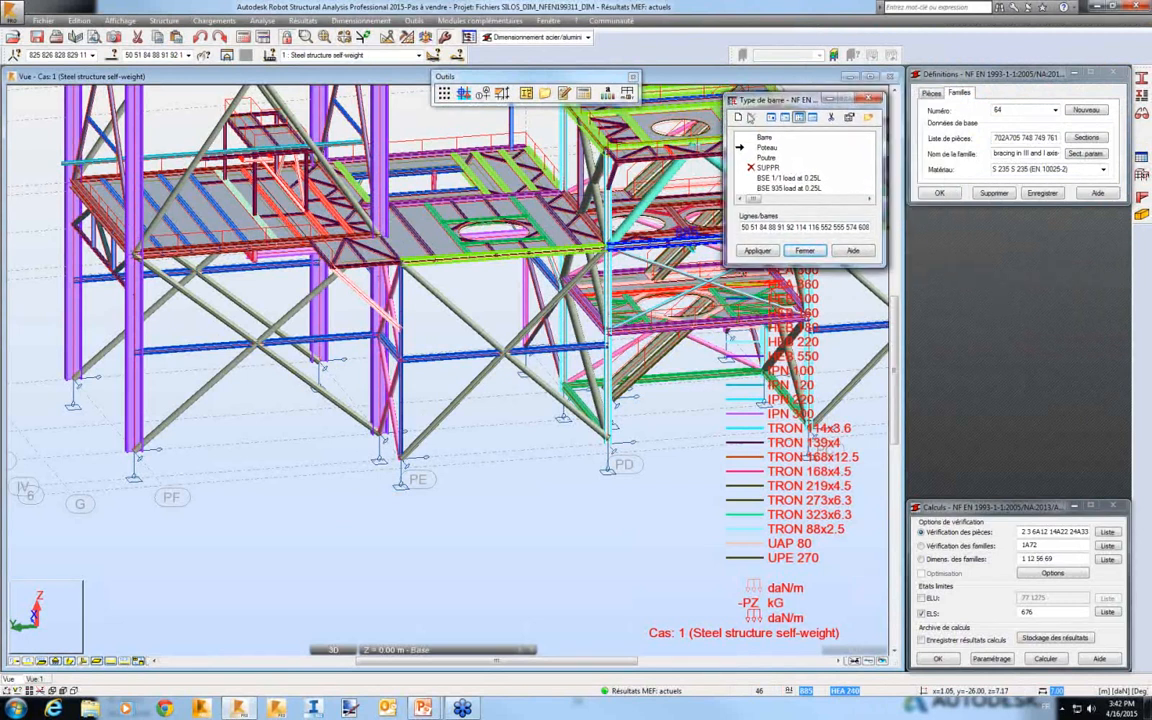
pyautogui.click(831, 118)
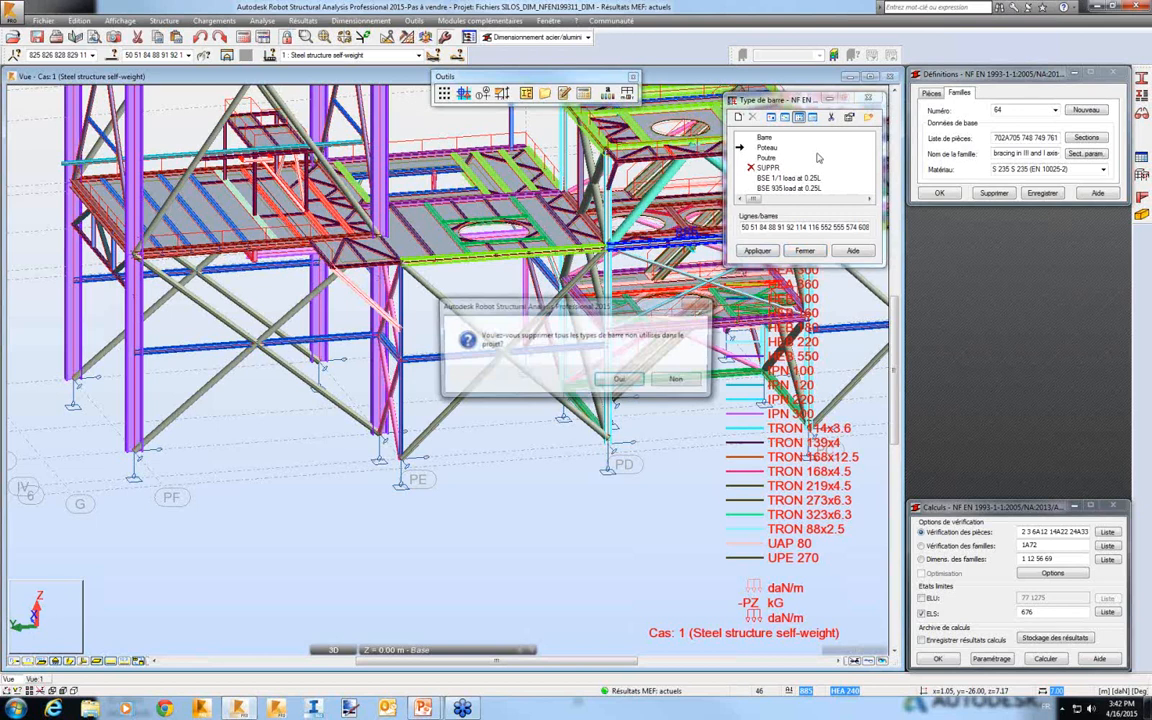
pyautogui.click(617, 381)
pyautogui.click(617, 381)
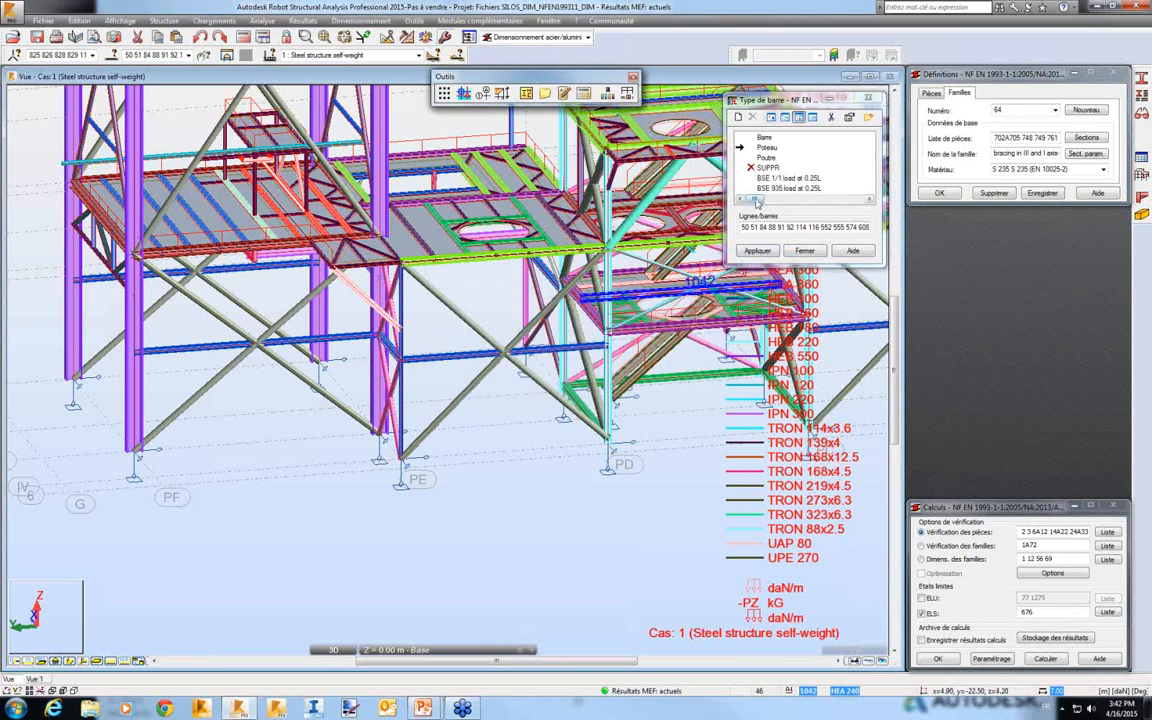
# Create a new steel member type named "Mon type de barre", keeping its default buckling and service parameters.
pyautogui.moveTo(755, 199)
pyautogui.mouseDown()
pyautogui.moveTo(777, 199)
pyautogui.moveTo(752, 199)
pyautogui.mouseUp()
pyautogui.click(739, 119)
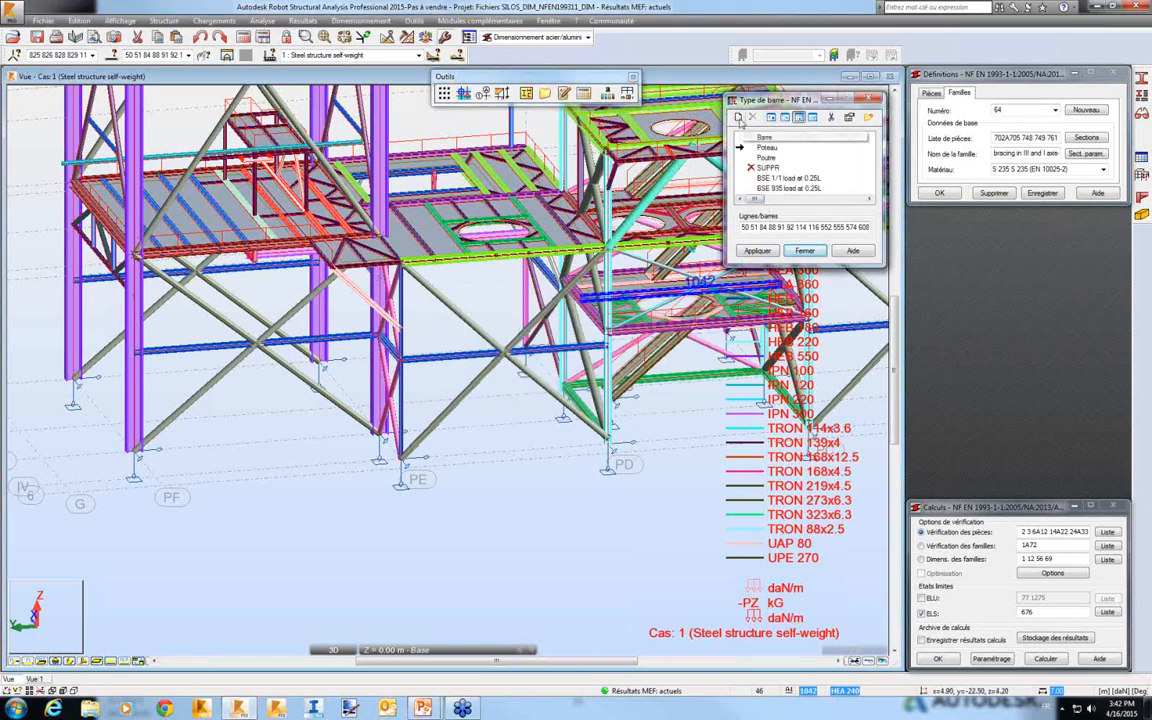
pyautogui.doubleClick(753, 147)
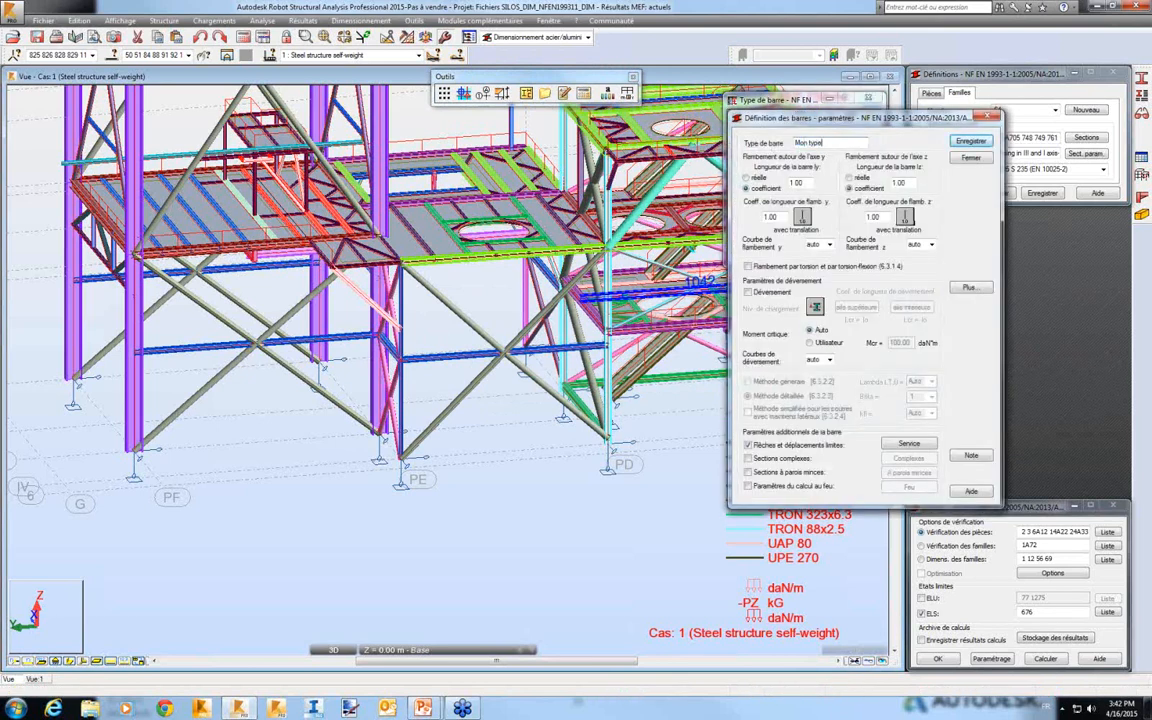
pyautogui.write('Mon type de barre')
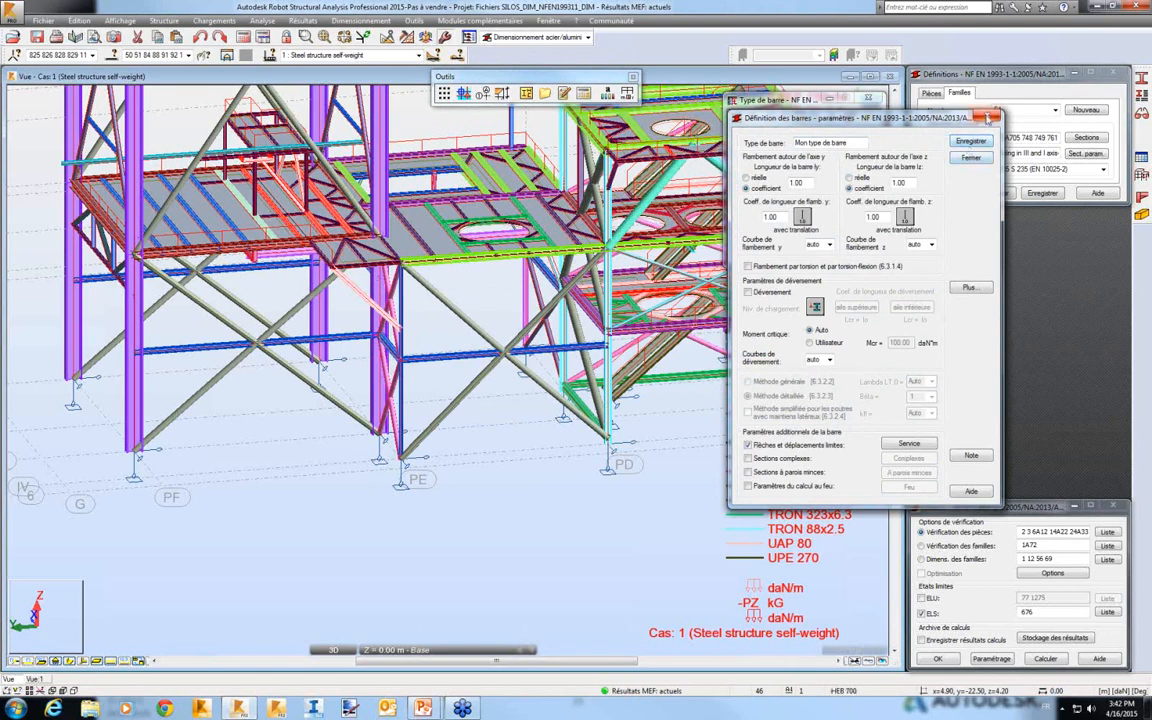
pyautogui.click(986, 117)
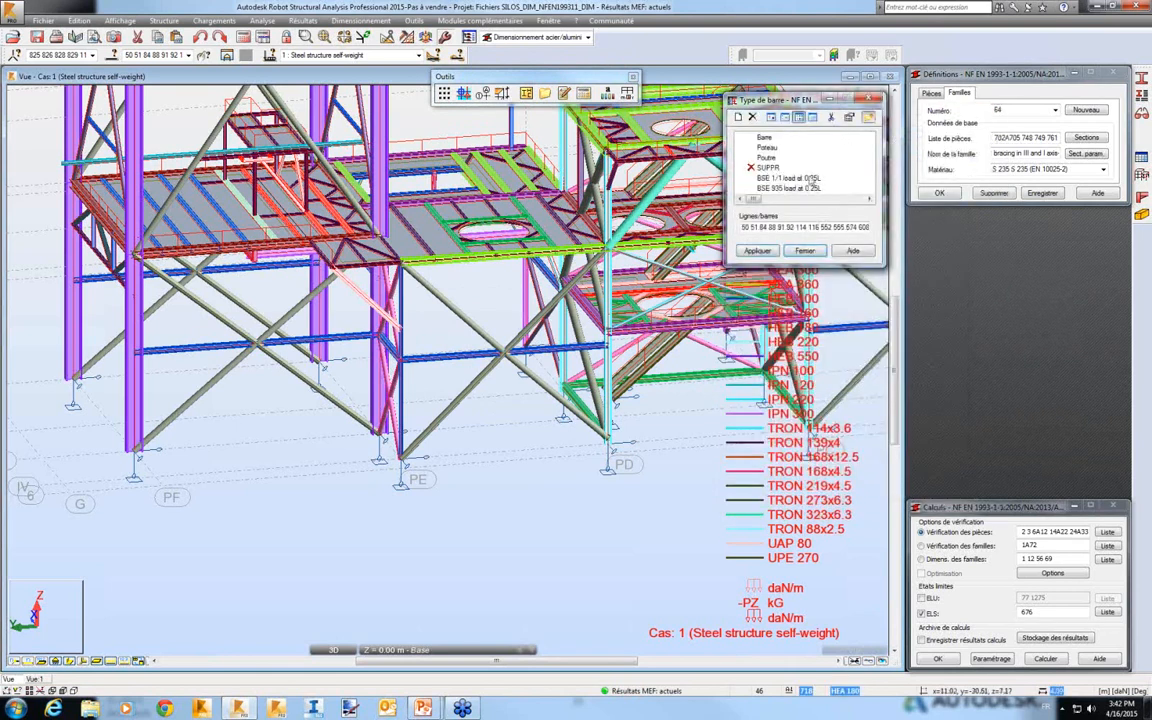
# Add the "Mon type de barre" label from the current project to the user labels in the label manager.
pyautogui.click(868, 117)
pyautogui.moveTo(1006, 247); pyautogui.dragTo(1070, 239)
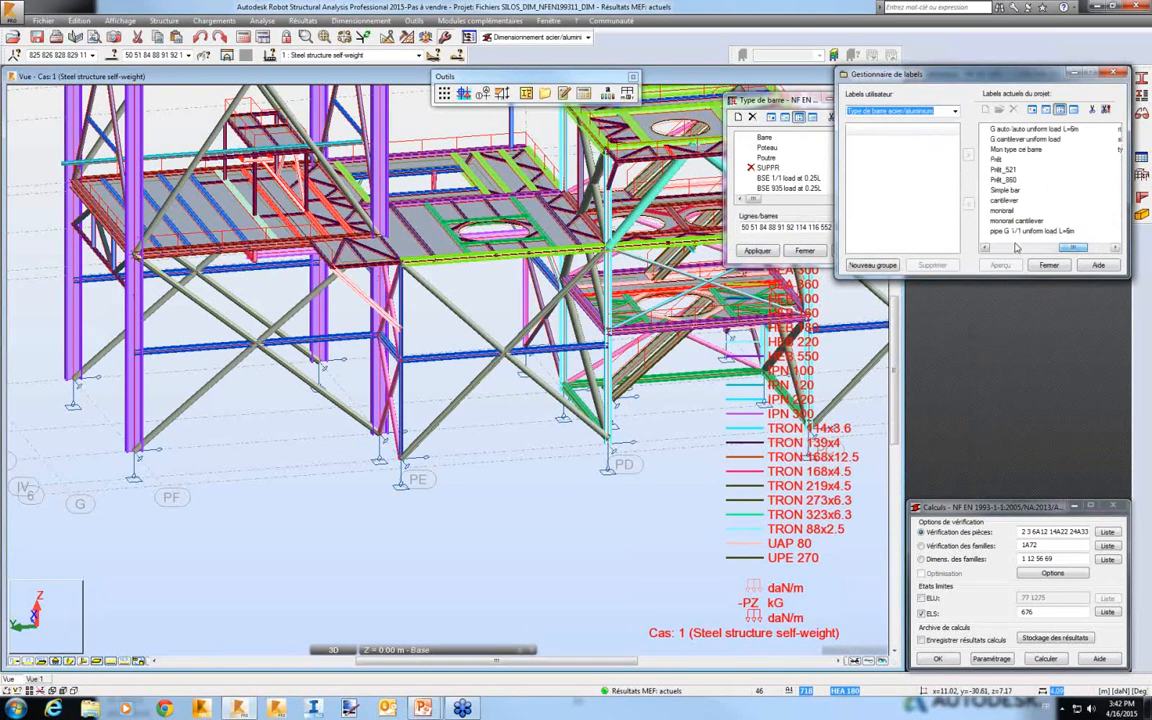
pyautogui.click(1018, 149)
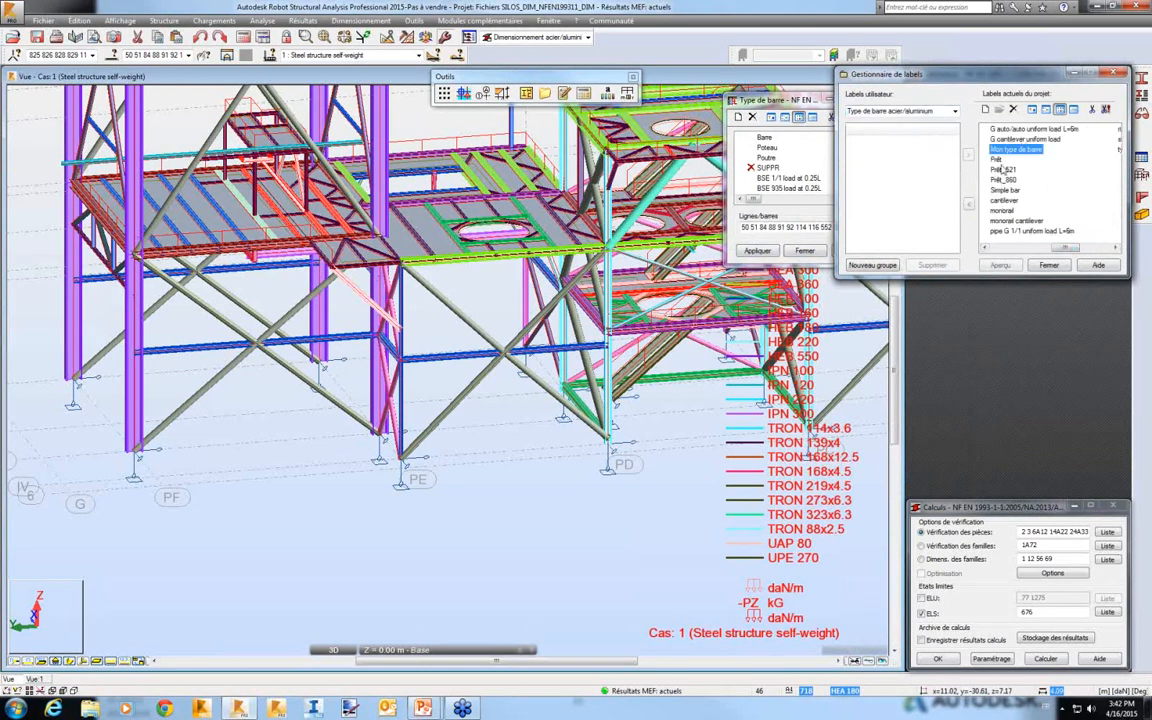
pyautogui.click(969, 205)
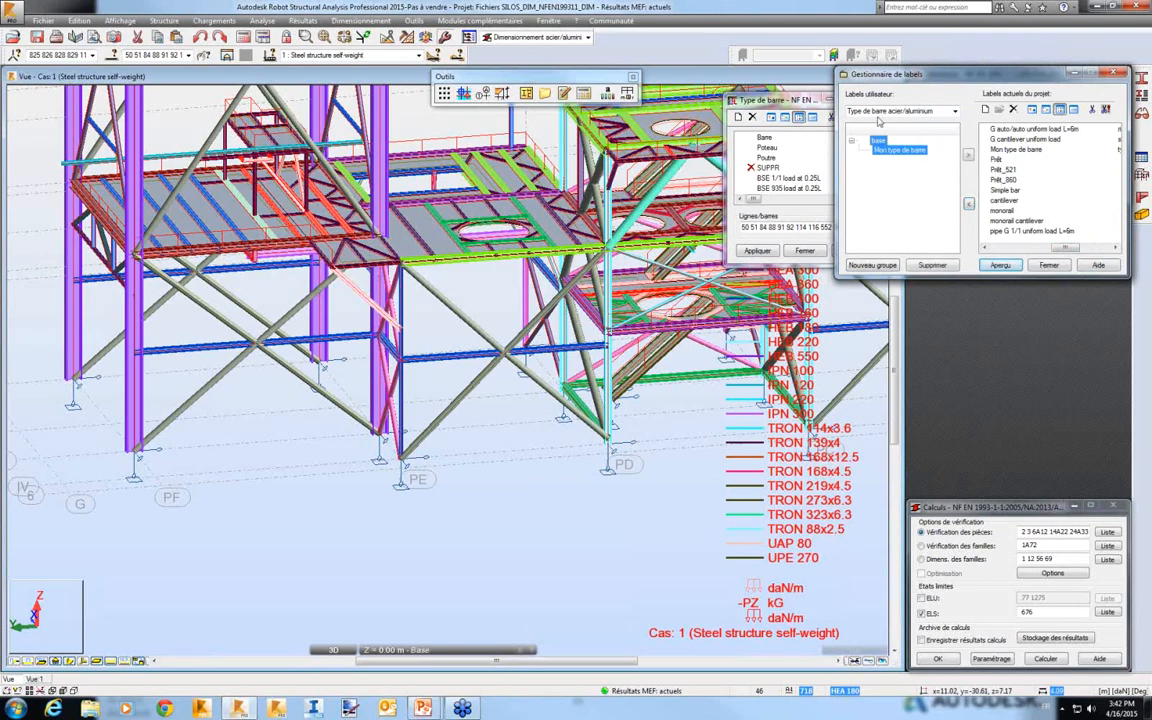
pyautogui.click(1045, 266)
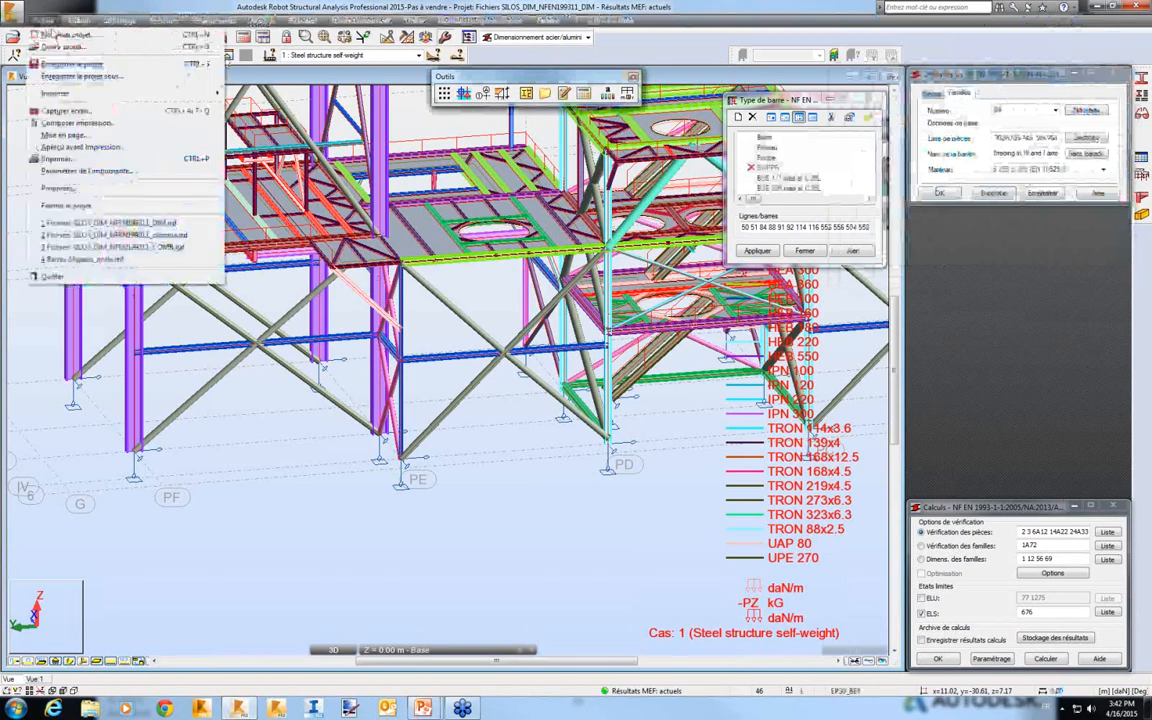
# Start a new project without saving the changes to the silo project.
pyautogui.click(80, 36)
pyautogui.click(615, 467)
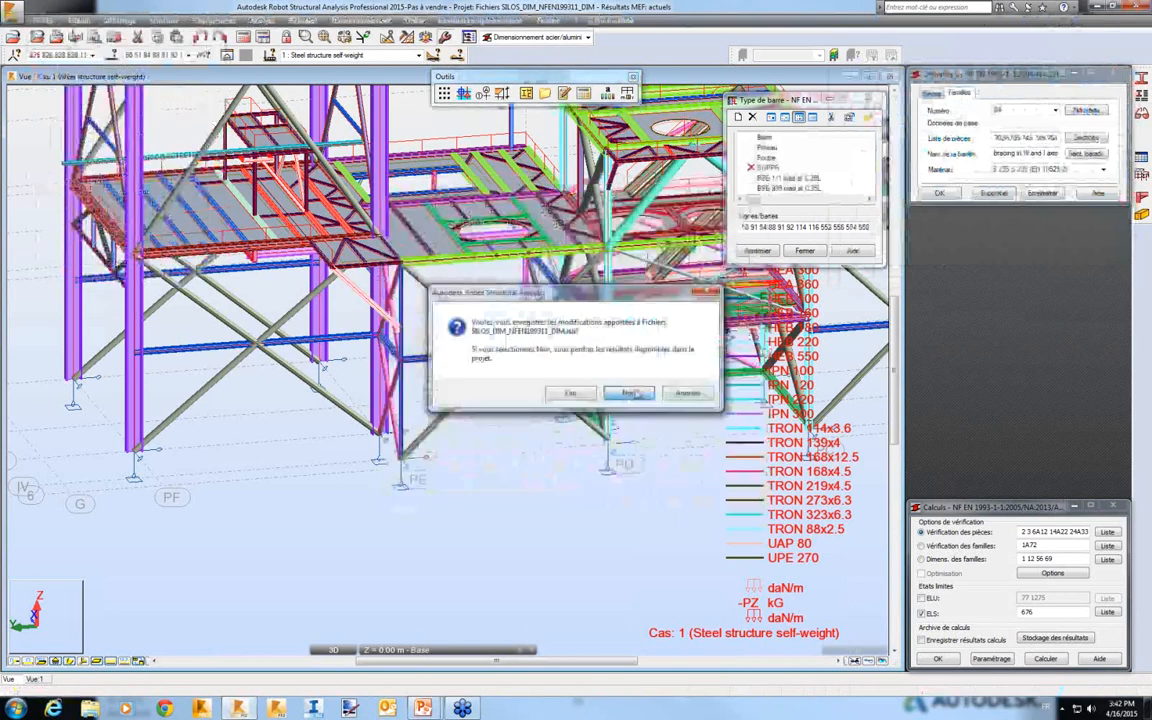
pyautogui.click(632, 391)
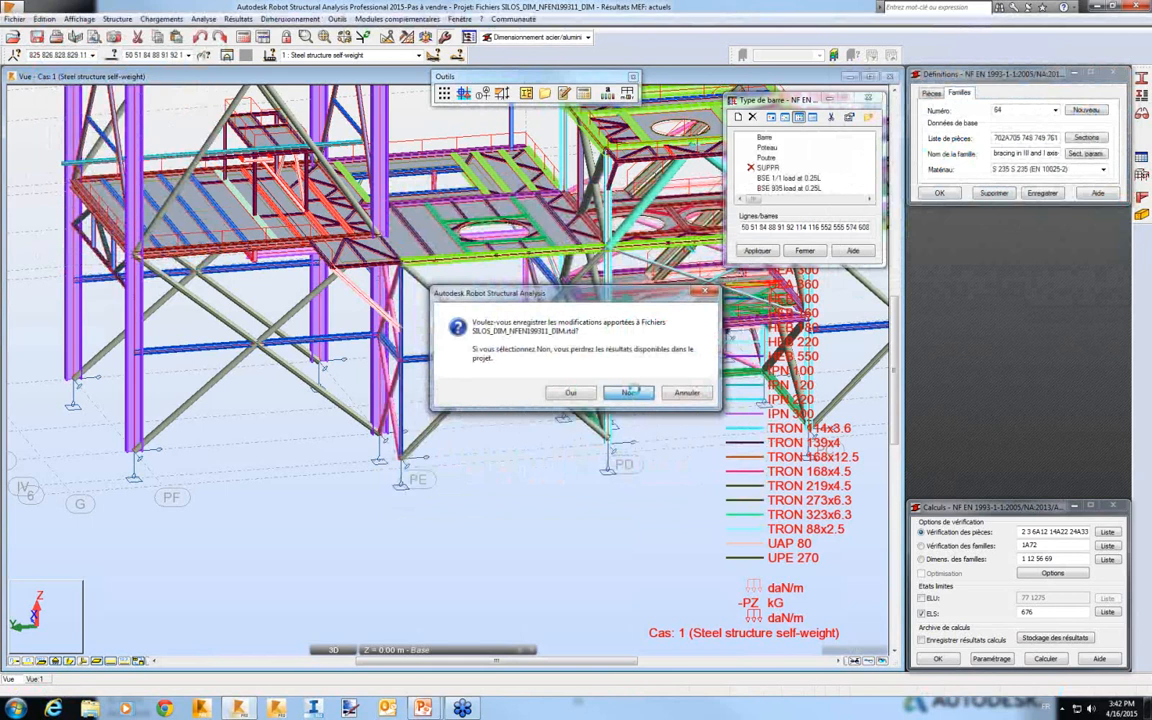
pyautogui.click(630, 392)
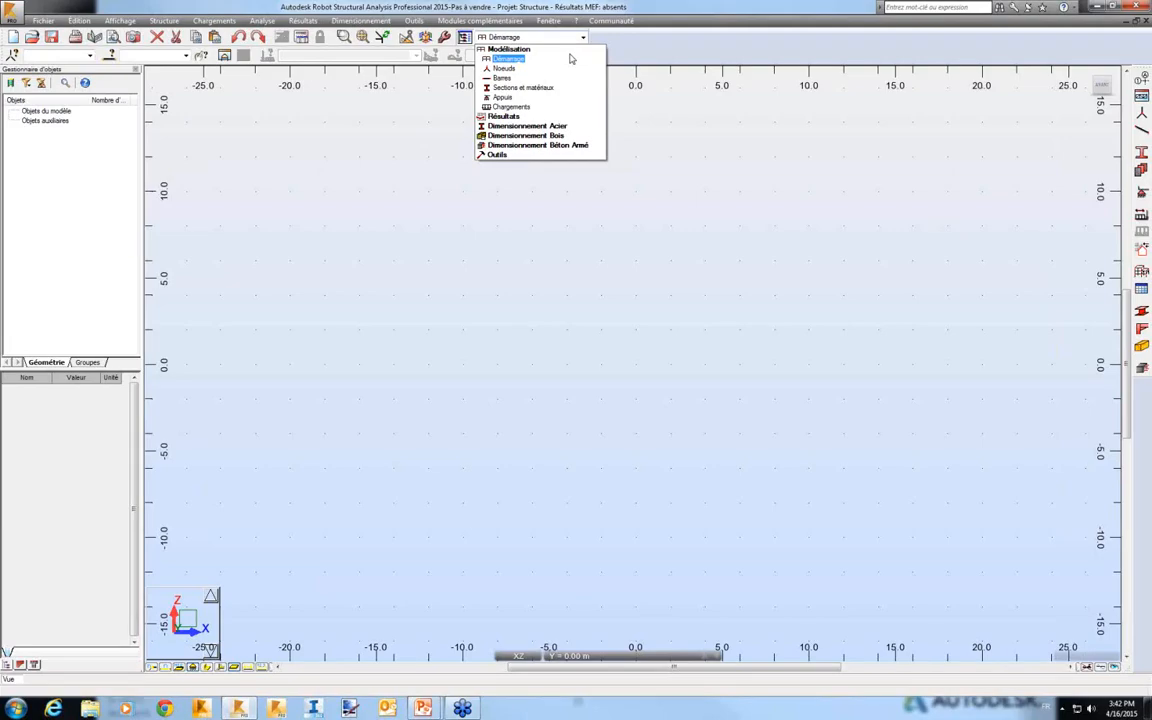
# Set the new project to the steel design layout and view the user's steel member types in the label manager.
pyautogui.click(527, 126)
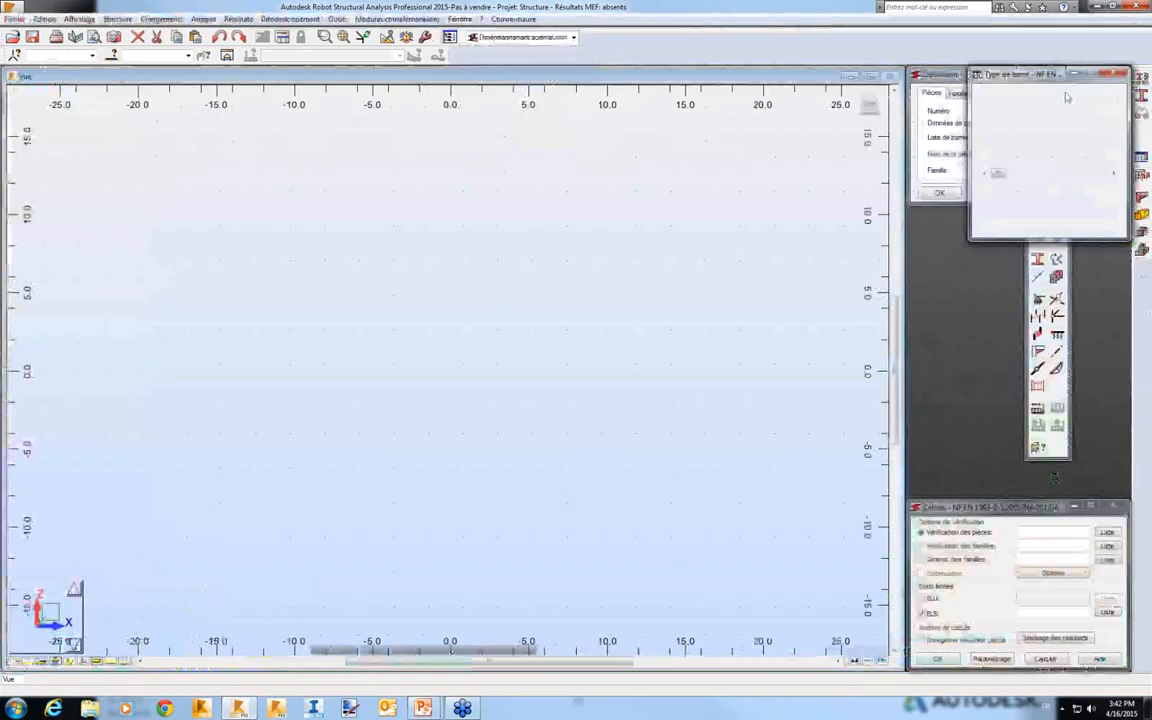
pyautogui.click(1098, 96)
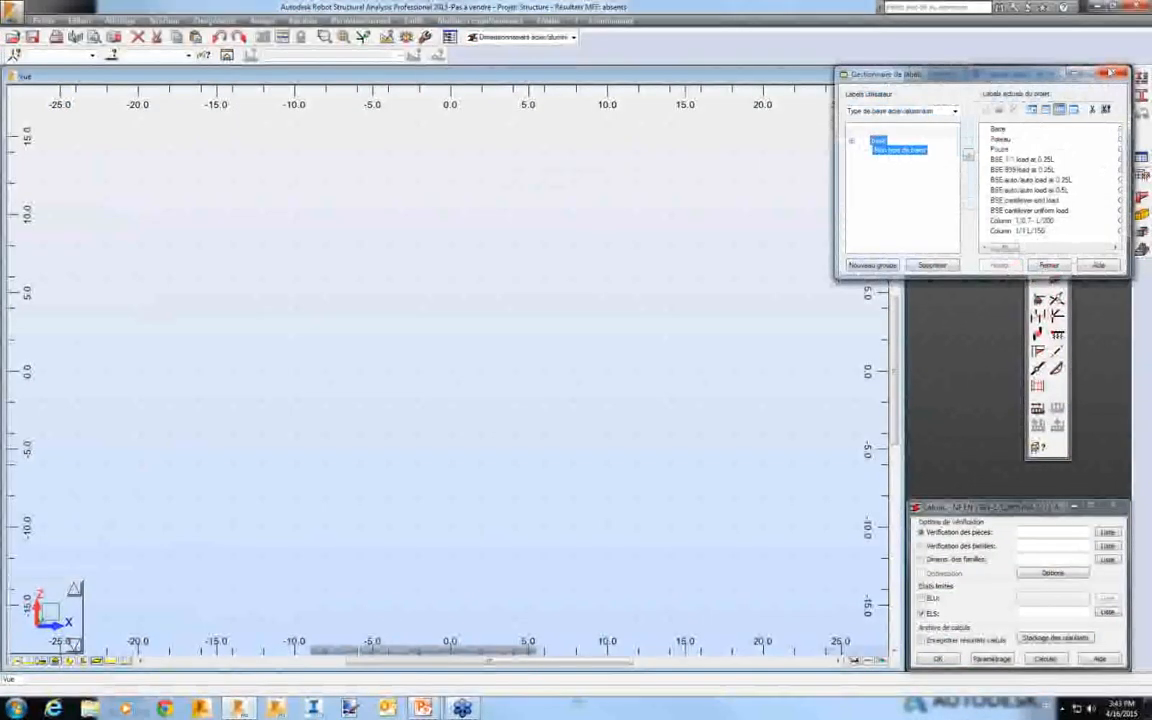
# Close the label manager and reopen the recent project SILOS_DIM_NFEN199311_DIM.rtd.
pyautogui.click(1110, 73)
pyautogui.click(43, 20)
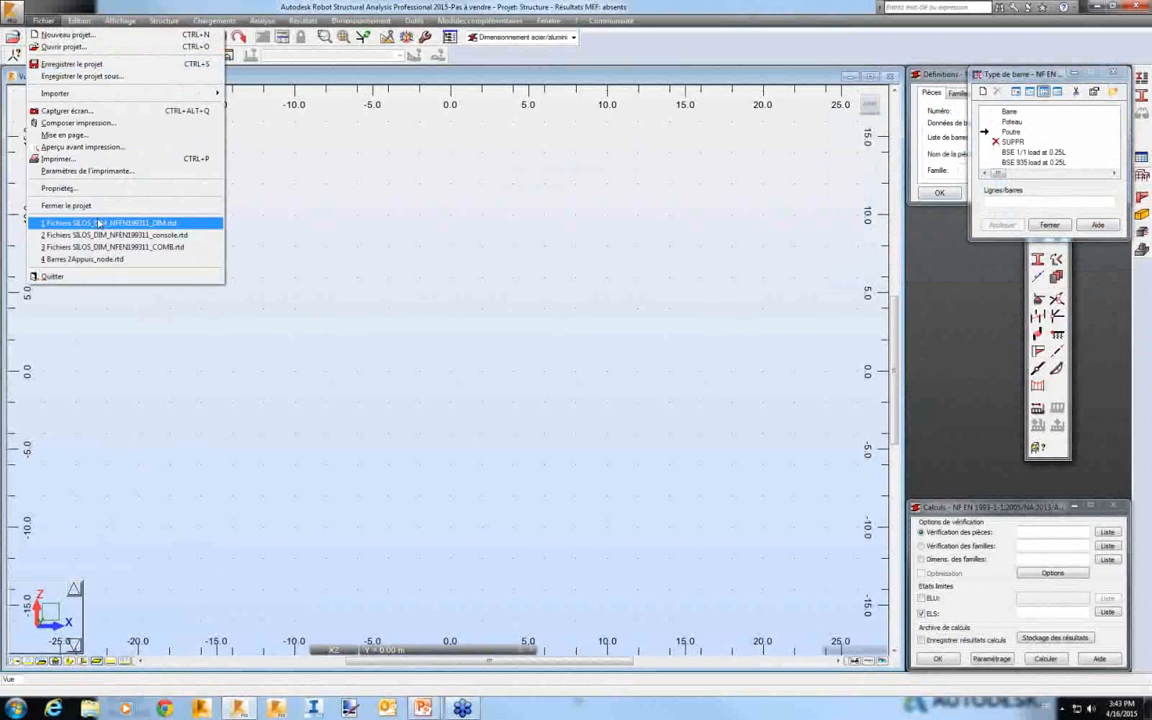
pyautogui.click(98, 222)
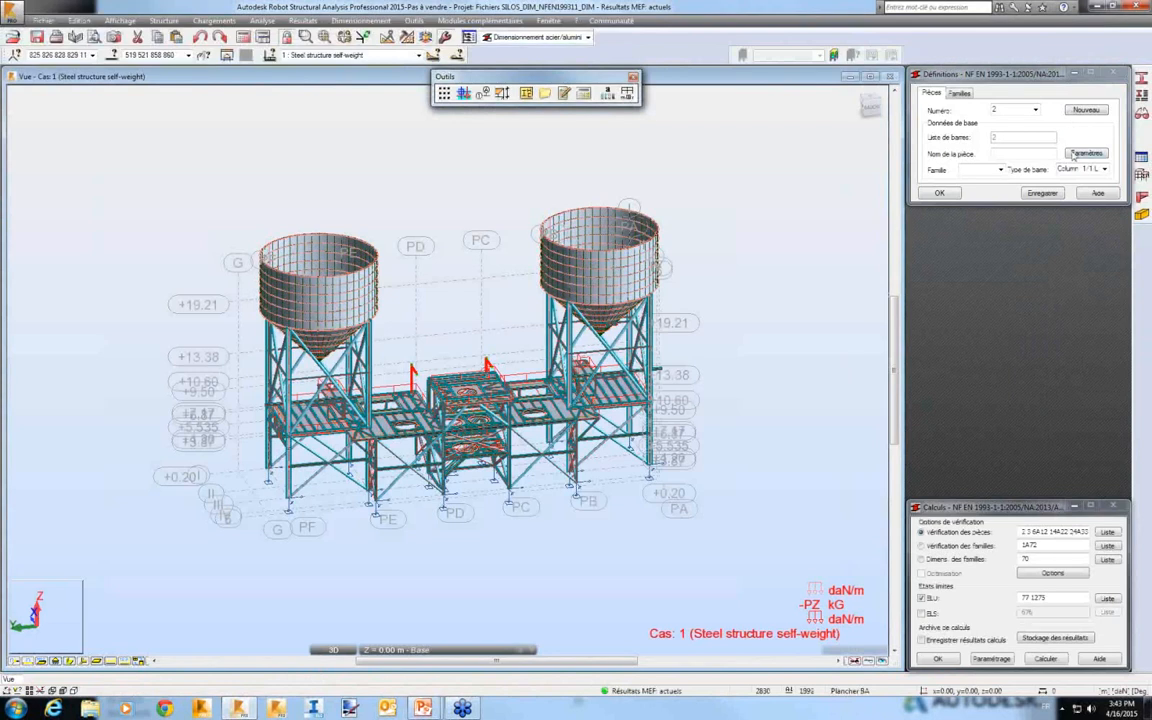
# Review the design parameters of member 2's type Column 1/1 L/200, including the available buckling conditions, without changing them.
pyautogui.click(1073, 155)
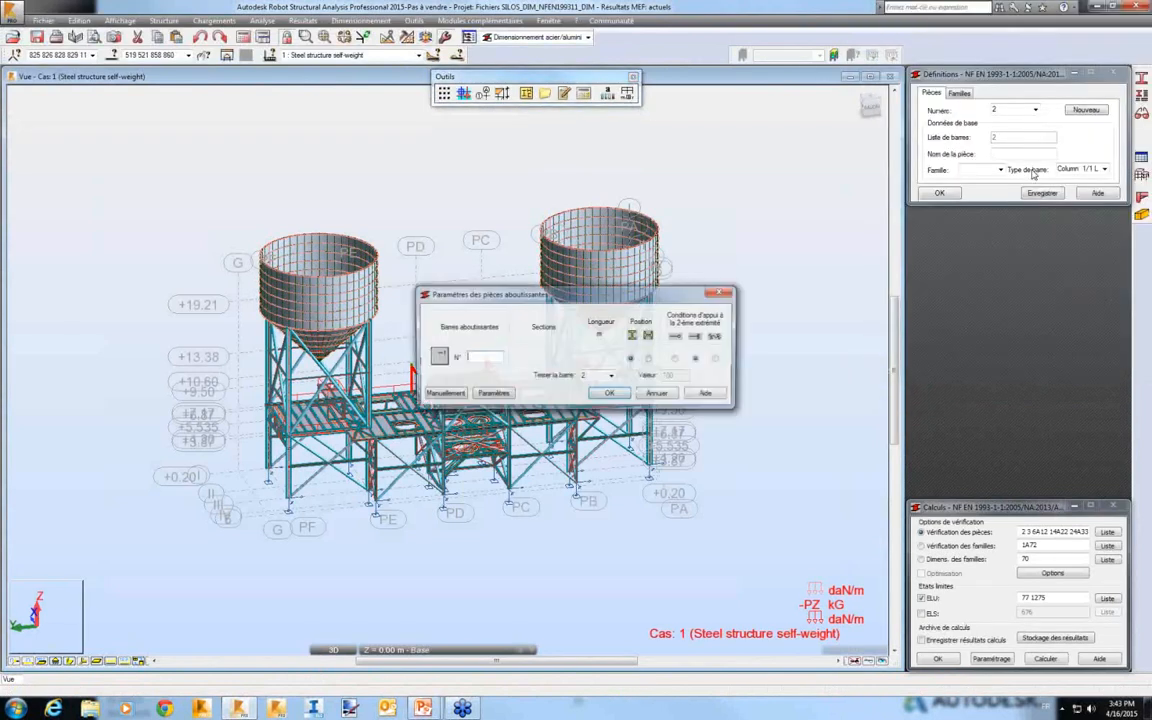
pyautogui.click(731, 294)
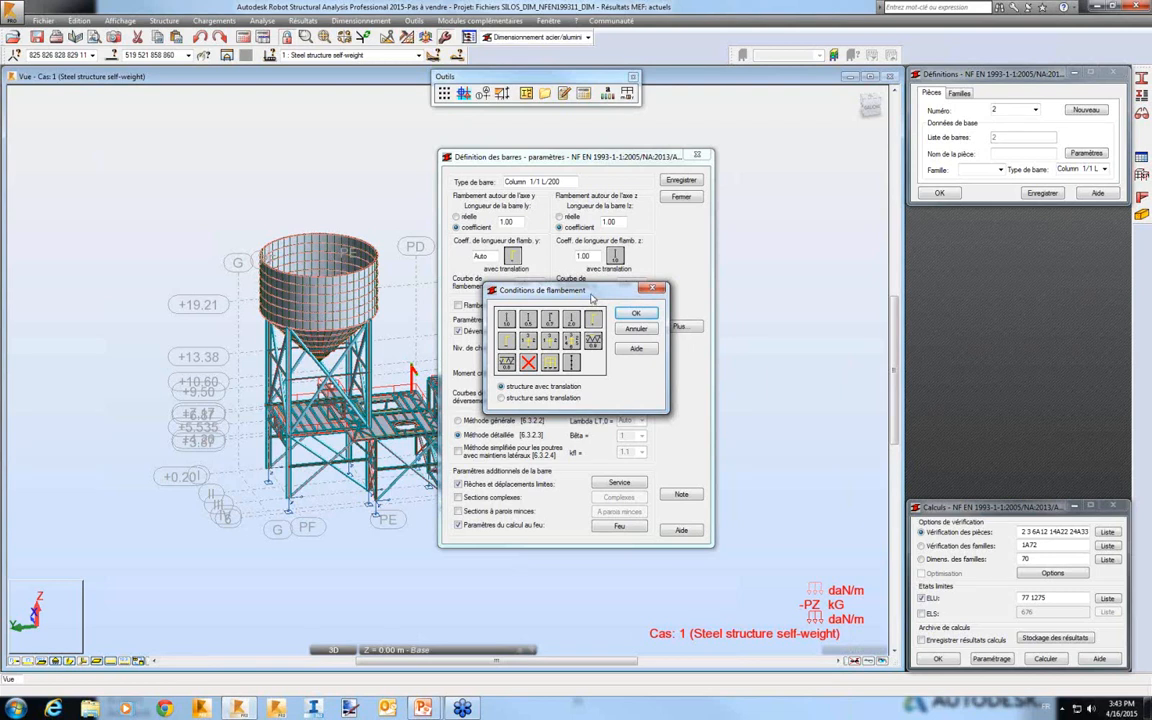
pyautogui.click(651, 289)
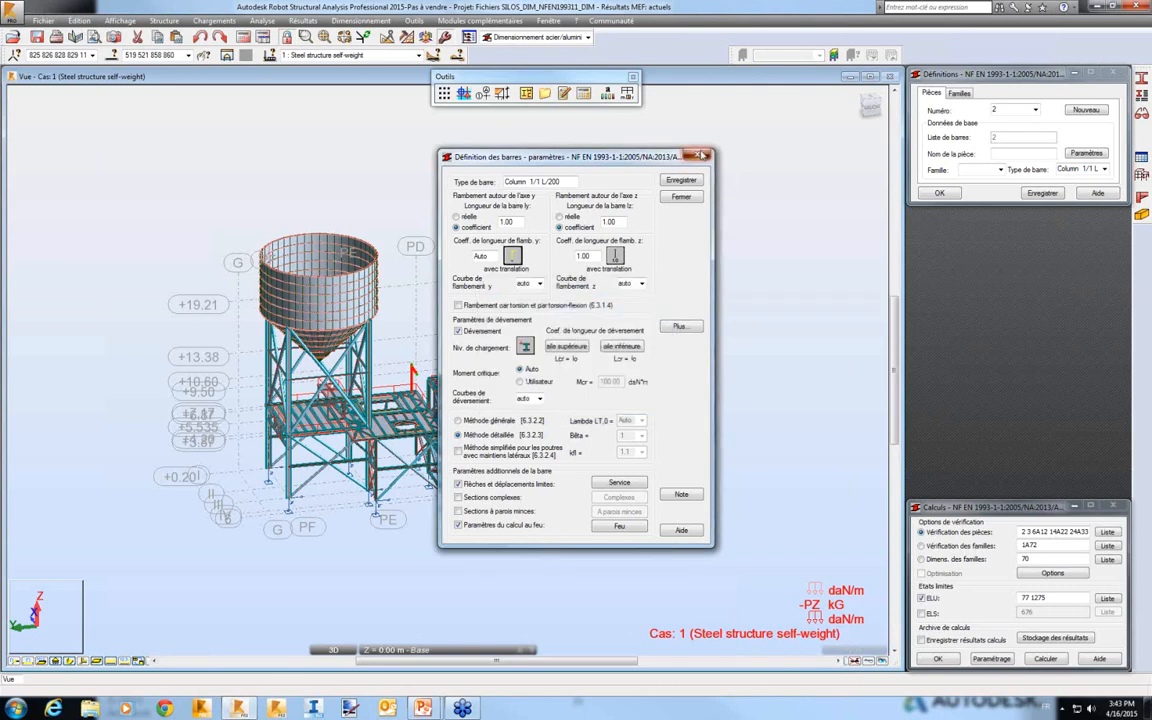
pyautogui.click(703, 156)
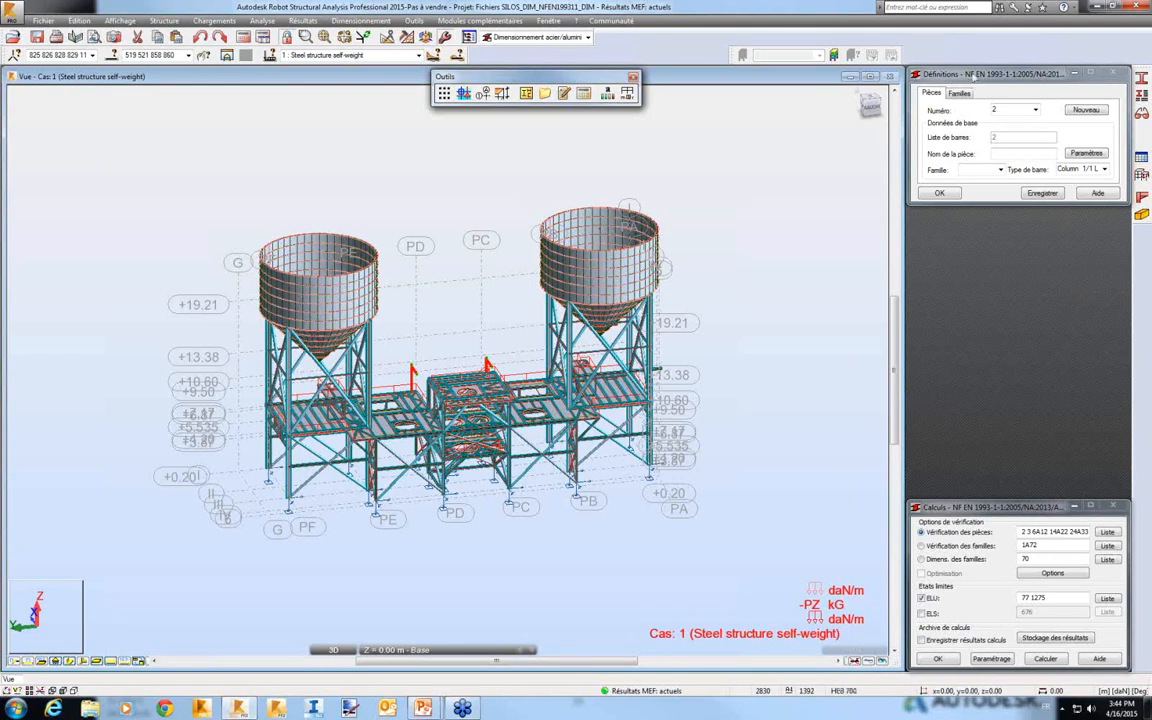
# Look through the list of member numbers and display the definition of family 1, tower's columns.
pyautogui.click(1036, 112)
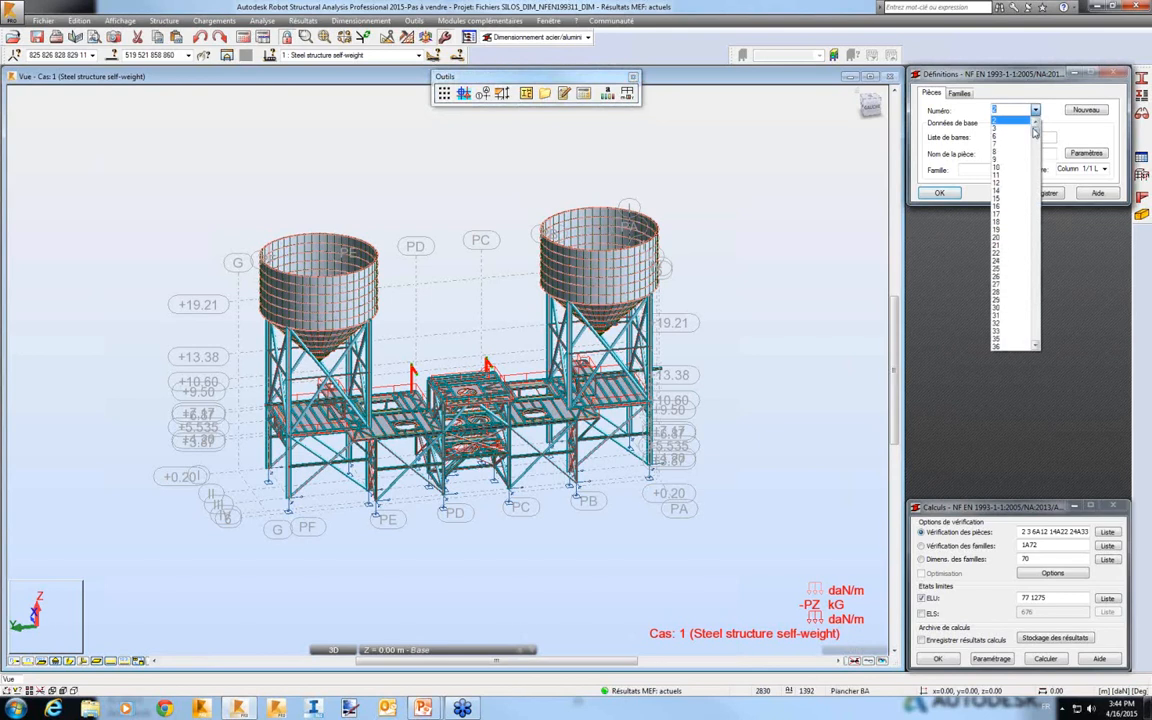
pyautogui.click(1026, 80)
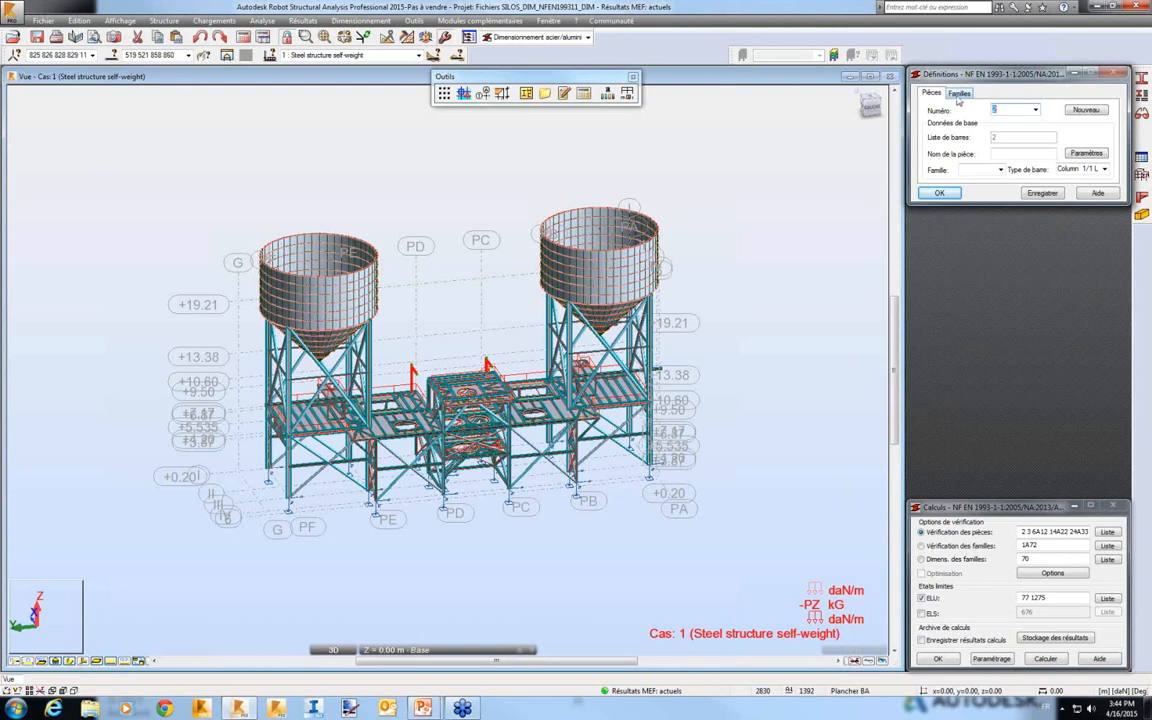
pyautogui.click(960, 95)
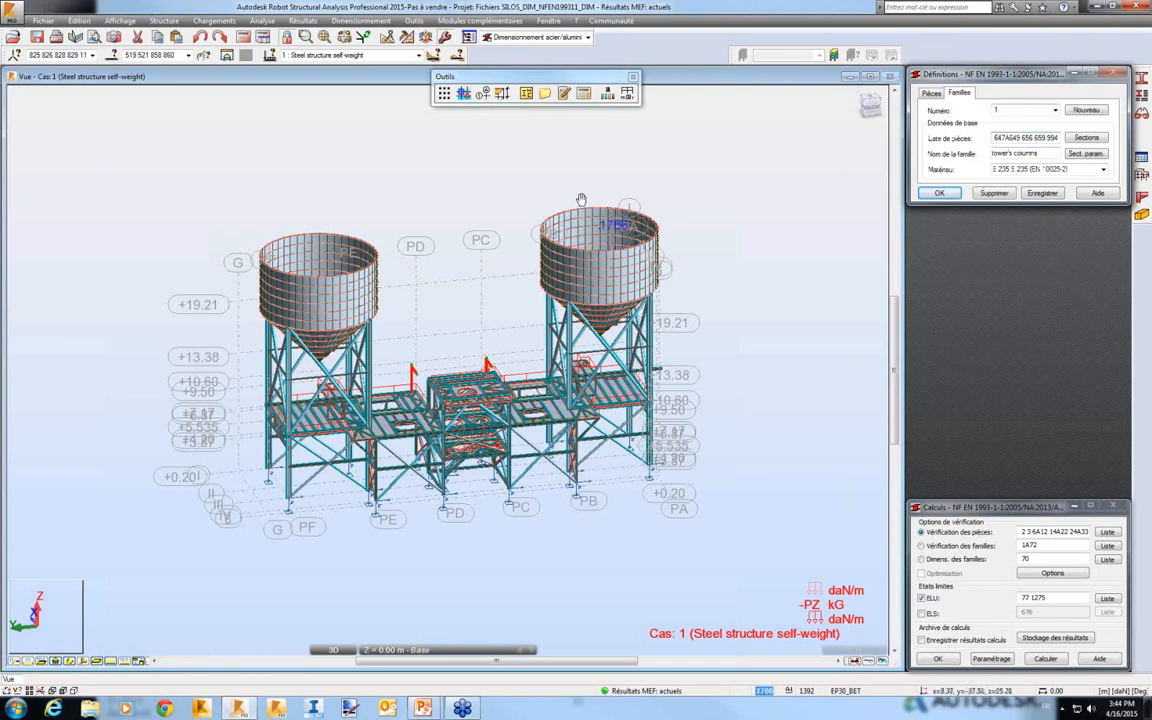
# Select a tower column and its adjoining bracing members just below a silo in the 3D view.
pyautogui.moveTo(580, 200); pyautogui.dragTo(562, 145, button='middle')
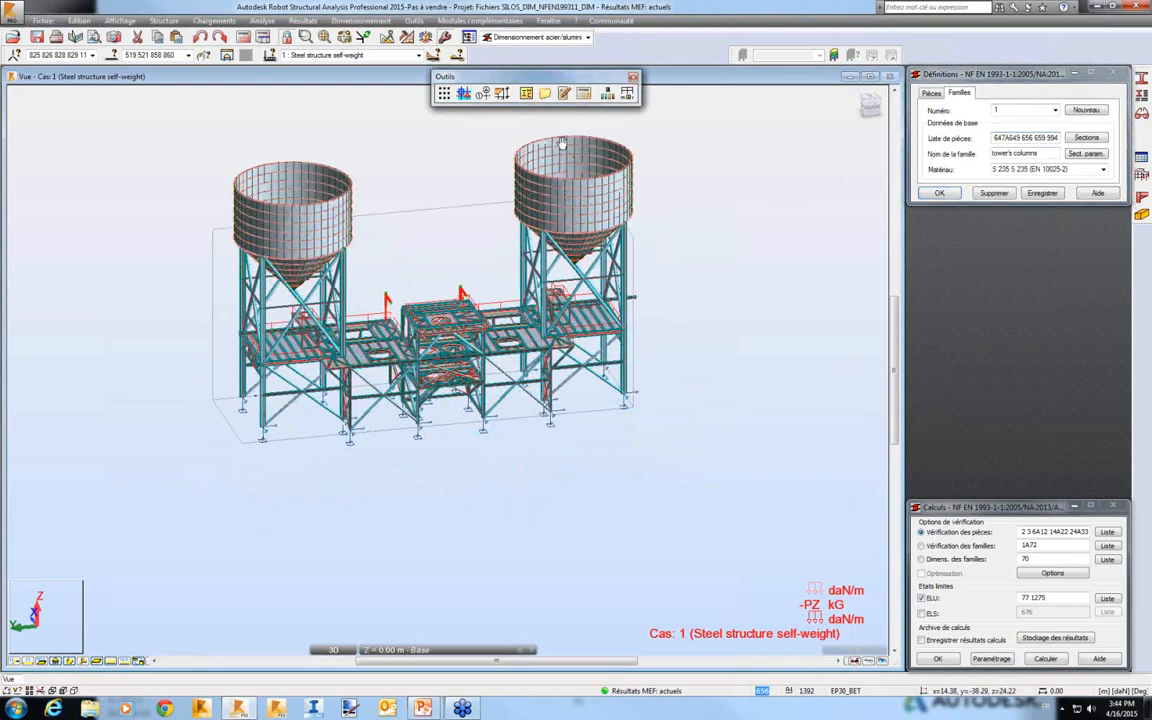
pyautogui.rightClick(633, 176)
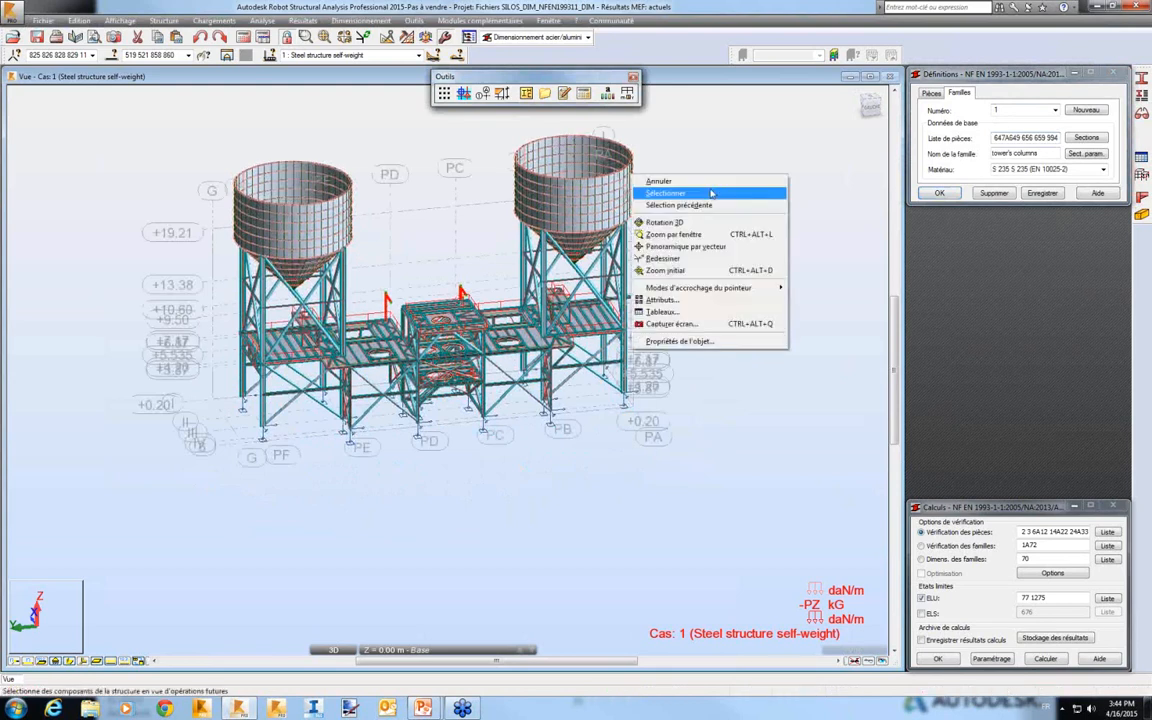
pyautogui.click(711, 193)
pyautogui.scroll(3, 515, 248)
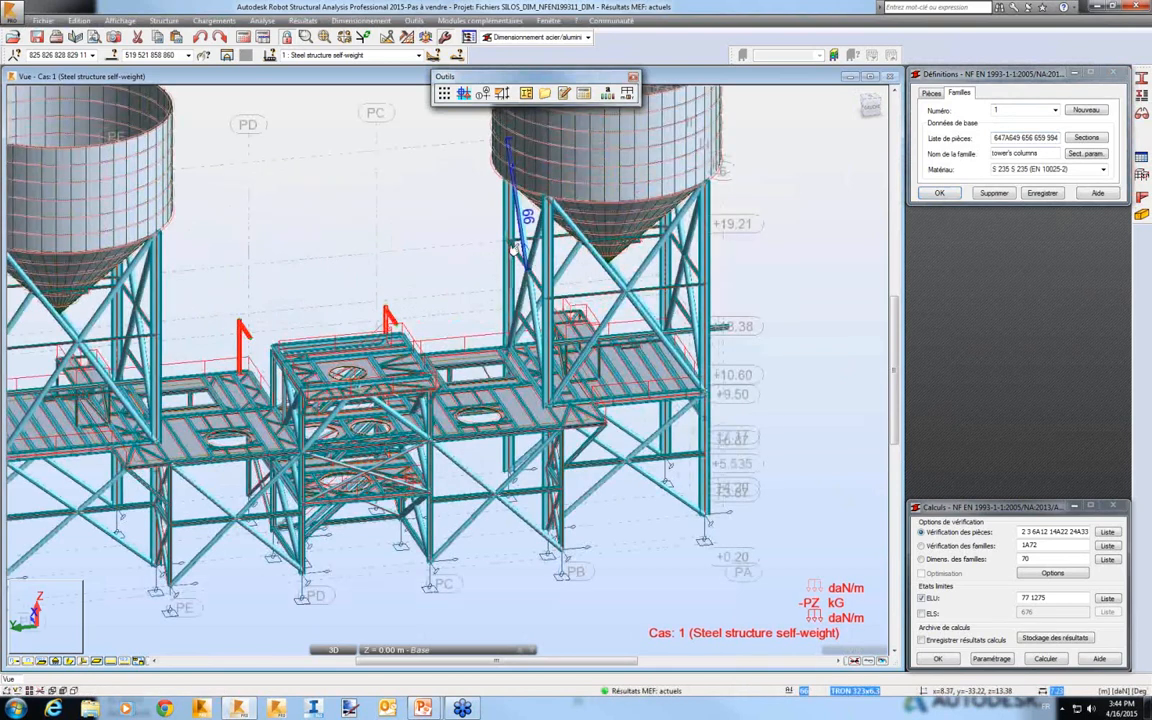
pyautogui.scroll(4, 515, 248)
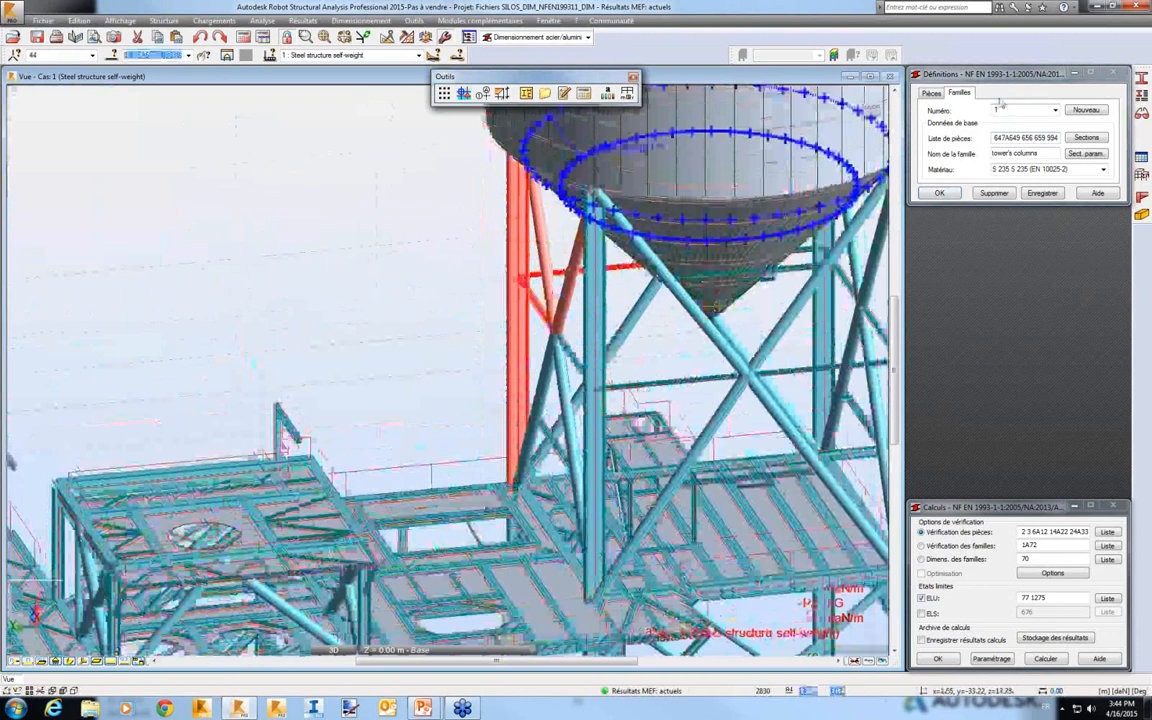
# Clear family 1's member list and name, and fill the list with the members selected in the model.
pyautogui.moveTo(991, 138)
pyautogui.mouseDown()
pyautogui.moveTo(1072, 156)
pyautogui.moveTo(979, 153)
pyautogui.mouseUp()
pyautogui.press('Delete')
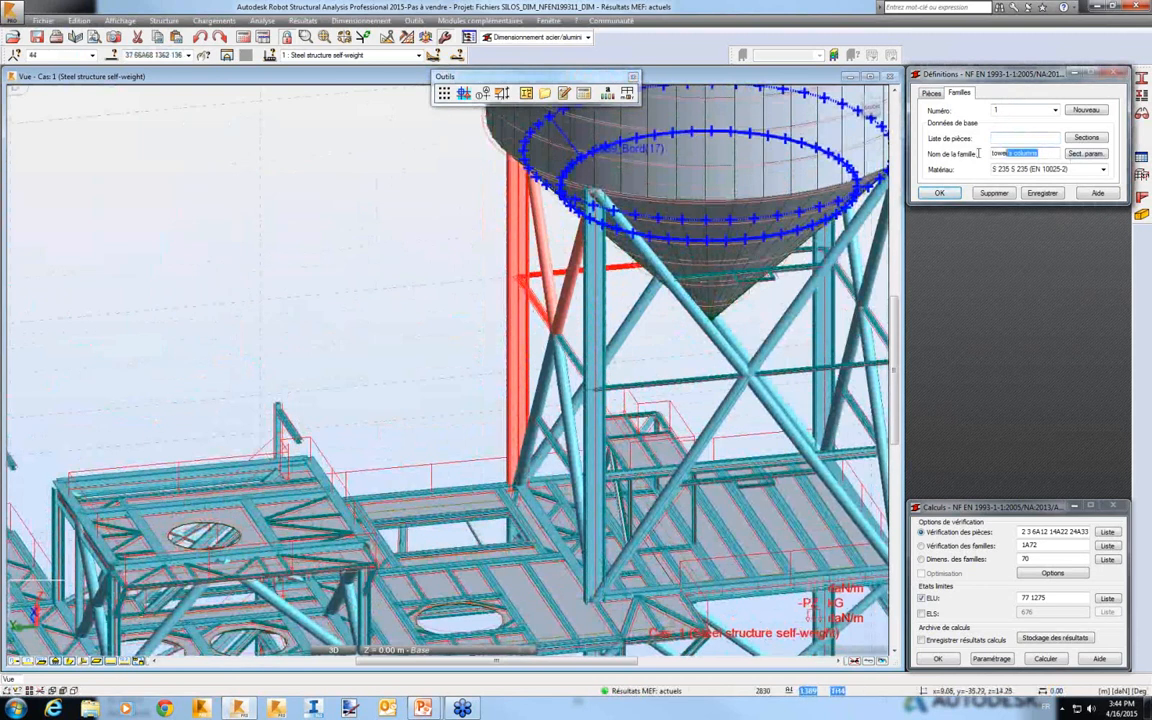
pyautogui.press('Delete')
pyautogui.click(994, 138)
pyautogui.click(1048, 138)
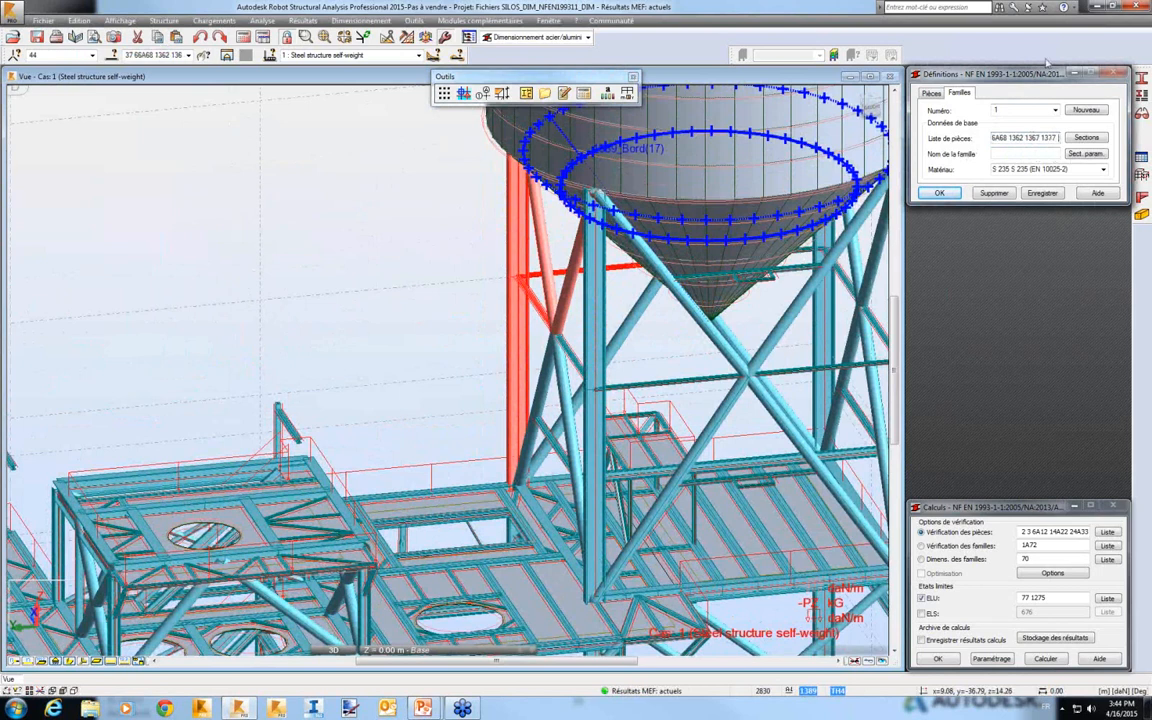
# Append "/-1" to the family's member list and save it to create a separate family for each listed member.
pyautogui.click(1055, 110)
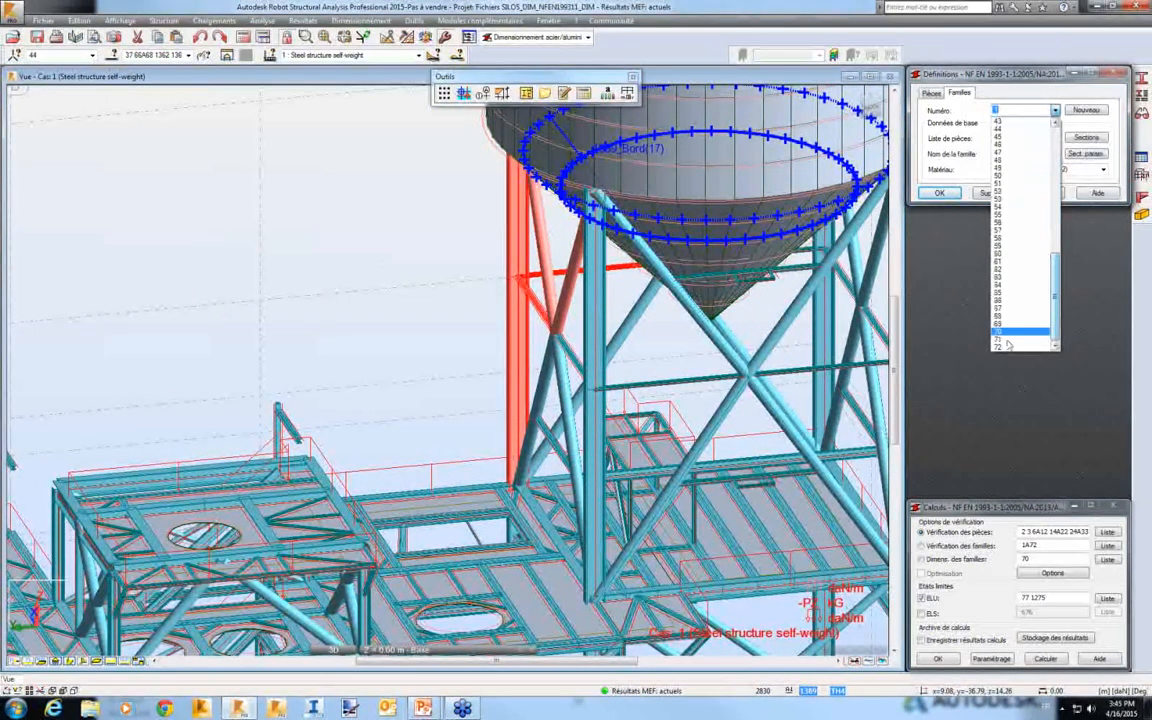
pyautogui.click(1010, 260)
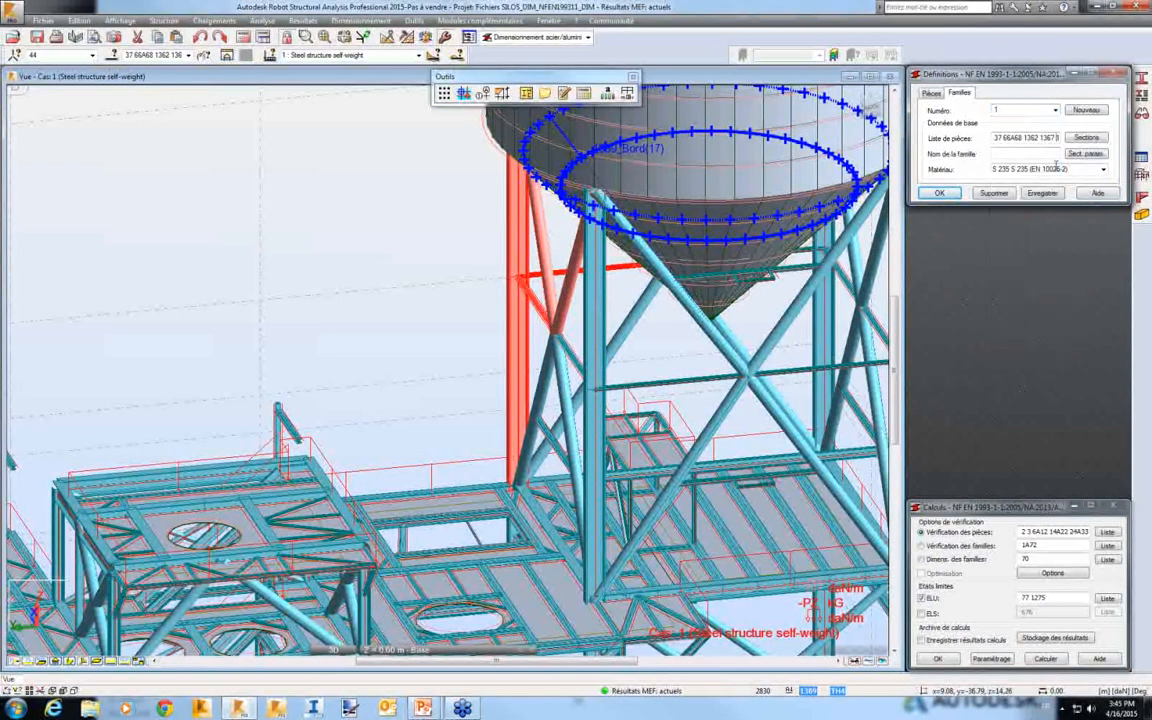
pyautogui.click(1057, 142)
pyautogui.write('/-1')
pyautogui.click(1048, 194)
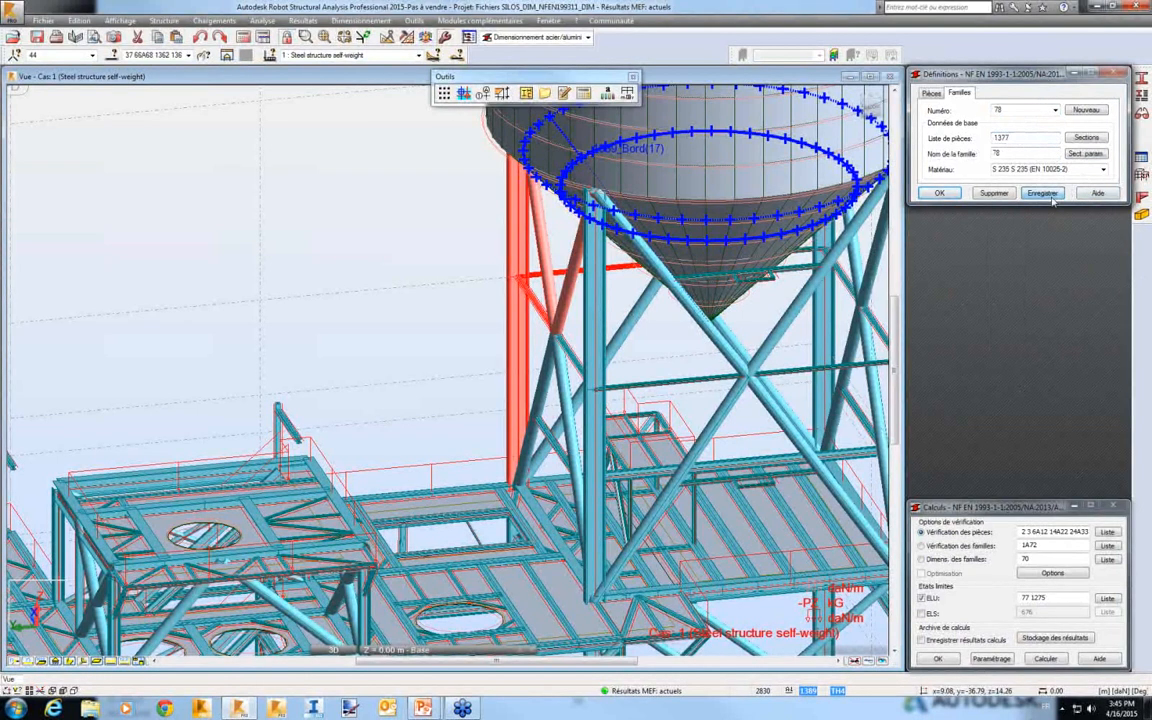
# Check the definitions of families 78 and 77, and view the section profiles assigned to family 77.
pyautogui.click(1055, 110)
pyautogui.click(1034, 250)
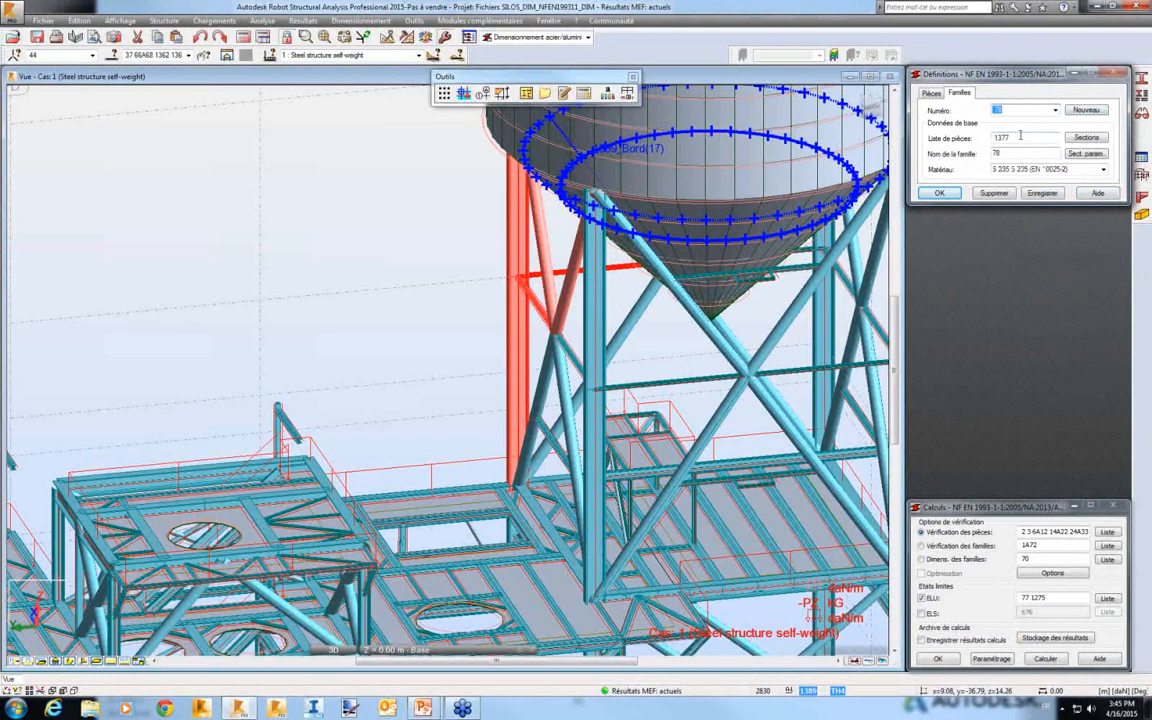
pyautogui.click(1055, 110)
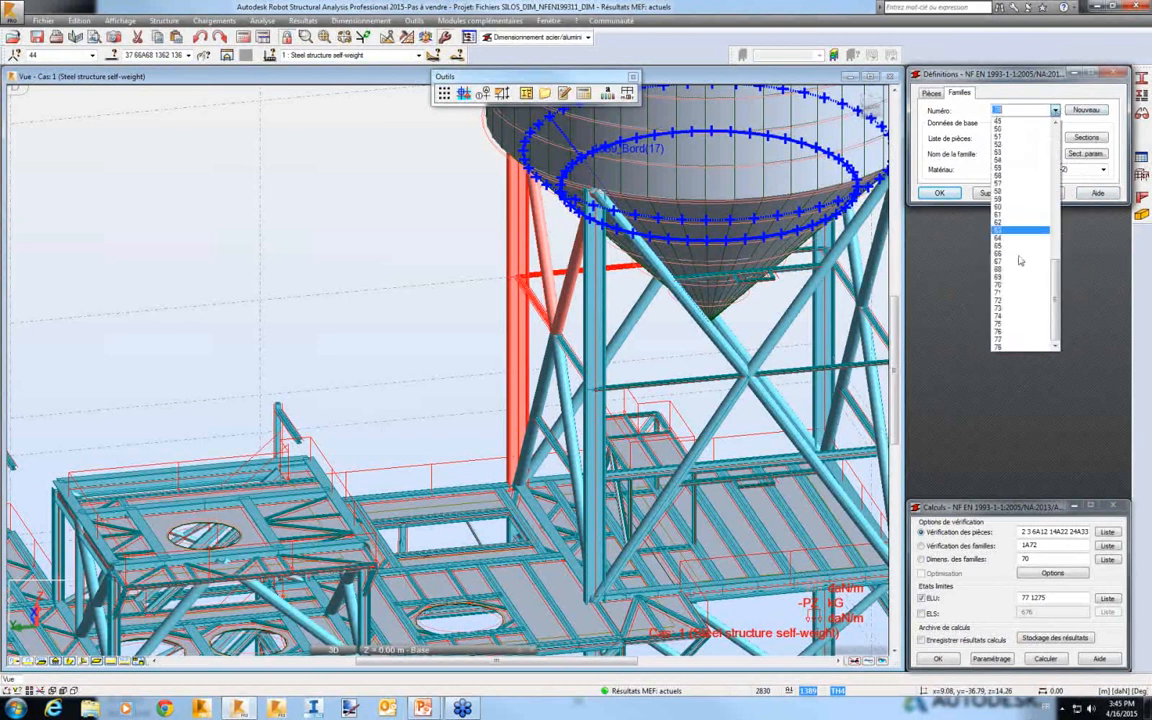
pyautogui.click(1020, 261)
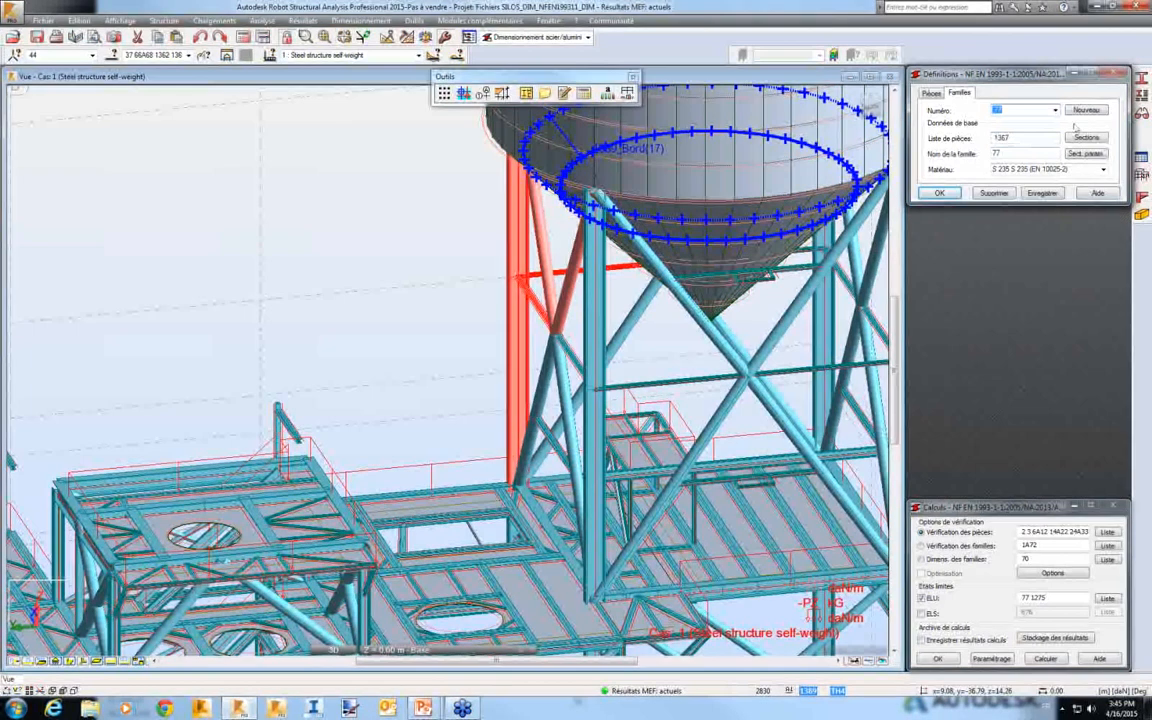
pyautogui.click(1080, 138)
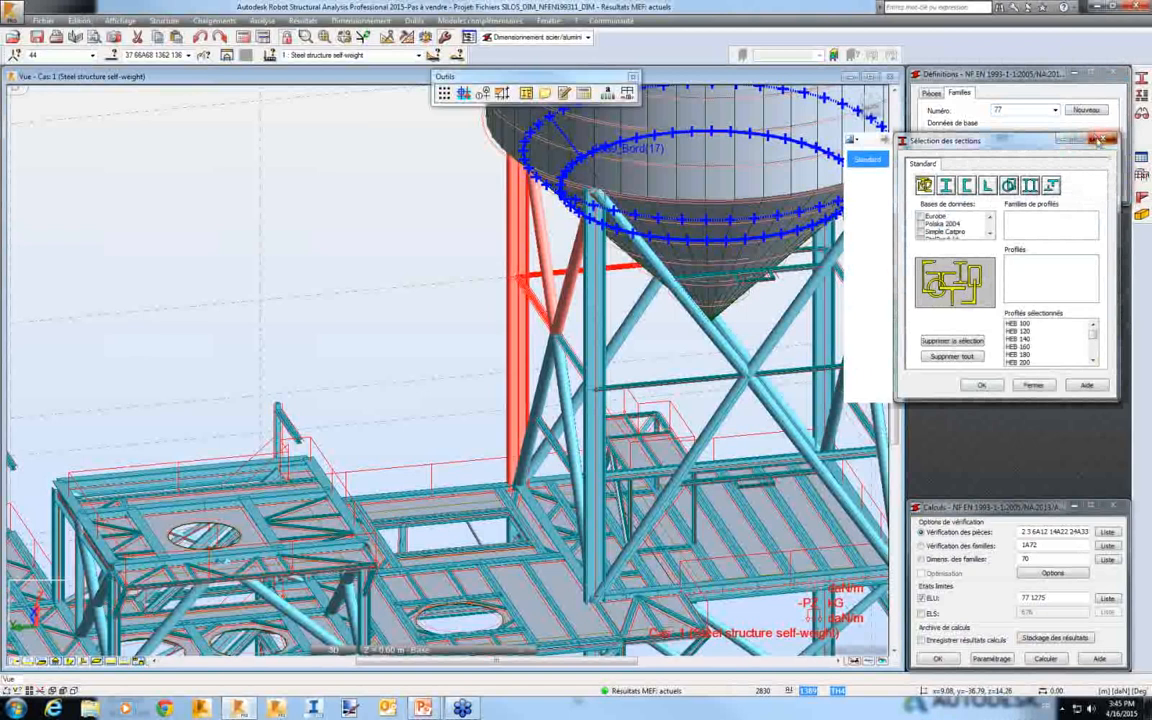
pyautogui.click(1100, 140)
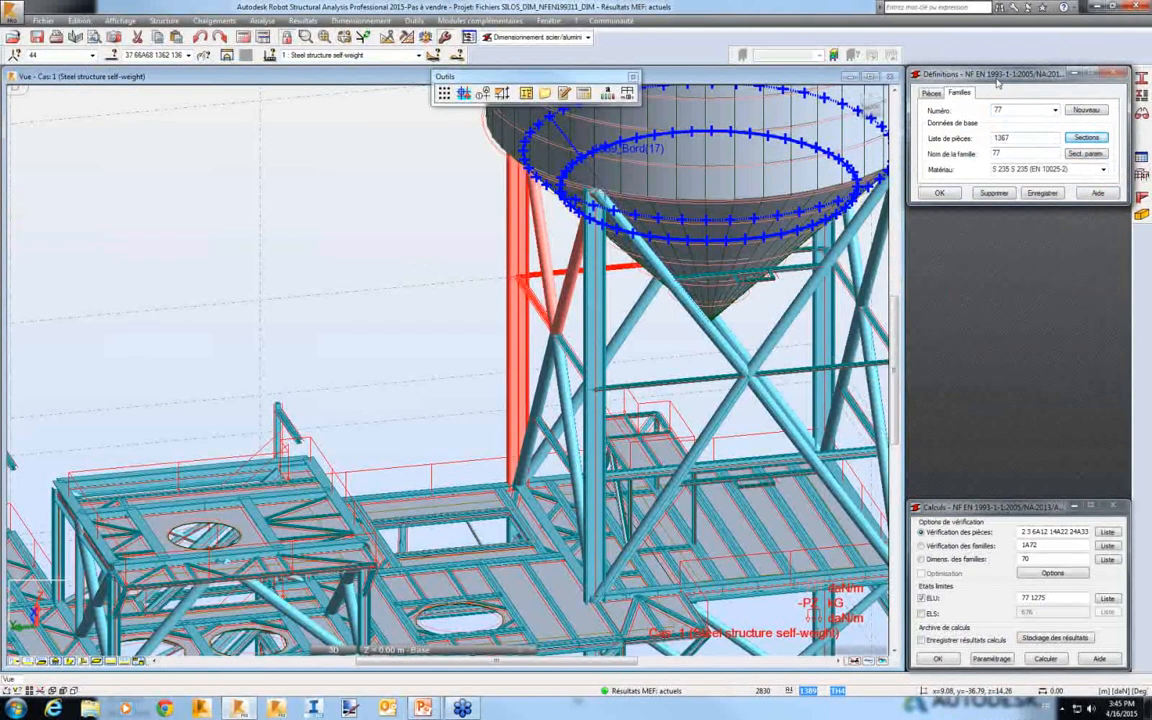
# Assign member 2 to a new family and save its definition.
pyautogui.click(932, 94)
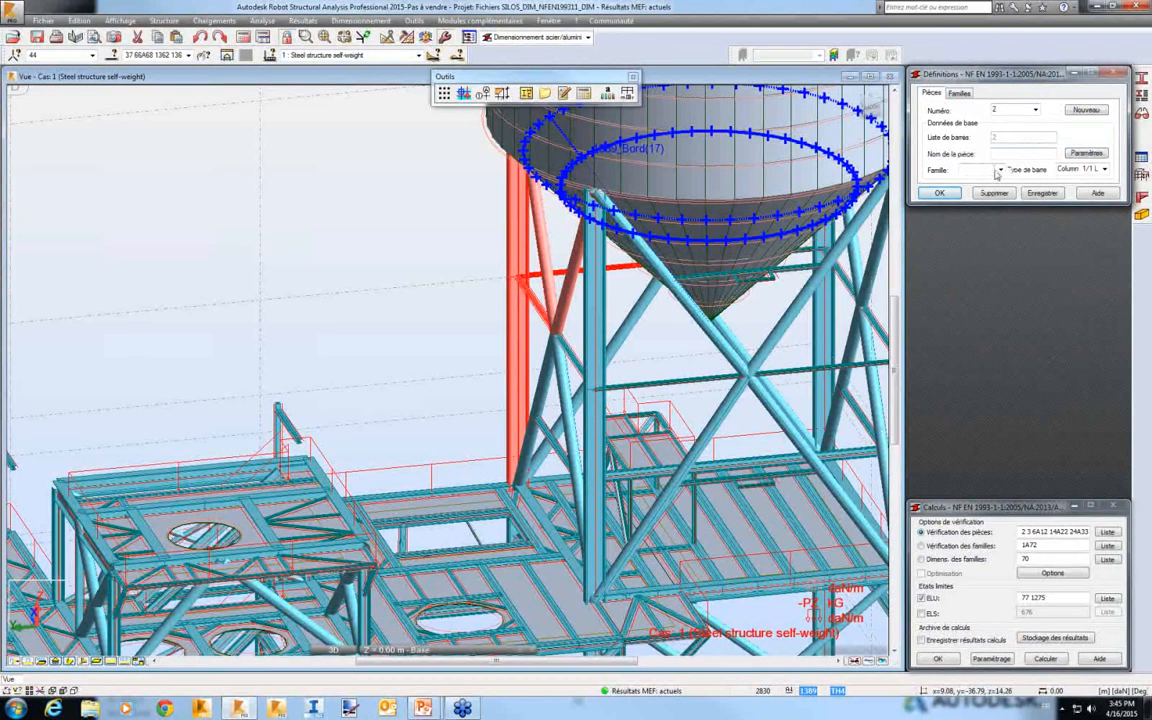
pyautogui.click(999, 170)
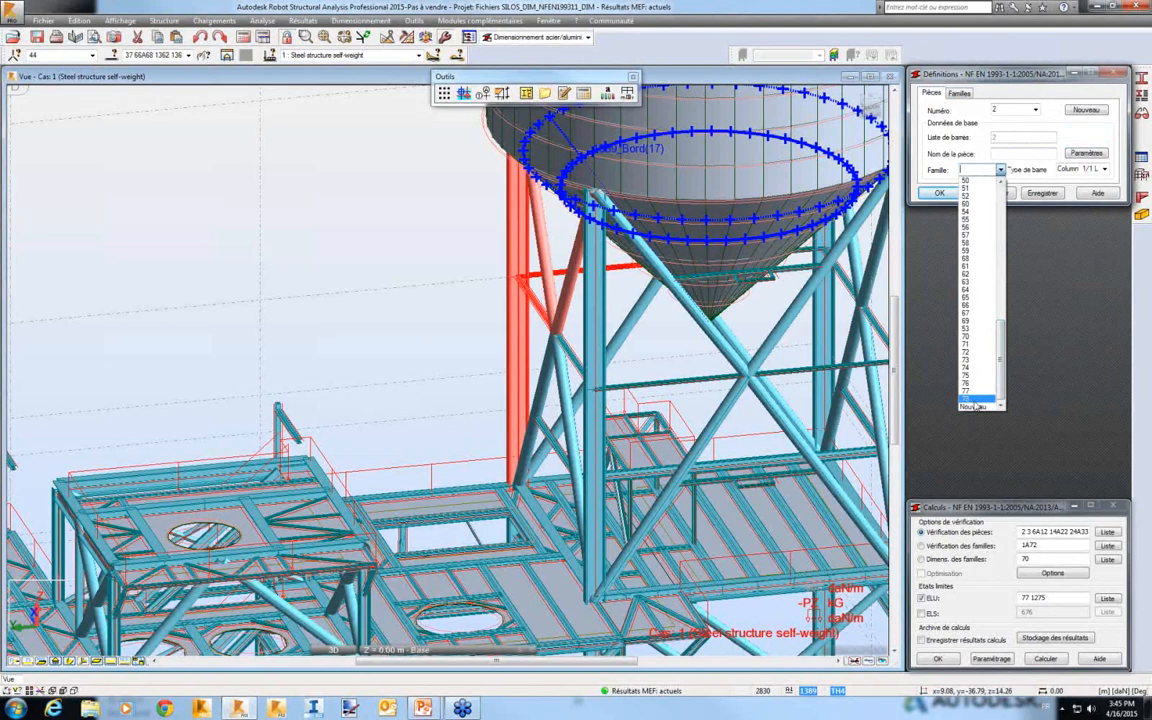
pyautogui.click(974, 406)
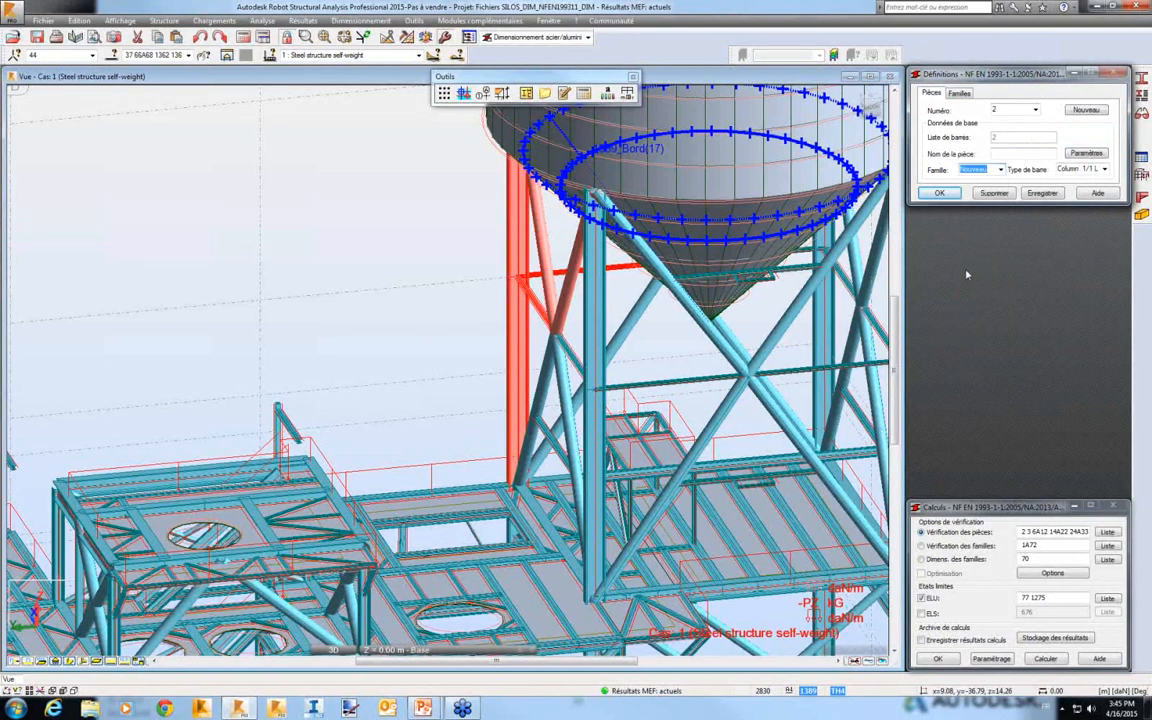
pyautogui.click(1043, 194)
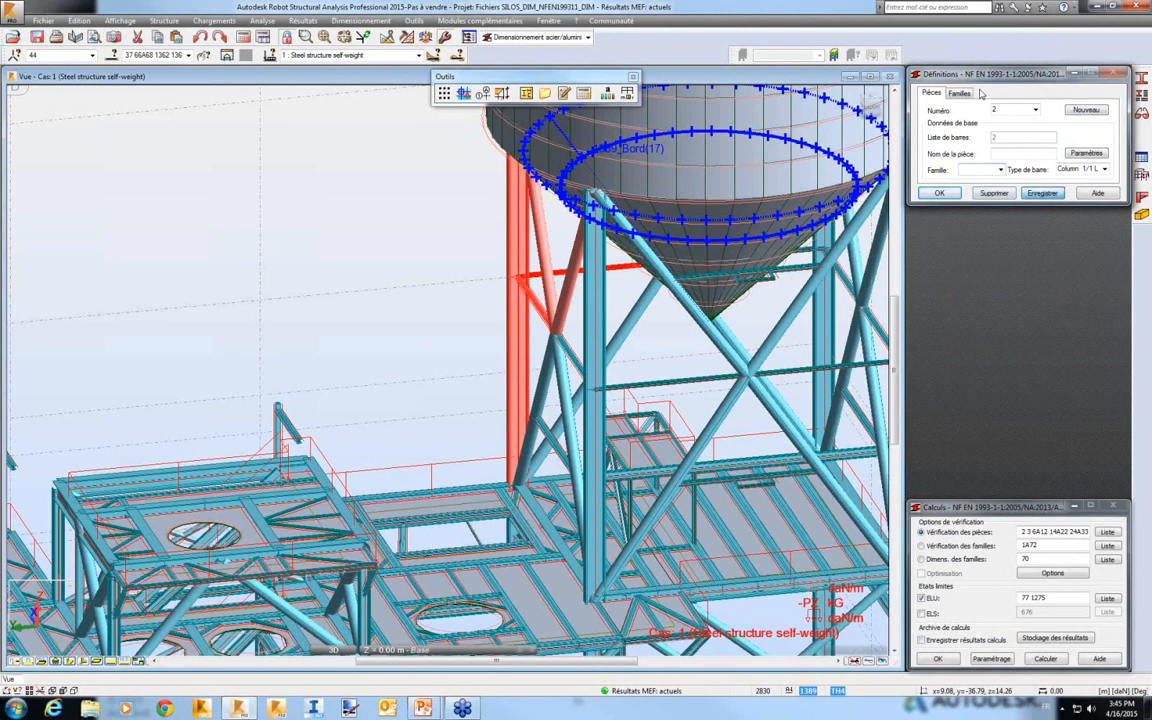
# Display the definition of family 79 to examine its member, name and material.
pyautogui.click(960, 93)
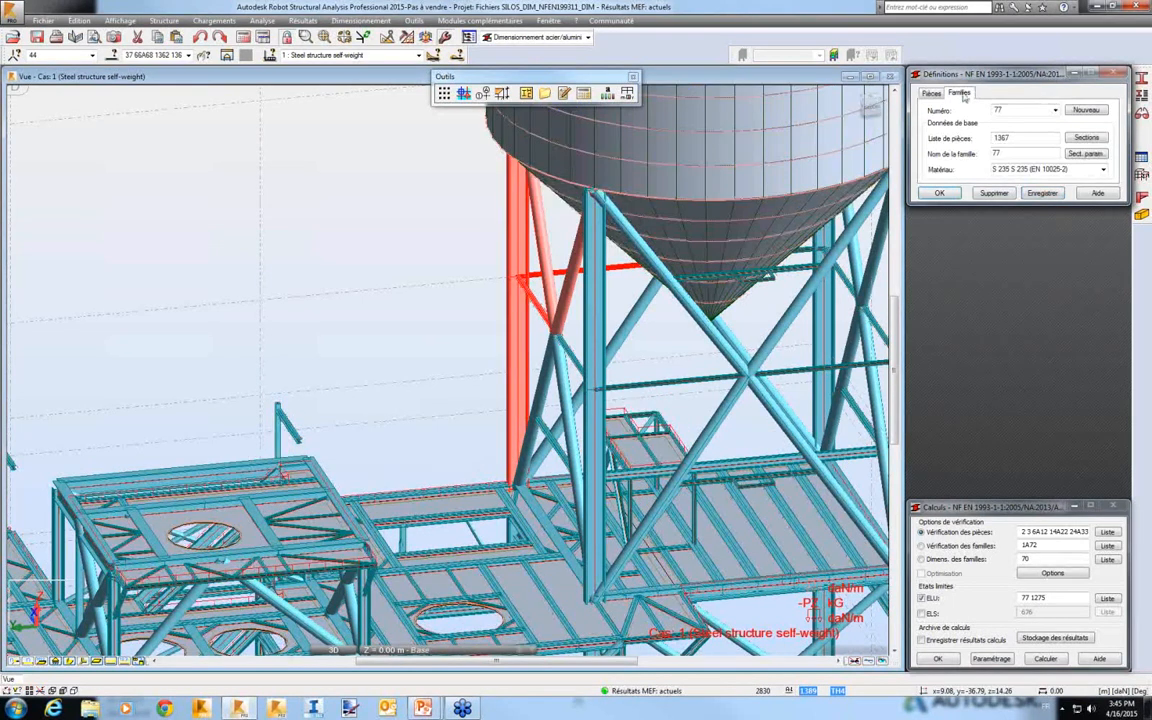
pyautogui.click(1055, 110)
pyautogui.click(1003, 348)
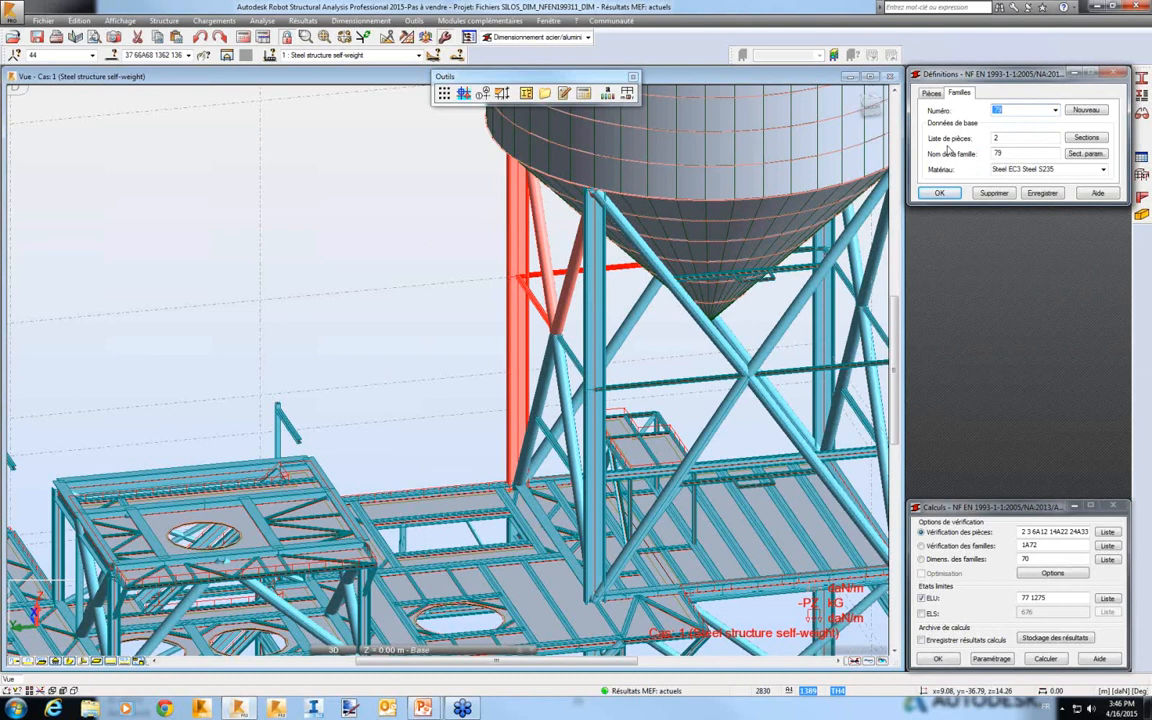
# Reopen the project SILOS_DIM_NFEN199311_DIM.rtd without saving the changes to the families.
pyautogui.click(47, 22)
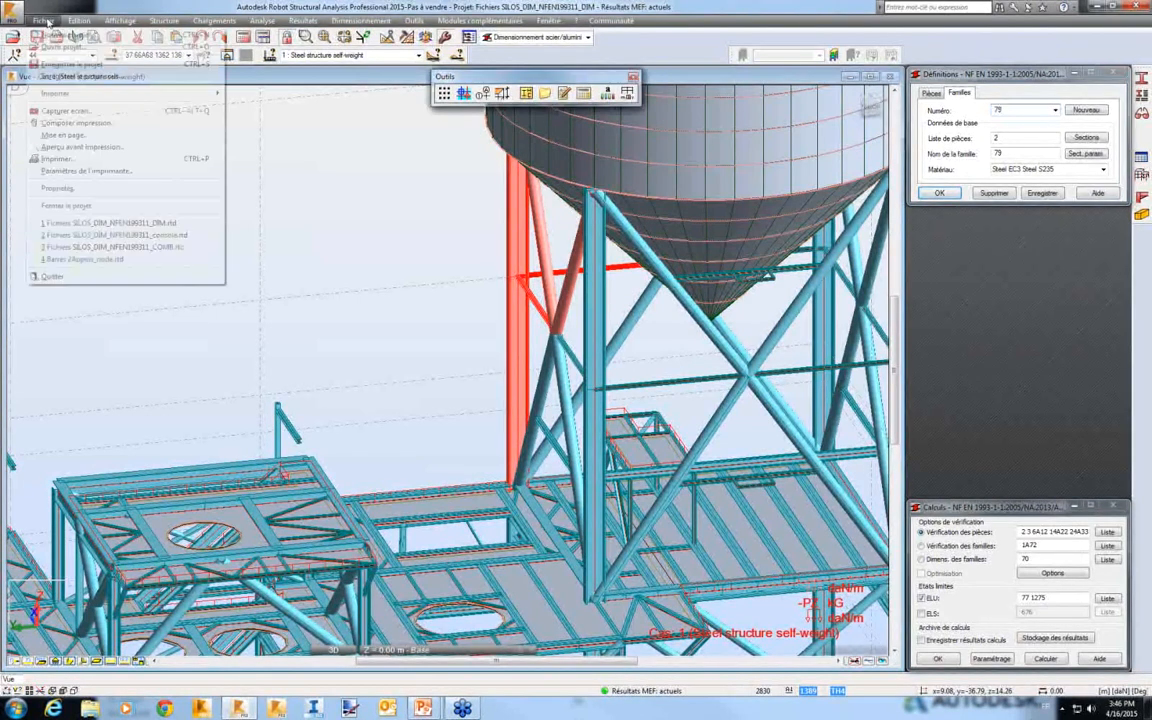
pyautogui.click(110, 222)
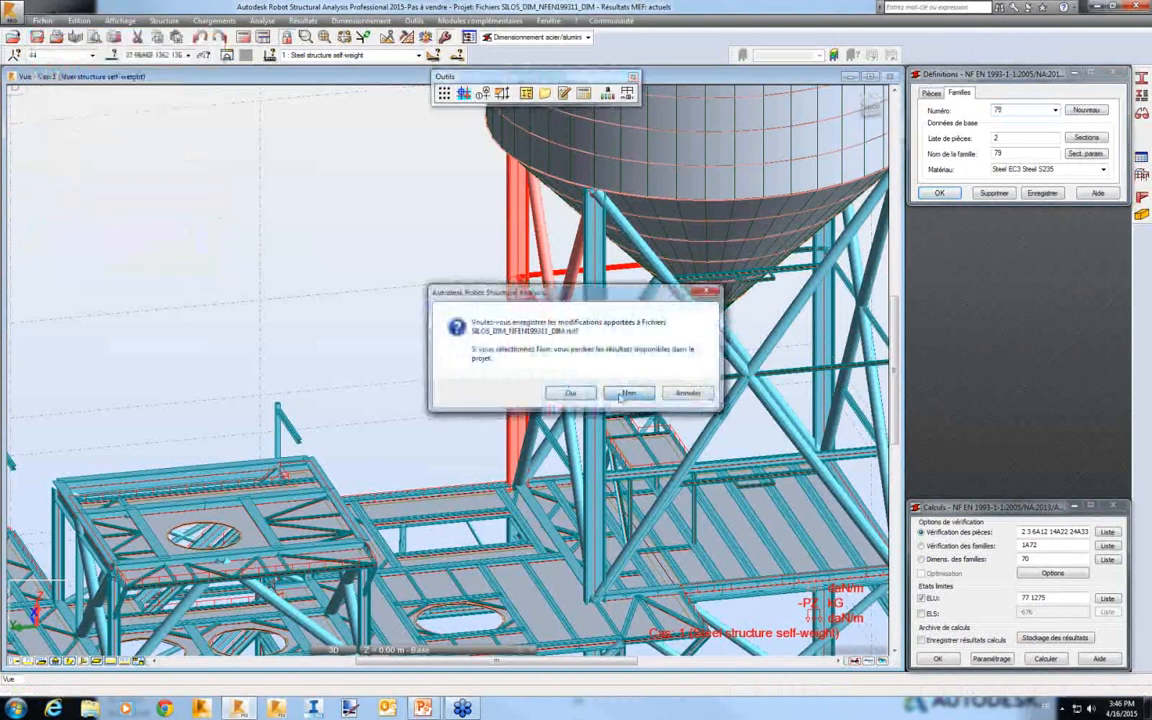
pyautogui.click(623, 394)
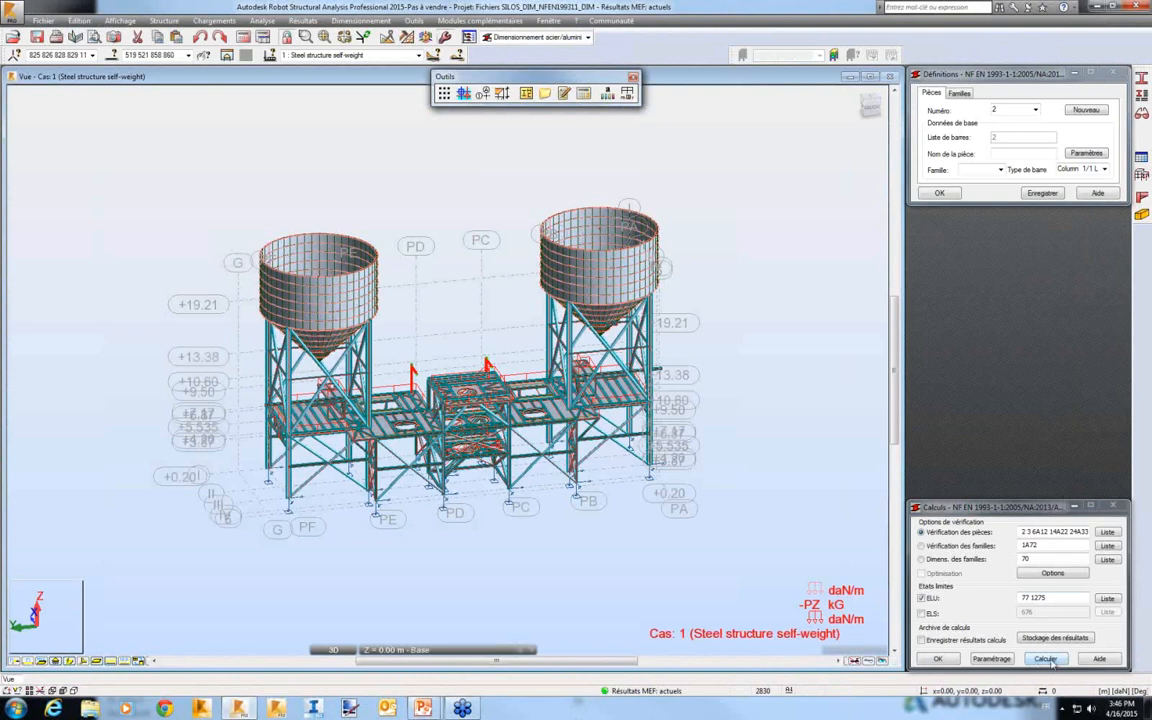
# Run the ultimate limit state verification of the listed members and display the ratio map on the structure.
pyautogui.click(1045, 659)
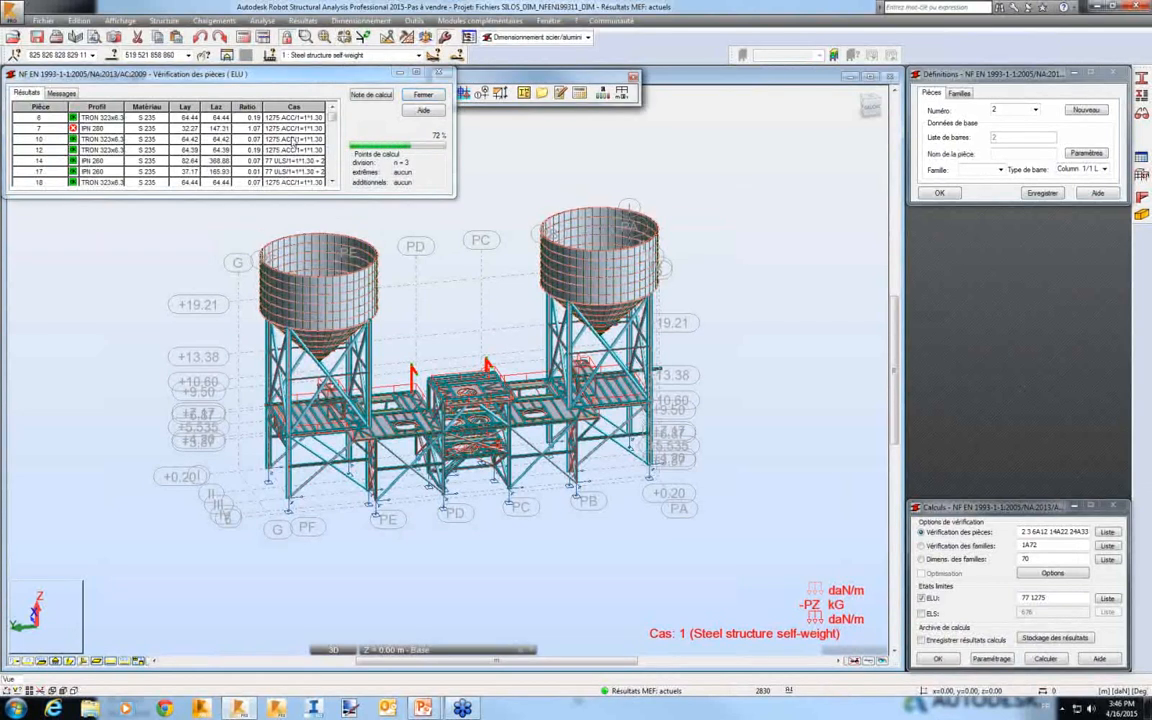
pyautogui.click(27, 93)
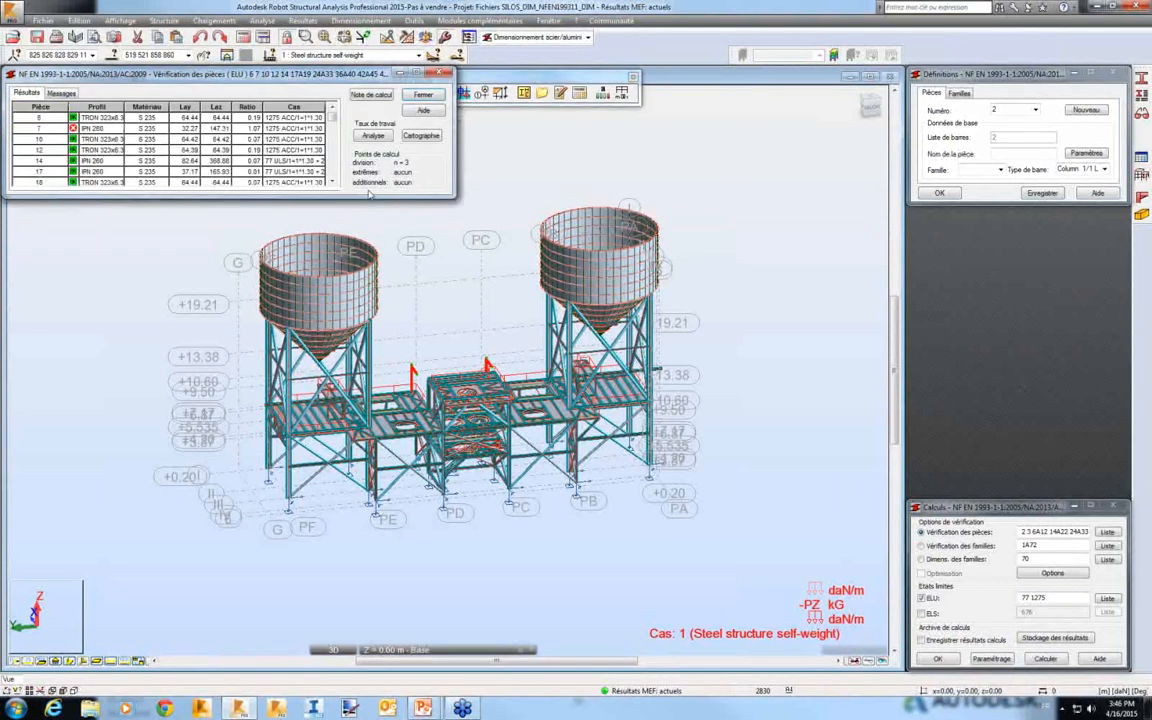
pyautogui.click(421, 136)
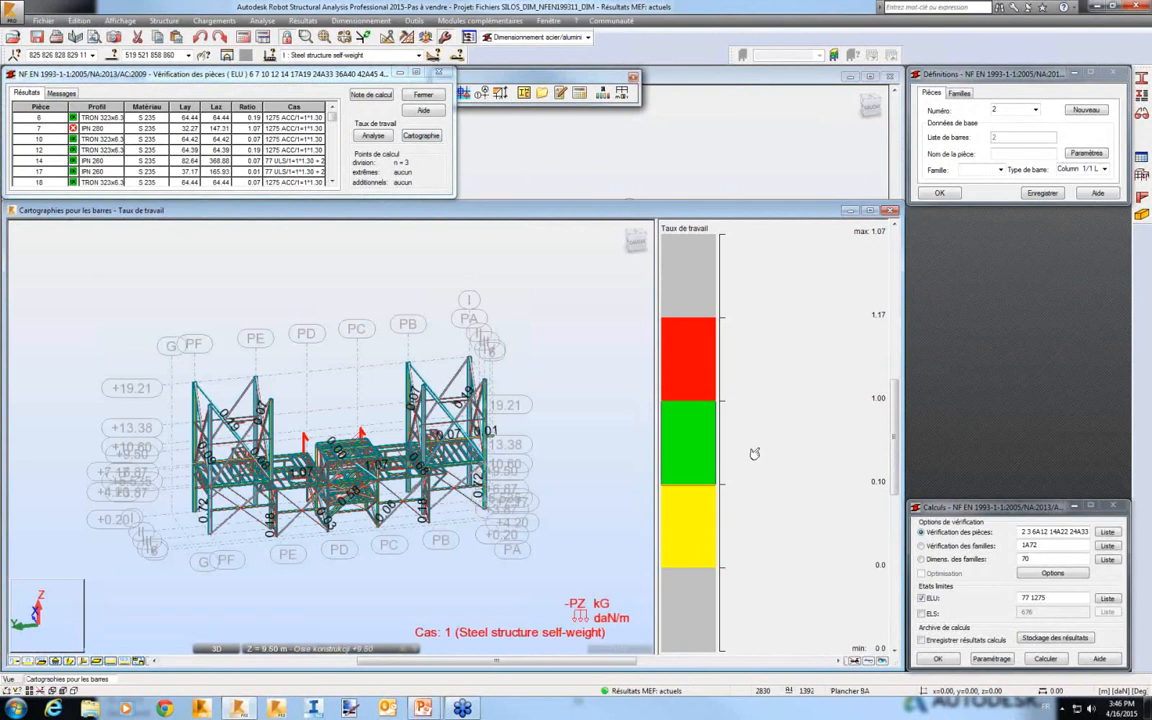
# Isolate the members in the green 0.10 to 1.00 ratio range in a separate view and shrink that view.
pyautogui.click(688, 432)
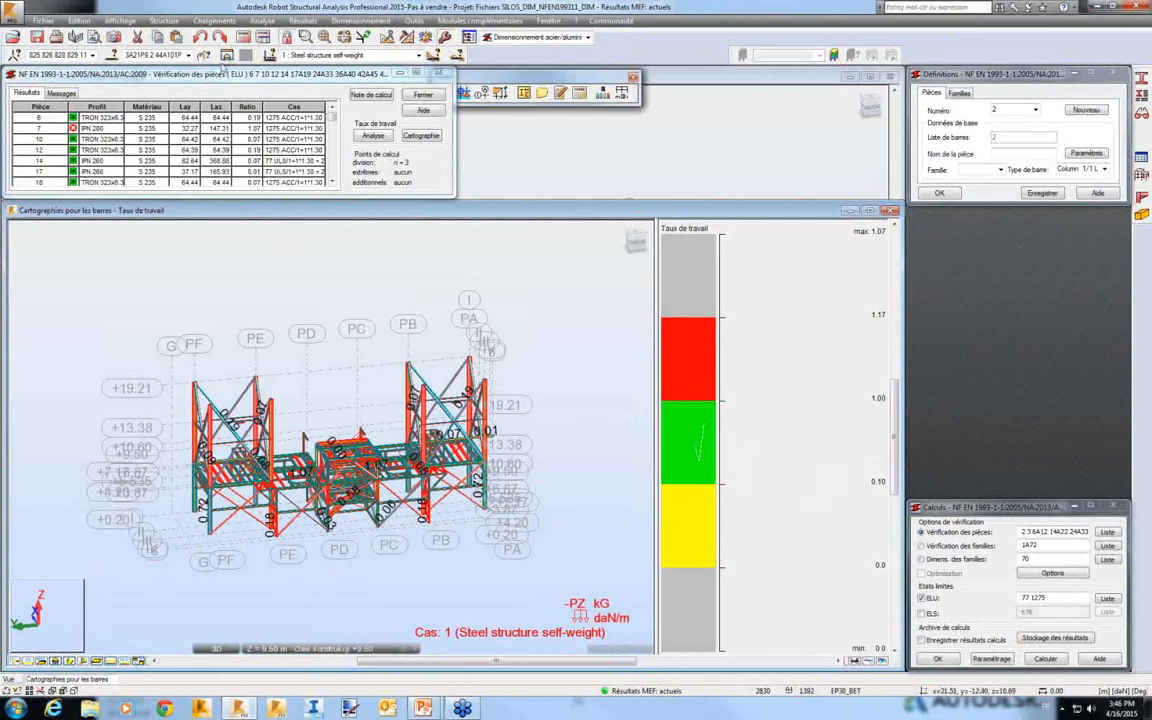
pyautogui.click(228, 55)
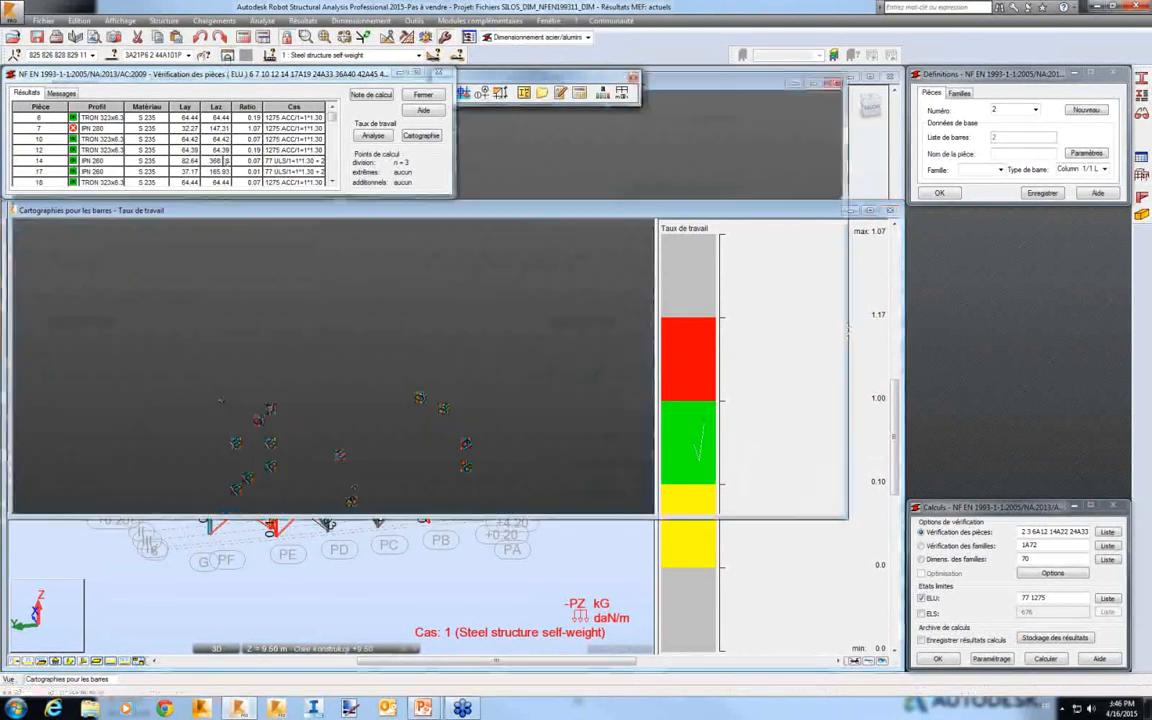
pyautogui.moveTo(249, 276); pyautogui.dragTo(233, 315, button='middle')
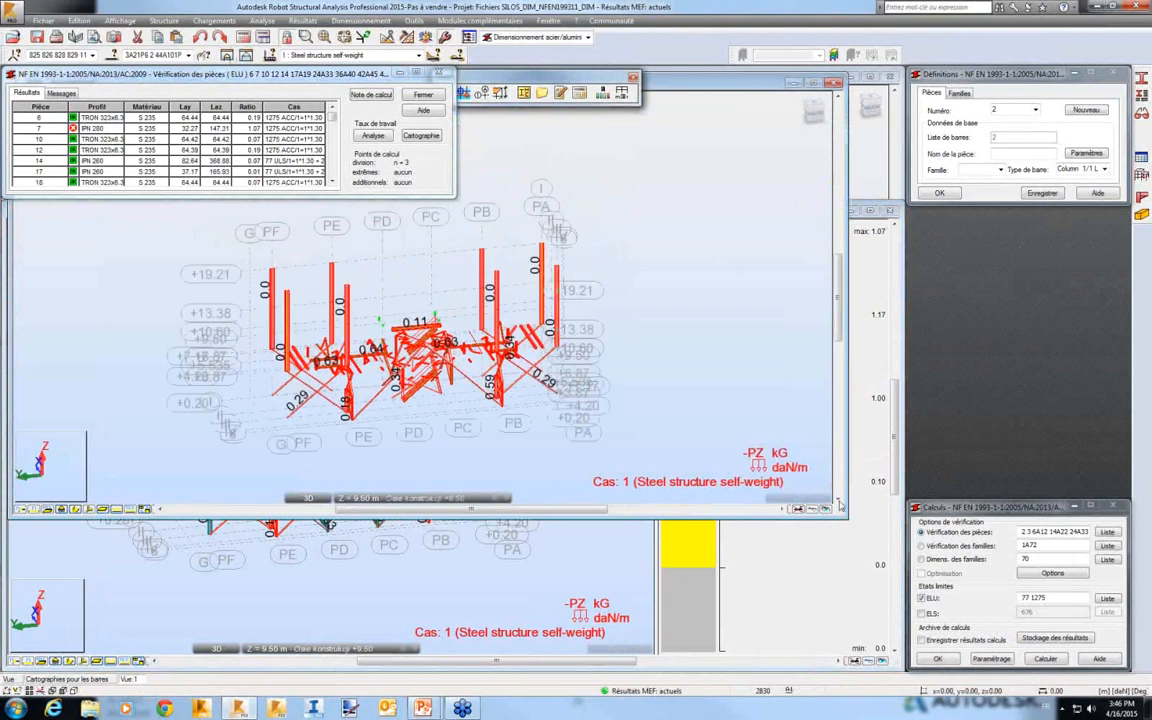
pyautogui.moveTo(821, 500); pyautogui.dragTo(643, 375)
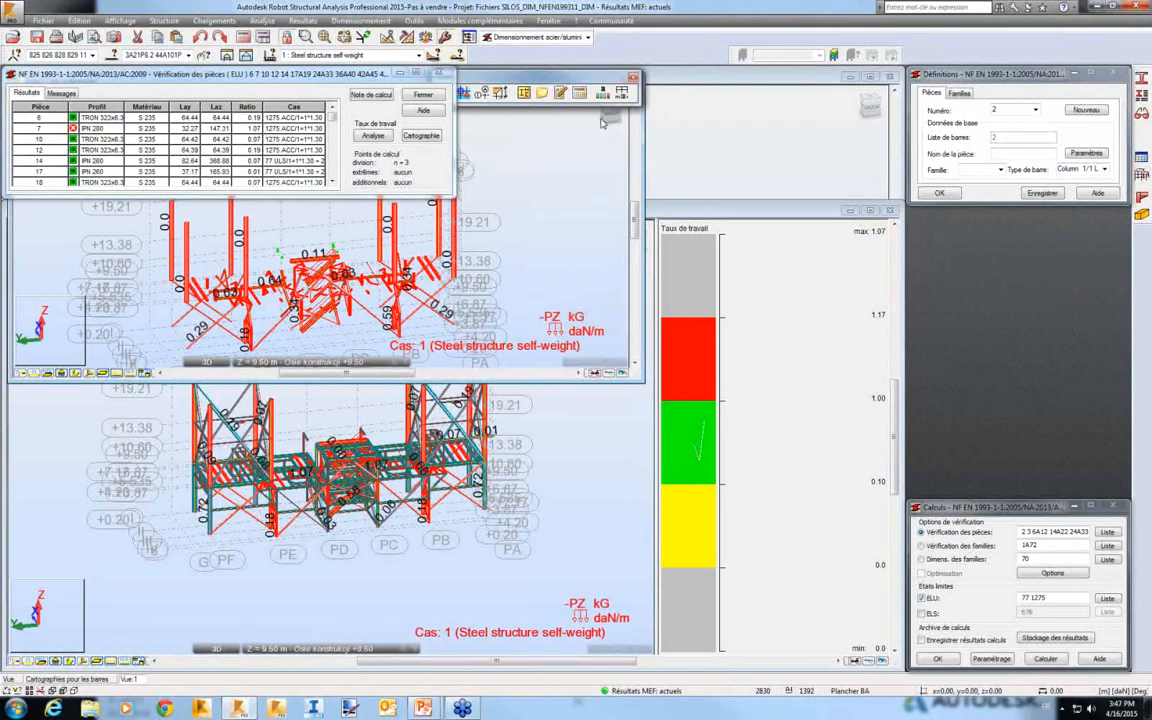
pyautogui.click(634, 77)
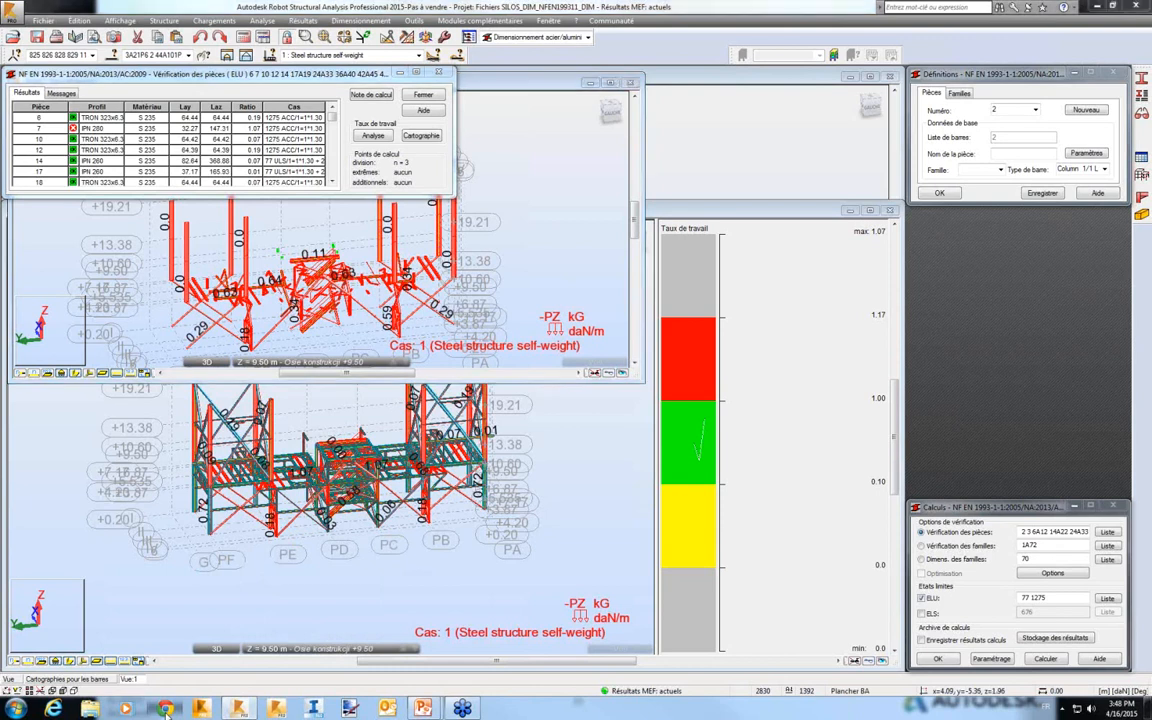
# Switch to Chrome and open the Robot Structural Analysis Webinar Feedback topic on the French Autodesk forum.
pyautogui.click(166, 710)
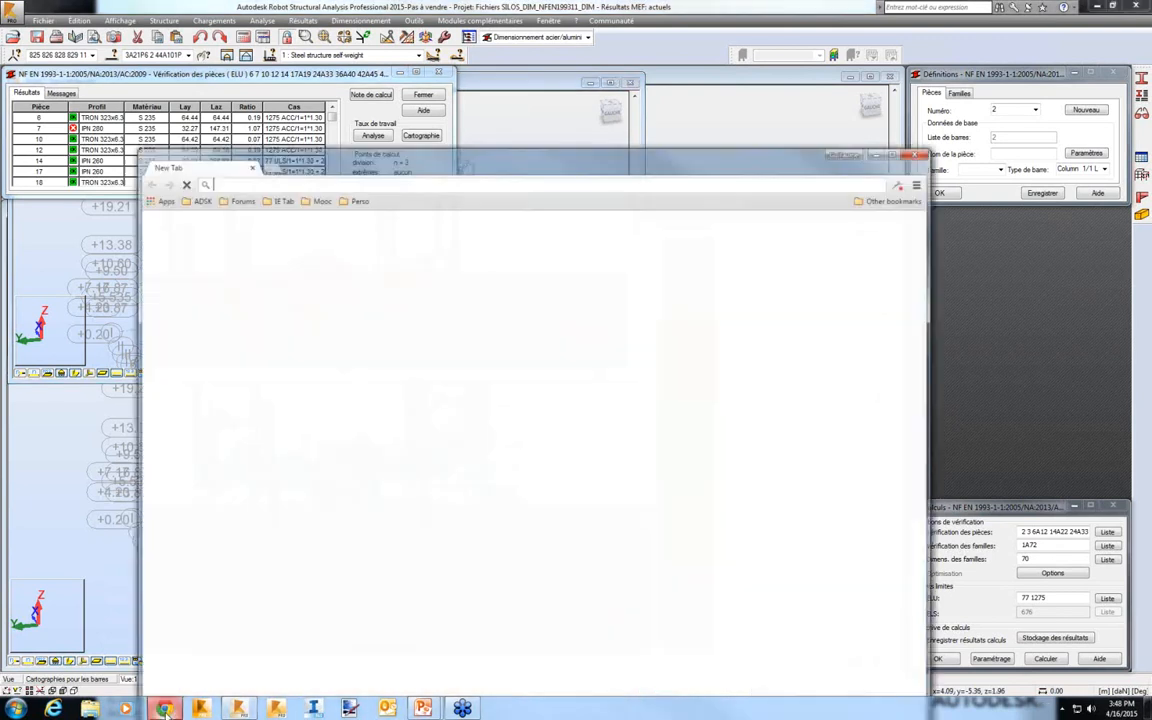
pyautogui.click(340, 128)
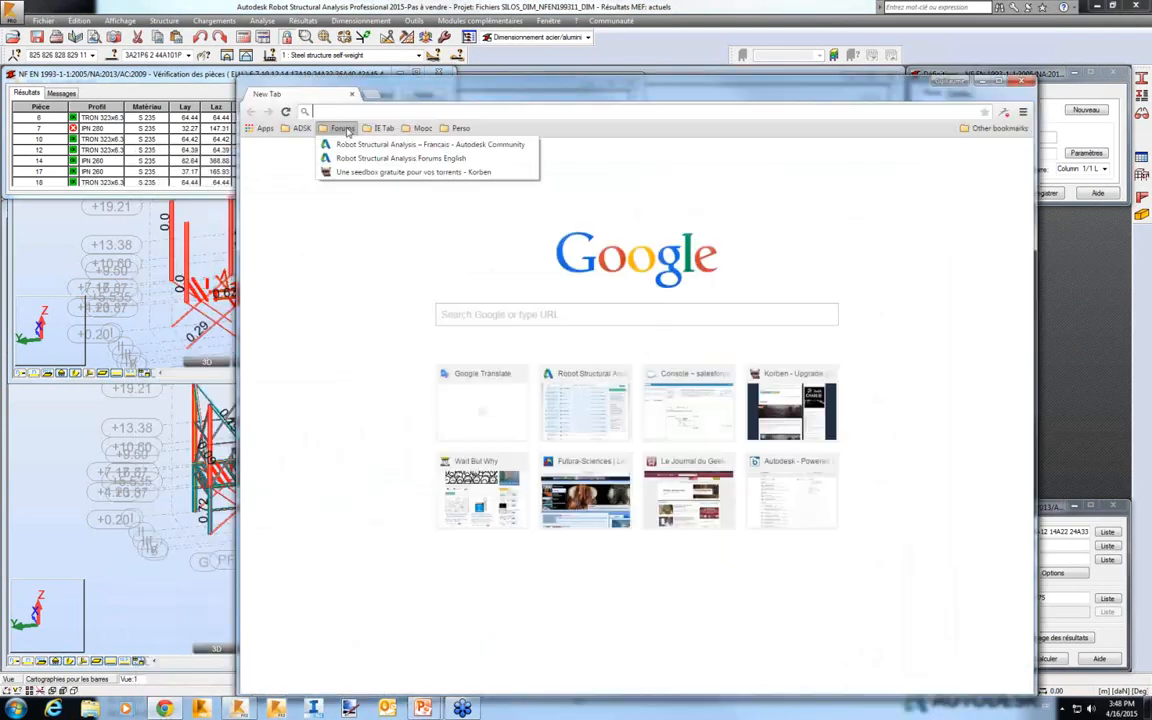
pyautogui.click(373, 147)
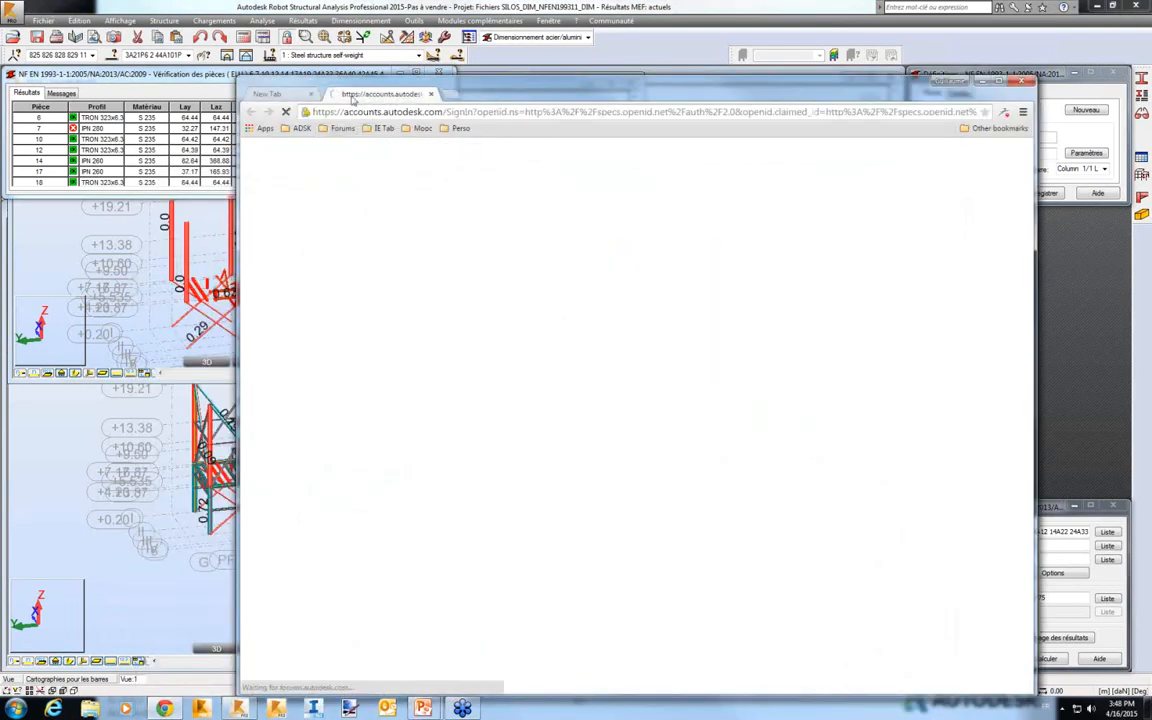
pyautogui.click(352, 94)
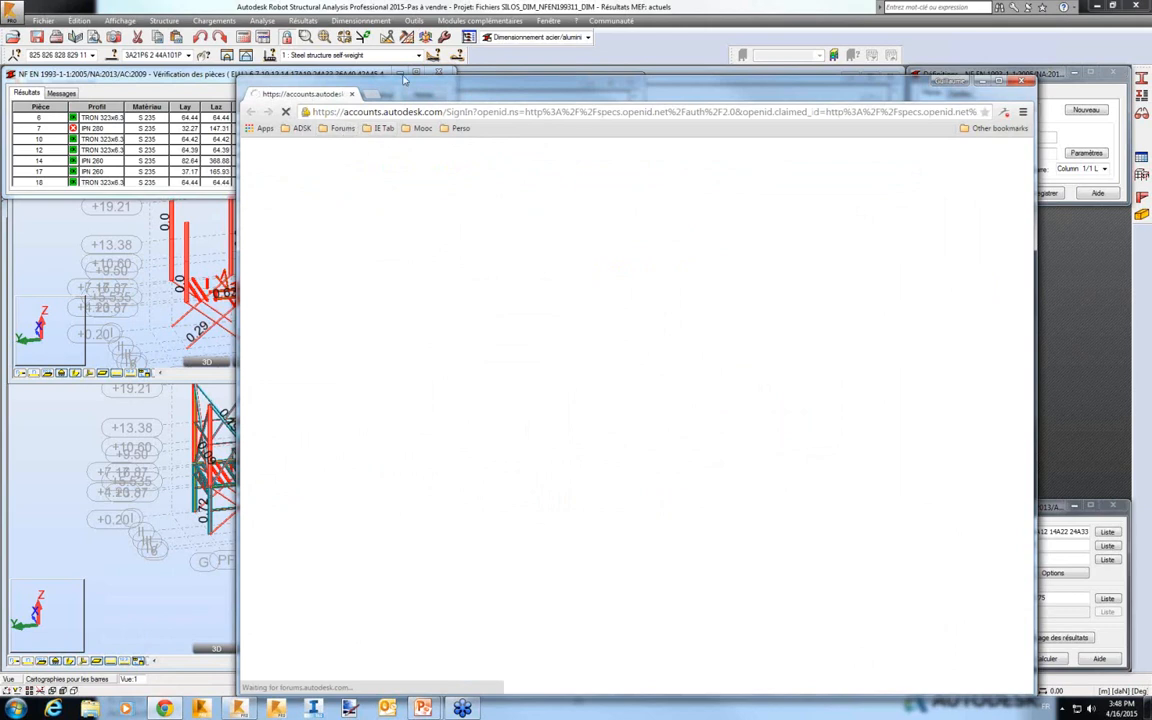
pyautogui.moveTo(403, 76); pyautogui.dragTo(398, 72)
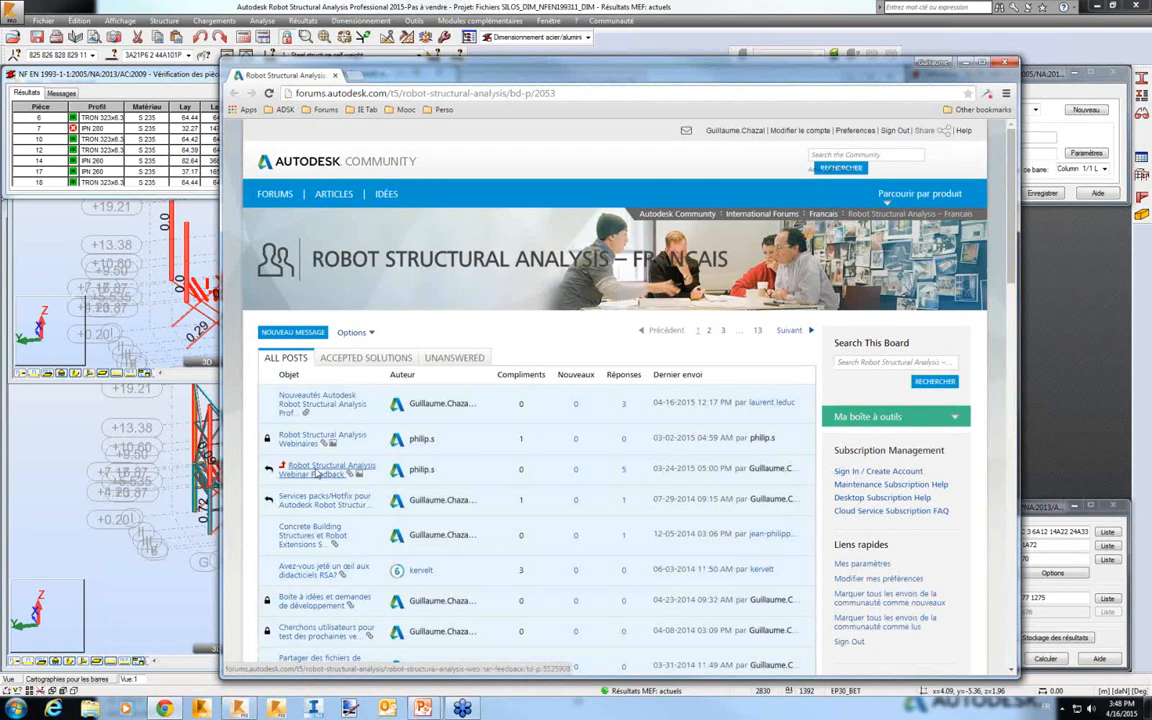
pyautogui.moveTo(315, 477)
pyautogui.mouseDown()
pyautogui.moveTo(337, 455)
pyautogui.moveTo(296, 479)
pyautogui.moveTo(306, 477)
pyautogui.mouseUp()
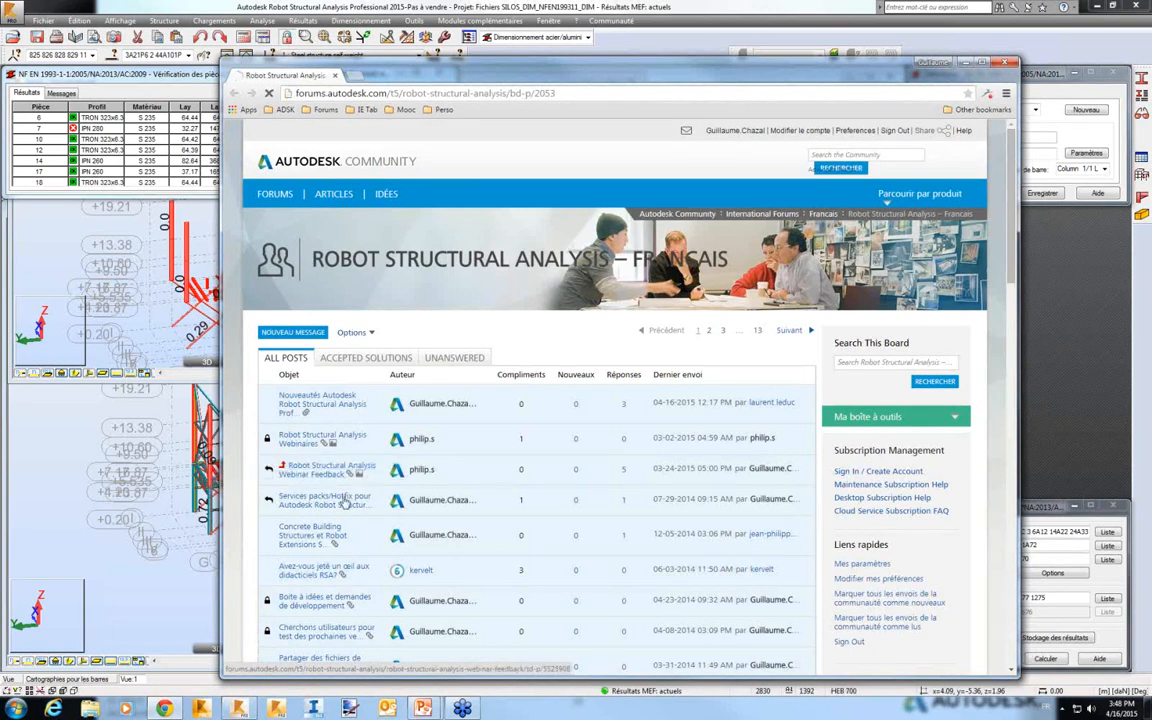
pyautogui.click(340, 474)
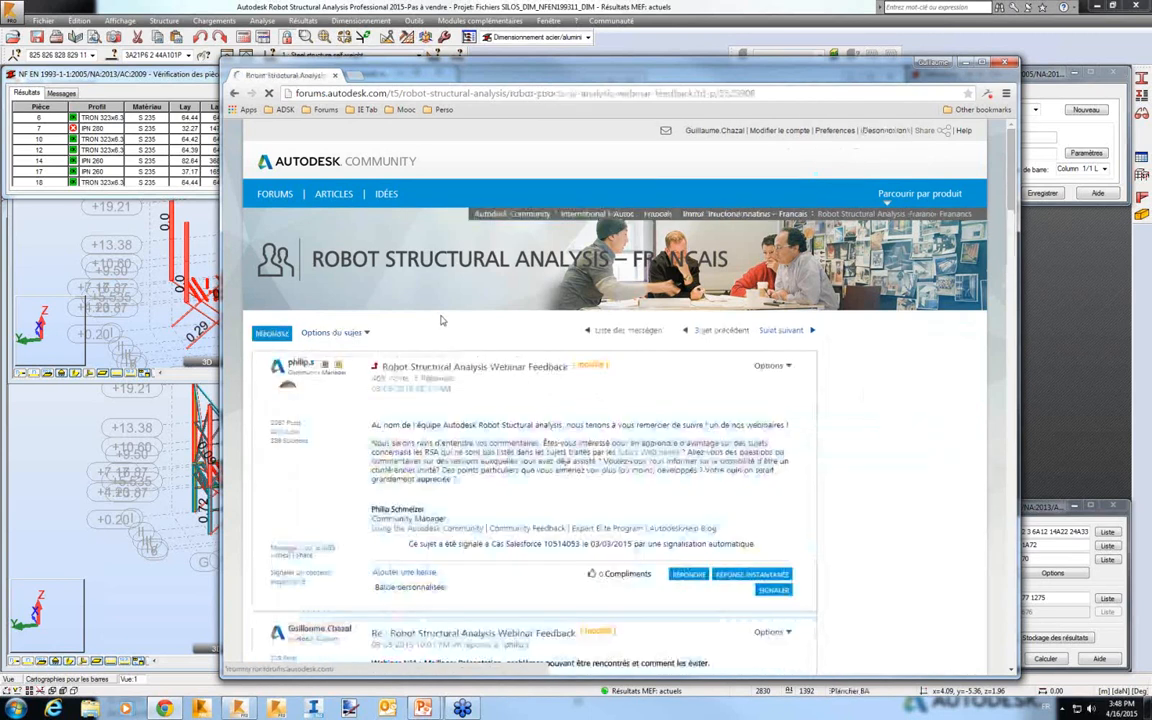
# Examine the questions and replies in the webinar feedback topic through to the end, and minimise the browser.
pyautogui.scroll(-4, 441, 320)
pyautogui.scroll(-3, 437, 412)
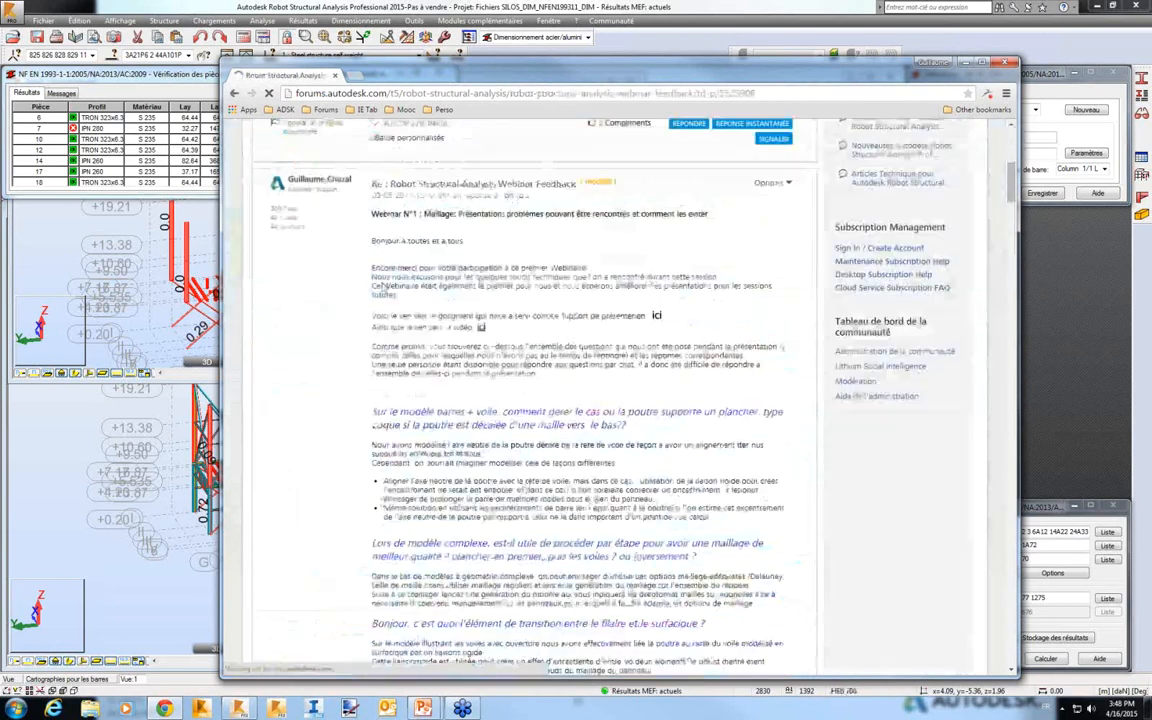
pyautogui.scroll(-10, 390, 275)
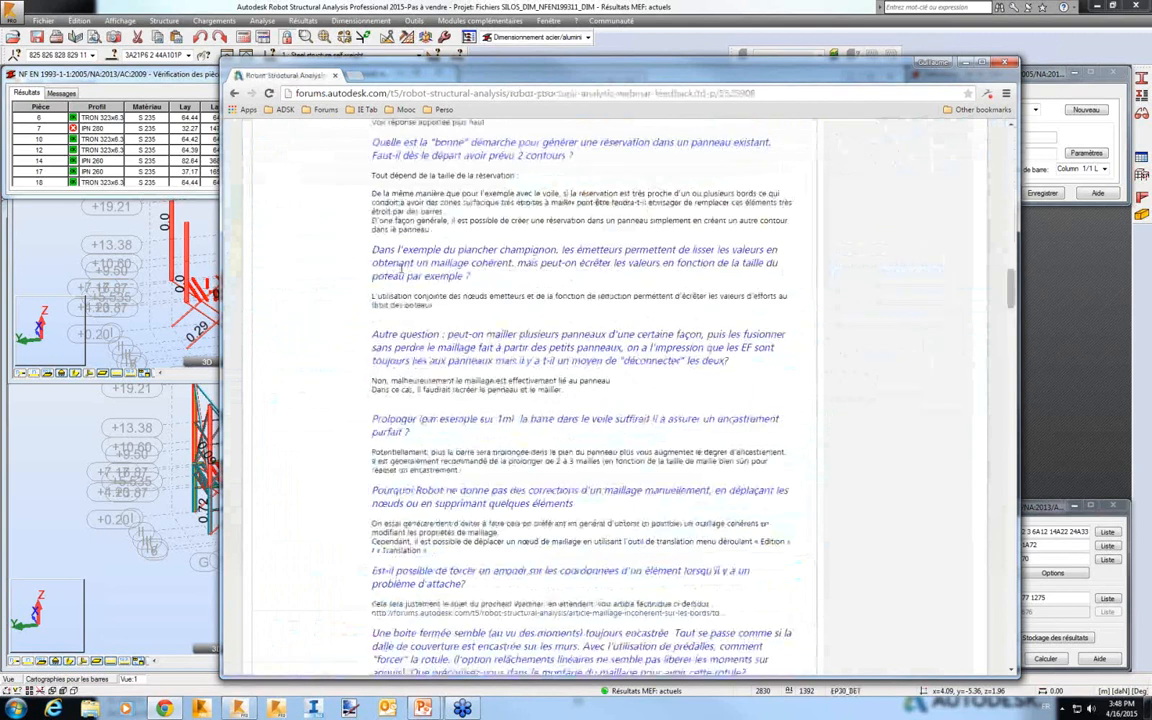
pyautogui.scroll(-20, 401, 270)
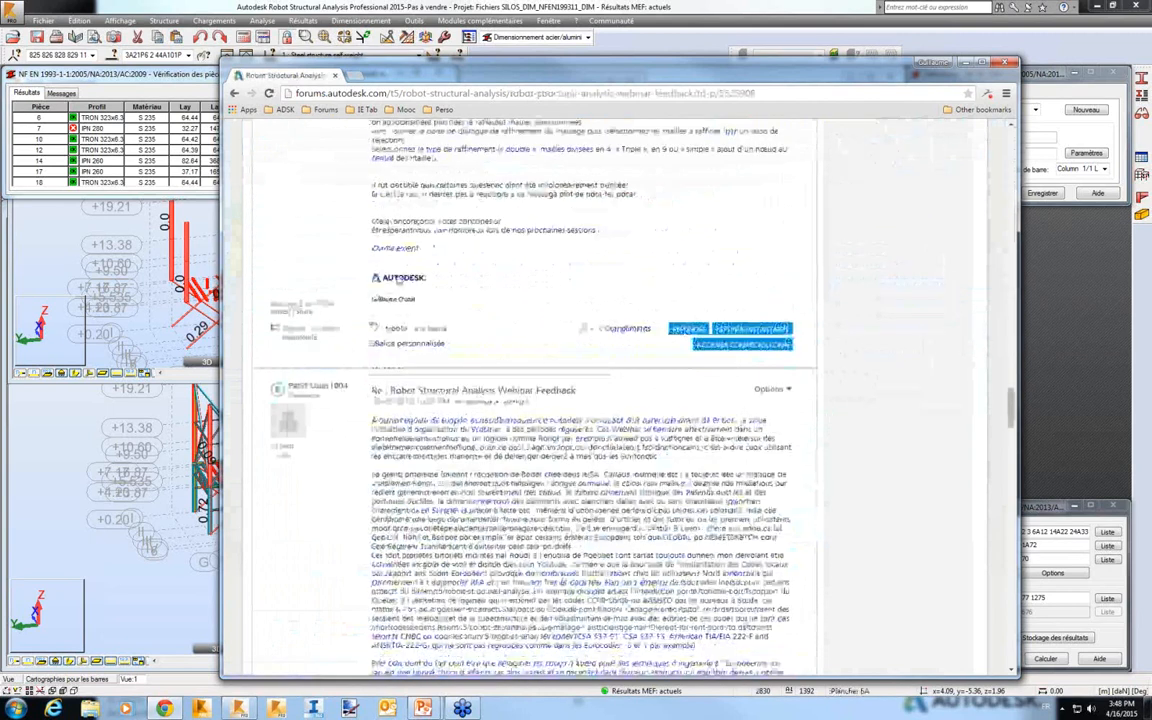
pyautogui.scroll(-20, 394, 283)
pyautogui.scroll(-10, 278, 282)
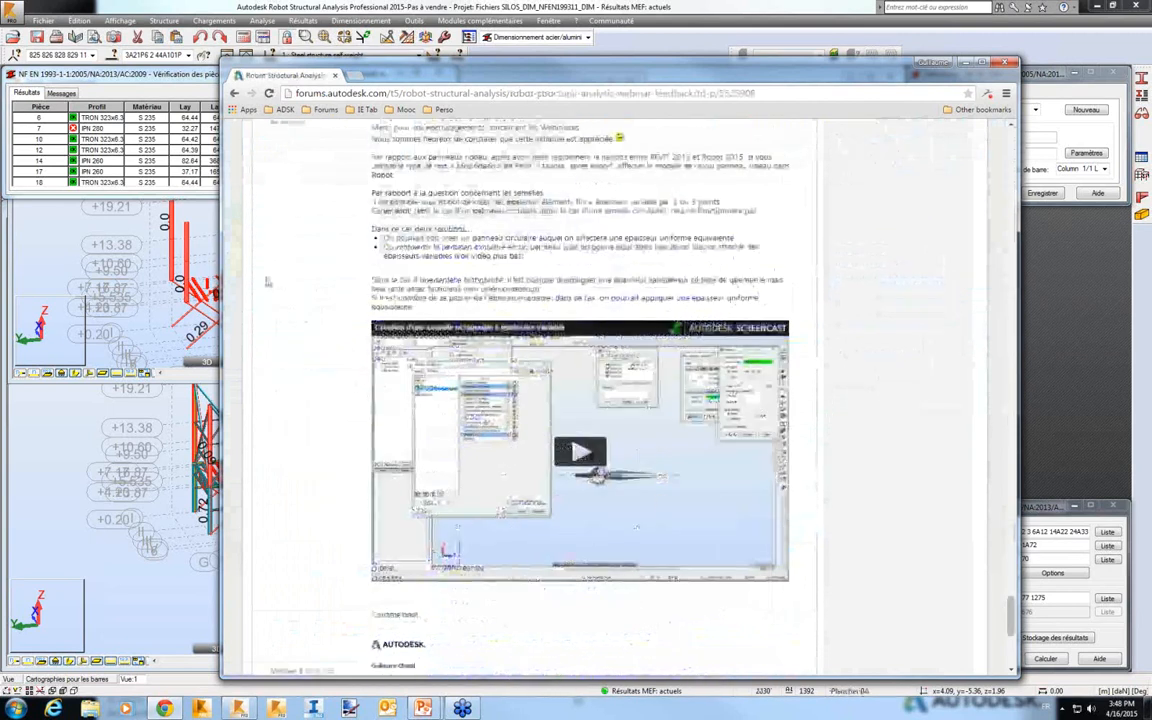
pyautogui.scroll(-3, 278, 282)
pyautogui.scroll(-6, 278, 282)
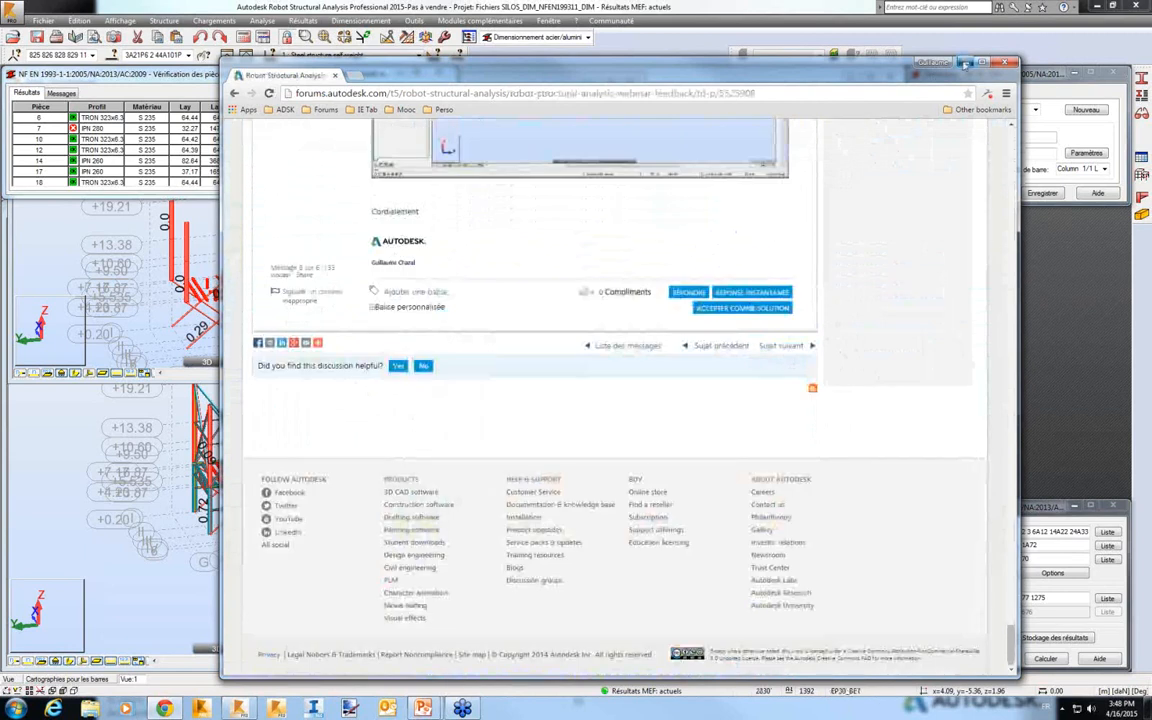
pyautogui.click(965, 63)
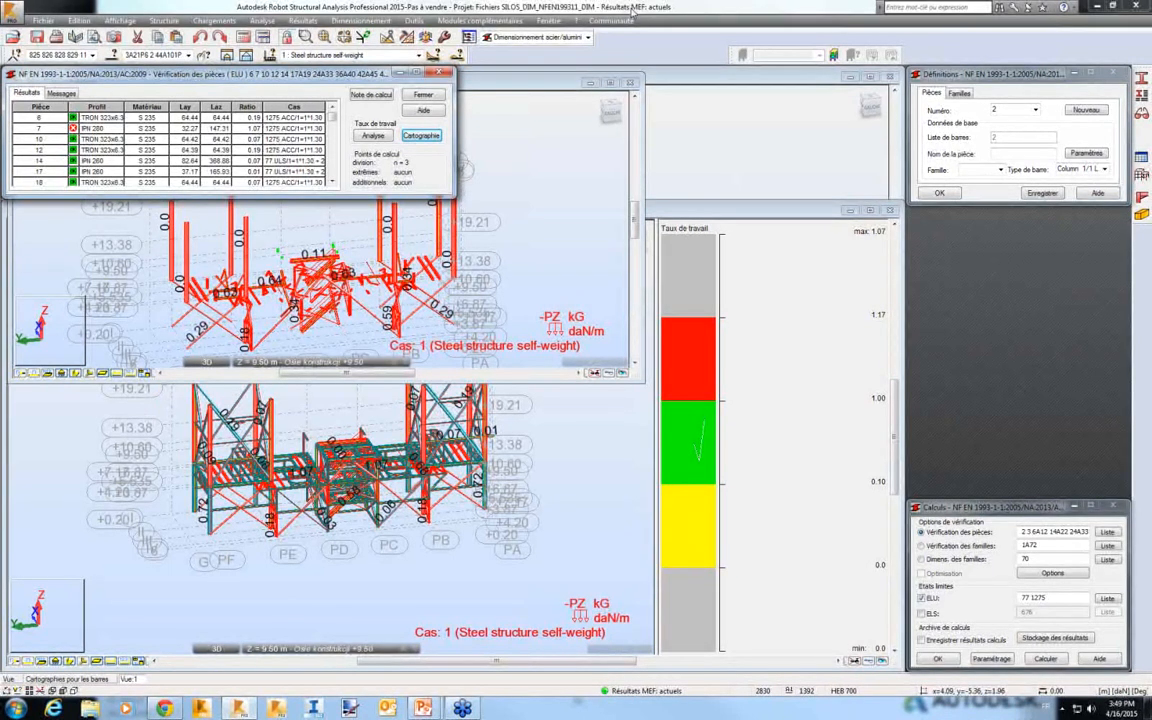
# Close the separate view of the isolated members and examine the corner column of the end tower up close.
pyautogui.click(631, 84)
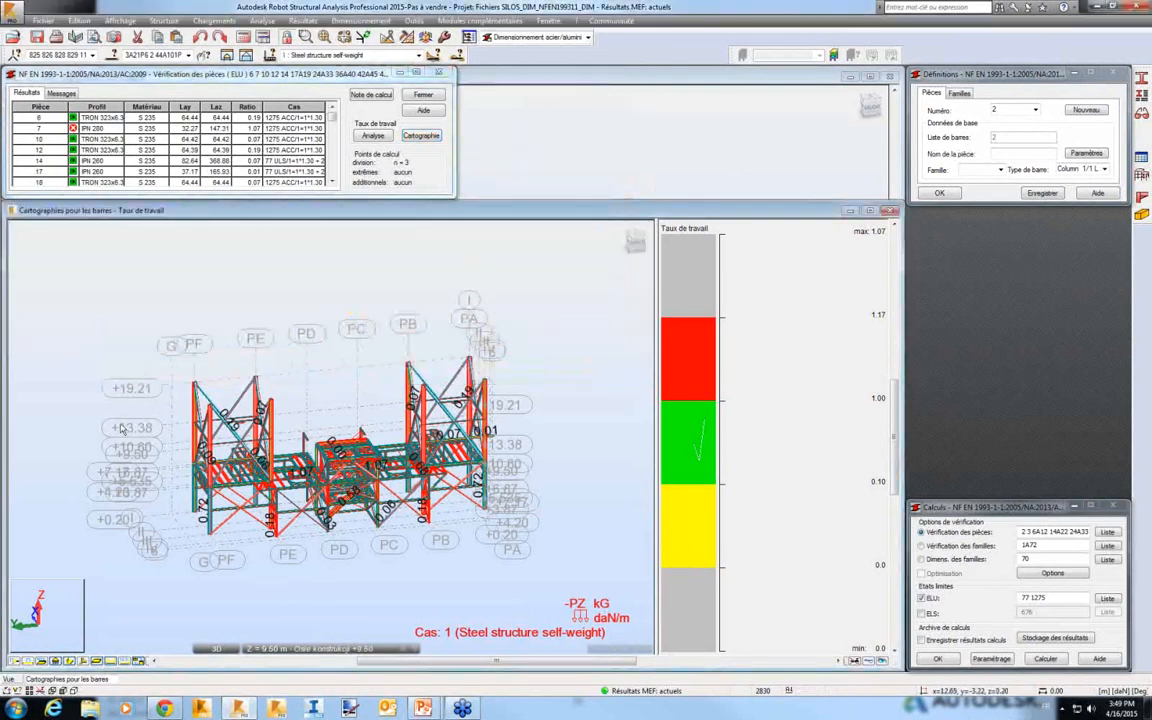
pyautogui.moveTo(121, 427); pyautogui.dragTo(142, 380, button='middle')
pyautogui.scroll(2, 189, 378)
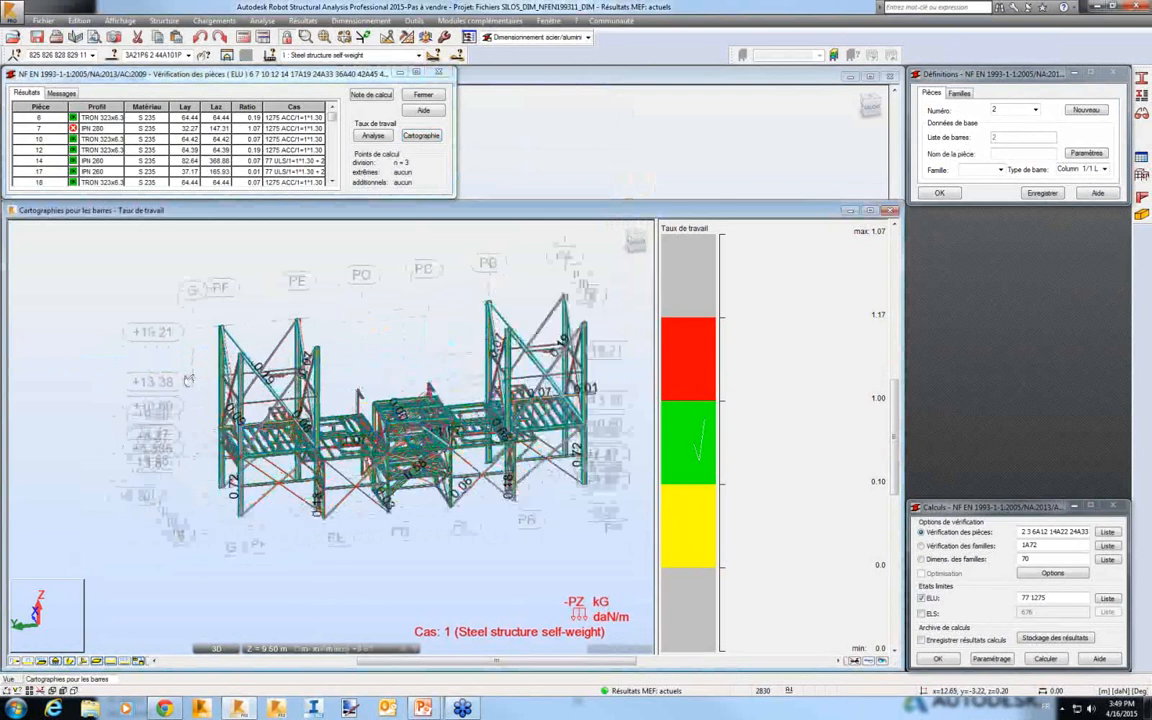
pyautogui.scroll(2, 189, 378)
pyautogui.scroll(2, 232, 450)
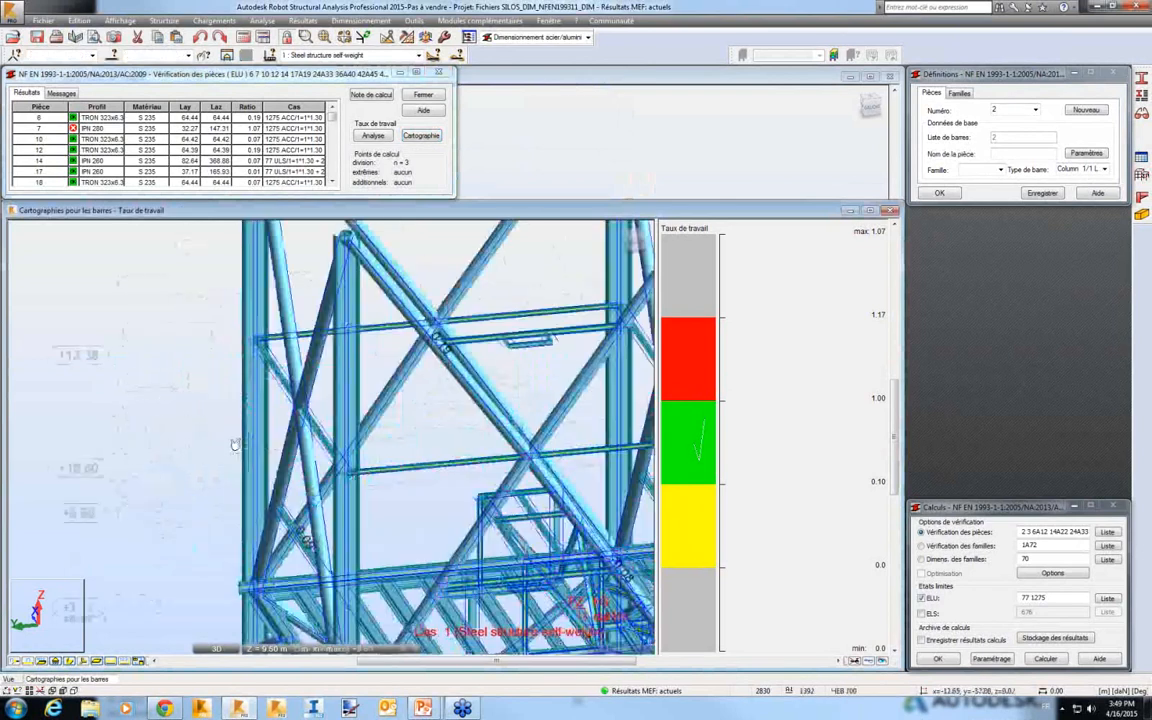
pyautogui.moveTo(234, 444); pyautogui.dragTo(237, 401, button='middle')
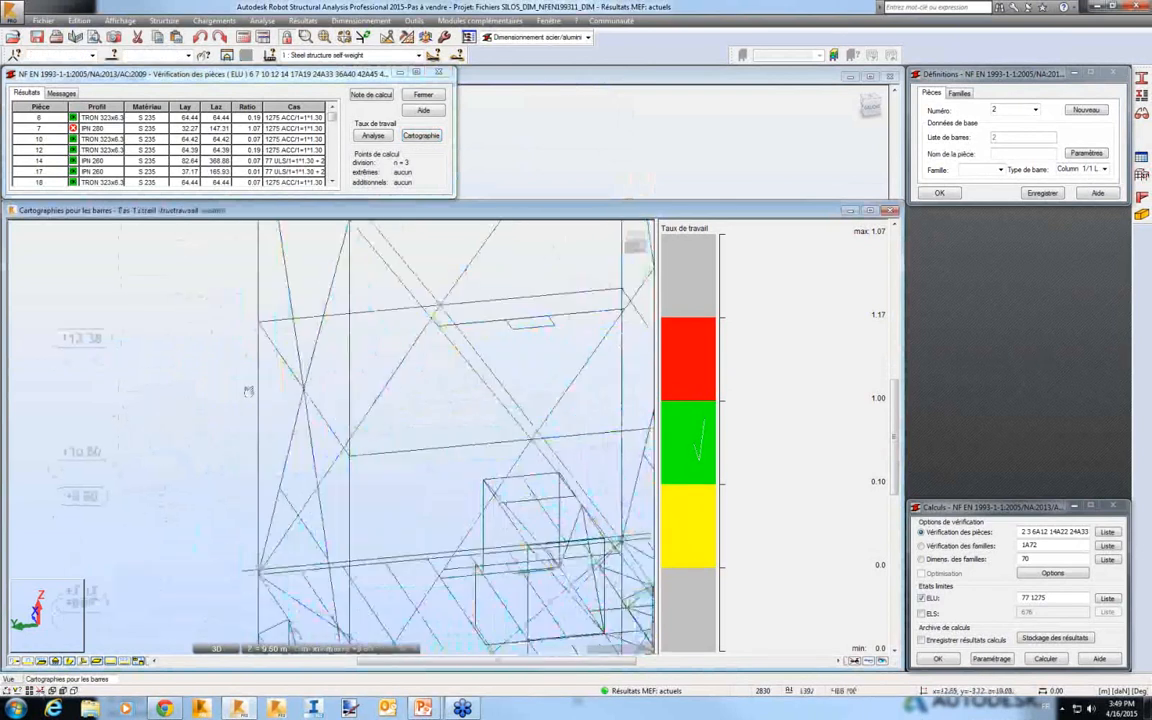
pyautogui.scroll(-2, 235, 402)
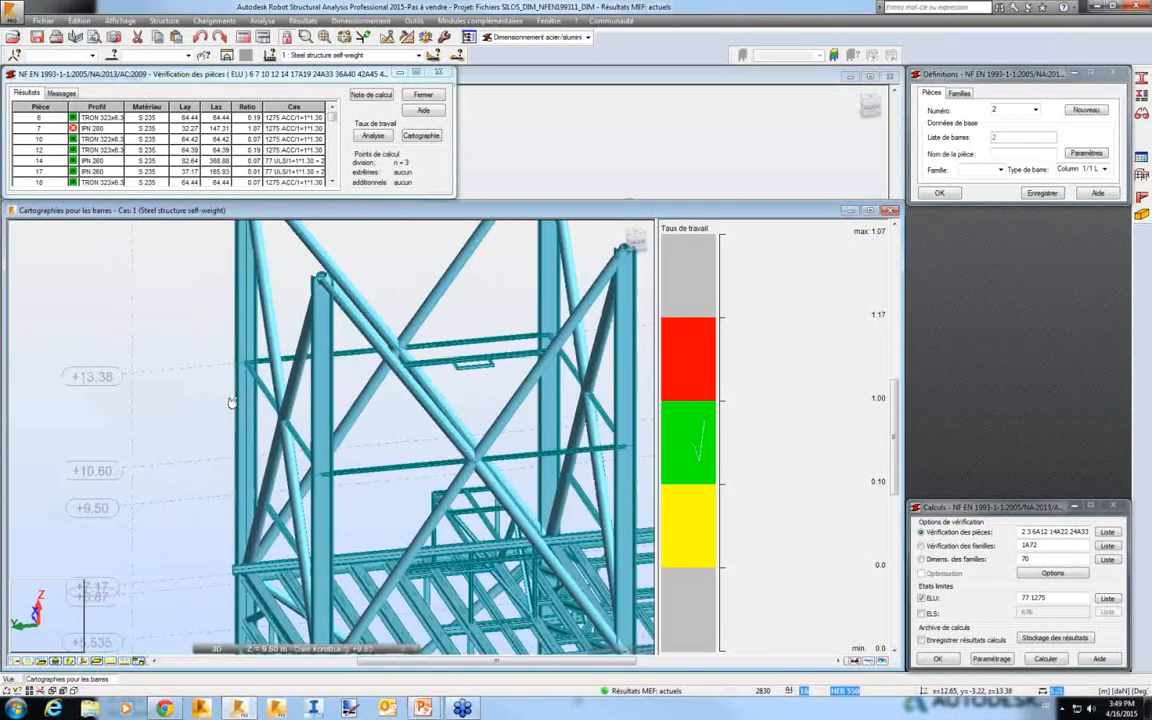
pyautogui.scroll(-2, 232, 402)
pyautogui.scroll(-2, 232, 395)
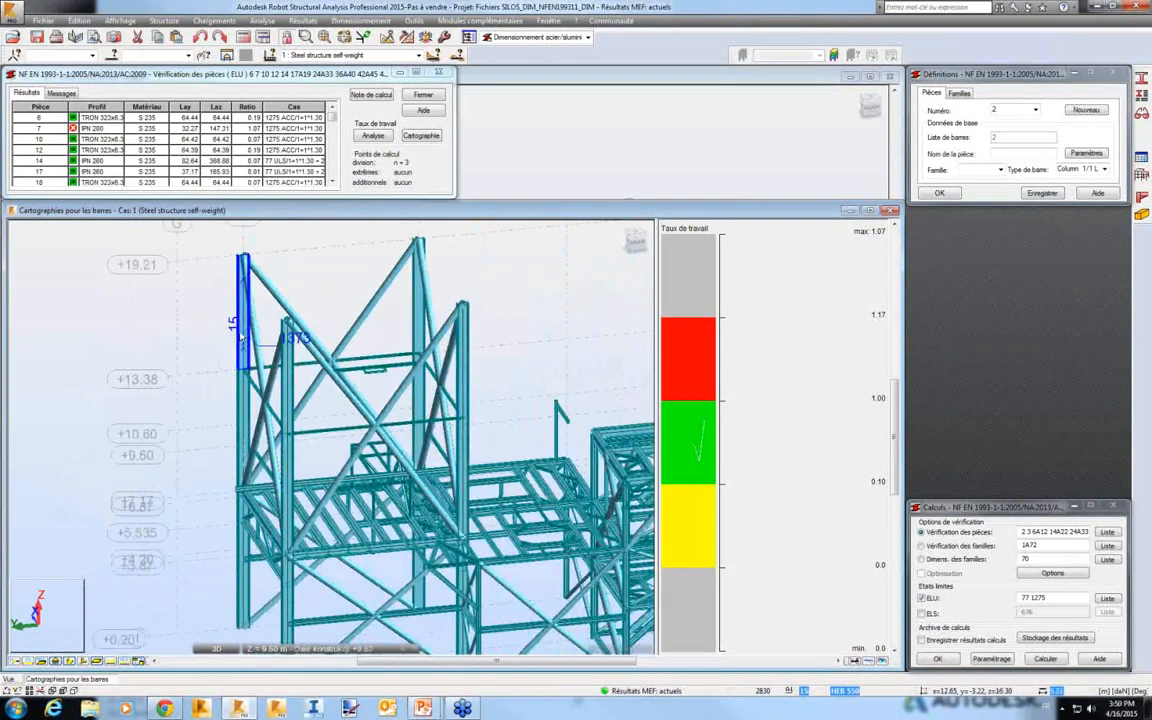
pyautogui.click(233, 417)
pyautogui.click(214, 412)
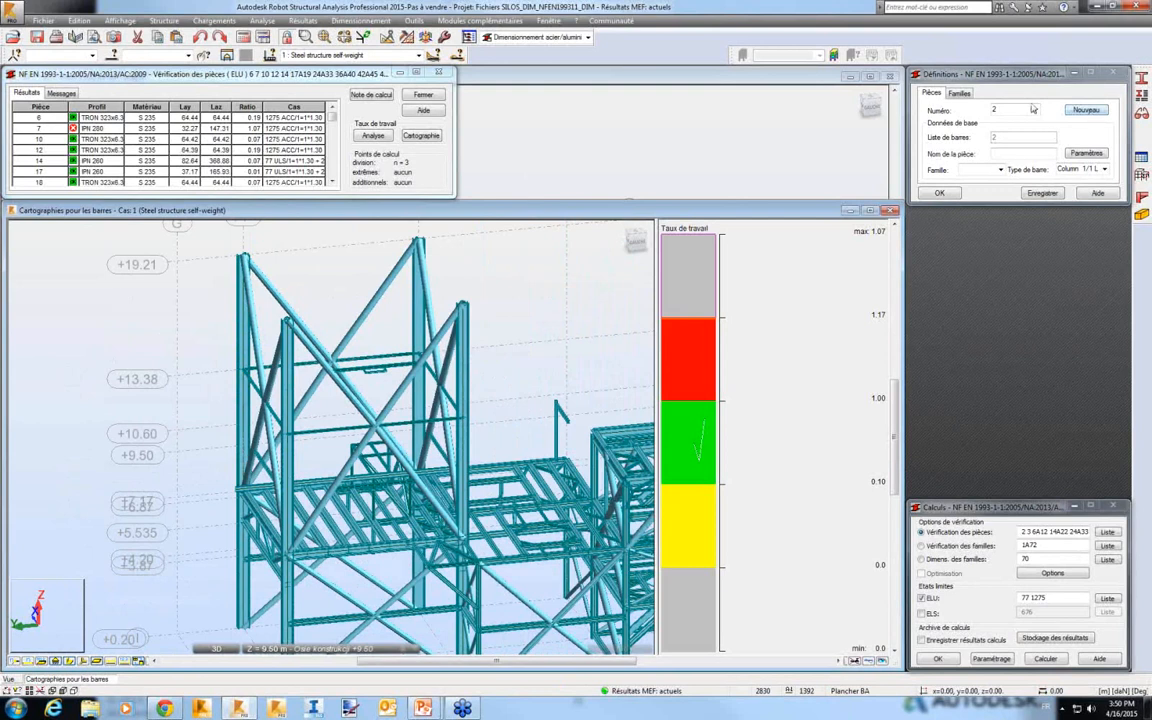
# Define and save a new member made of bars 15 and 16, and select it on the structure by its number 1392.
pyautogui.click(1082, 112)
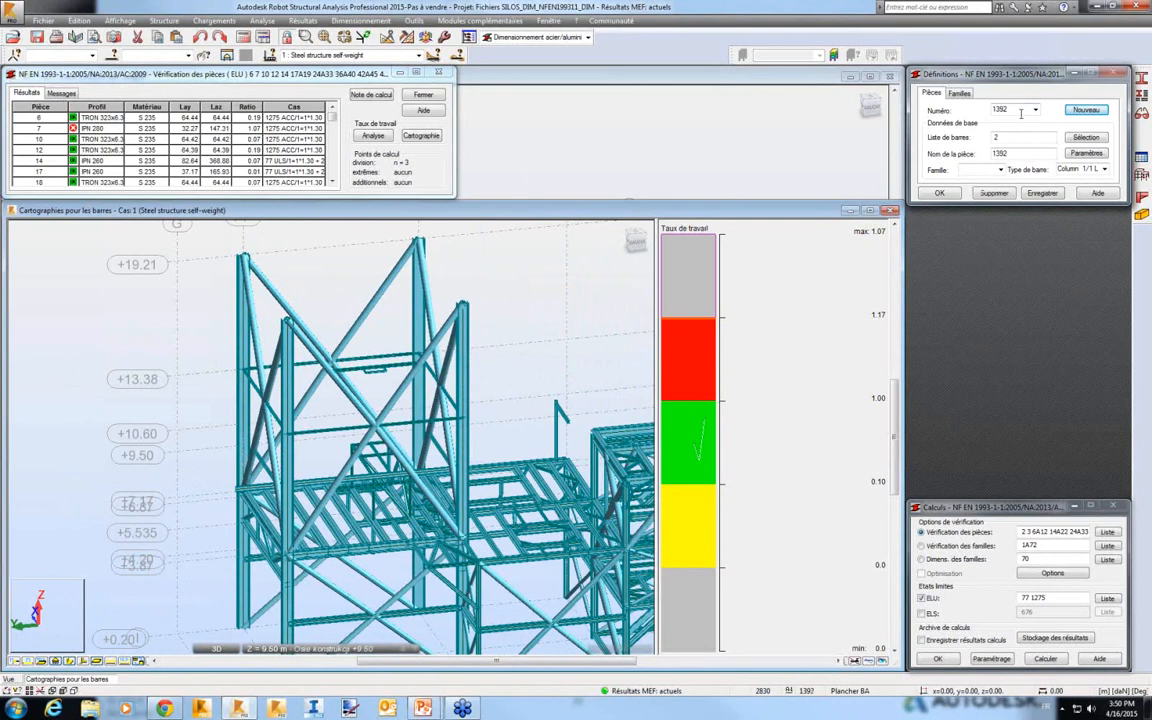
pyautogui.moveTo(1011, 138); pyautogui.dragTo(985, 142)
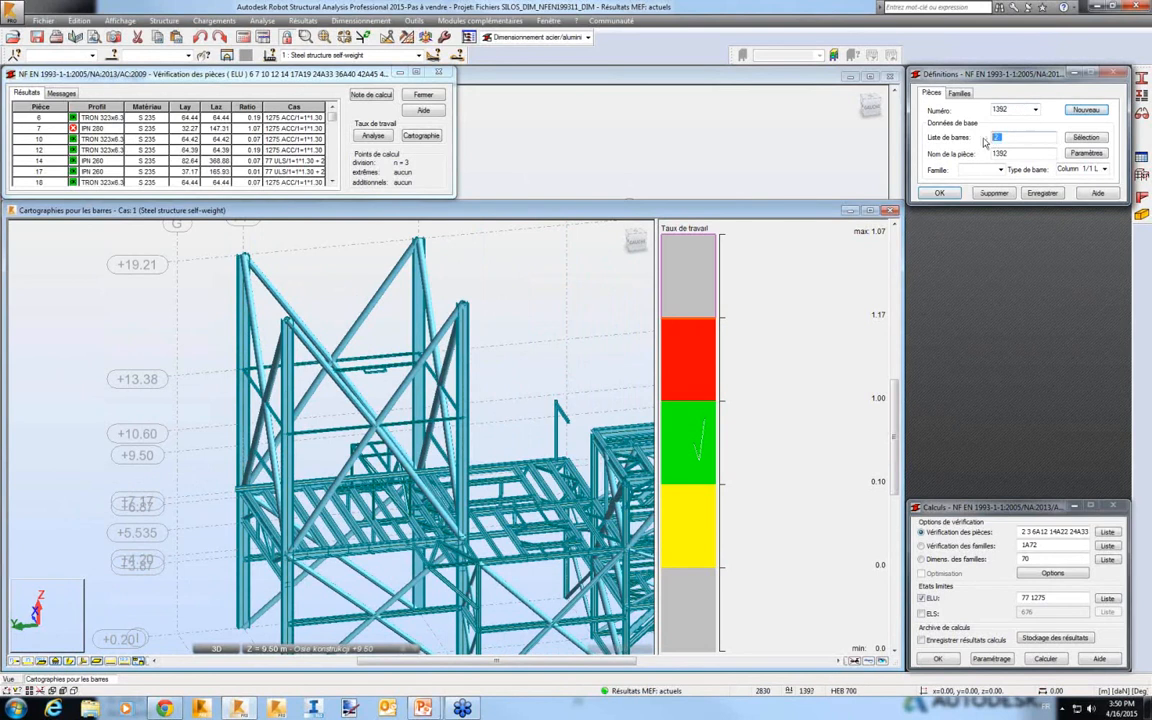
pyautogui.click(237, 341)
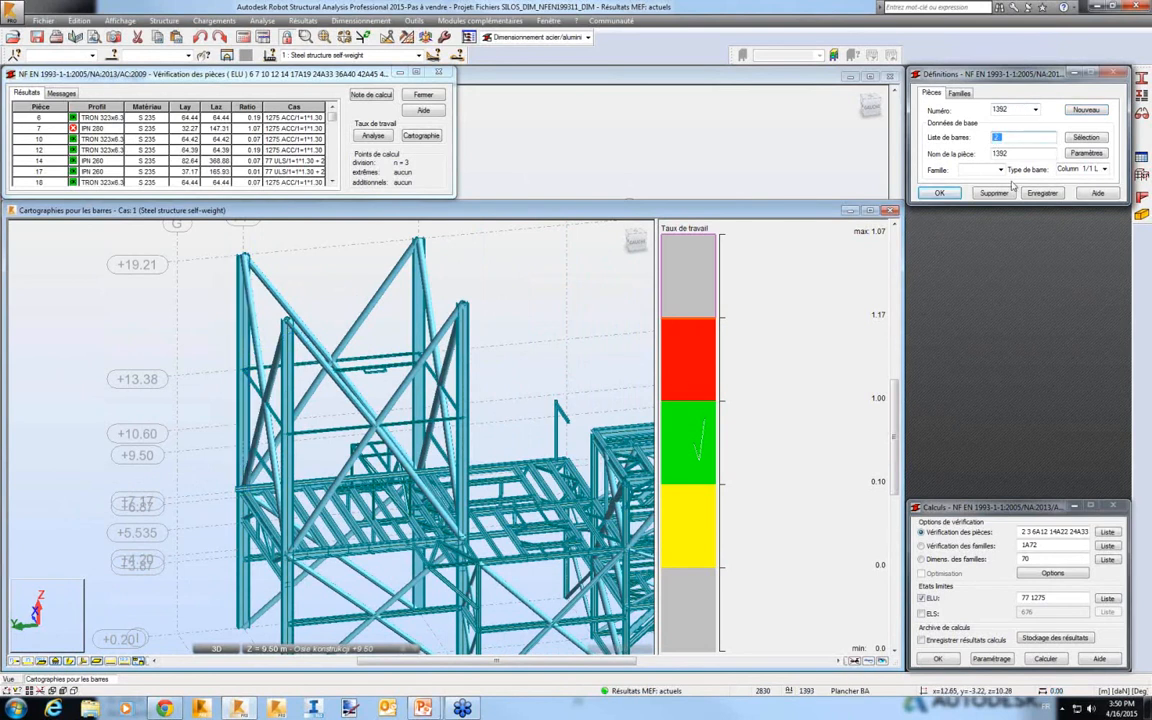
pyautogui.write('16')
pyautogui.click(1045, 194)
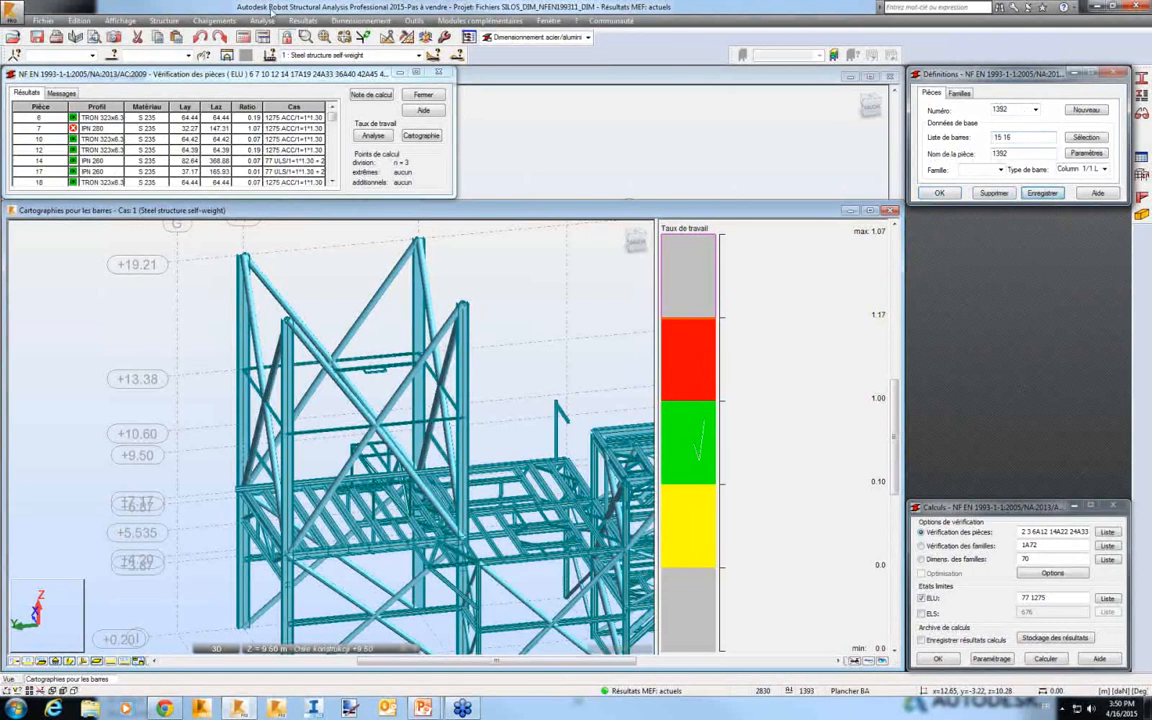
pyautogui.click(154, 55)
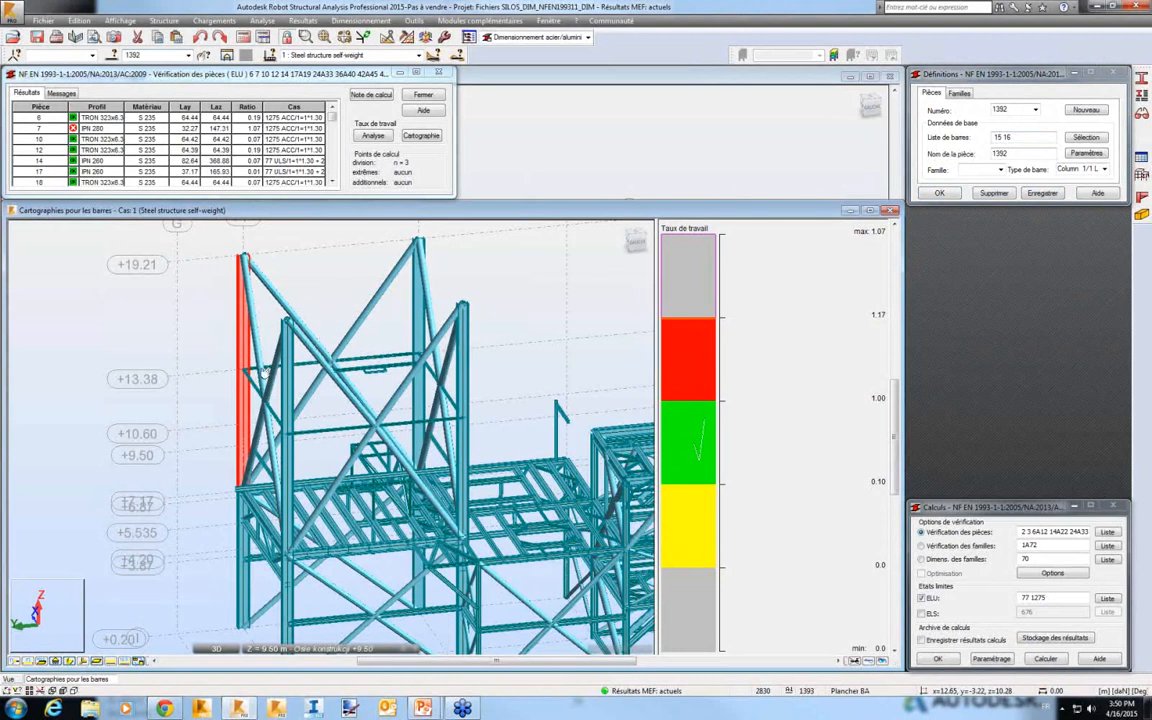
# Examine the parameters of member 1392's type Column 1/1 L/200 and the list of available member types, leaving the type as it is.
pyautogui.click(1094, 157)
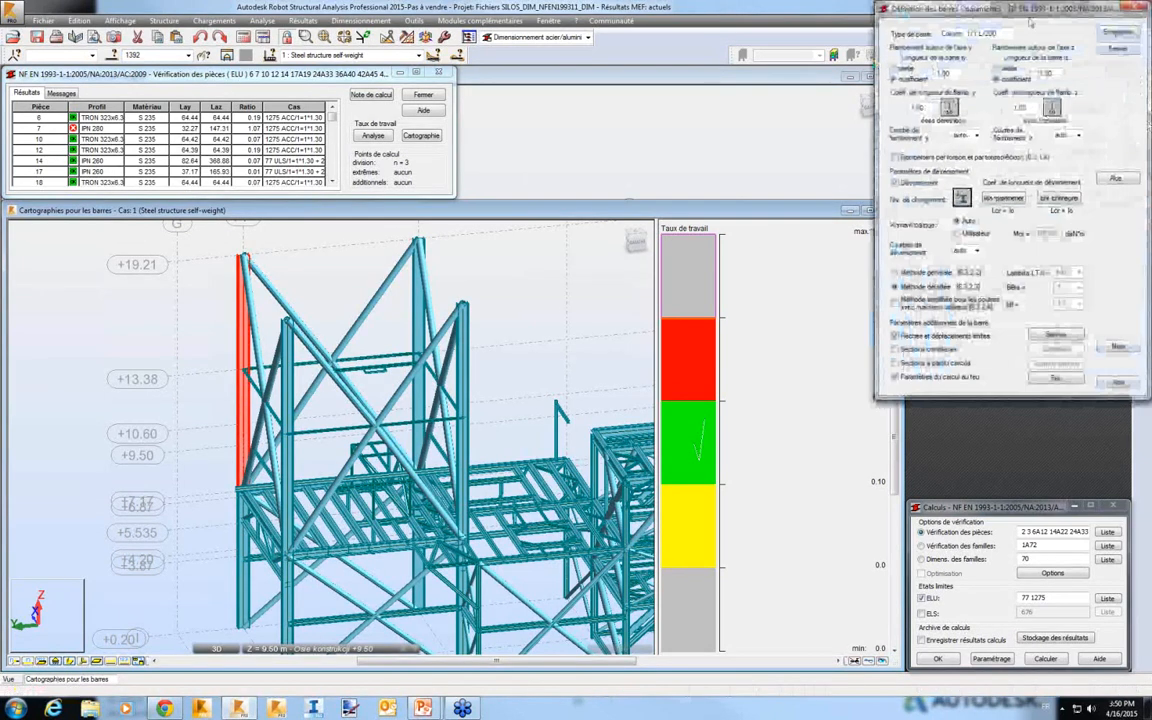
pyautogui.moveTo(1025, 14); pyautogui.dragTo(944, 54)
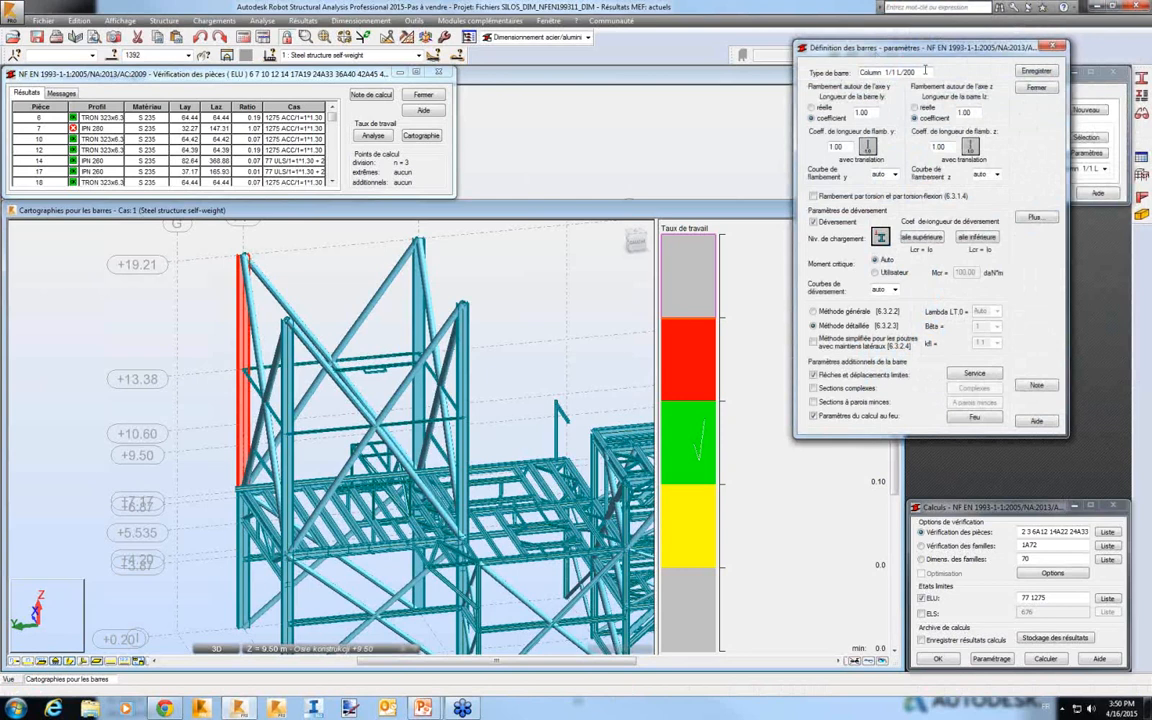
pyautogui.click(1053, 47)
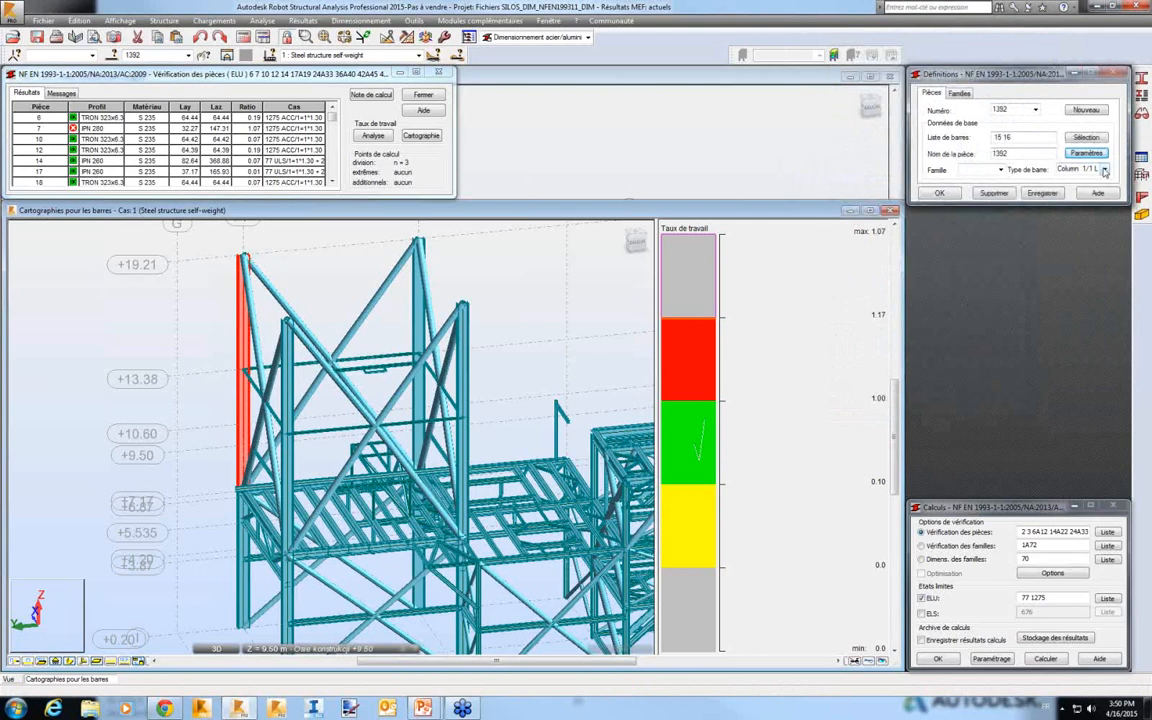
pyautogui.click(1105, 170)
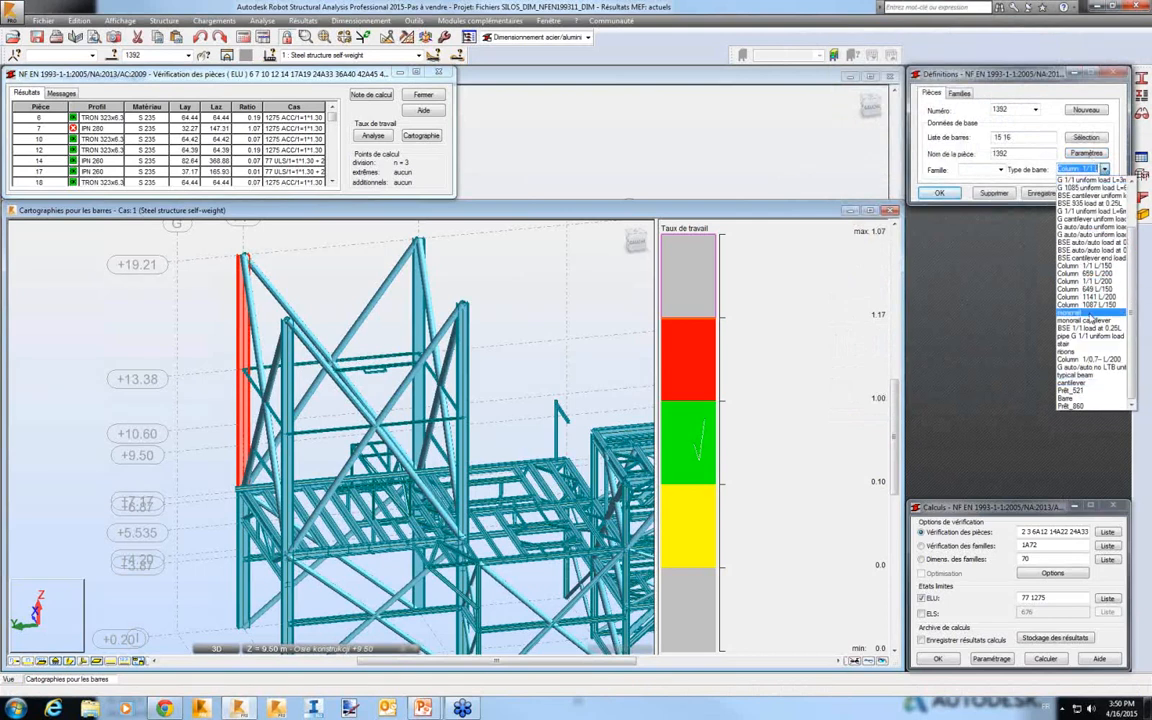
pyautogui.scroll(2, 1090, 320)
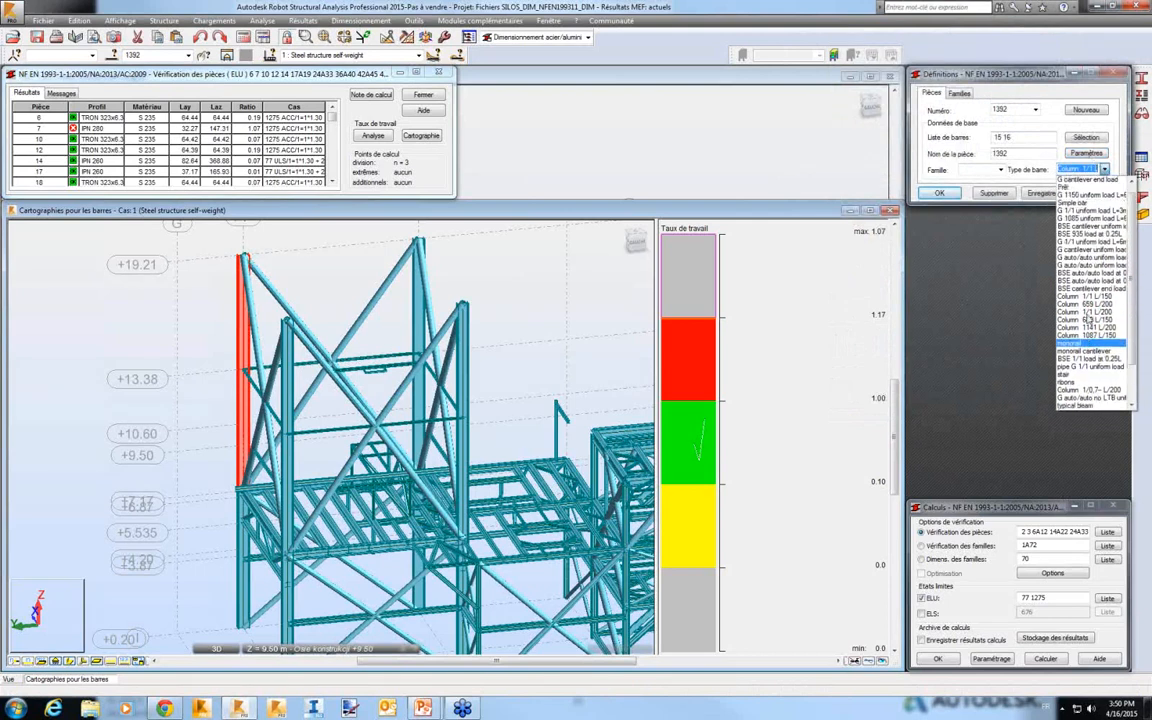
pyautogui.click(690, 51)
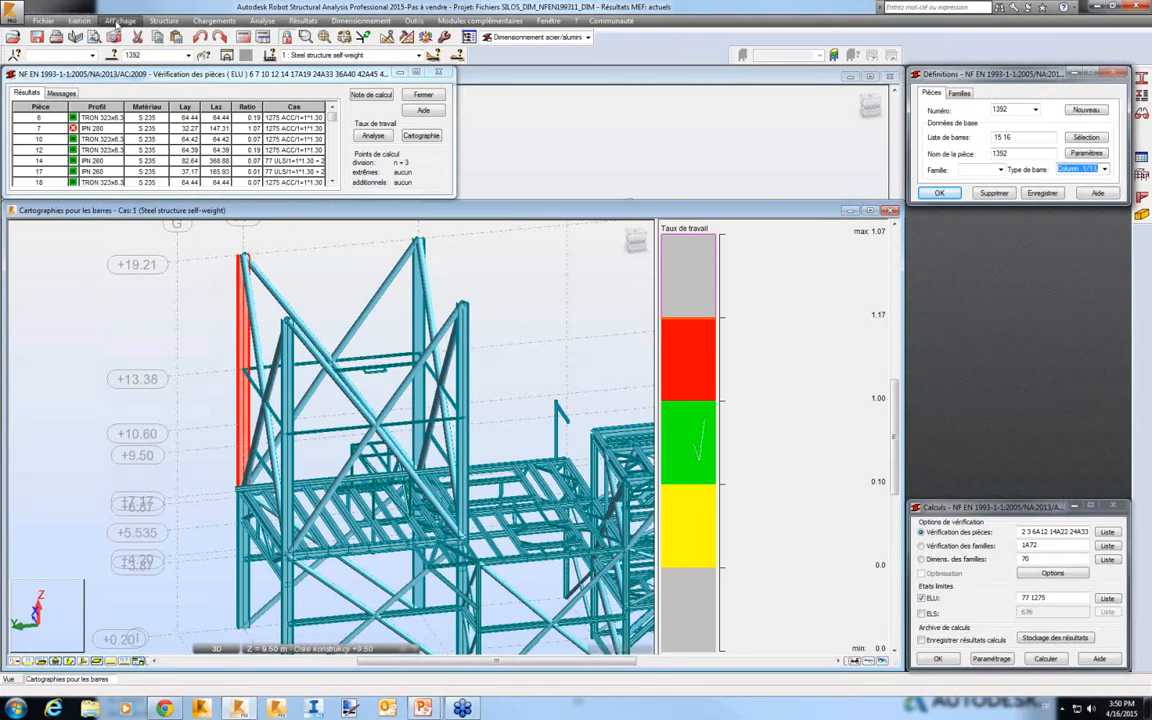
# Open the table of bars over the ratio map and widen its member type column.
pyautogui.click(118, 22)
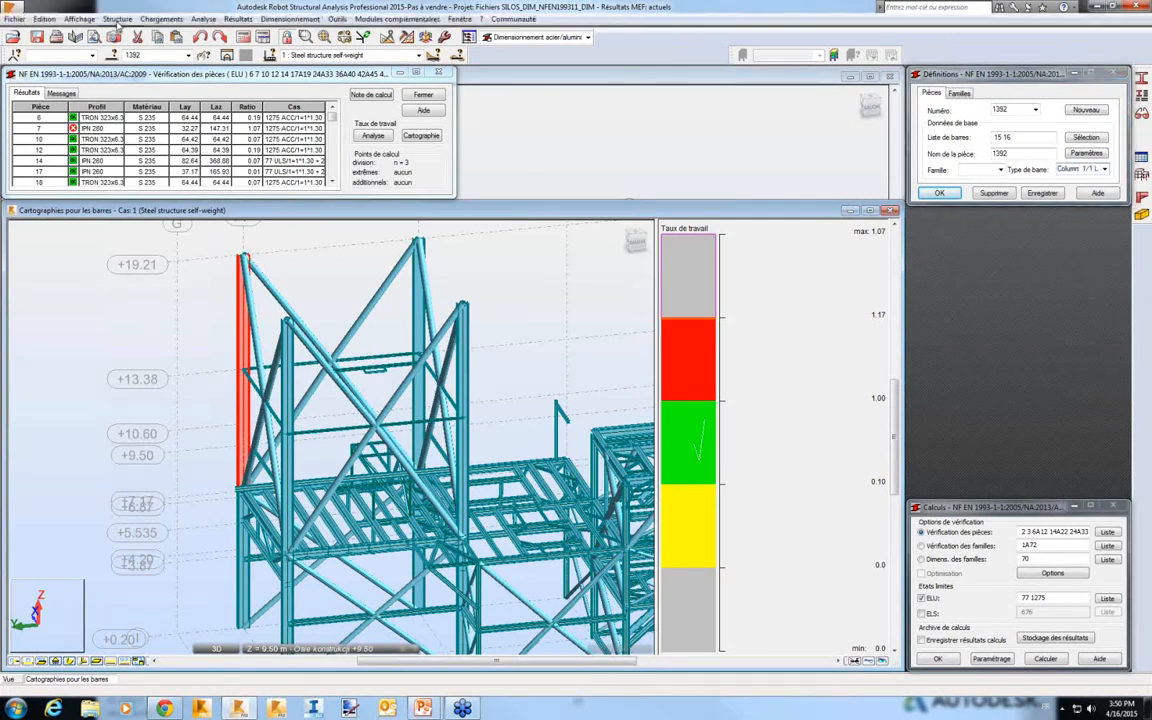
pyautogui.click(118, 22)
pyautogui.click(128, 205)
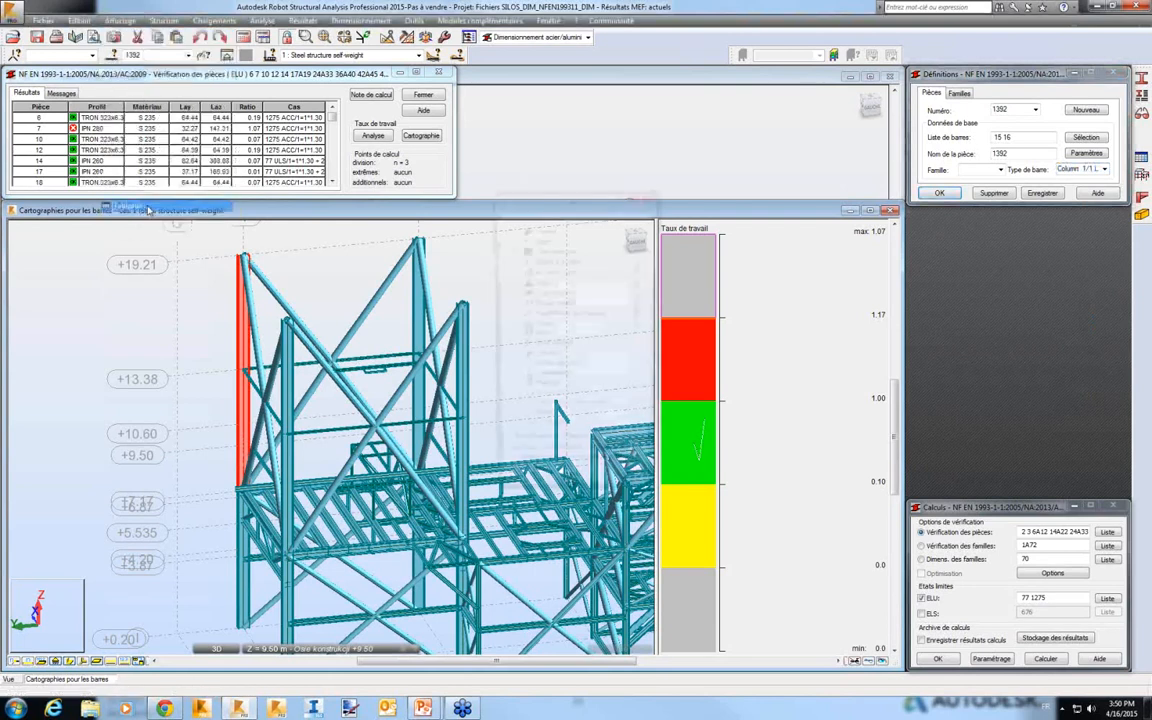
pyautogui.click(525, 494)
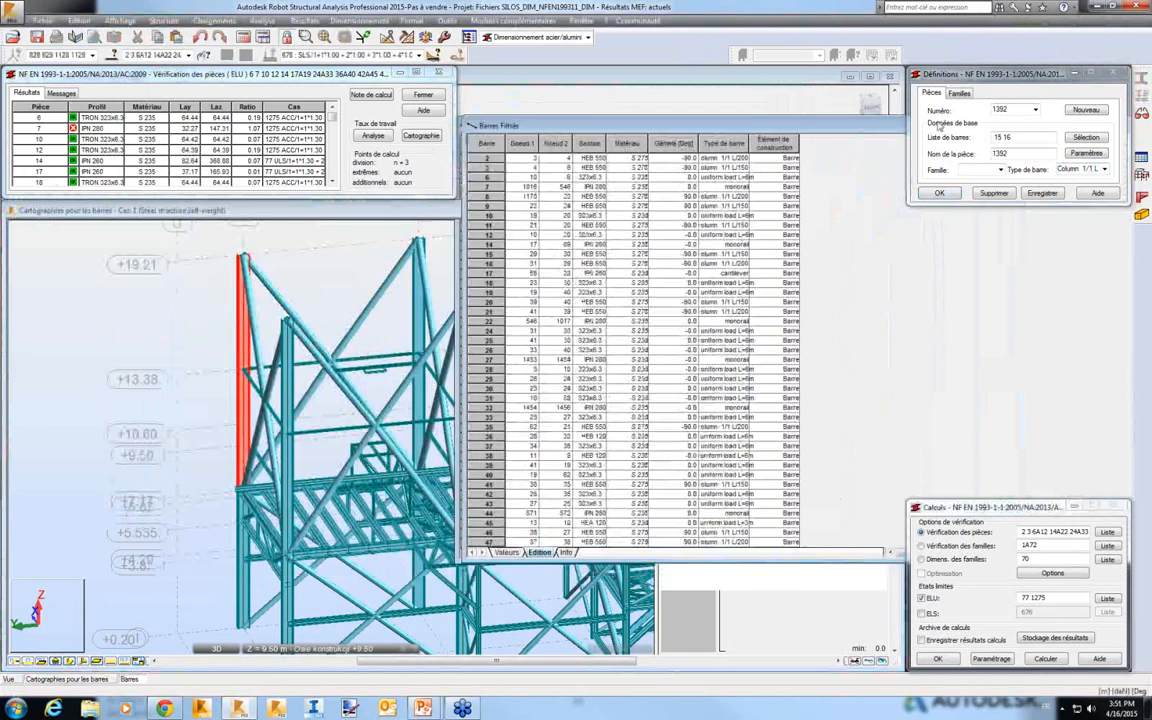
pyautogui.moveTo(928, 126); pyautogui.dragTo(938, 122)
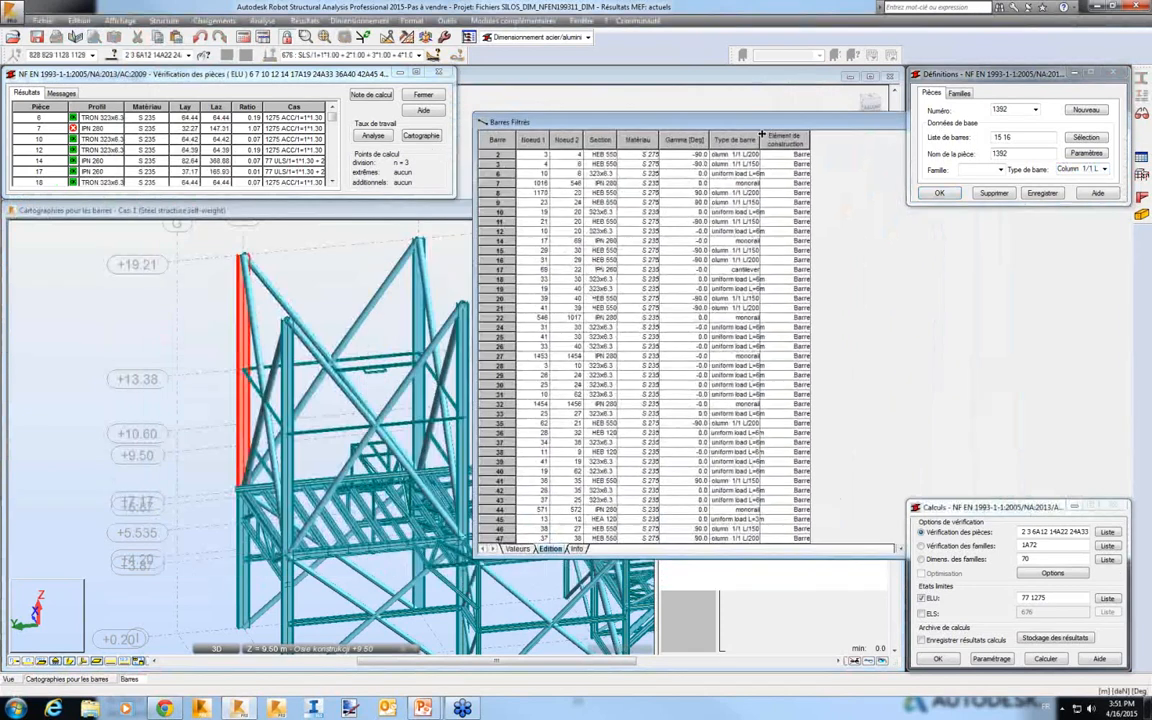
pyautogui.moveTo(760, 136); pyautogui.dragTo(840, 136)
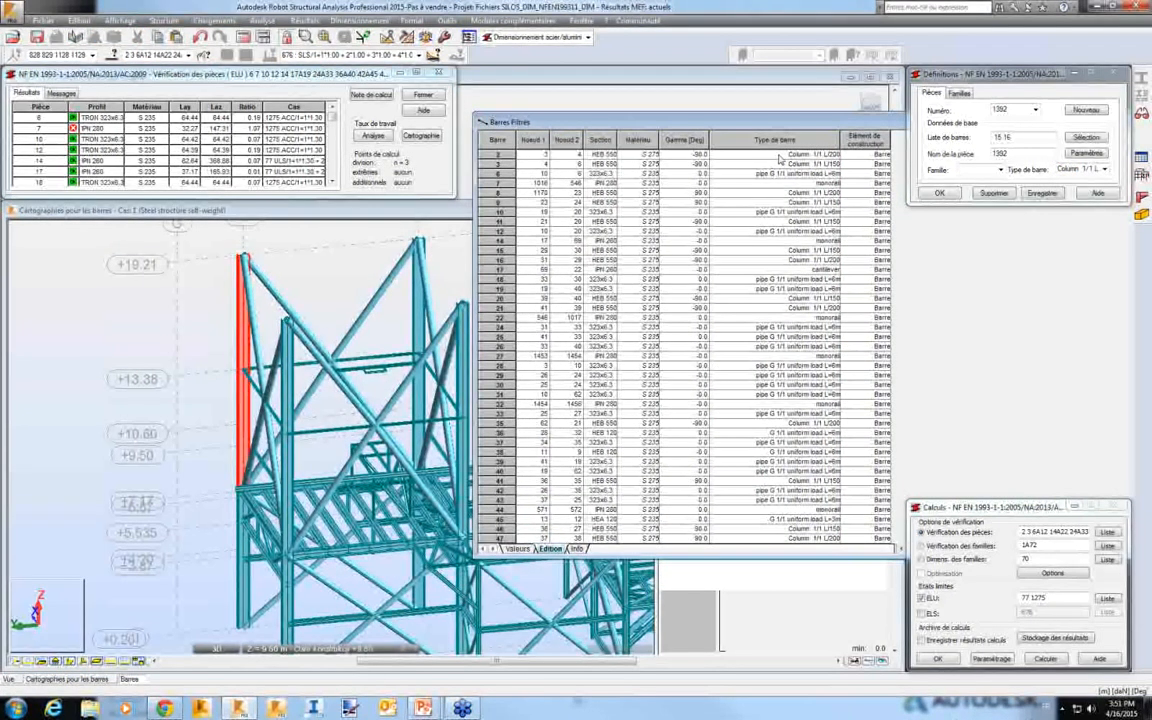
# Check the member types offered for bar 2, and assign type Prêt_521 to bars 2 to 18 at once with paste special.
pyautogui.click(779, 156)
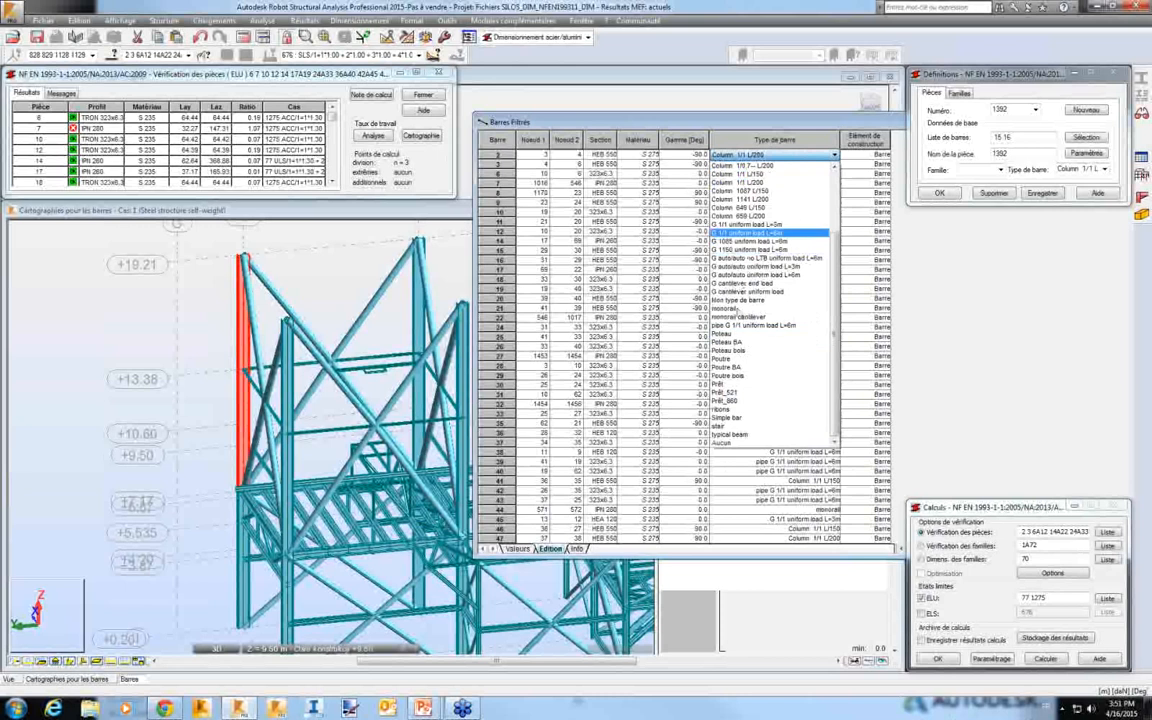
pyautogui.press('Escape')
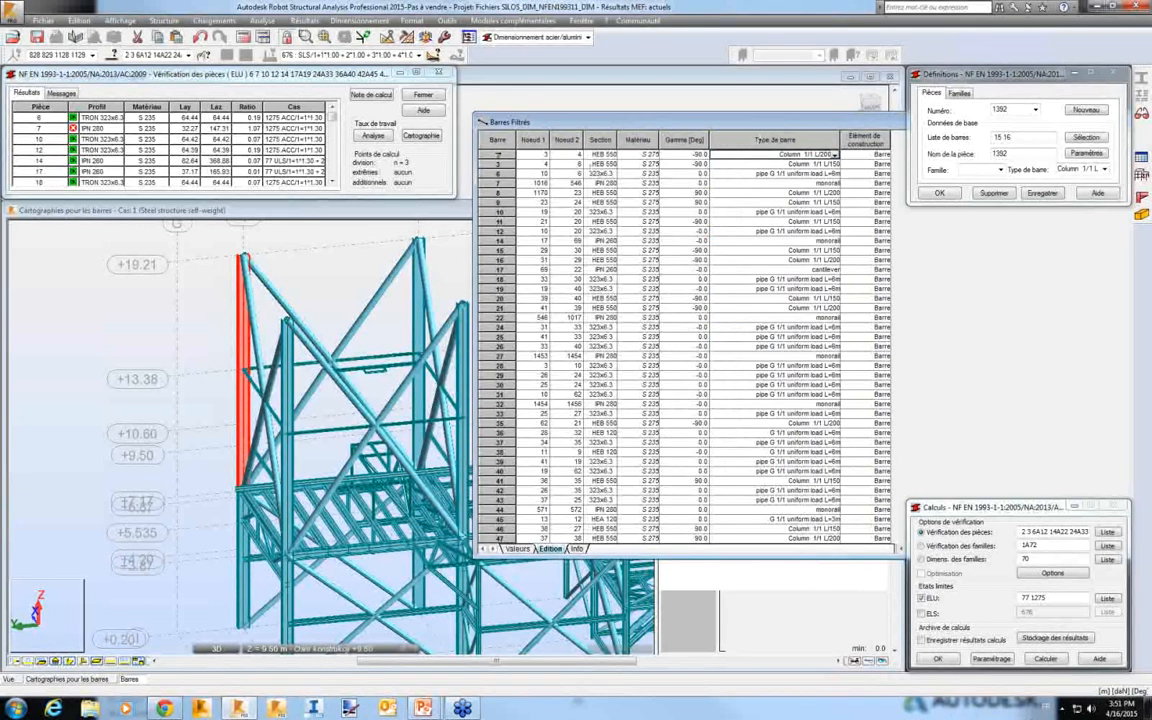
pyautogui.moveTo(500, 156); pyautogui.dragTo(500, 280)
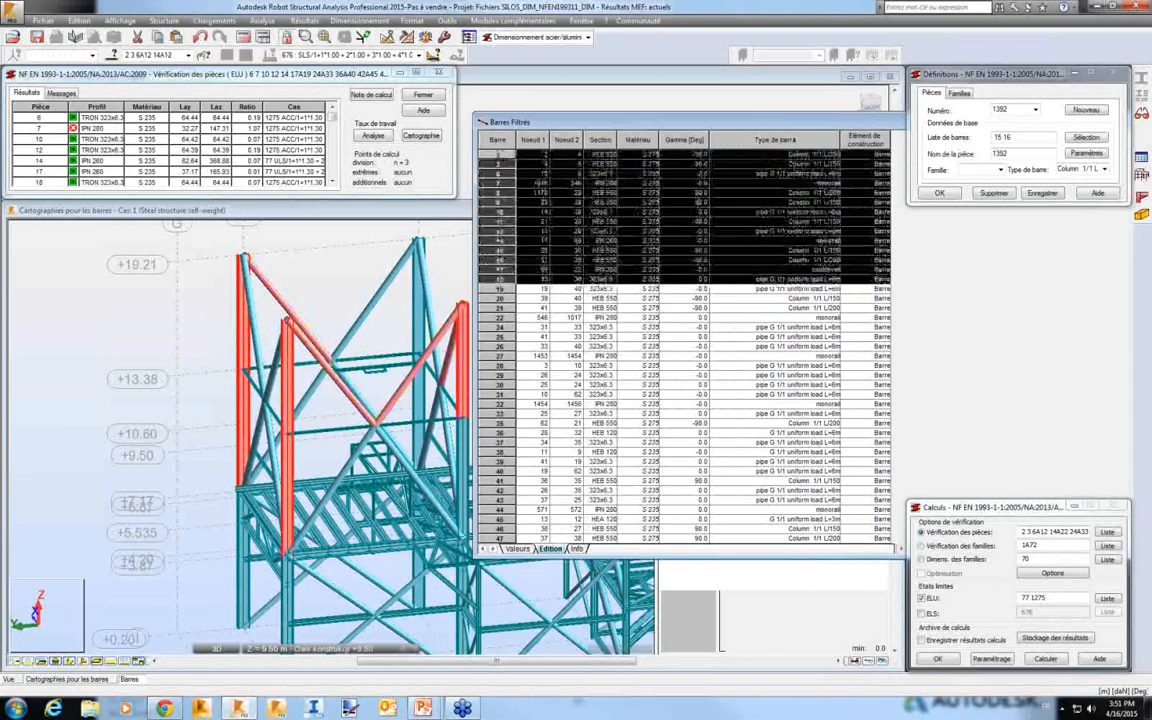
pyautogui.keyDown('ctrl'); pyautogui.click(772, 141); pyautogui.keyUp('ctrl')
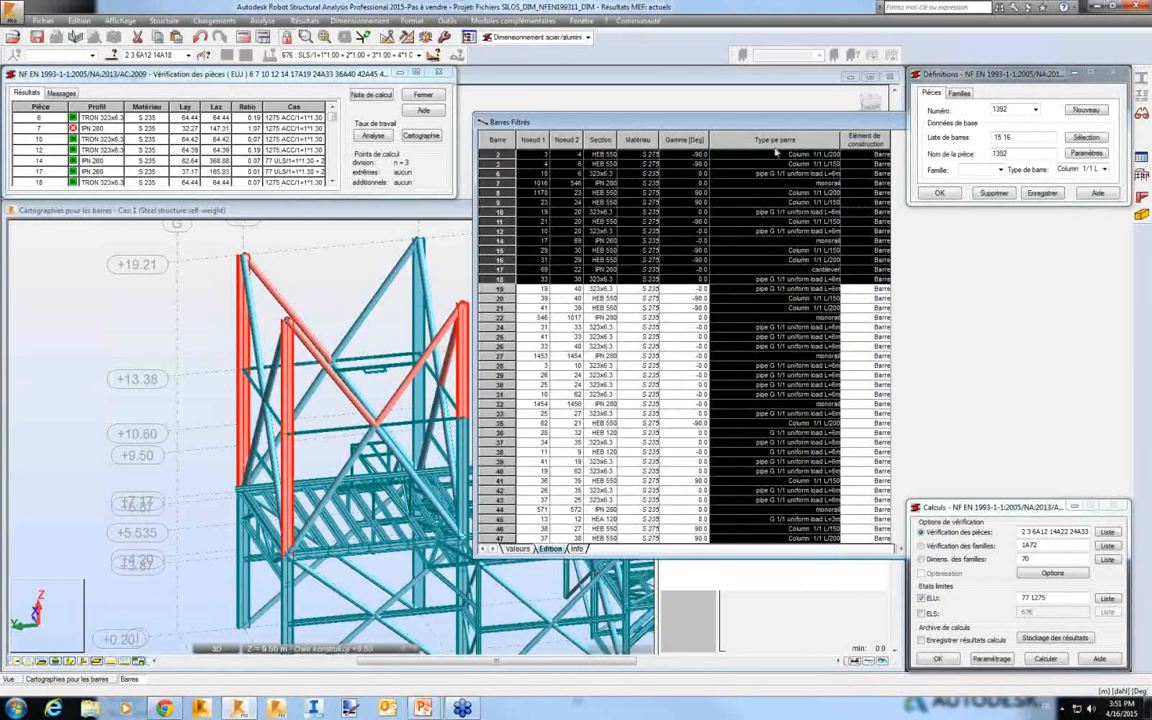
pyautogui.rightClick(770, 176)
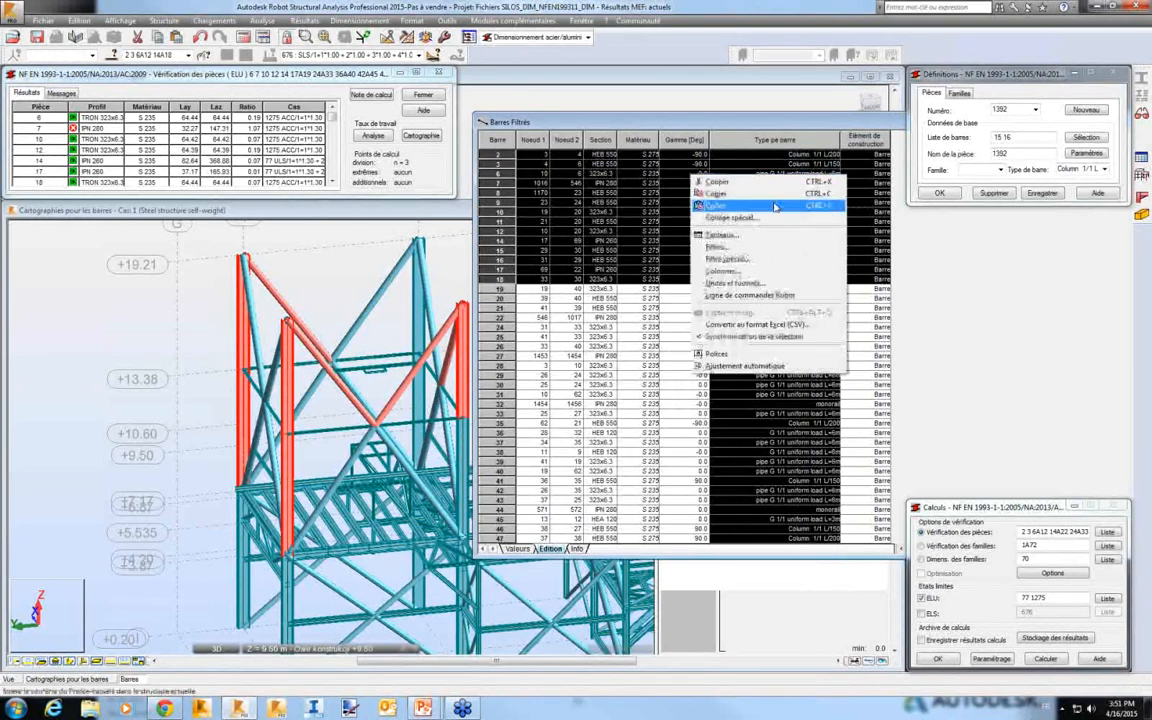
pyautogui.click(775, 218)
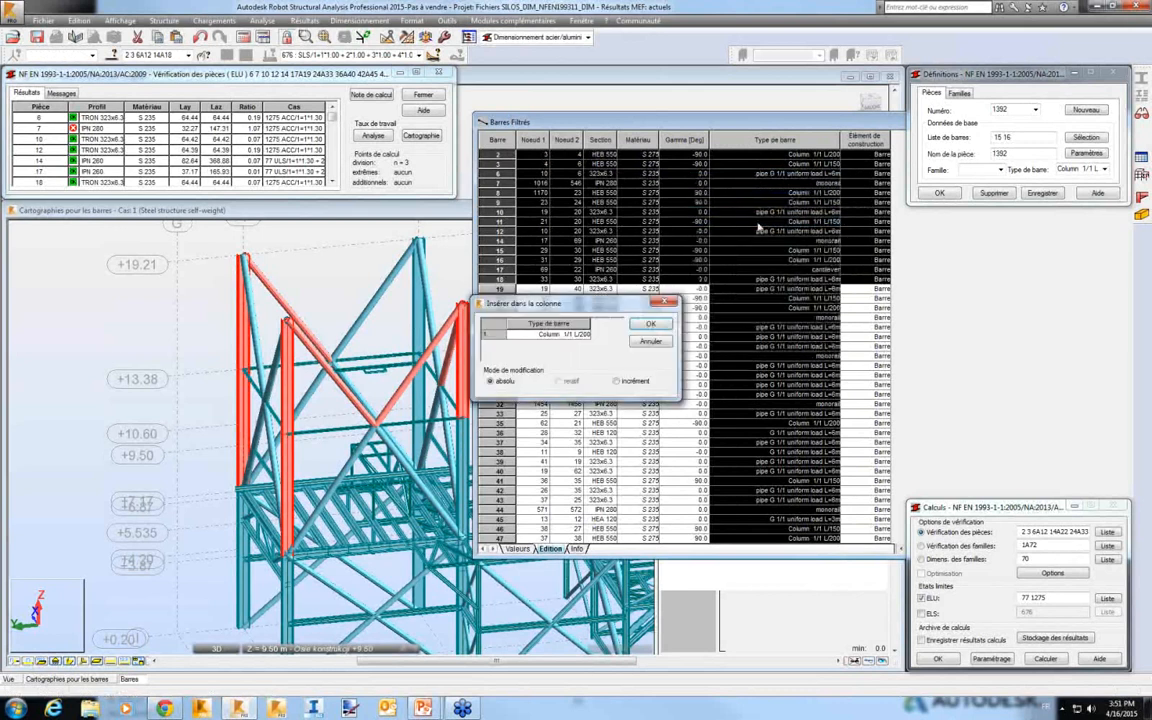
pyautogui.click(567, 337)
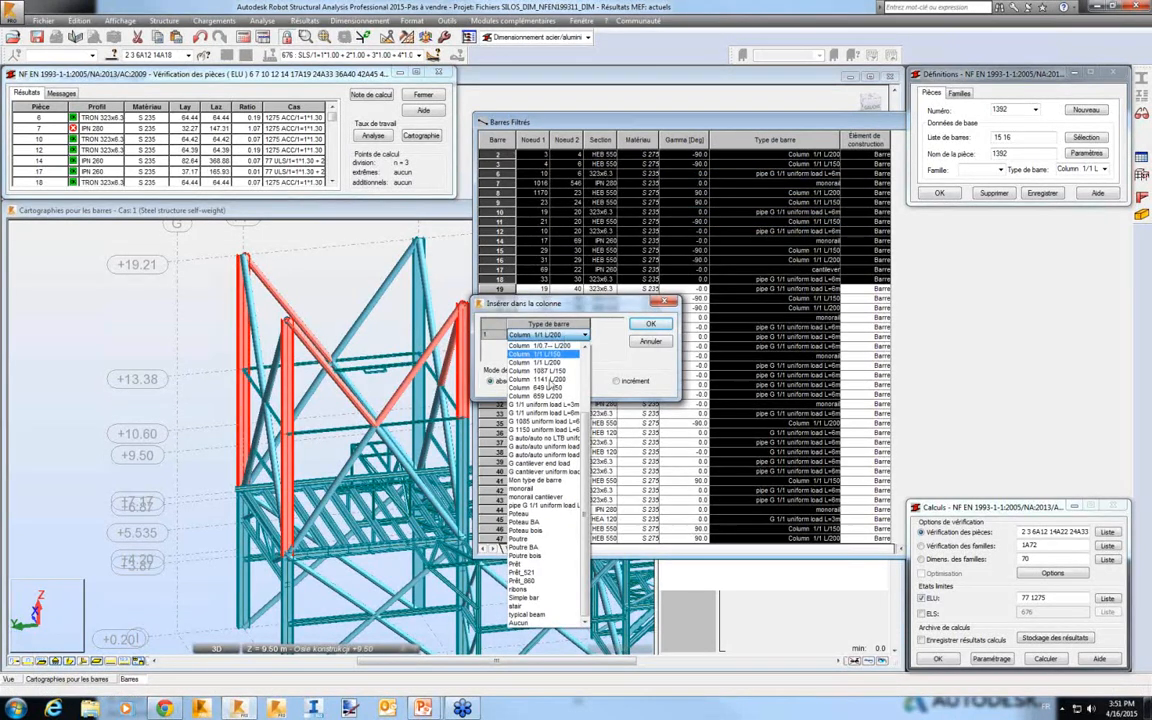
pyautogui.click(520, 572)
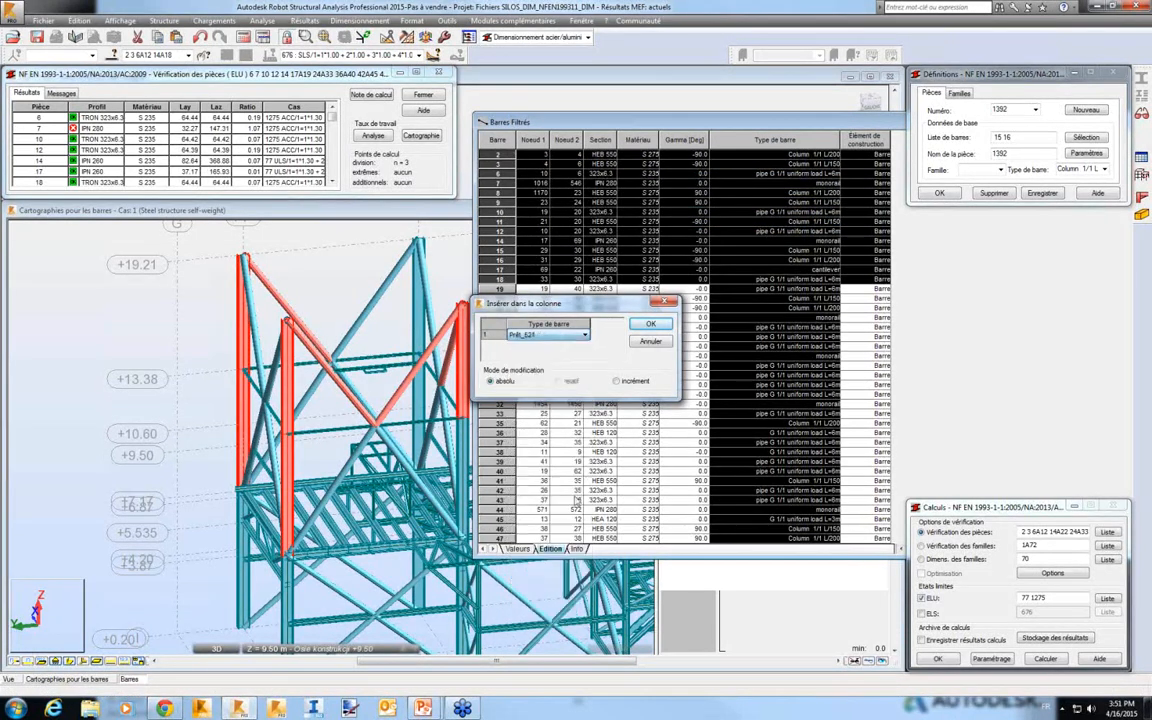
pyautogui.click(650, 323)
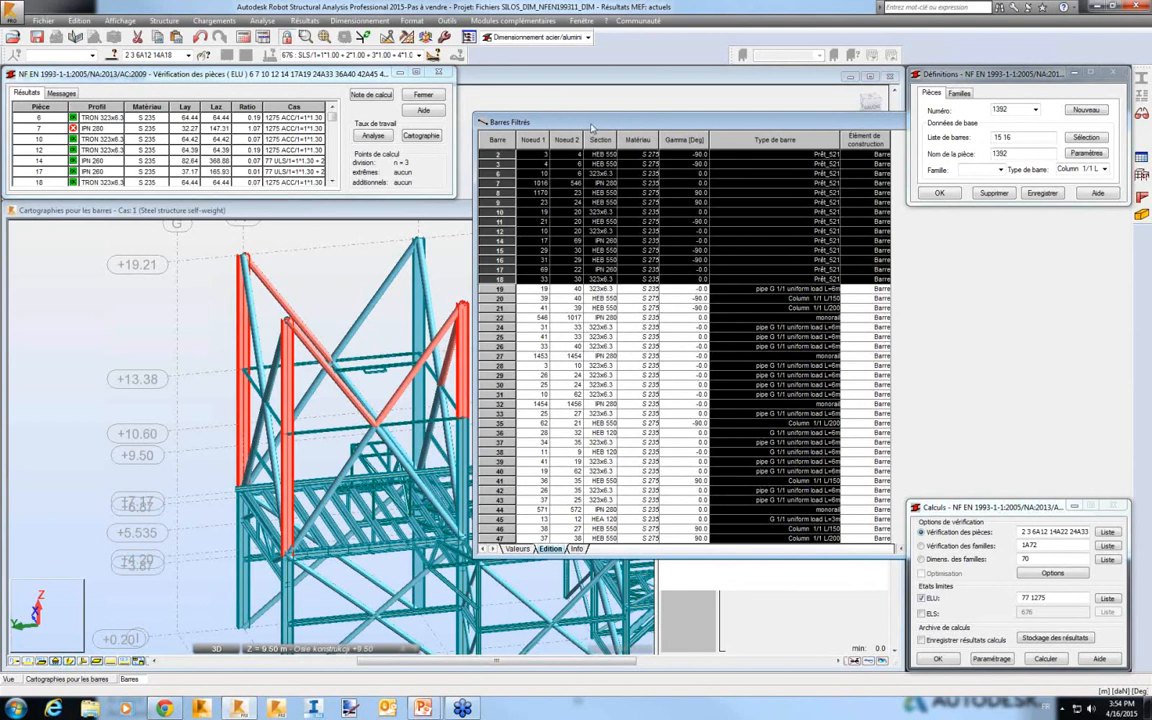
# Close the member verification results and the bars table, and clear the bar selection on the structure.
pyautogui.moveTo(591, 128); pyautogui.dragTo(244, 232)
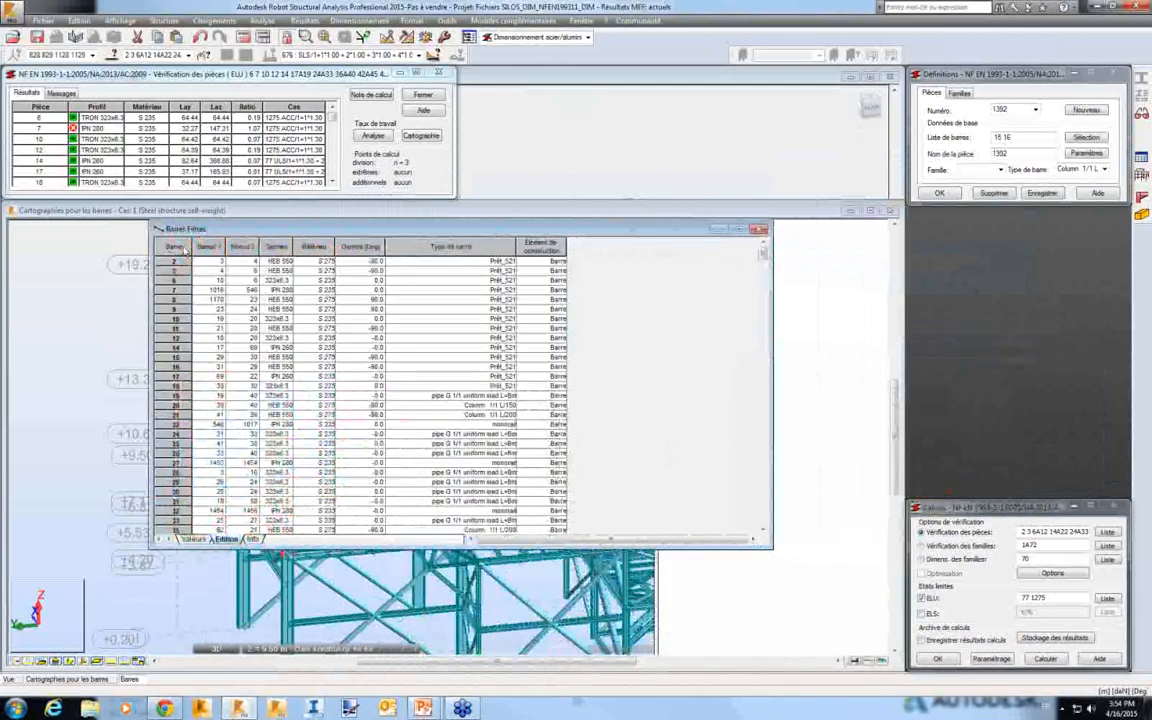
pyautogui.moveTo(175, 260); pyautogui.dragTo(266, 462)
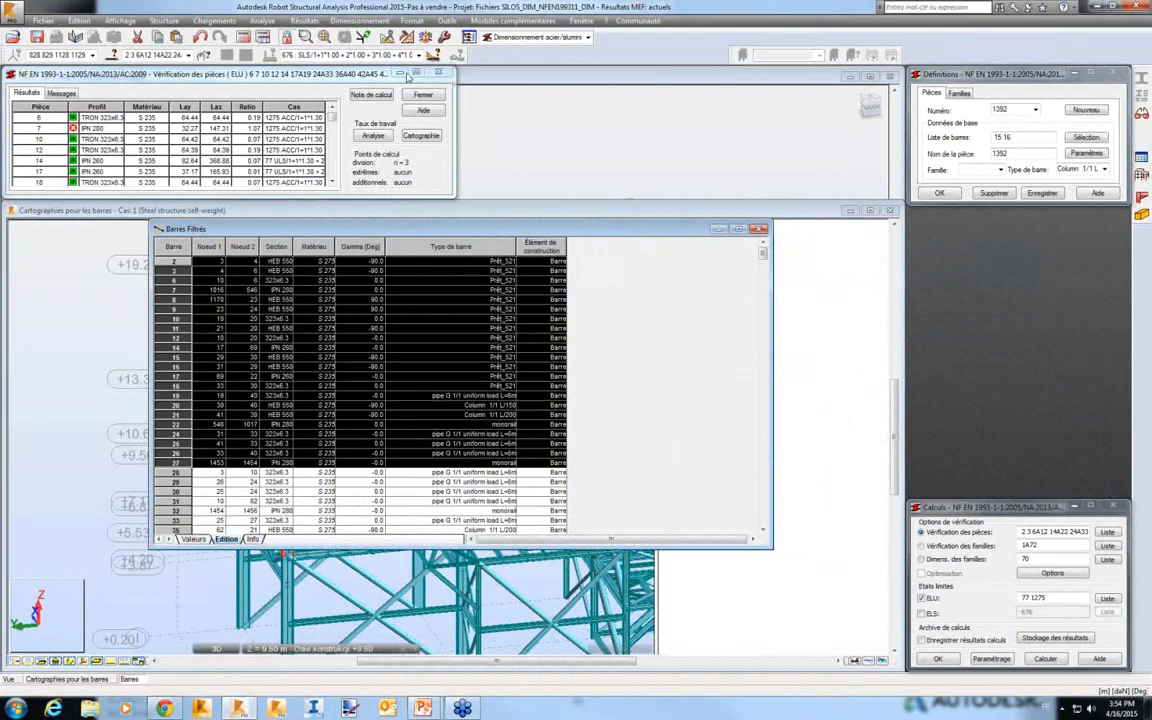
pyautogui.click(443, 74)
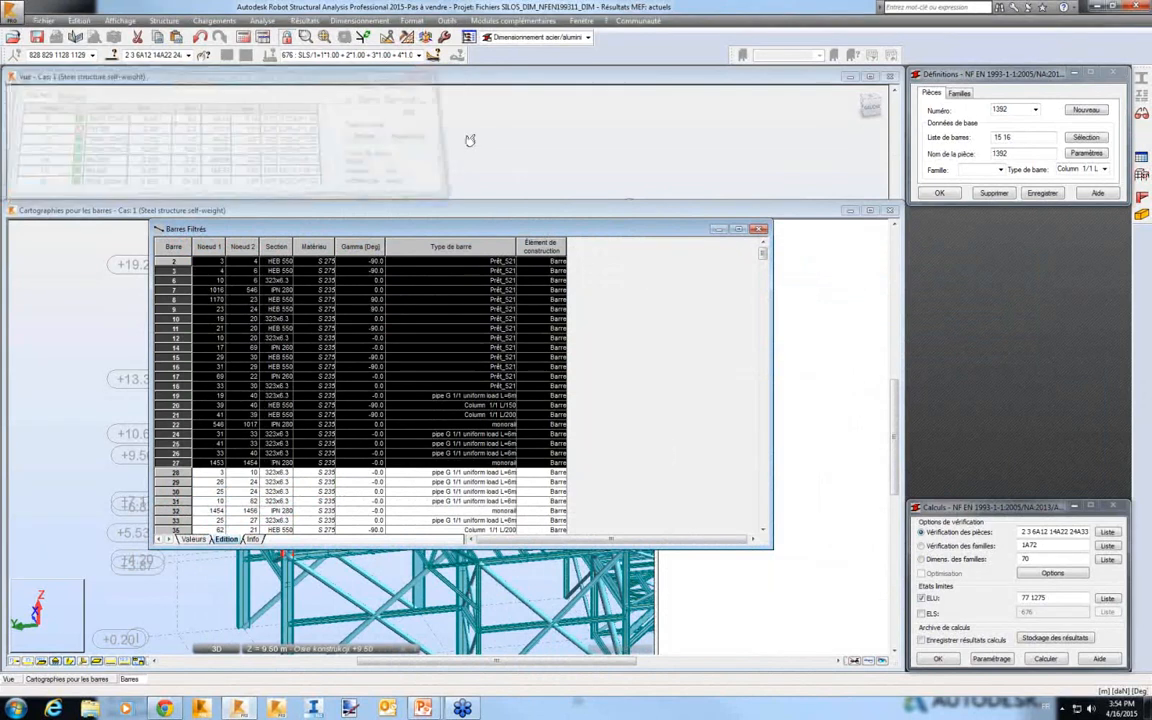
pyautogui.click(759, 230)
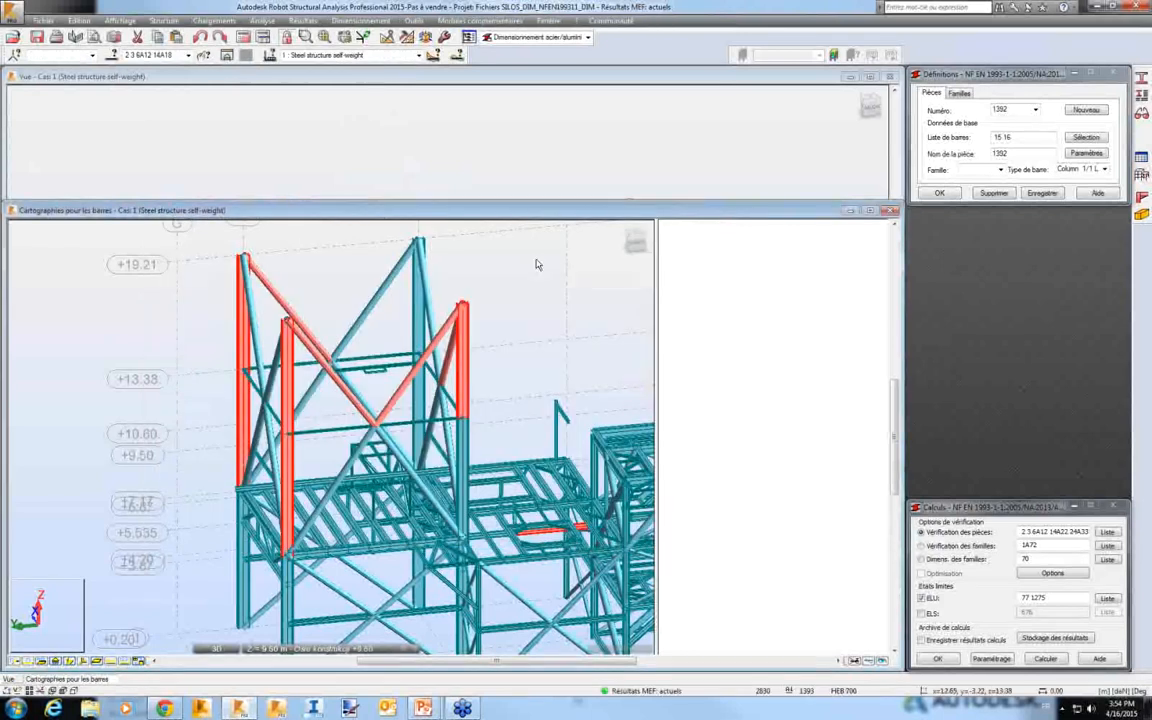
pyautogui.click(537, 262)
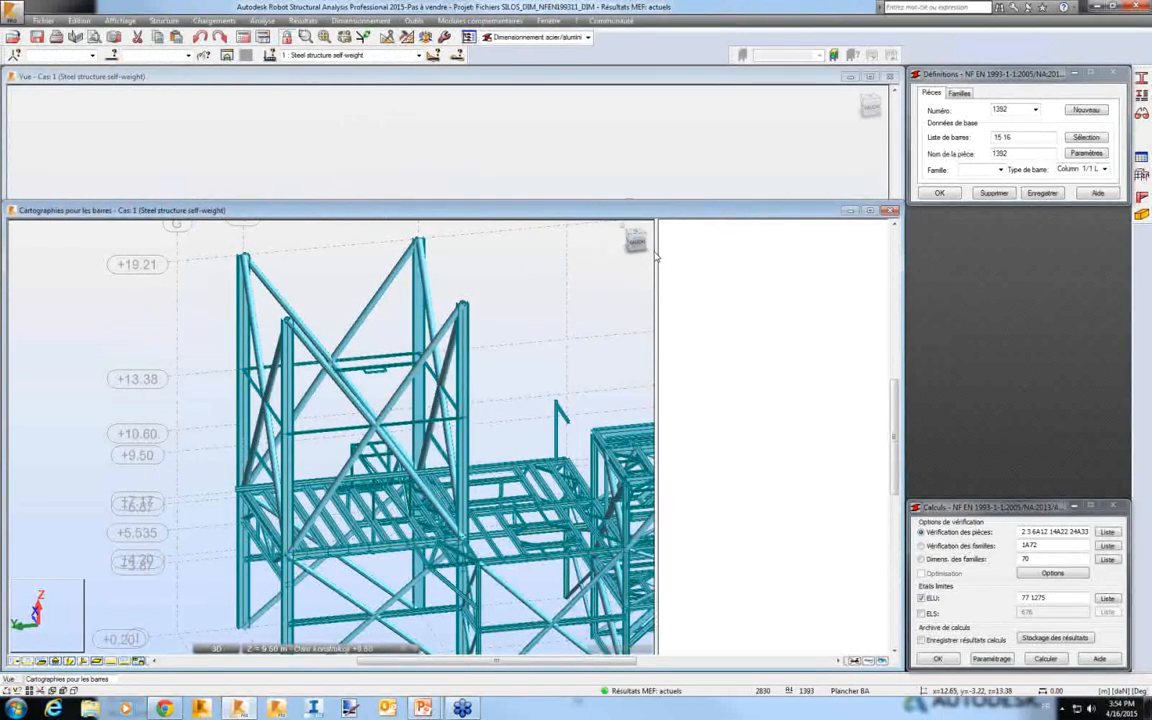
# Widen the structure view in the bar maps window and bring the whole silo structure into it.
pyautogui.moveTo(656, 255); pyautogui.dragTo(771, 258)
pyautogui.scroll(-4, 560, 270)
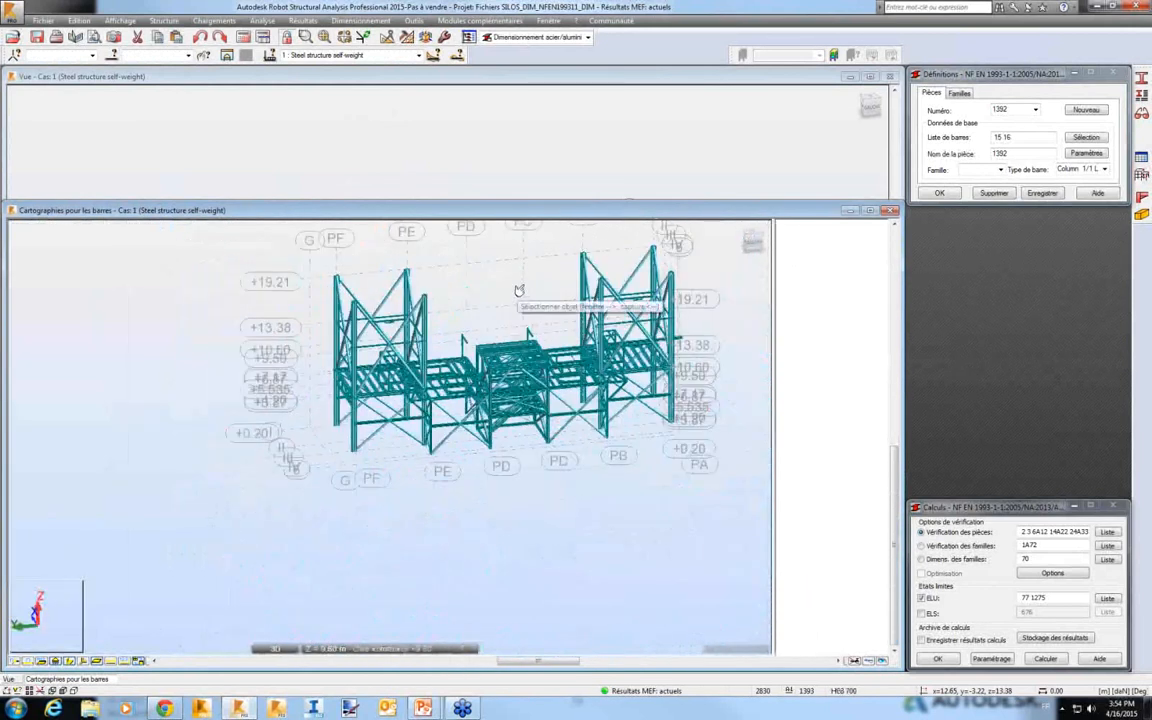
pyautogui.moveTo(515, 284); pyautogui.dragTo(504, 293, button='middle')
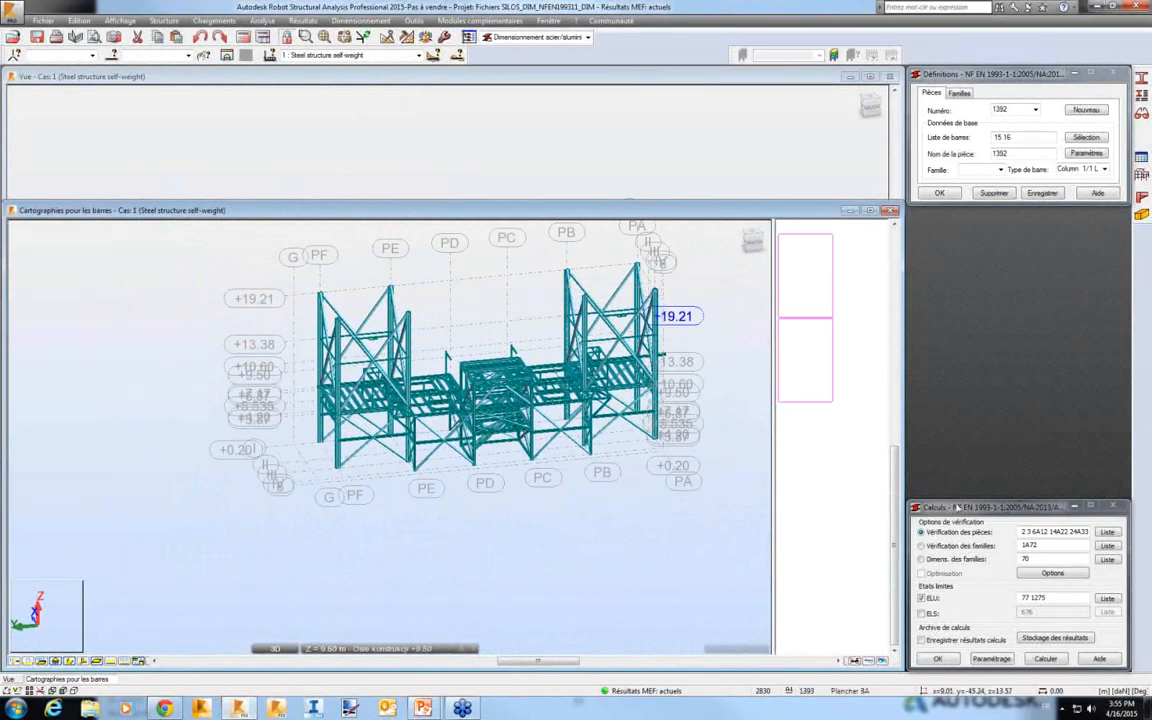
# Set the calculation to family design for family 70 with optimisation enabled, and check the optimisation options without changing them.
pyautogui.moveTo(957, 507); pyautogui.dragTo(936, 397)
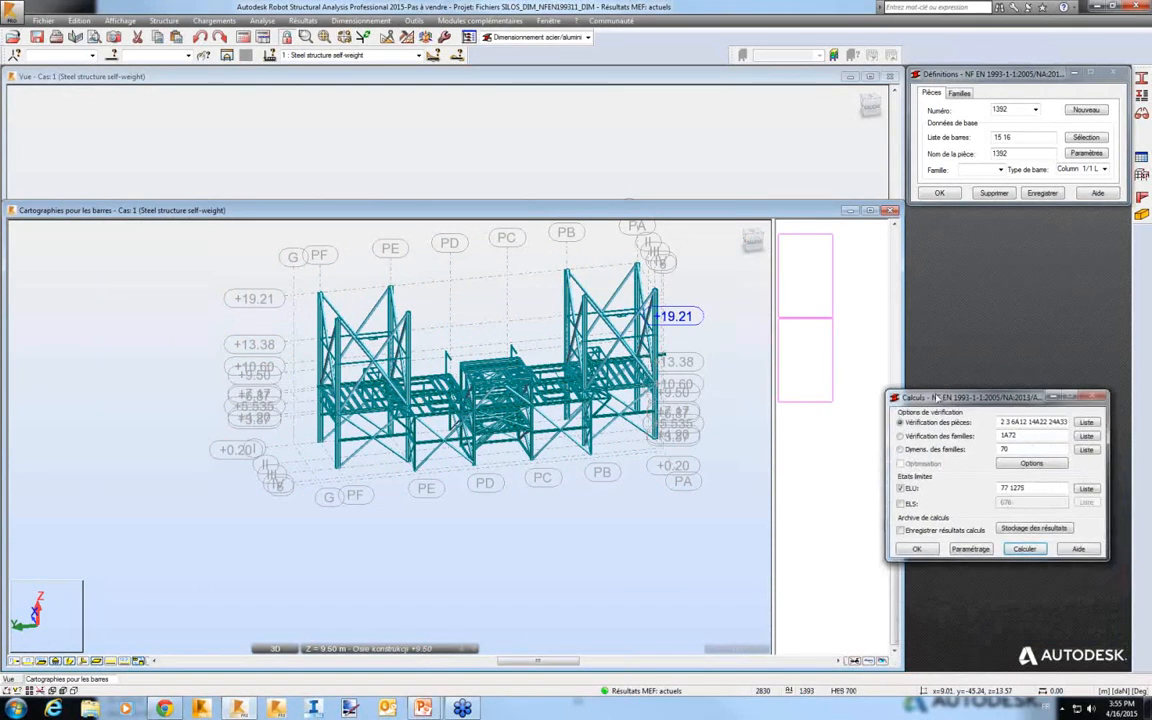
pyautogui.click(906, 450)
pyautogui.write('-')
pyautogui.click(914, 464)
pyautogui.click(1022, 464)
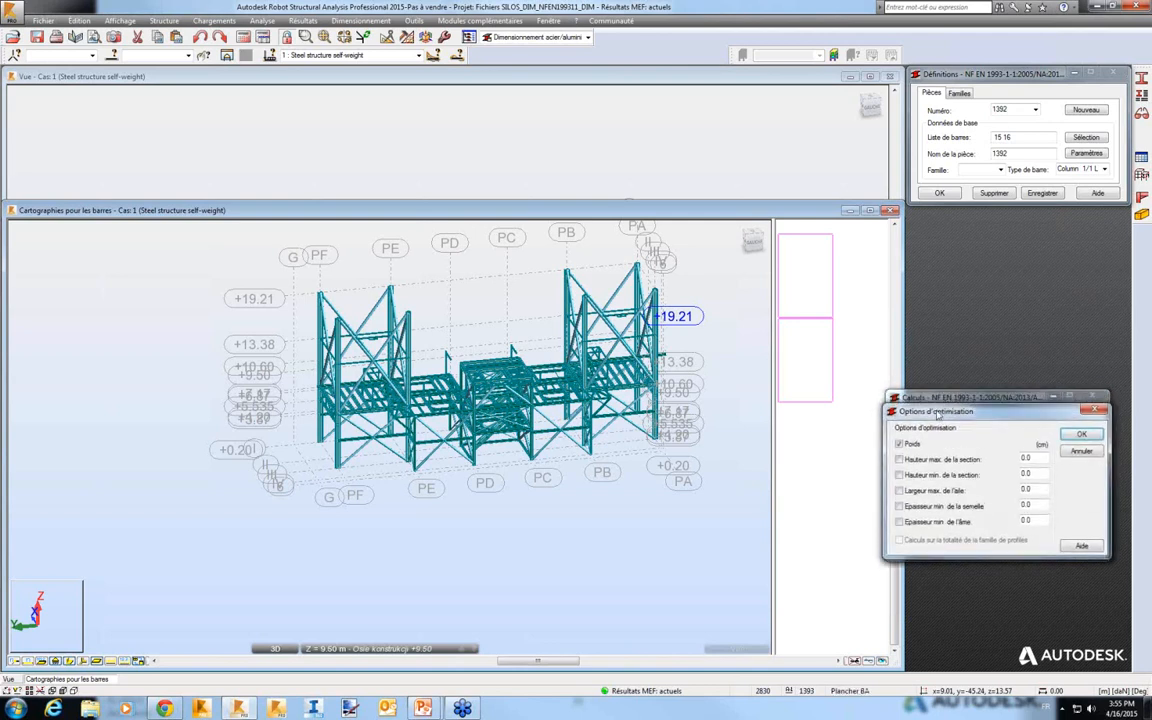
pyautogui.moveTo(942, 396); pyautogui.dragTo(675, 337)
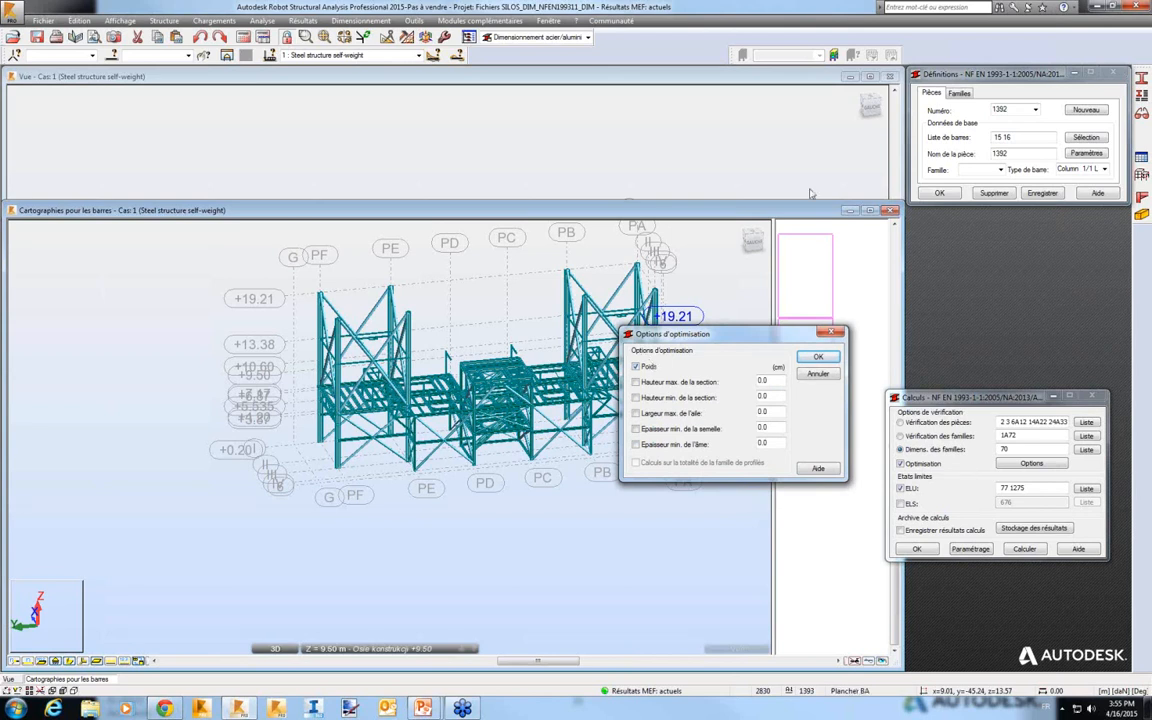
pyautogui.click(830, 332)
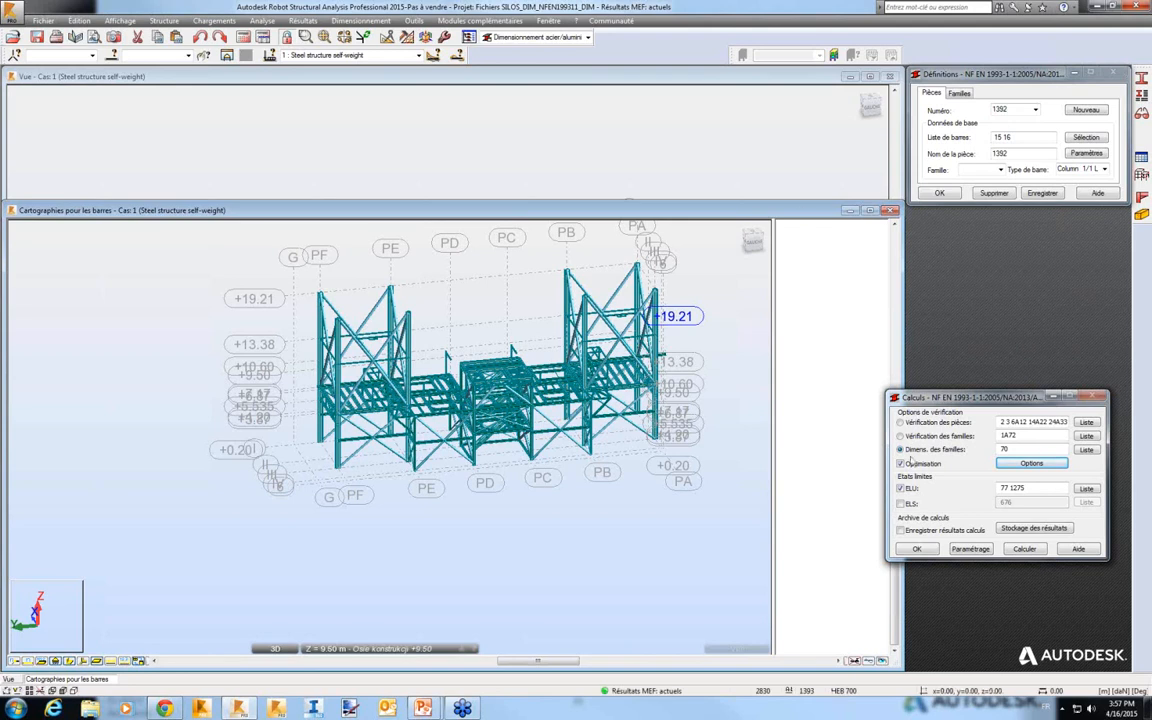
# Reopen the optimisation options and move their window clear of the calculation settings to examine the weight and section size criteria.
pyautogui.click(1028, 464)
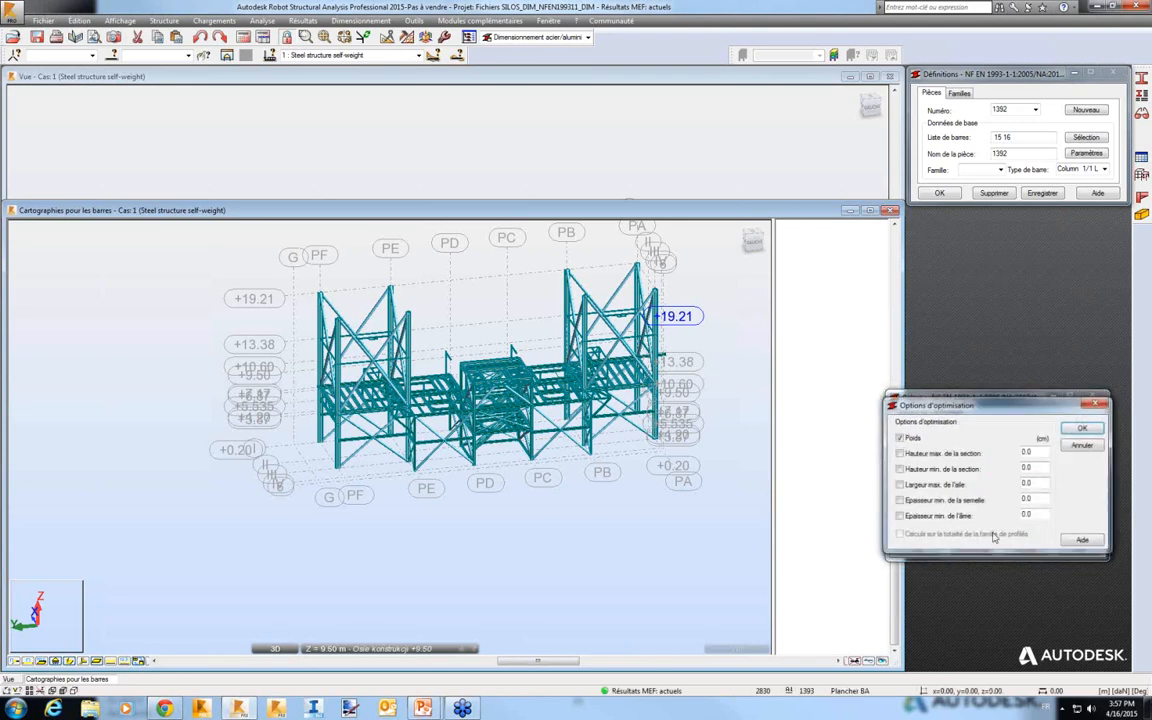
pyautogui.moveTo(957, 407); pyautogui.dragTo(1003, 314)
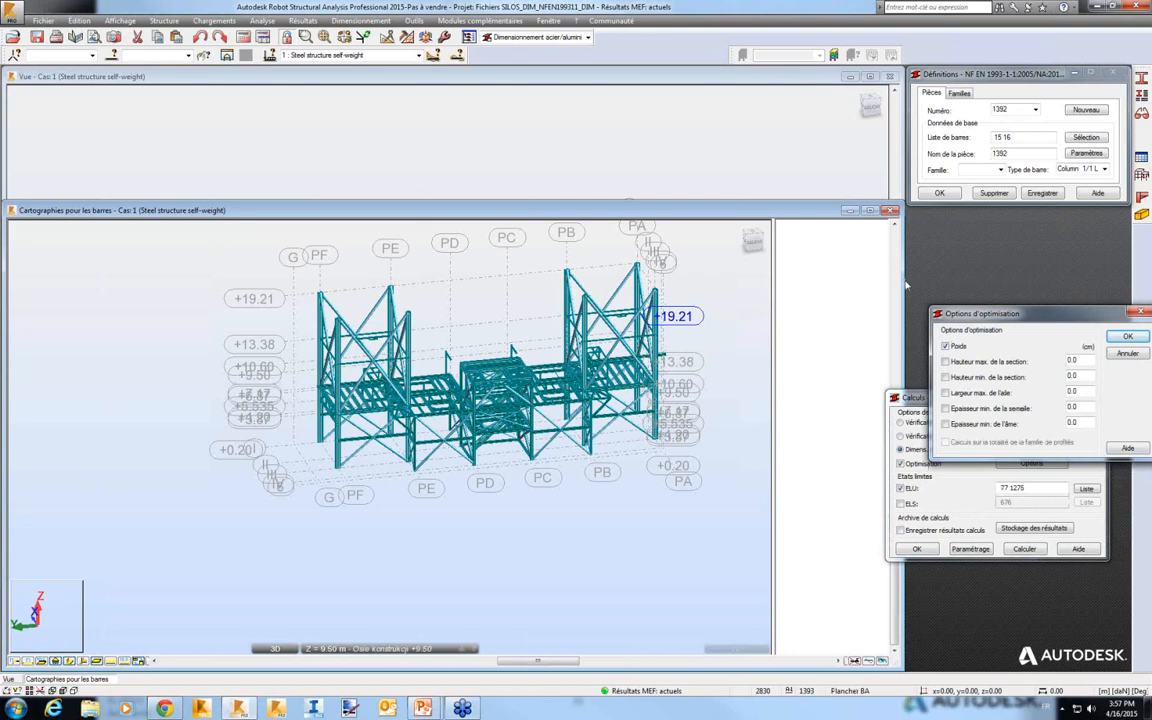
pyautogui.moveTo(953, 312); pyautogui.dragTo(868, 292)
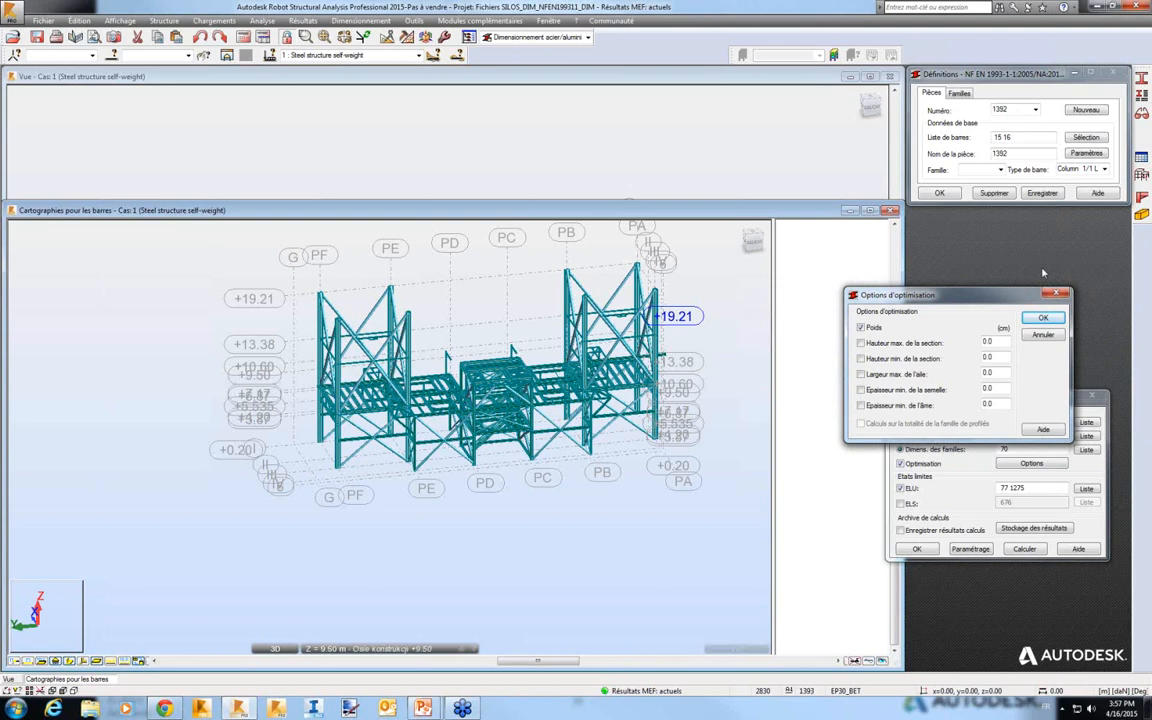
pyautogui.moveTo(963, 300); pyautogui.dragTo(960, 329)
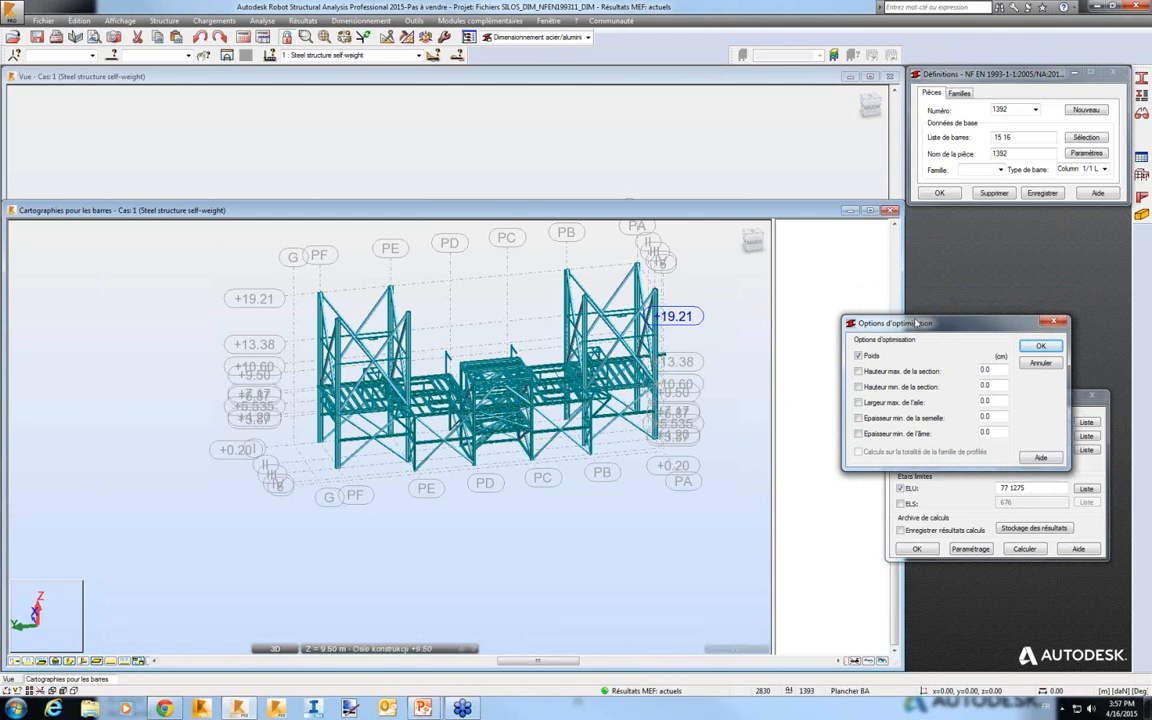
# Dismiss the optimisation options without changes and close the bar maps window.
pyautogui.moveTo(916, 323); pyautogui.dragTo(935, 241)
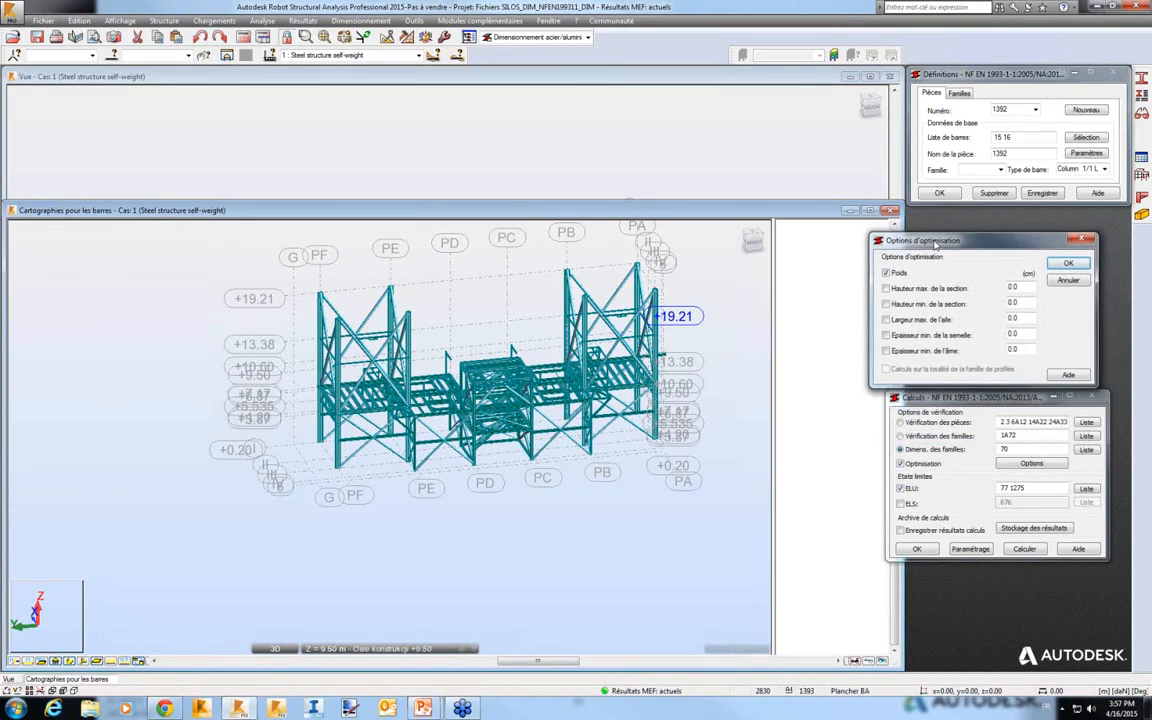
pyautogui.click(1078, 241)
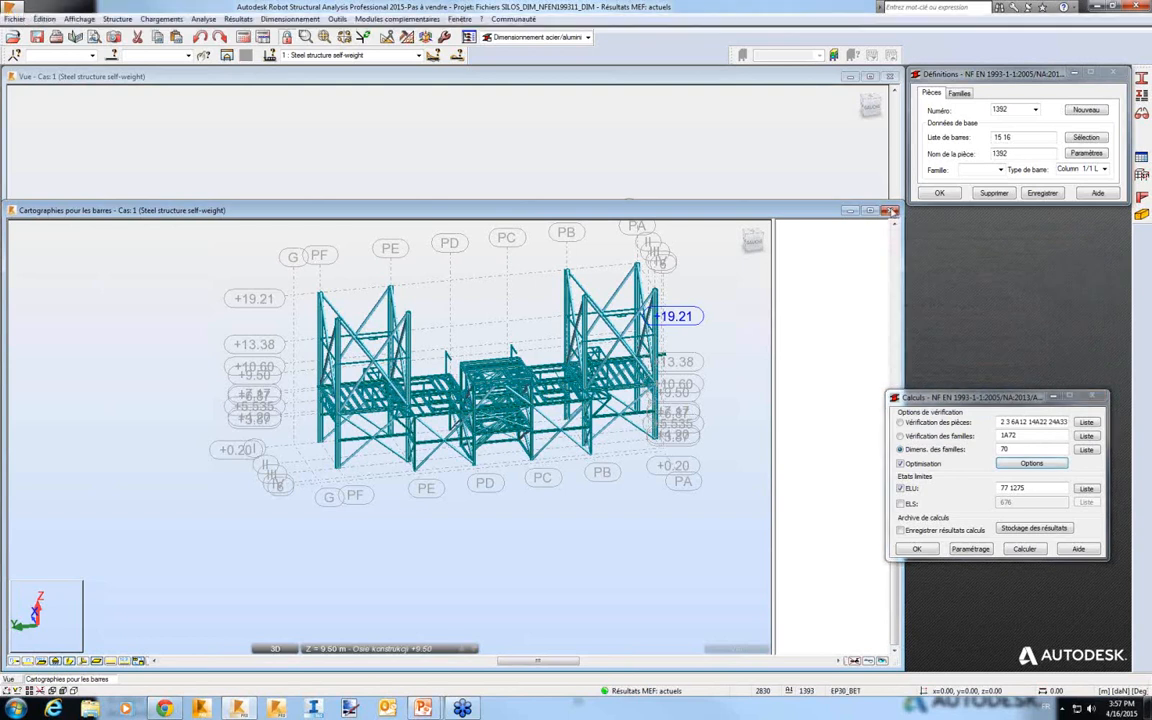
pyautogui.click(884, 211)
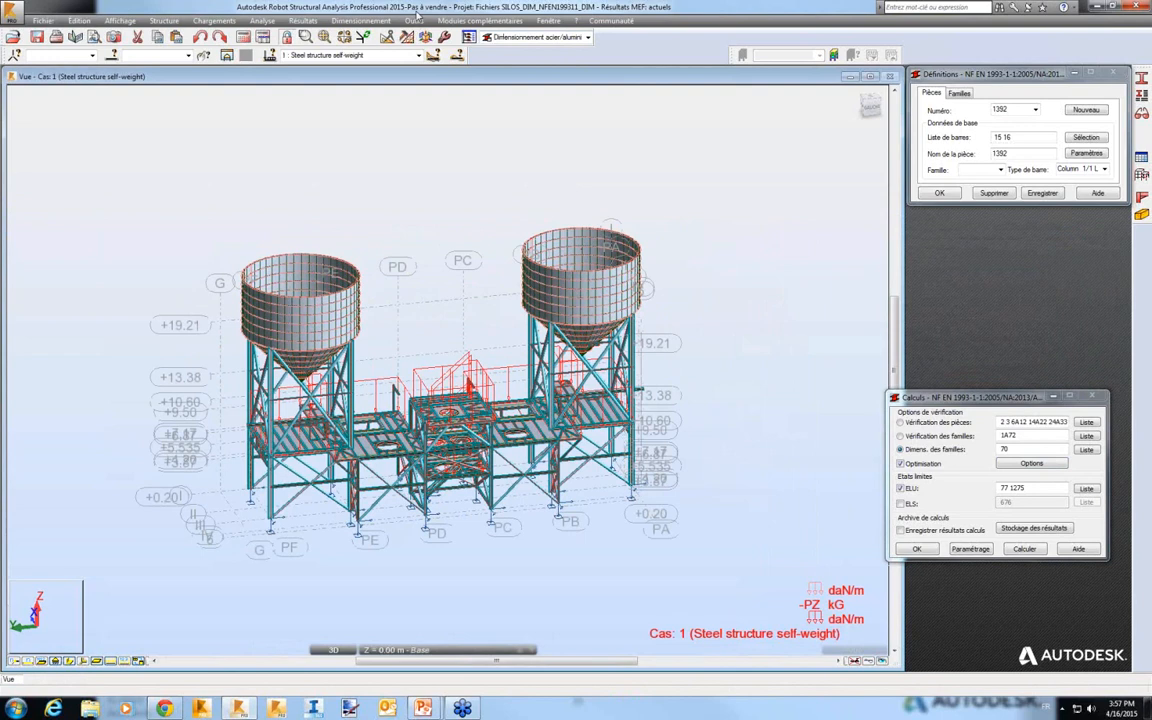
# Open the design codes in the job preferences and bring up the full list of steel and aluminium codes.
pyautogui.click(414, 21)
pyautogui.click(450, 217)
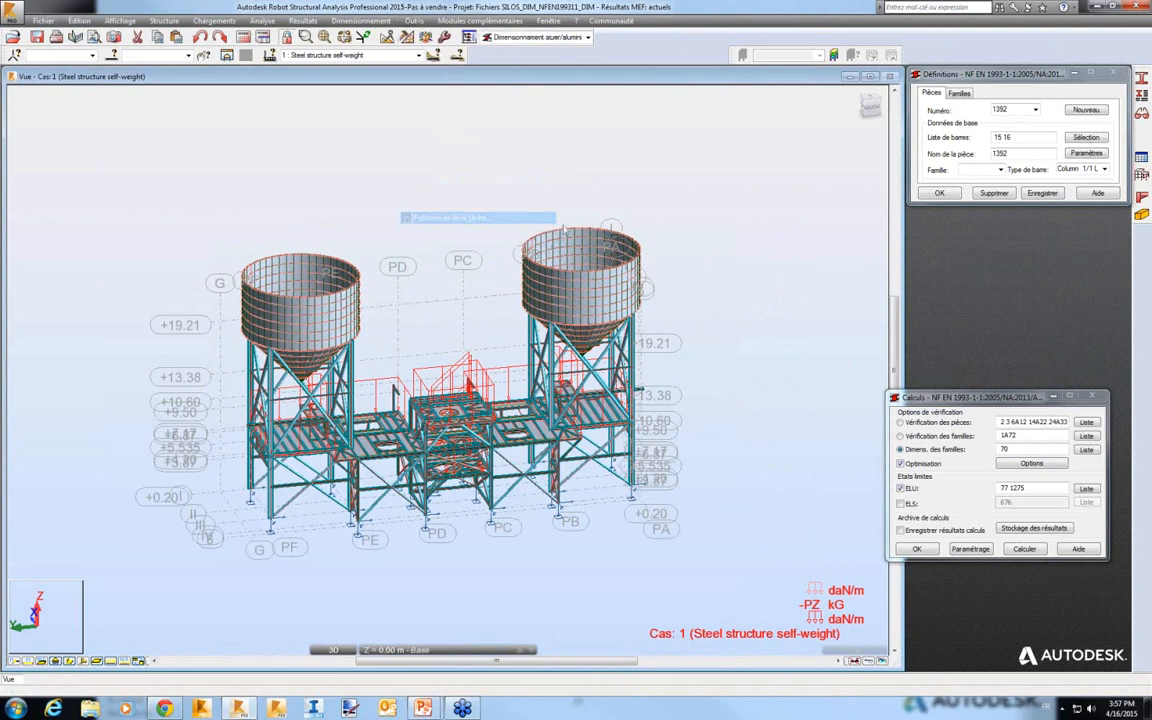
pyautogui.click(448, 318)
pyautogui.click(723, 301)
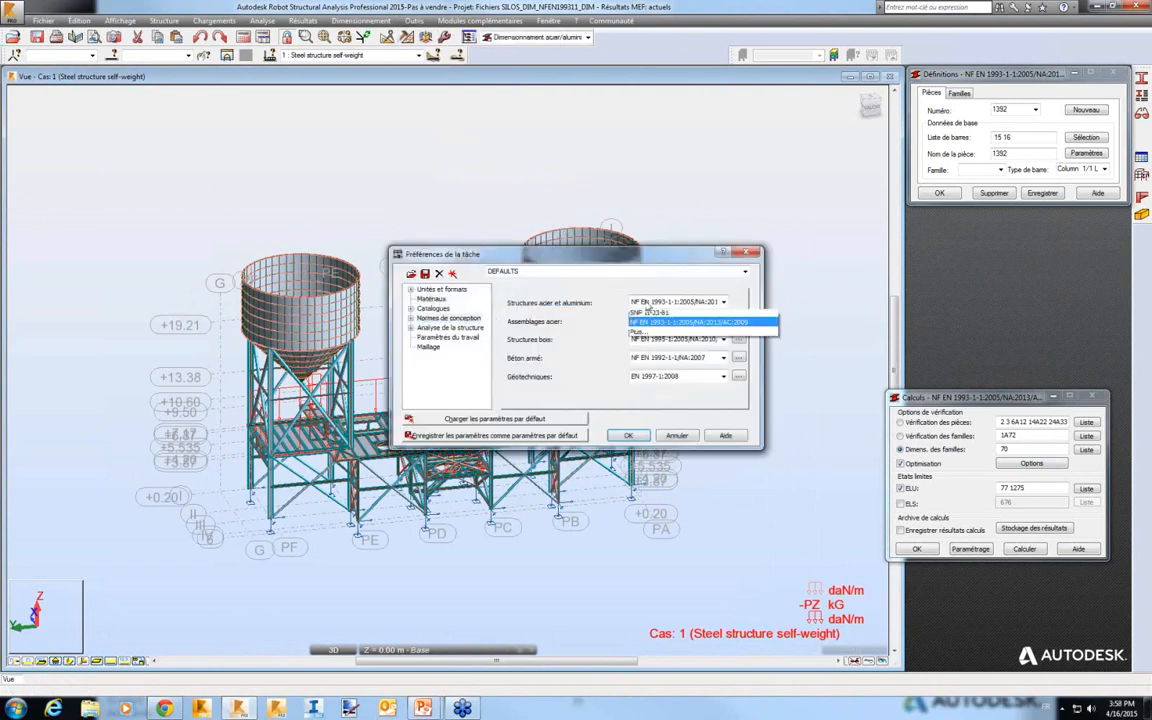
pyautogui.click(640, 362)
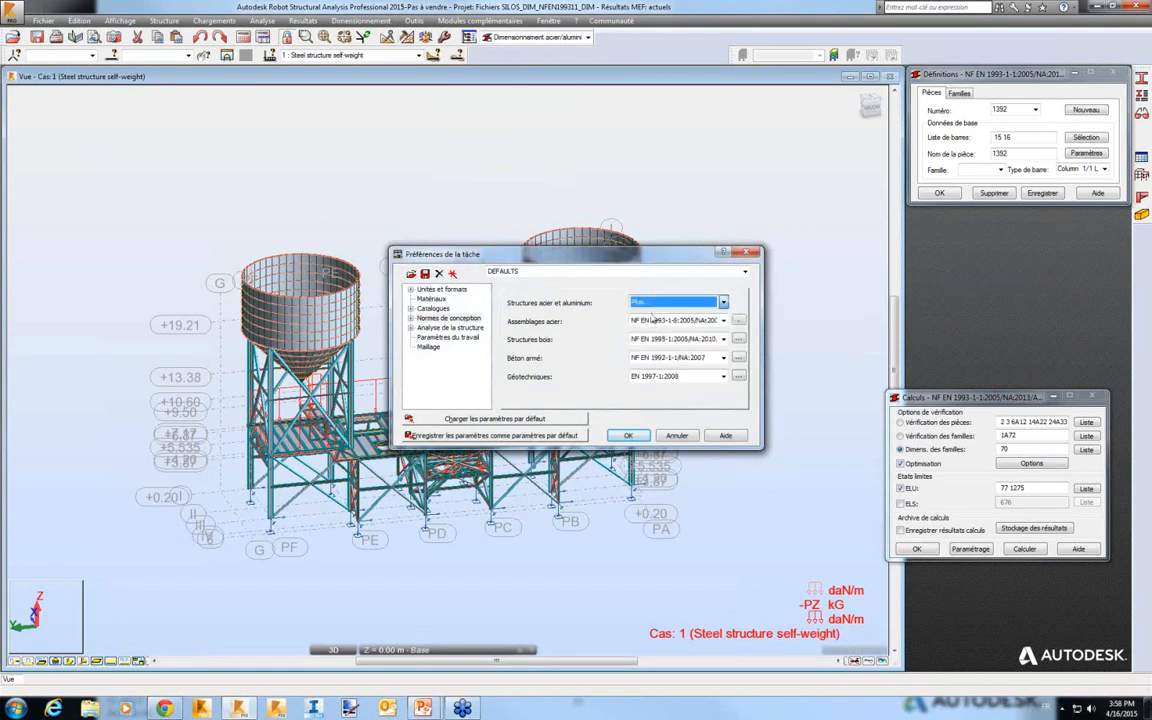
# Add CM66 as the current steel and aluminium code, and apply it with the existing member parameters converted.
pyautogui.scroll(-5, 432, 372)
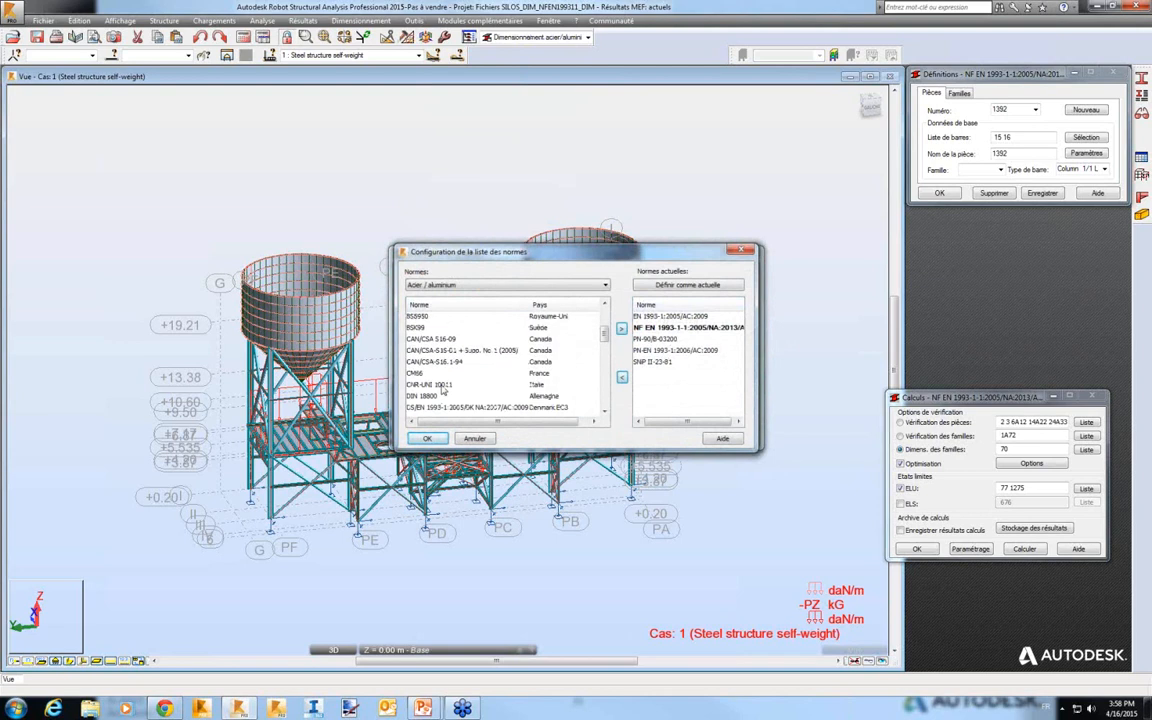
pyautogui.scroll(1, 432, 372)
pyautogui.click(430, 350)
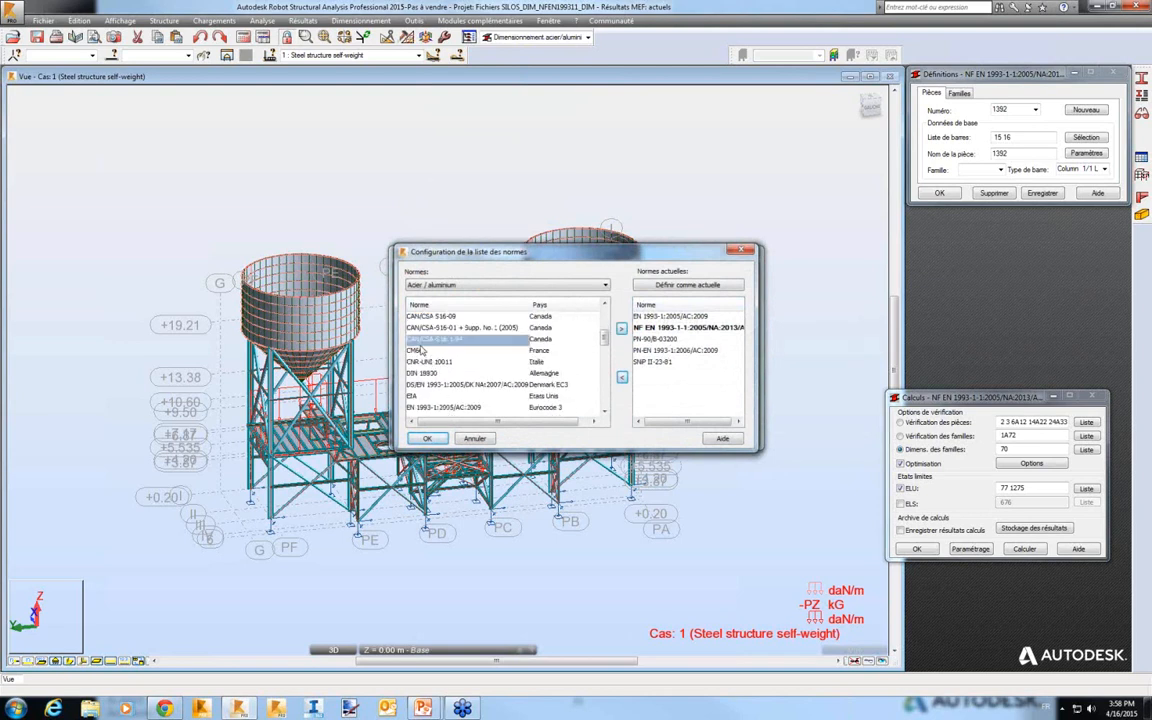
pyautogui.click(621, 330)
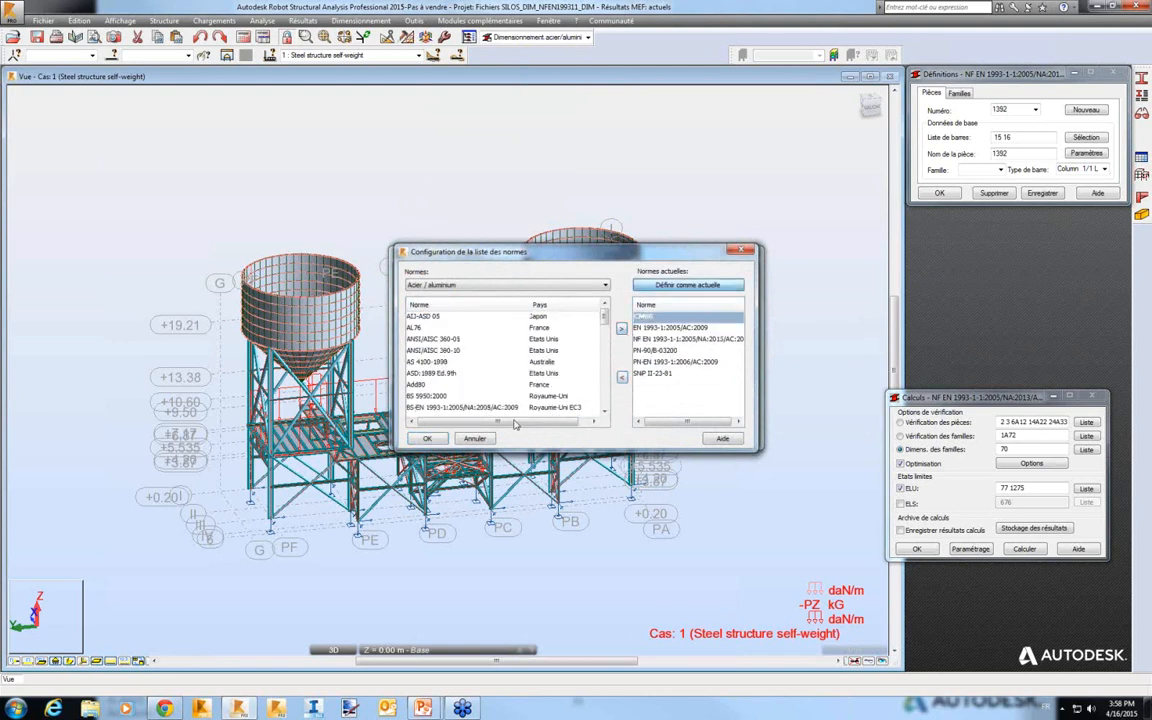
pyautogui.press('Return')
pyautogui.click(627, 435)
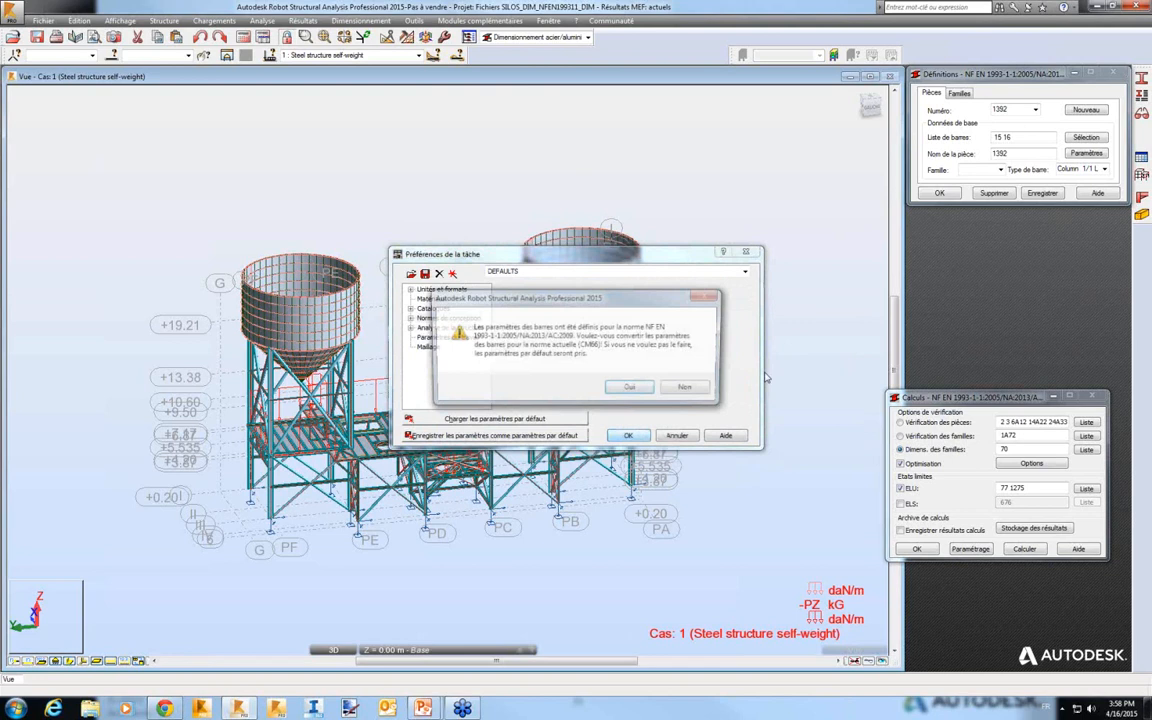
pyautogui.click(631, 389)
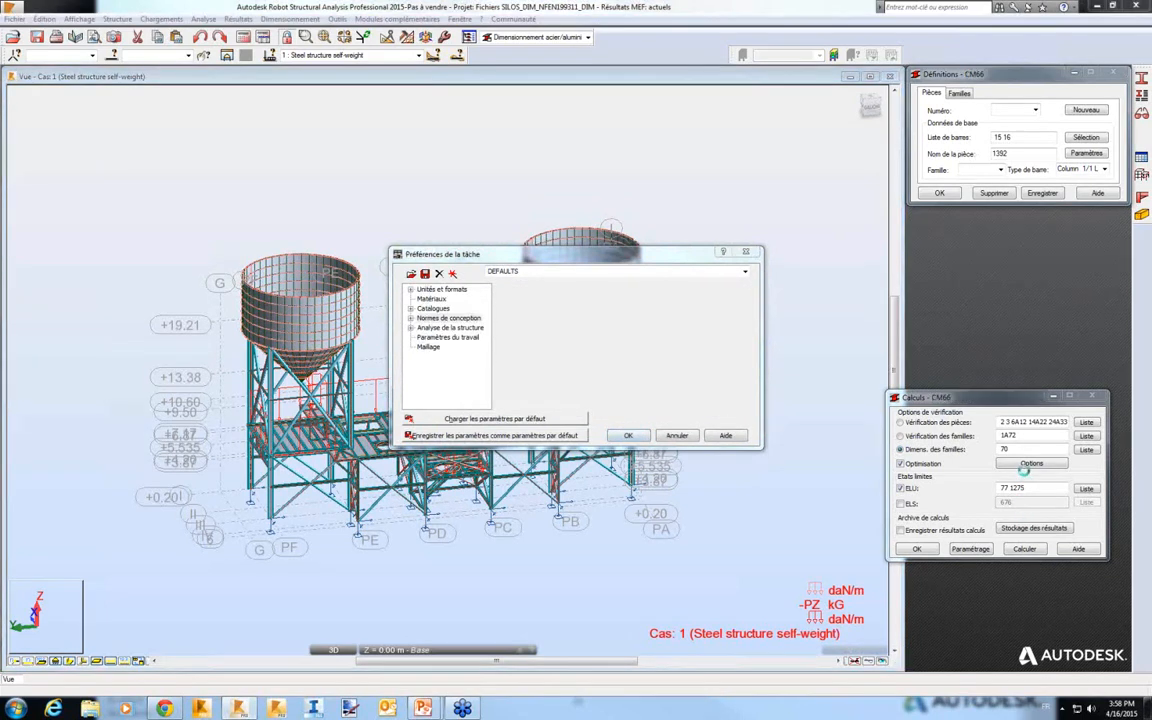
# Examine the optimisation options under CM66 with their window clear of the calculation settings, and dismiss them unchanged.
pyautogui.click(1024, 466)
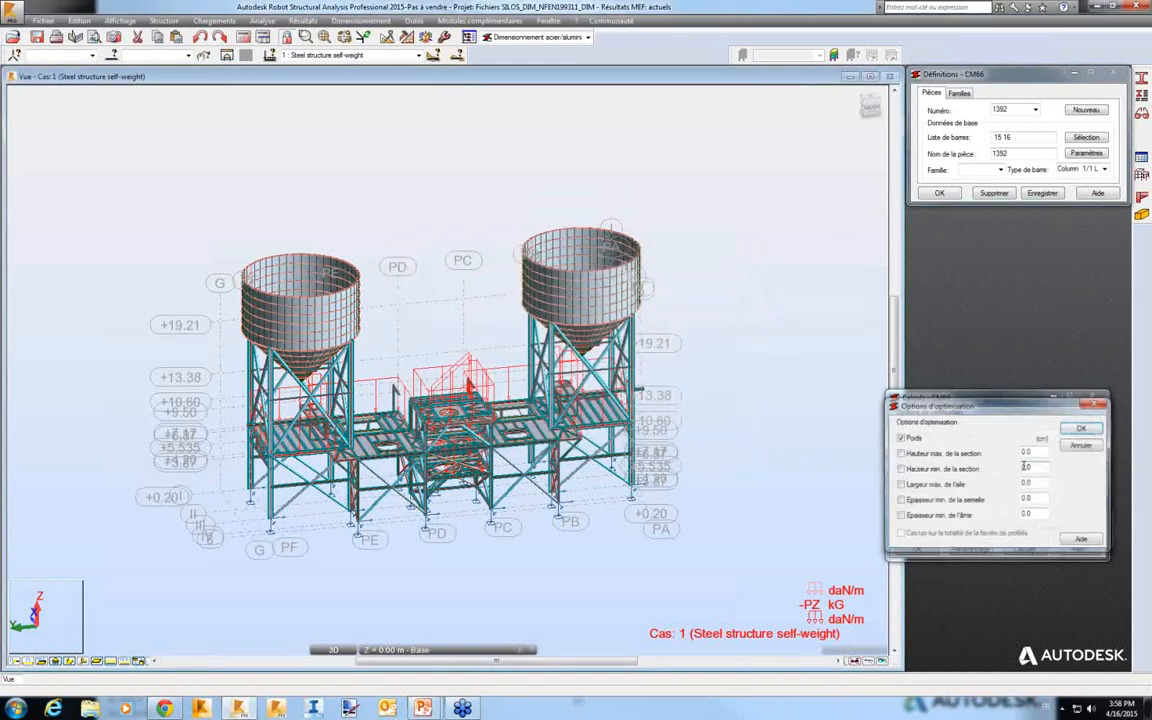
pyautogui.moveTo(936, 393); pyautogui.dragTo(680, 287)
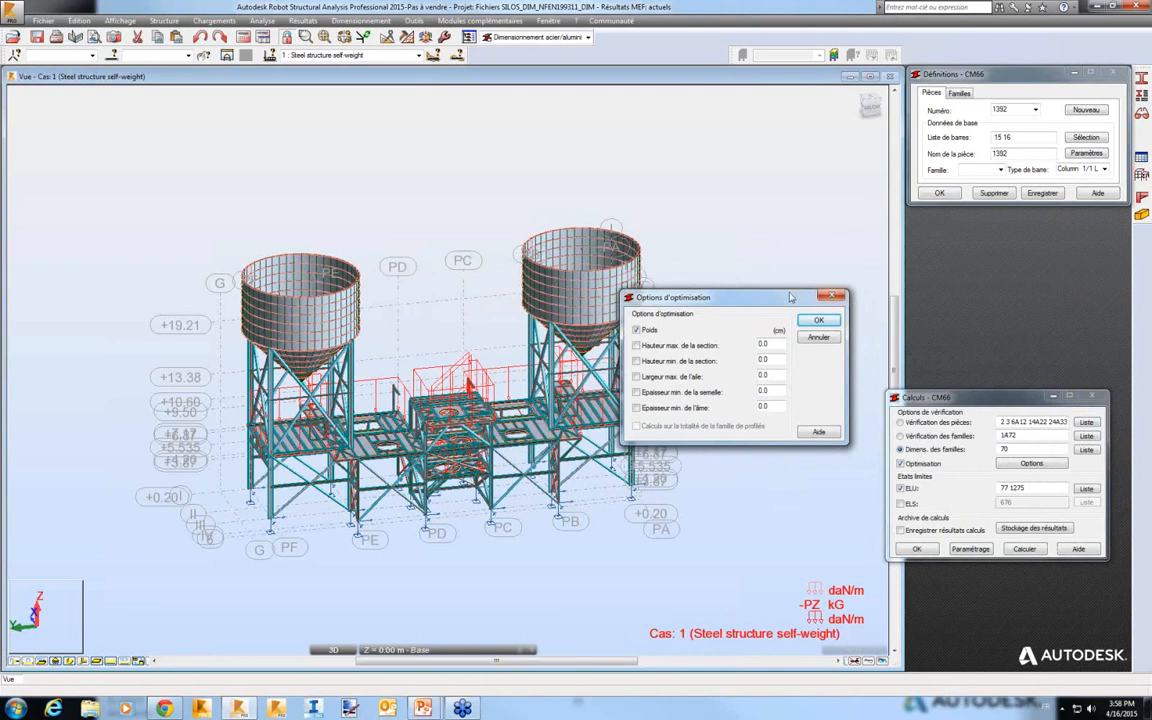
pyautogui.moveTo(812, 297); pyautogui.dragTo(1052, 239)
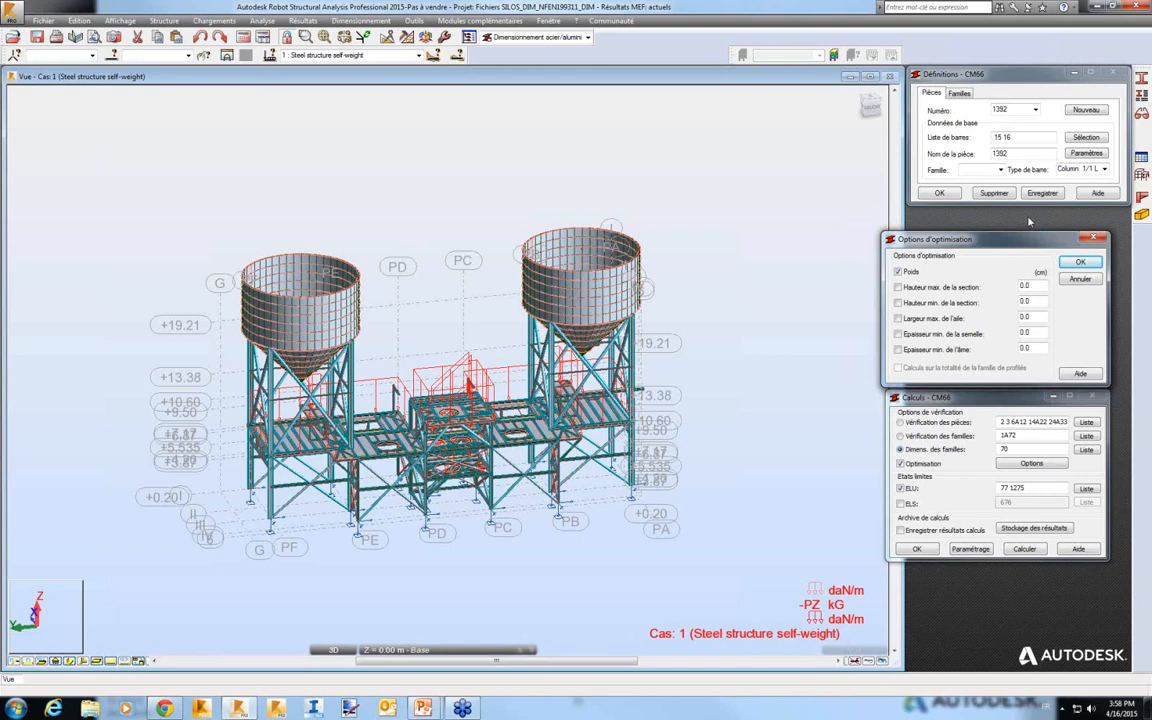
pyautogui.click(1095, 239)
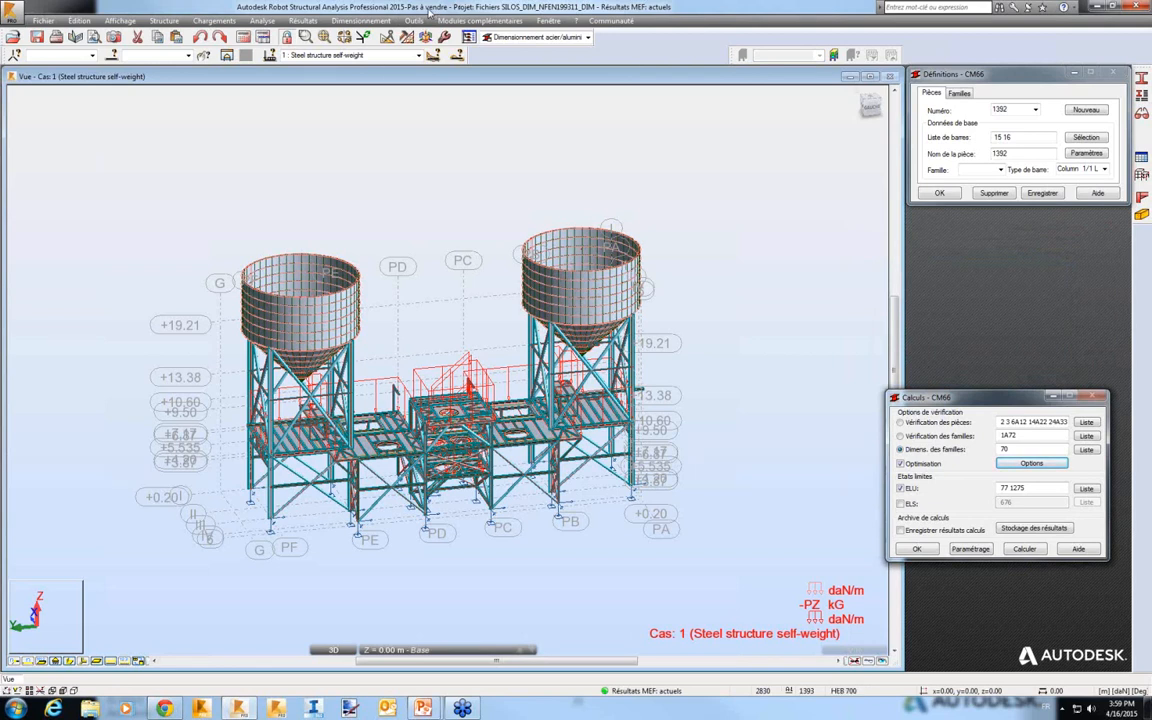
# Start declaring an additional steel and timber section catalogue in the job preferences and choose OTUA.
pyautogui.click(413, 20)
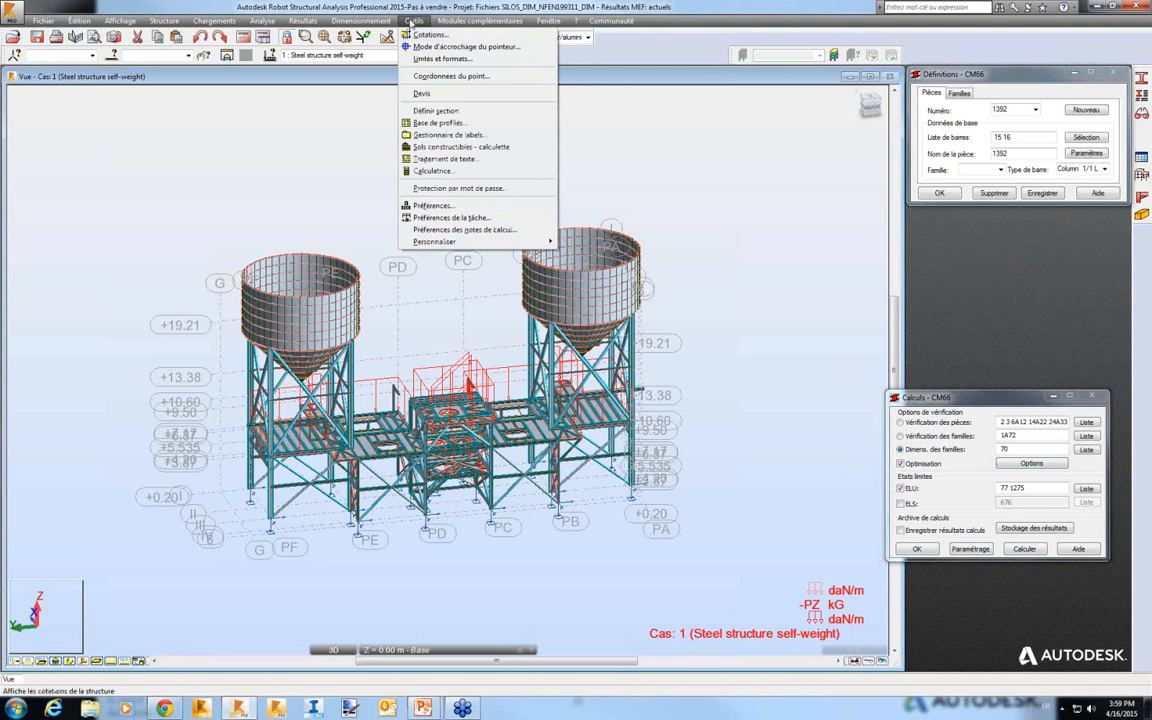
pyautogui.click(450, 217)
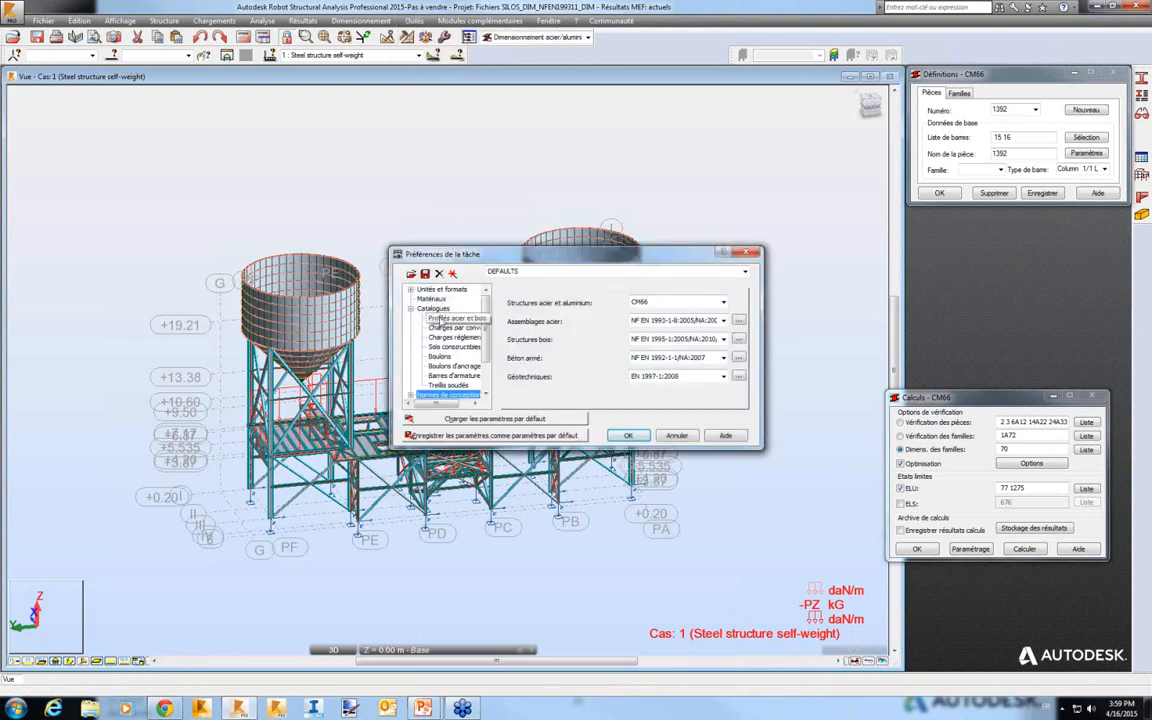
pyautogui.click(438, 319)
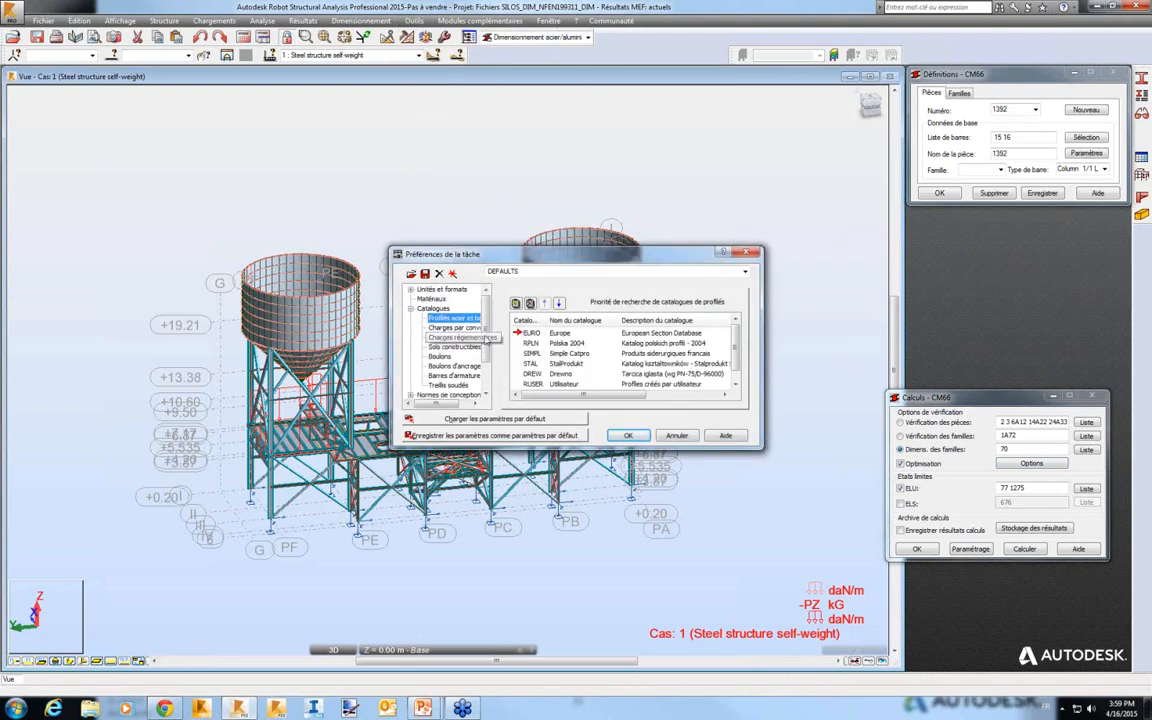
pyautogui.click(516, 306)
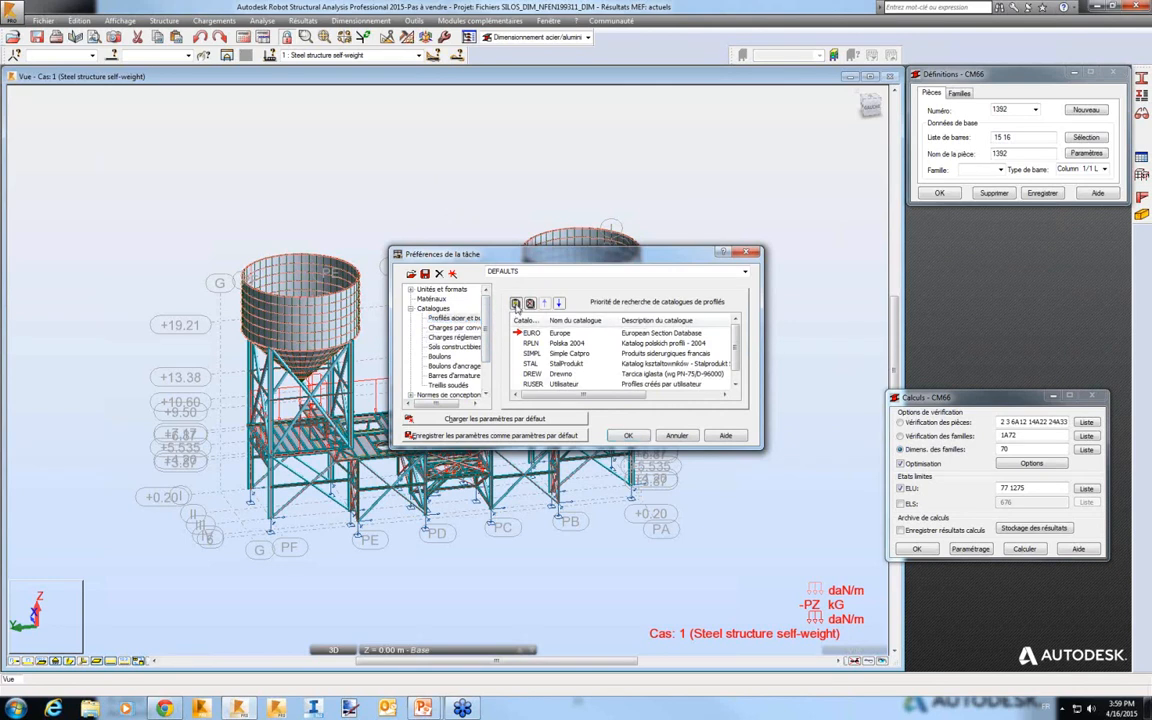
pyautogui.click(624, 327)
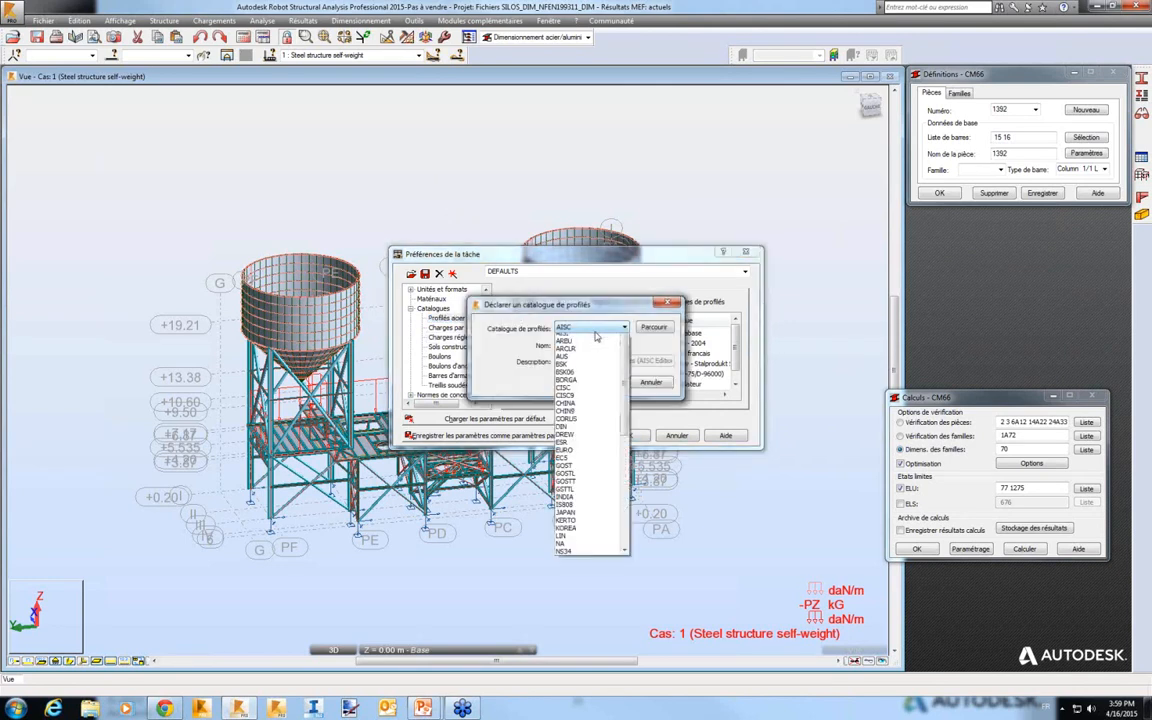
pyautogui.moveTo(626, 366); pyautogui.dragTo(624, 413)
pyautogui.click(566, 478)
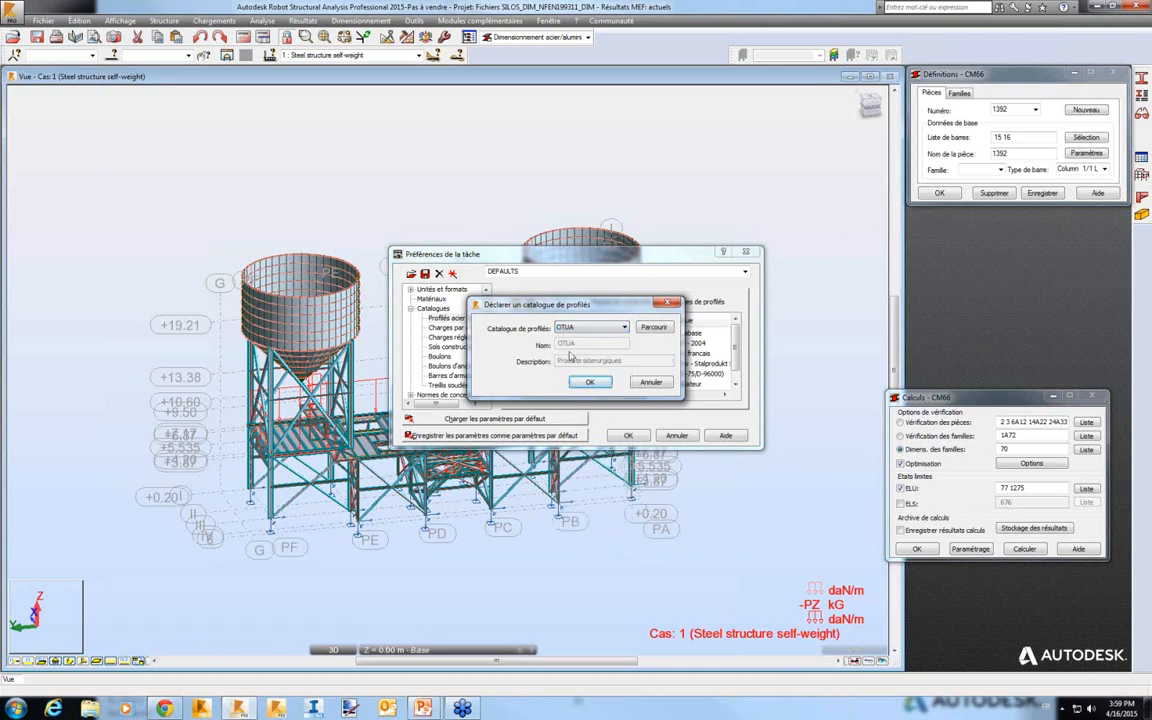
# Browse the other section catalogues offered, cancel the declaration and close the job preferences without applying anything.
pyautogui.scroll(1, 576, 355)
pyautogui.scroll(1, 532, 322)
pyautogui.scroll(1, 542, 330)
pyautogui.scroll(2, 590, 366)
pyautogui.click(588, 328)
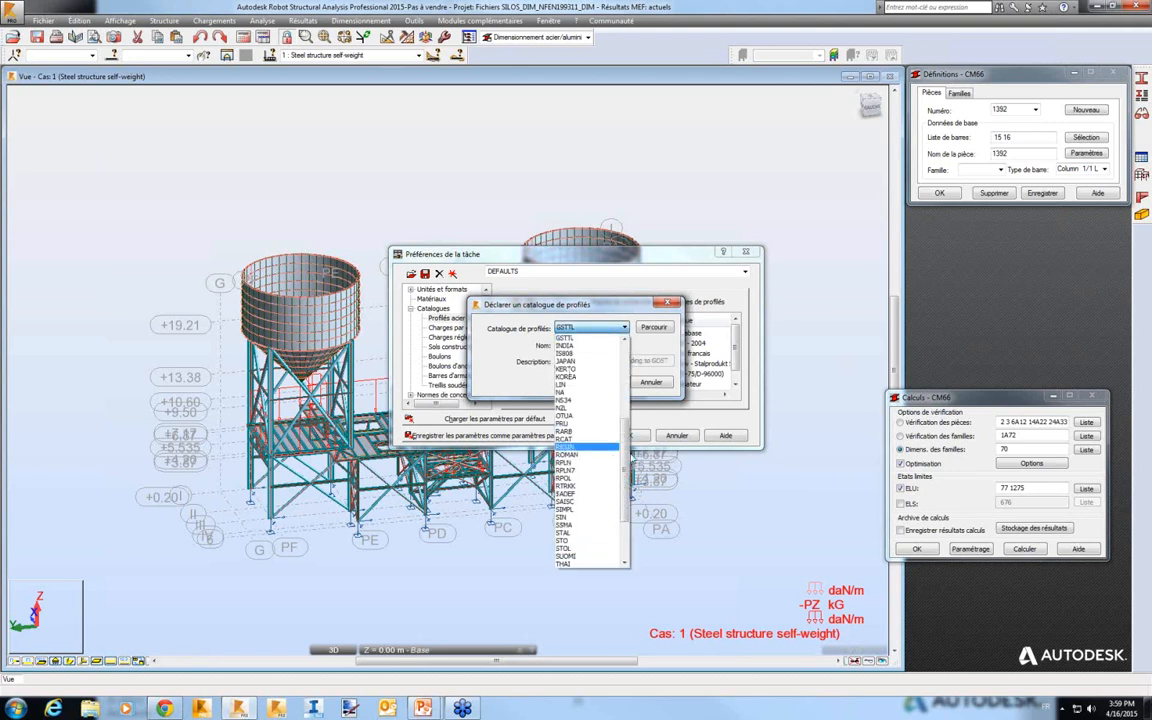
pyautogui.moveTo(630, 455); pyautogui.dragTo(626, 421)
pyautogui.click(567, 280)
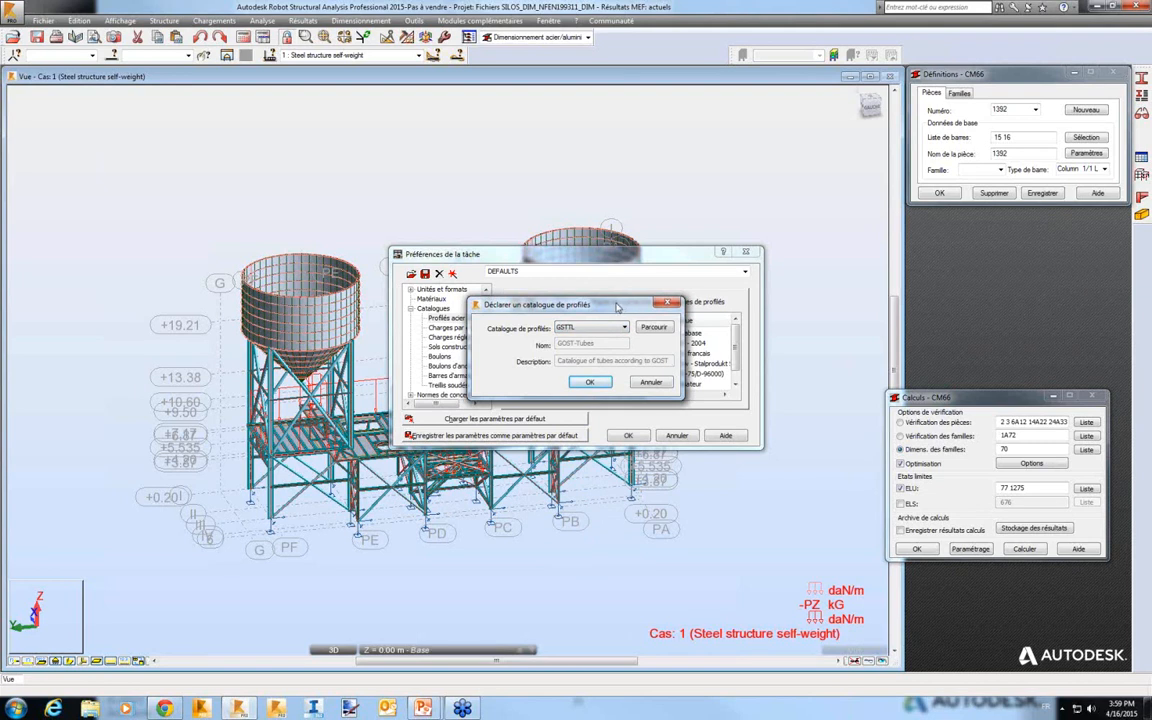
pyautogui.click(667, 302)
pyautogui.moveTo(580, 252); pyautogui.dragTo(507, 142)
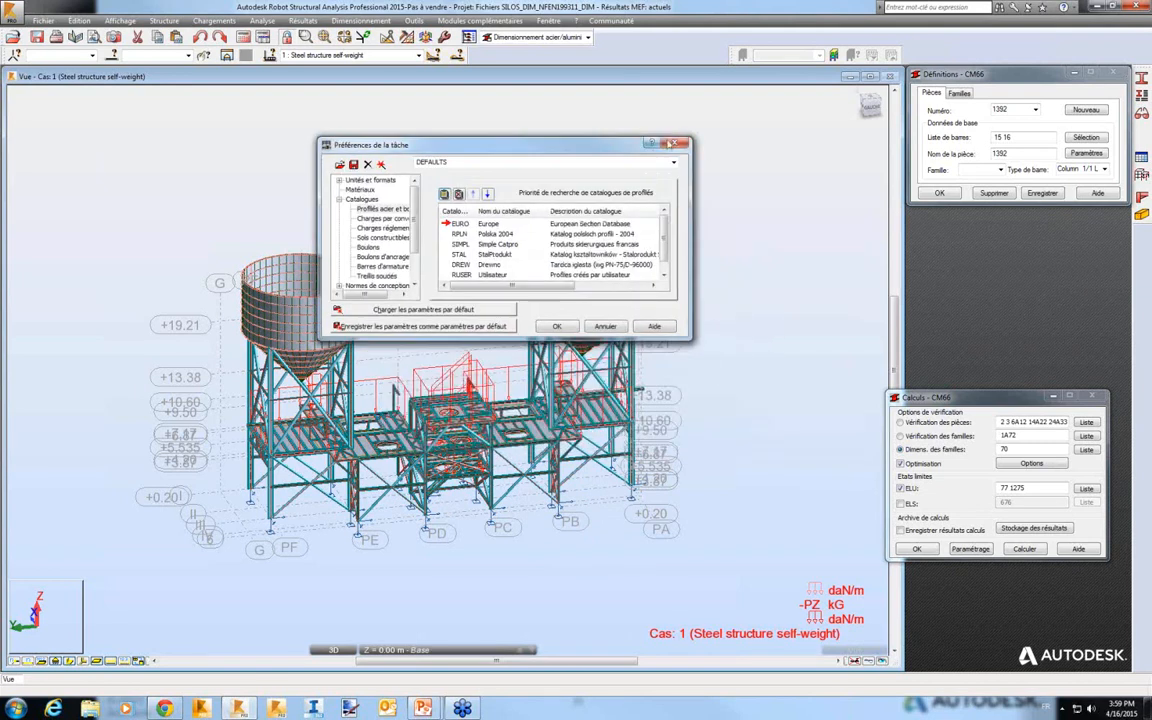
pyautogui.click(675, 145)
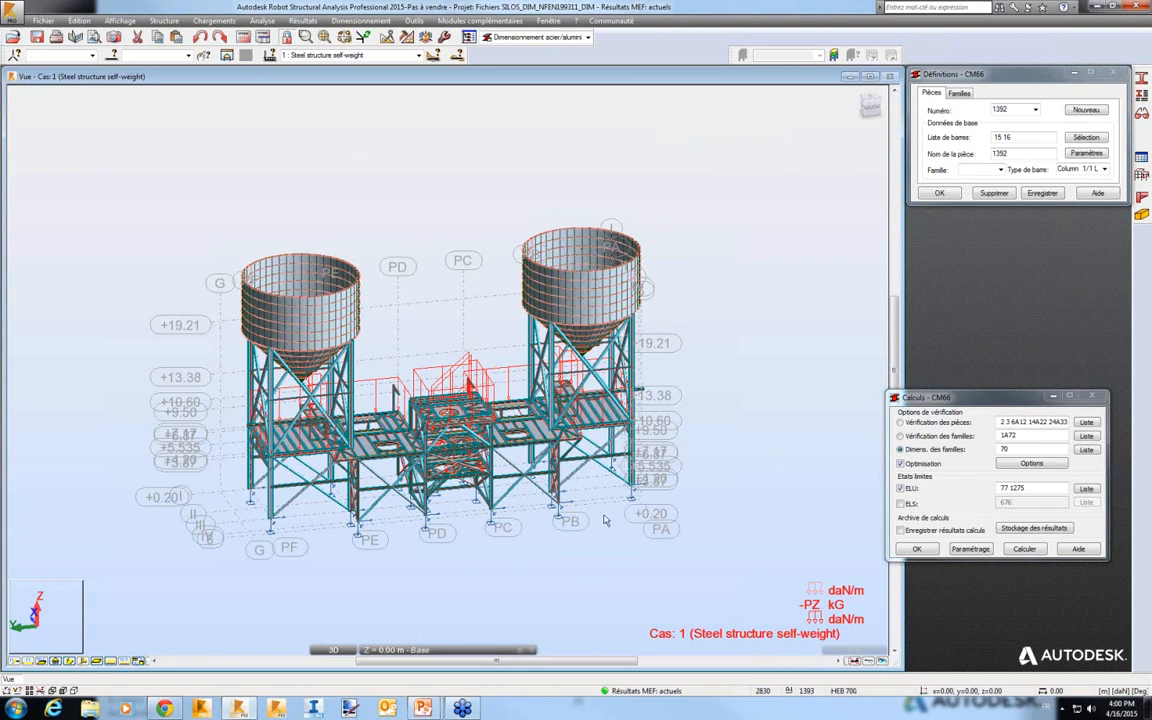
# Switch to the running PowerPoint slide show and advance to the closing slide.
pyautogui.moveTo(424, 708)
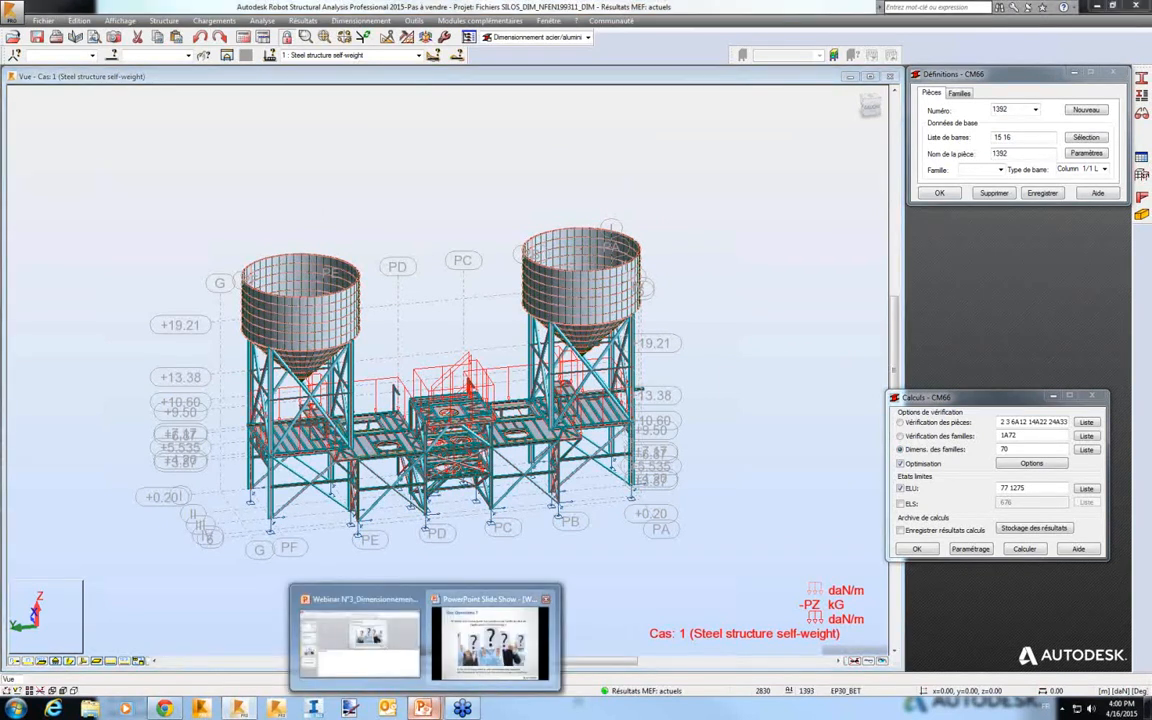
pyautogui.click(490, 640)
pyautogui.press('Right')
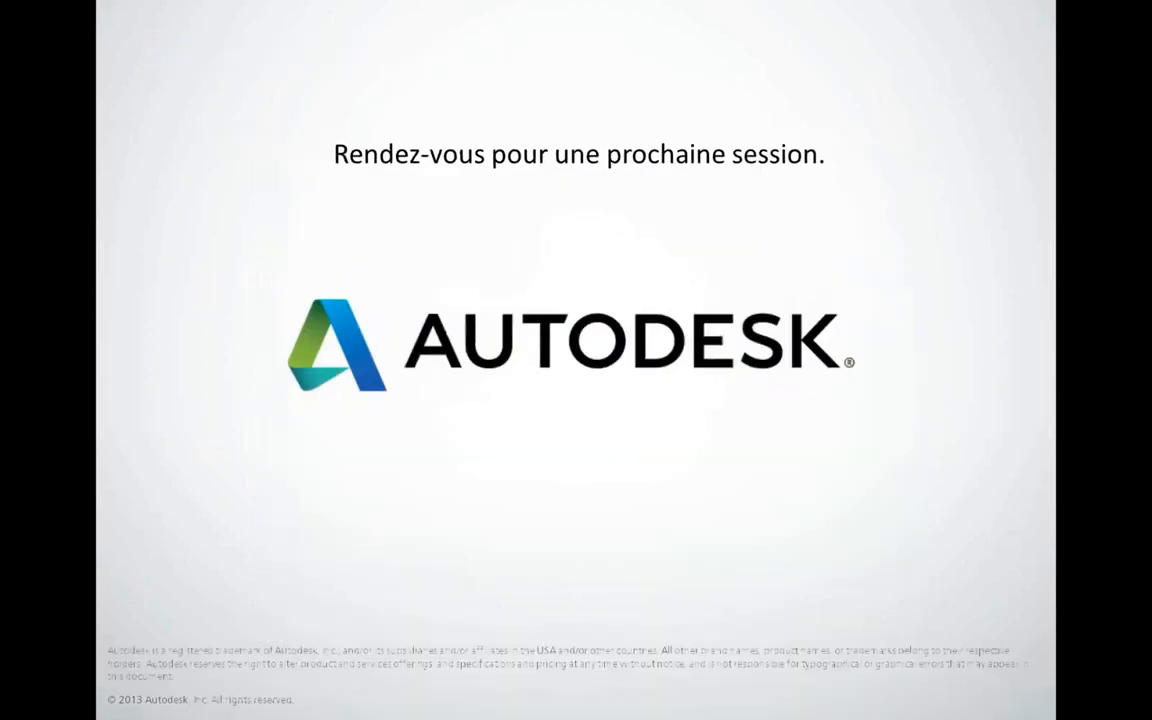